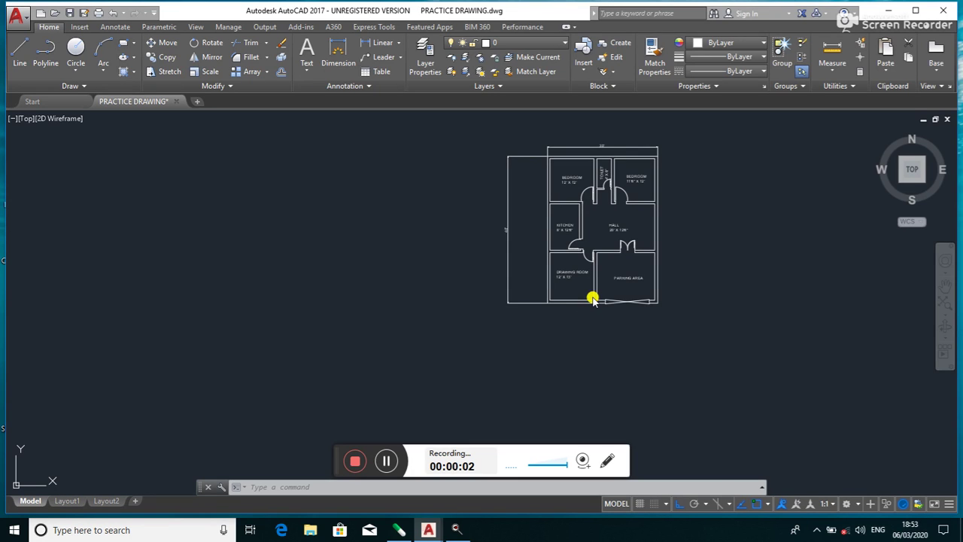
# - Draw the outline's 30' top line and 40' right side to the left of the reference plan
pyautogui.scroll(2, 593, 298)
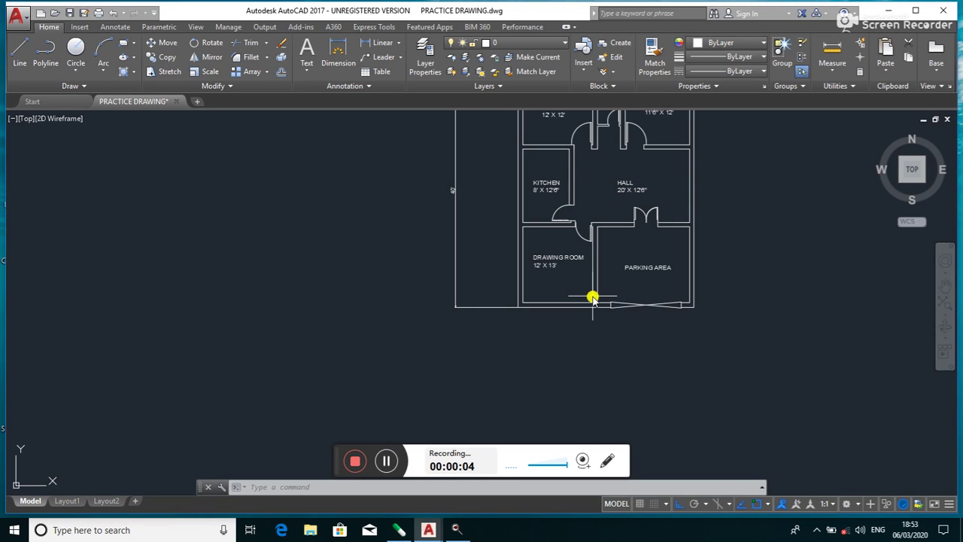
pyautogui.scroll(-2, 609, 328)
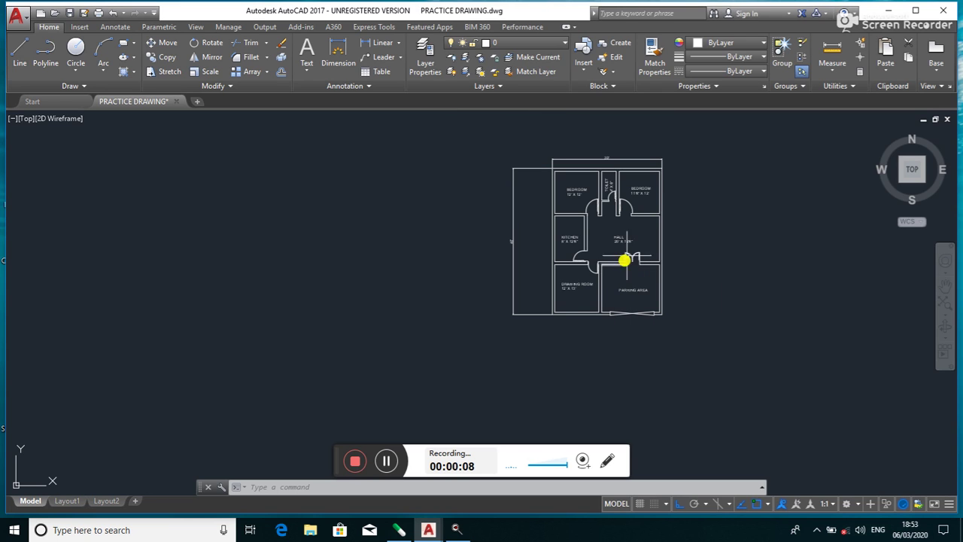
pyautogui.click(690, 153)
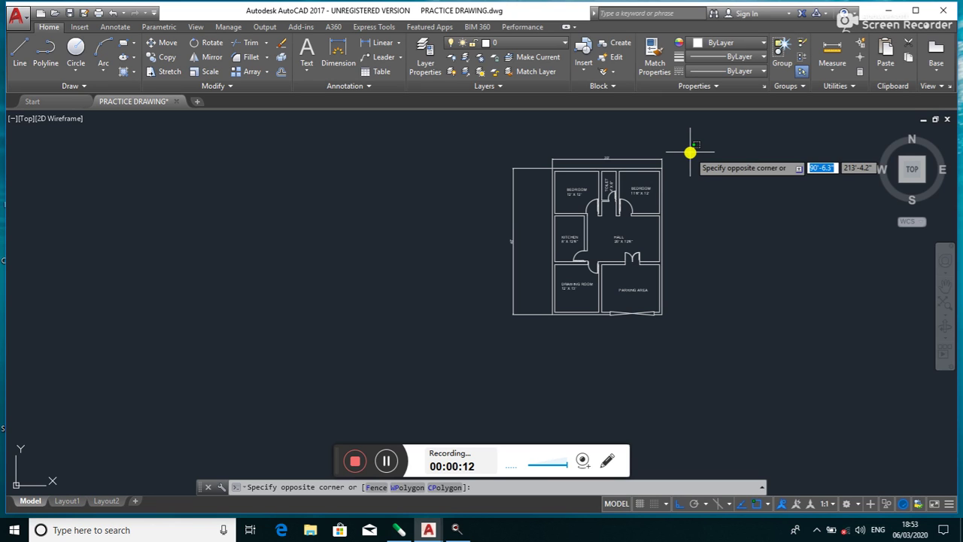
pyautogui.click(689, 151)
pyautogui.scroll(4, 642, 172)
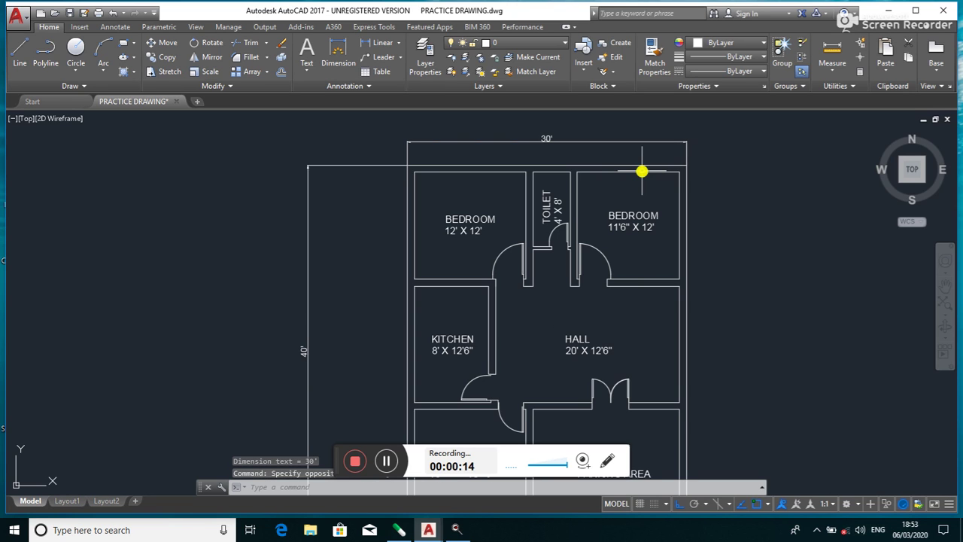
pyautogui.scroll(-2, 641, 171)
pyautogui.scroll(-2, 635, 194)
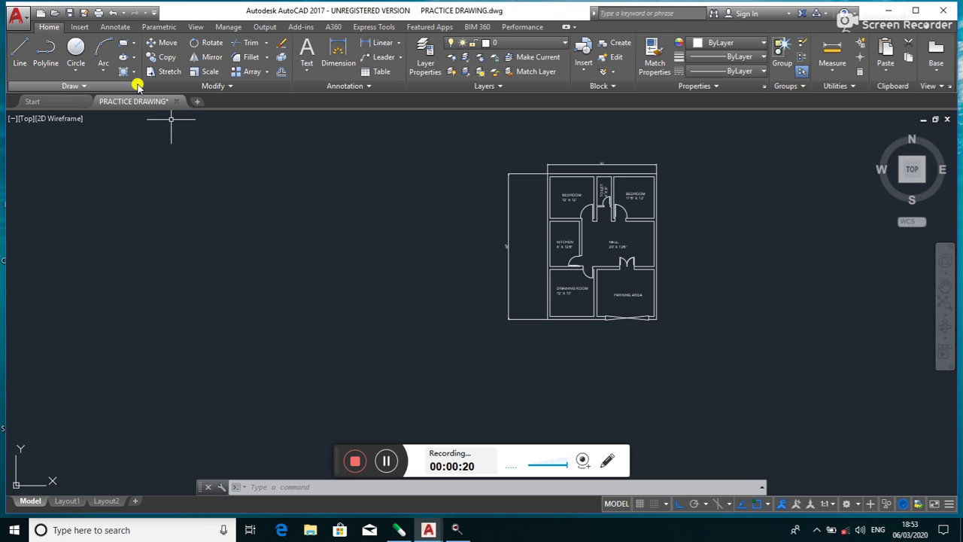
pyautogui.click(13, 54)
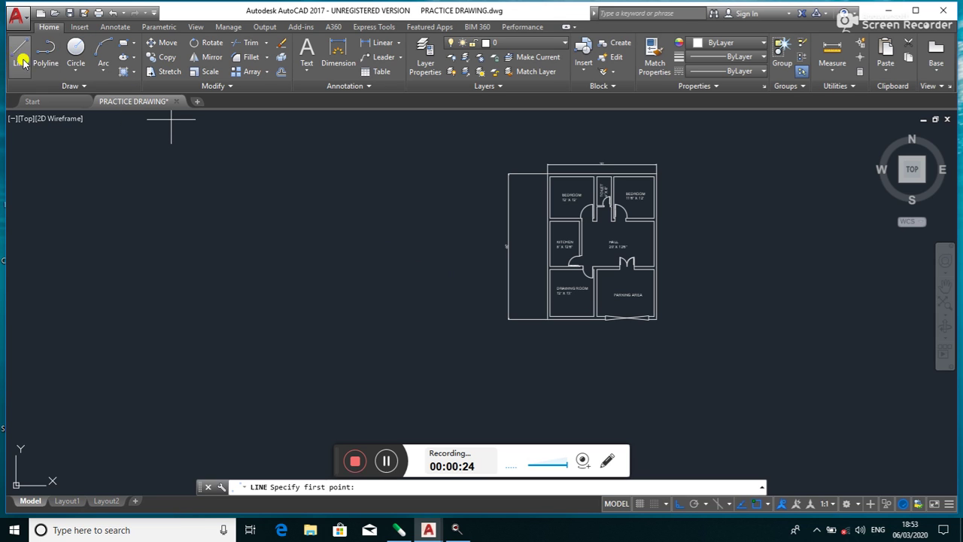
pyautogui.click(141, 191)
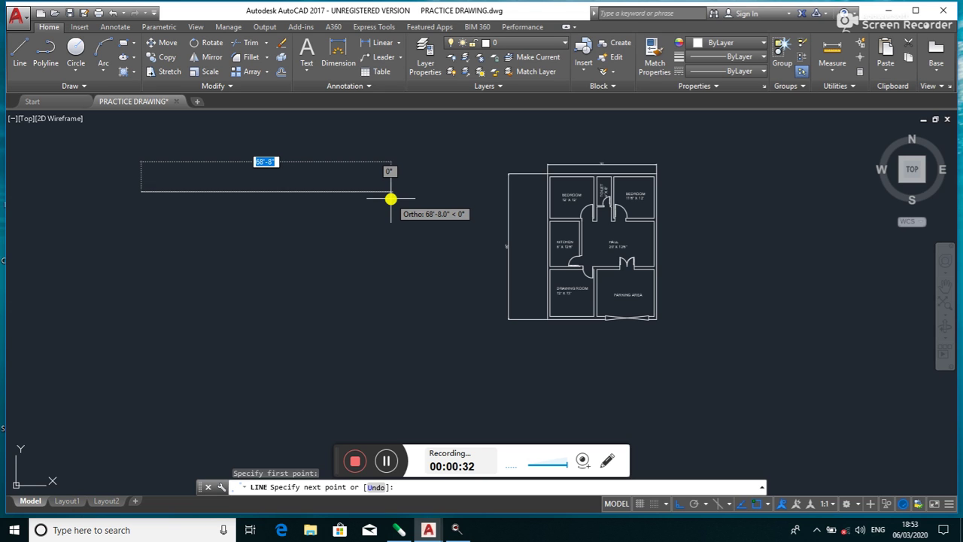
pyautogui.write('30')
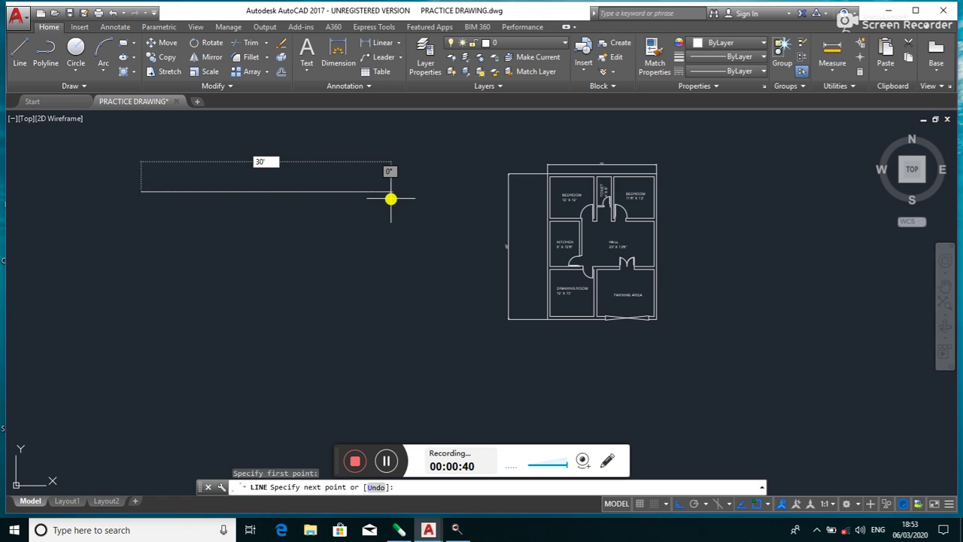
pyautogui.press('Return')
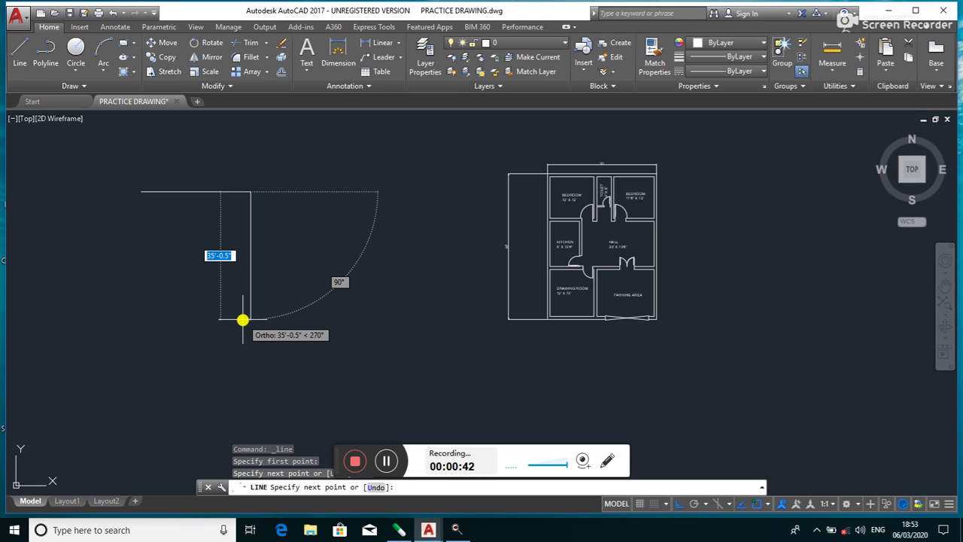
pyautogui.write('40')
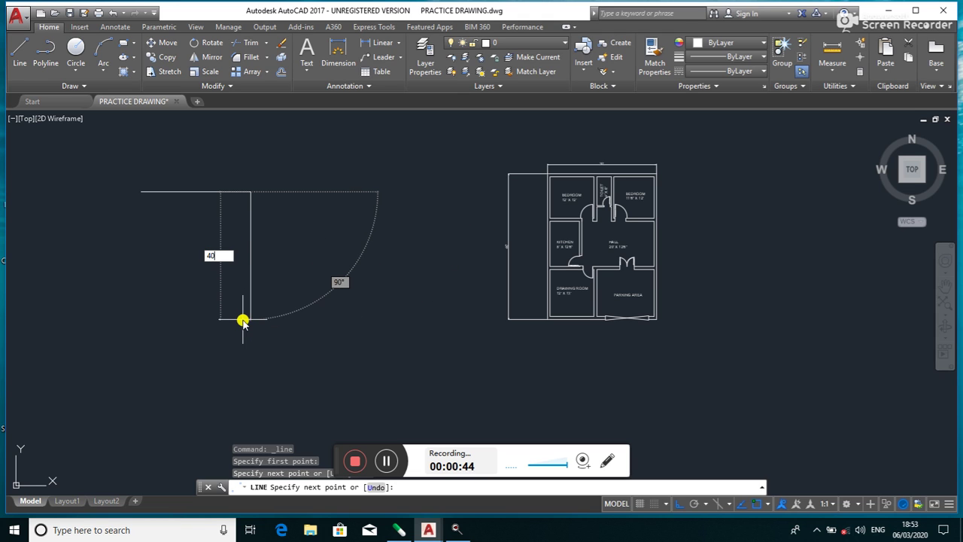
pyautogui.press('Return')
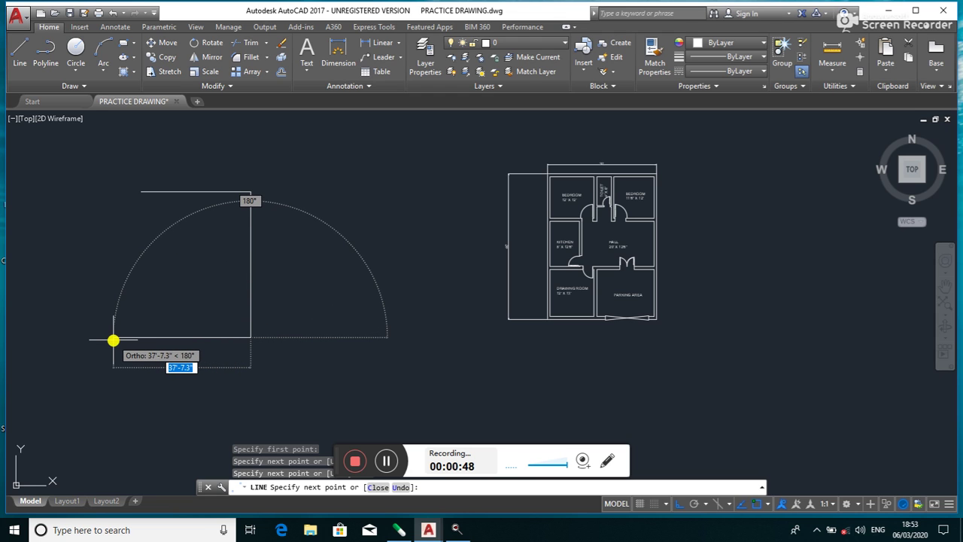
# - Add the 30' bottom line and a short 4' stub up the left side
pyautogui.write('30')
pyautogui.press('Return')
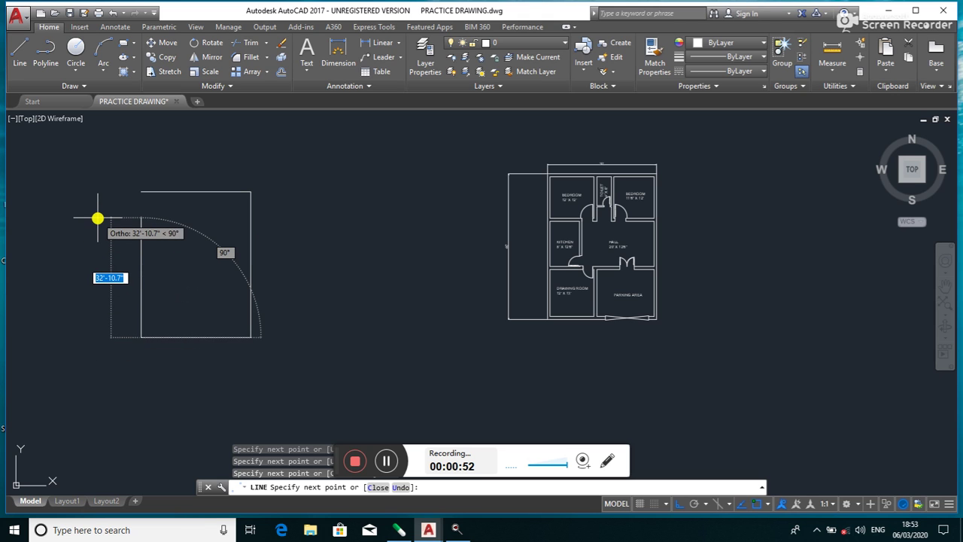
pyautogui.write('4')
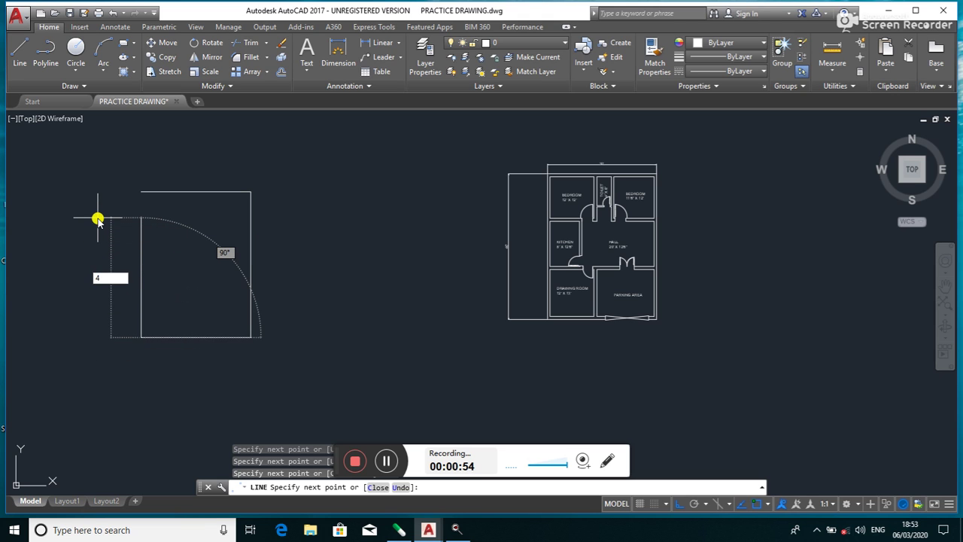
pyautogui.press('Return')
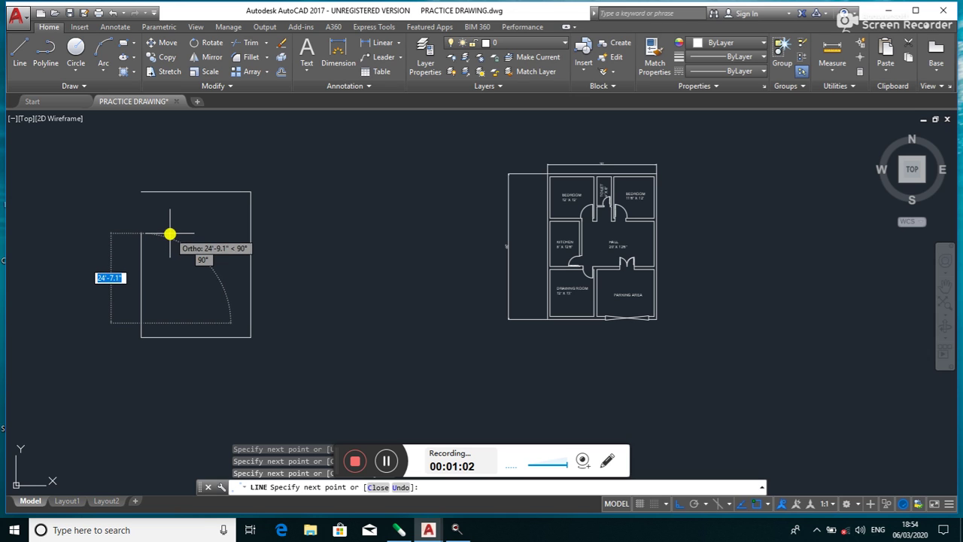
pyautogui.press('Escape')
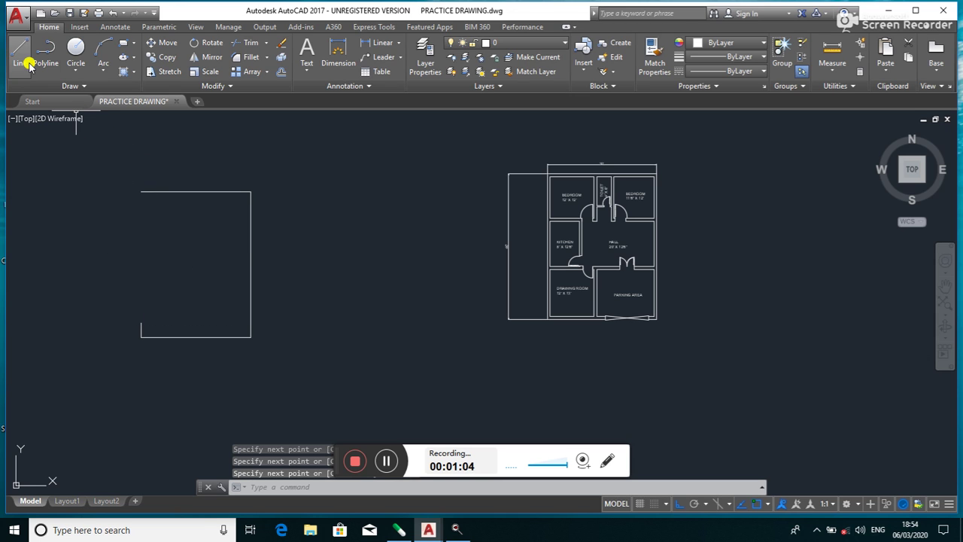
# - Draw the 40' left side down from the top-left corner, closing the 30'×40' rectangle
pyautogui.click(20, 52)
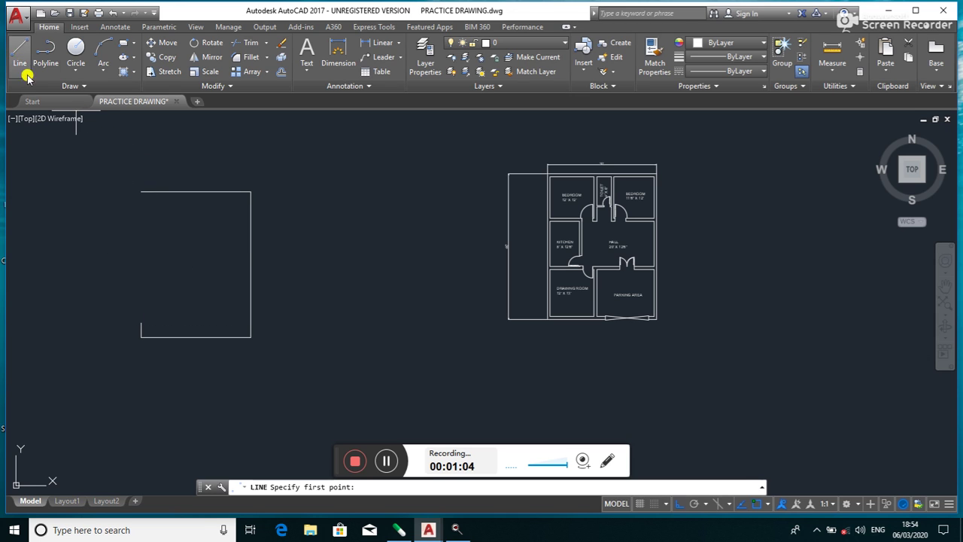
pyautogui.click(140, 192)
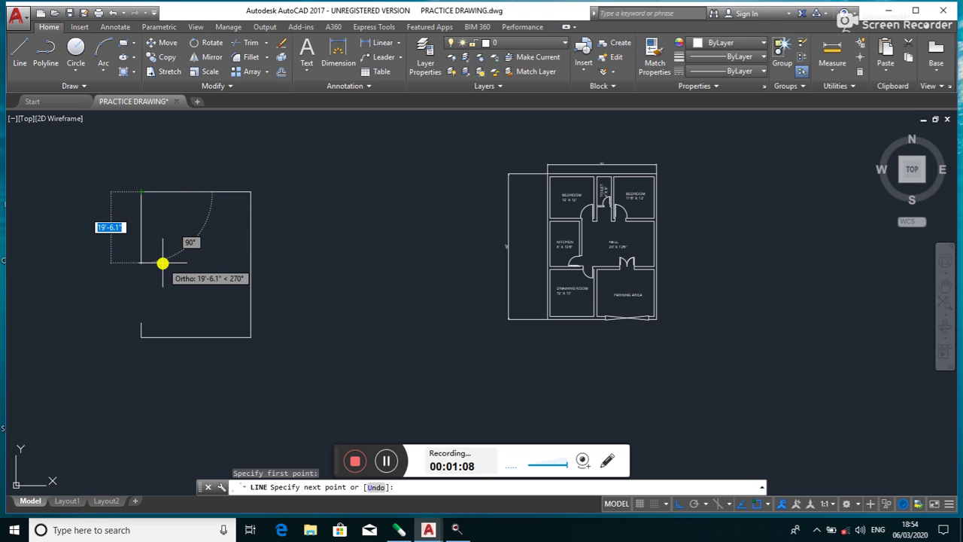
pyautogui.write('40')
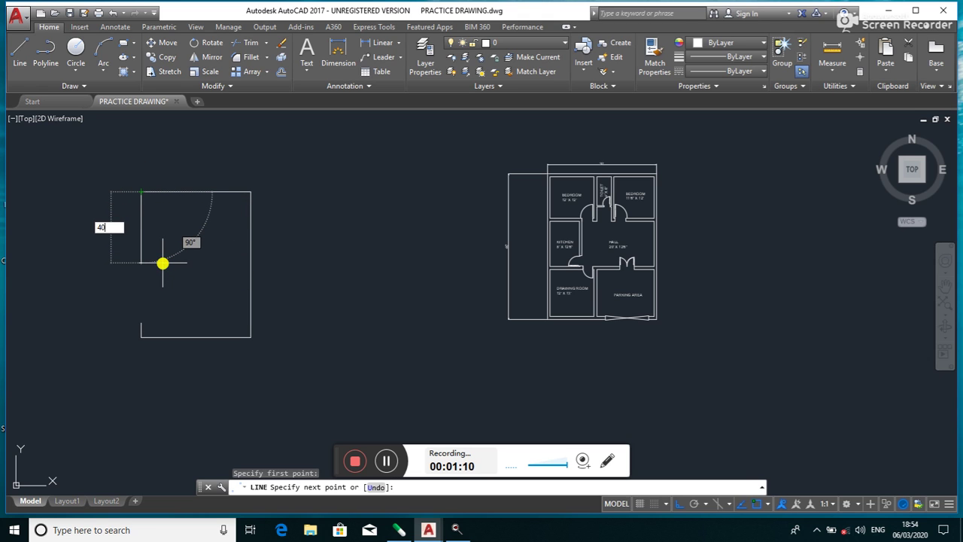
pyautogui.press('Return')
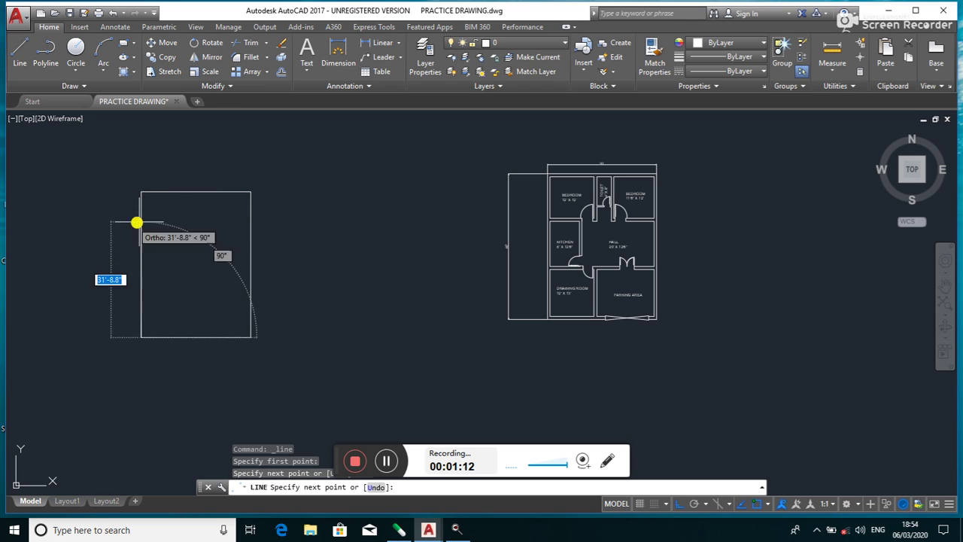
pyautogui.press('Return')
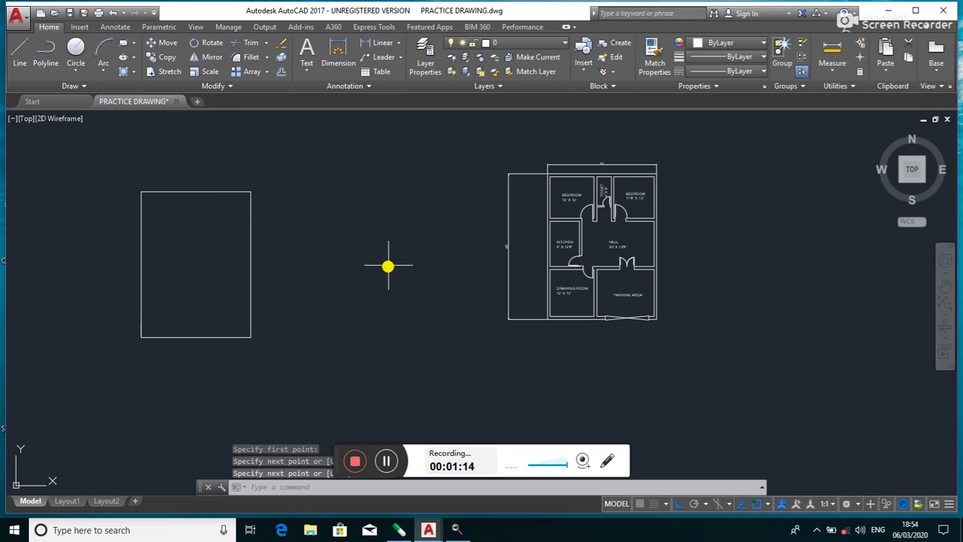
pyautogui.scroll(2, 382, 263)
pyautogui.scroll(-2, 381, 263)
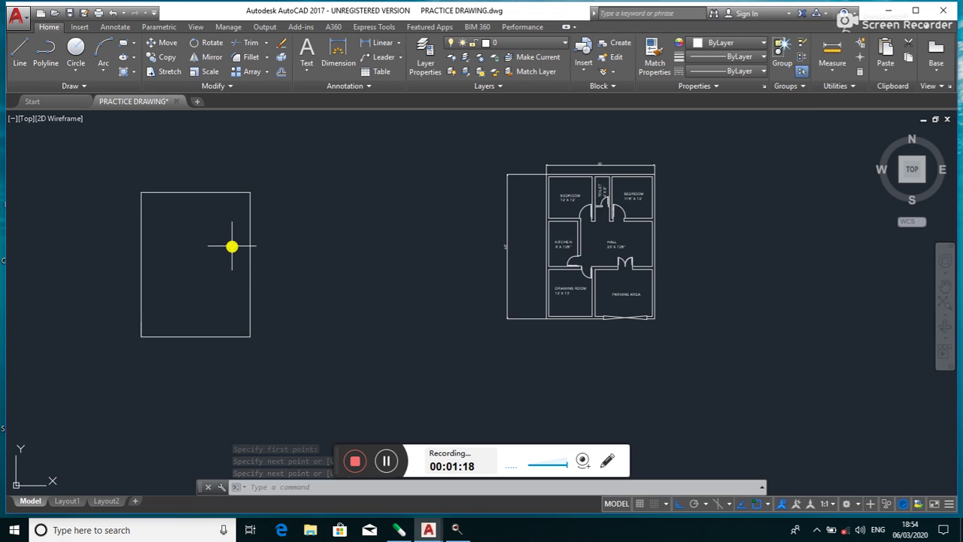
# - Offset the outline's top edge 9" inward to begin the double wall
pyautogui.click(282, 69)
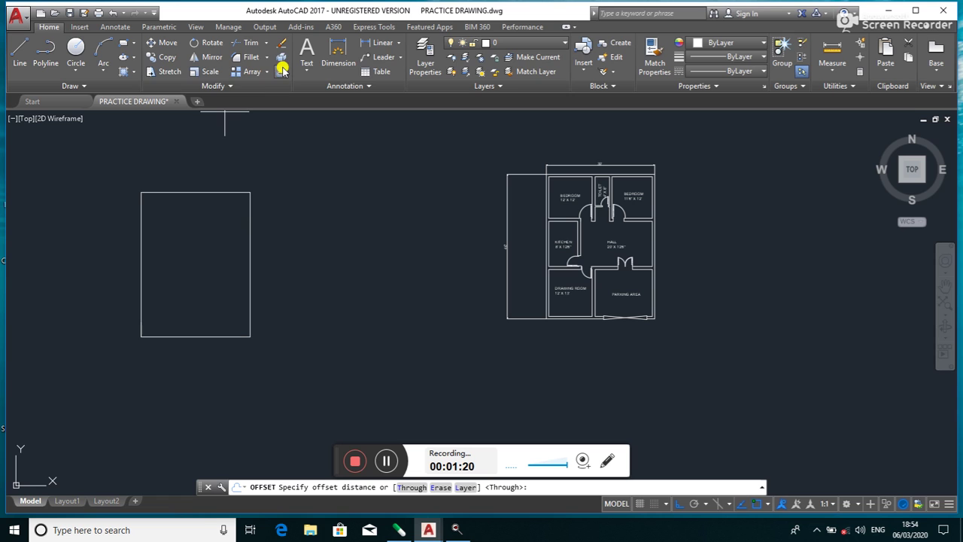
pyautogui.click(142, 192)
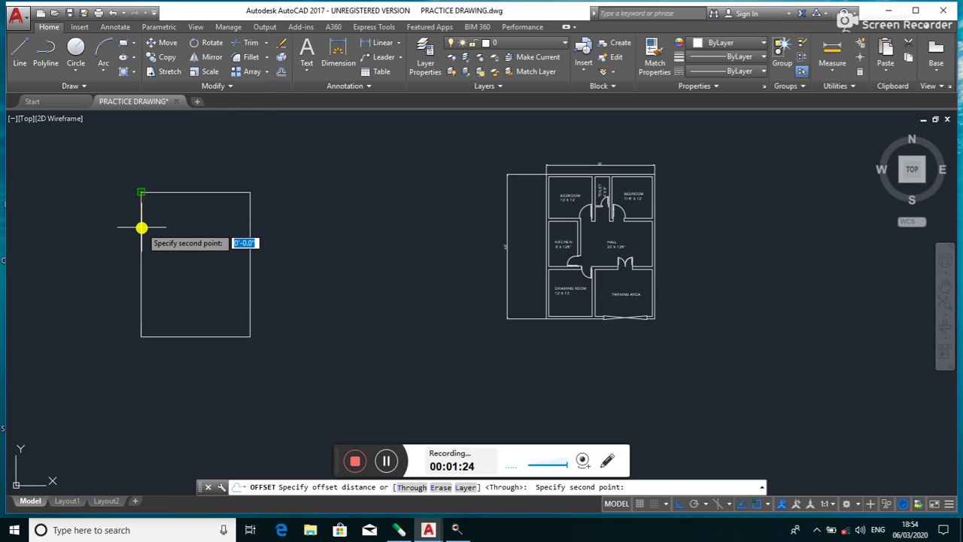
pyautogui.write('9')
pyautogui.press('Return')
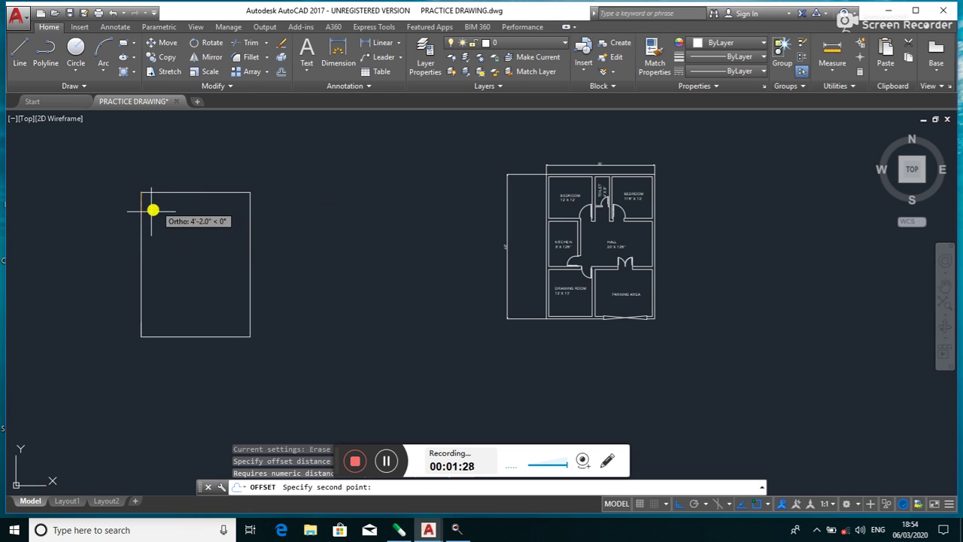
pyautogui.click(155, 212)
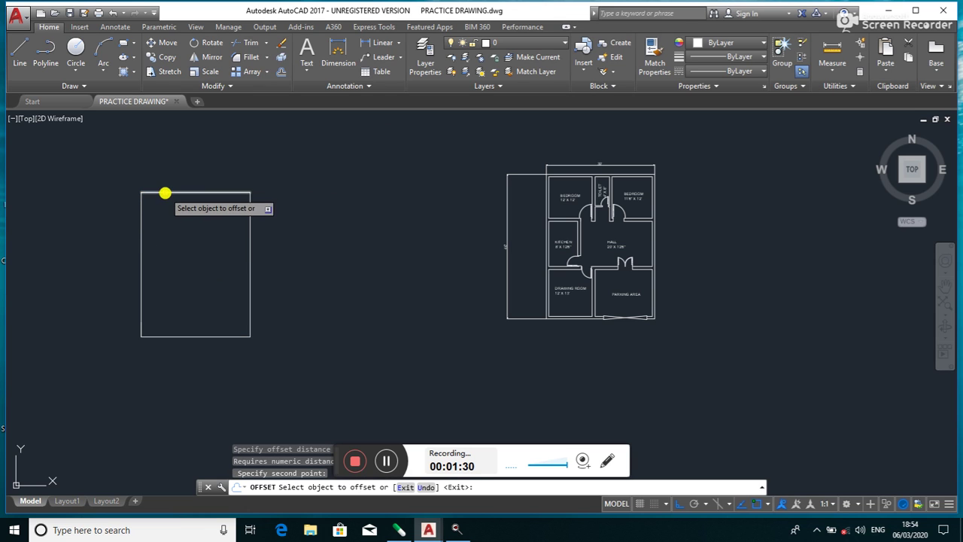
pyautogui.click(166, 193)
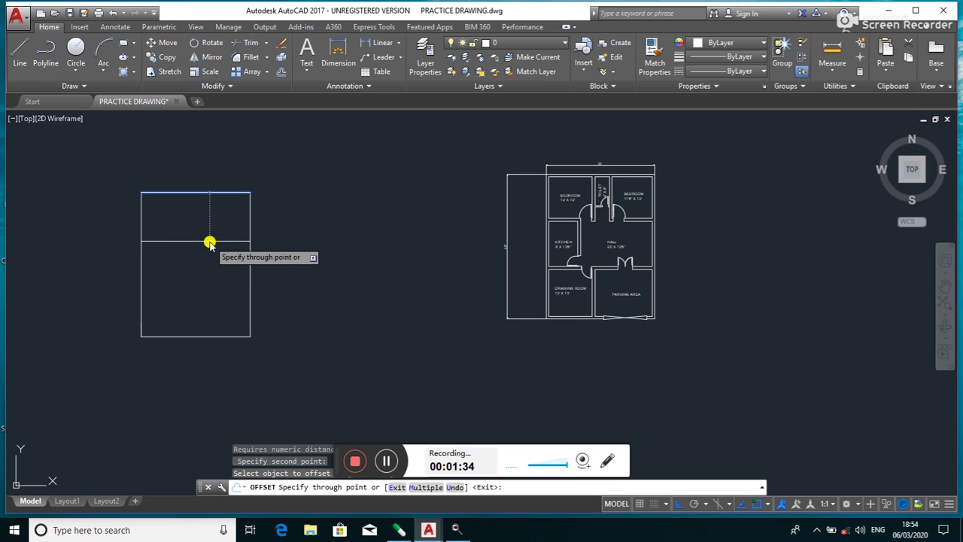
pyautogui.press('Return')
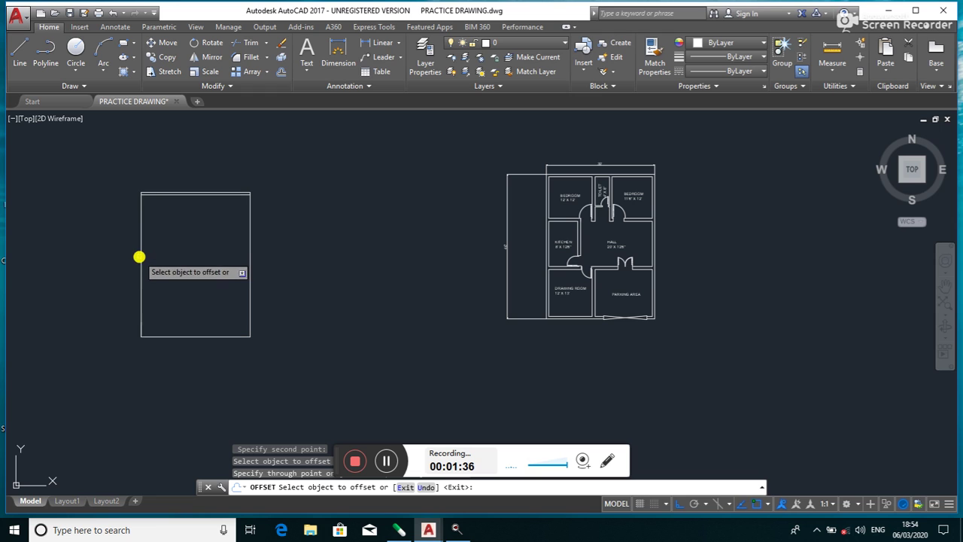
# - Offset the left edge, then erase the misplaced vertical copy inside the rectangle
pyautogui.click(141, 255)
pyautogui.click(193, 255)
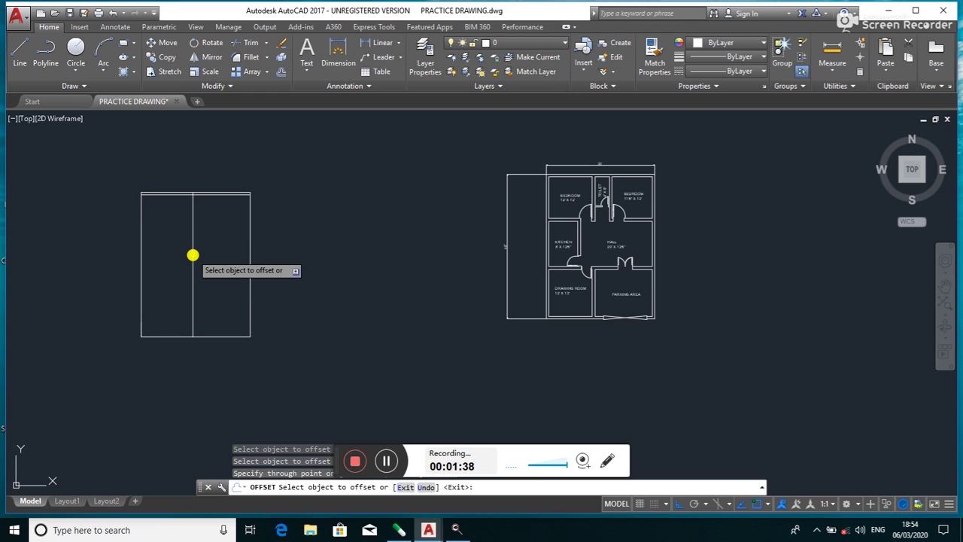
pyautogui.press('Return')
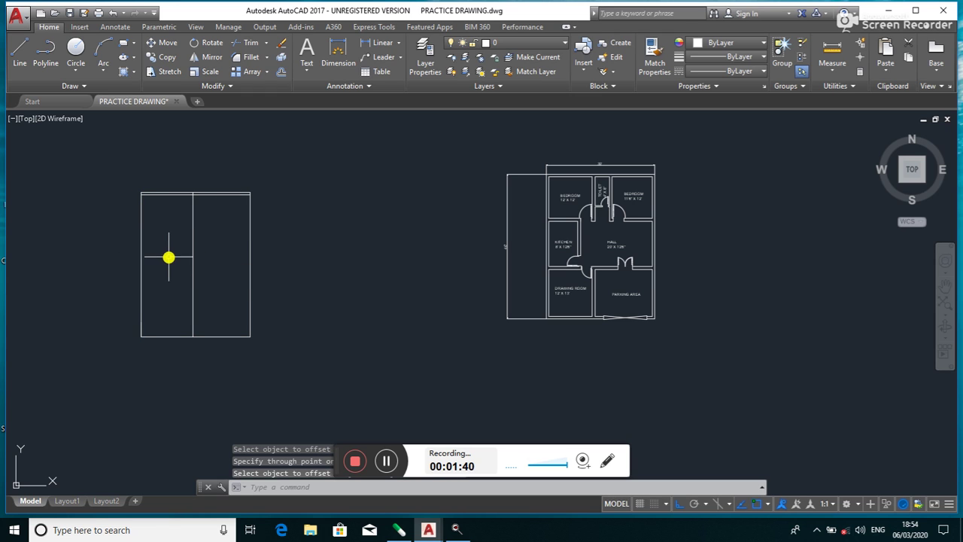
pyautogui.click(193, 239)
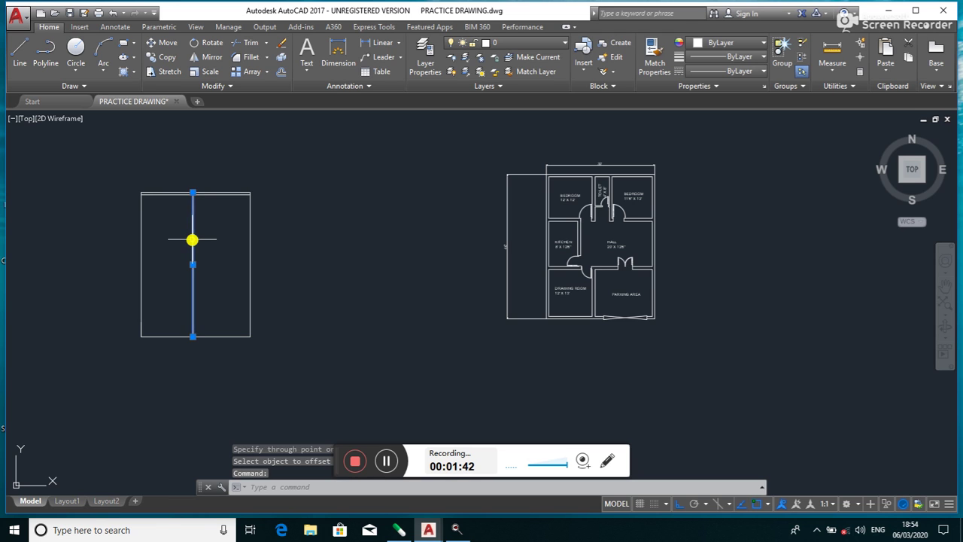
pyautogui.press('Delete')
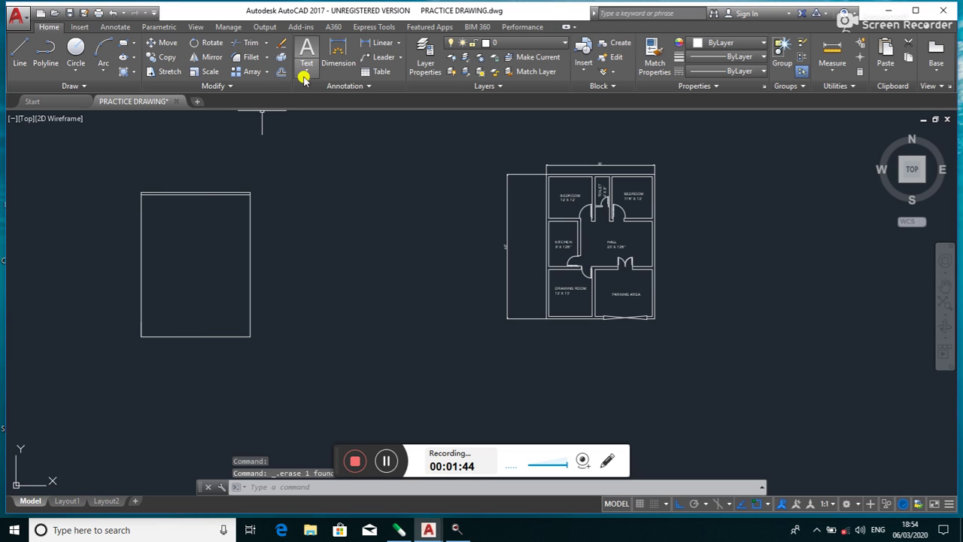
# - Offset the rectangle's left and right sides 9" inward
pyautogui.click(279, 72)
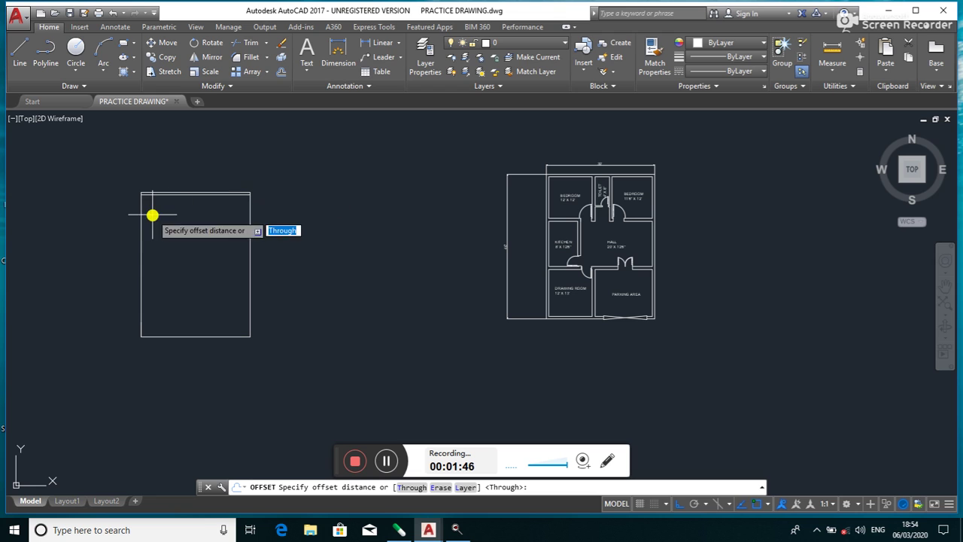
pyautogui.scroll(4, 131, 197)
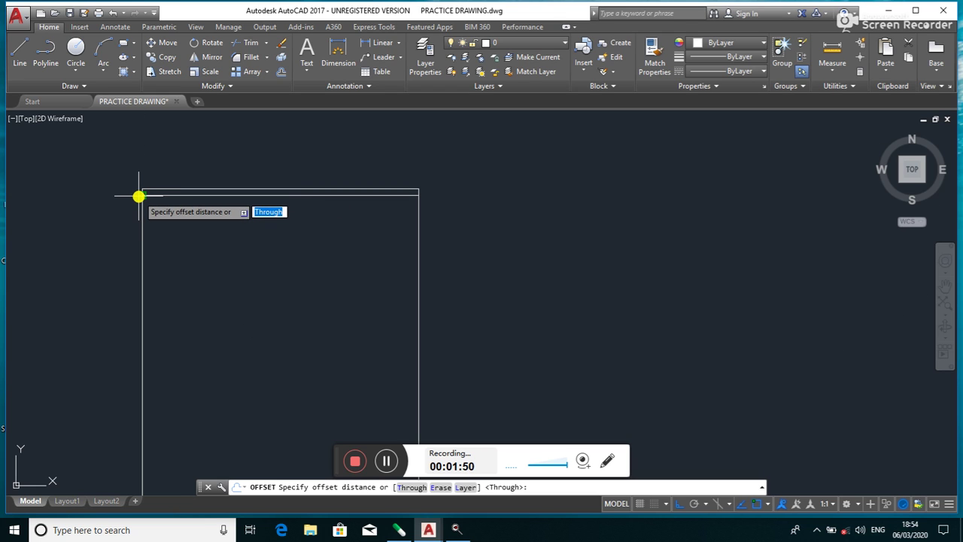
pyautogui.click(144, 195)
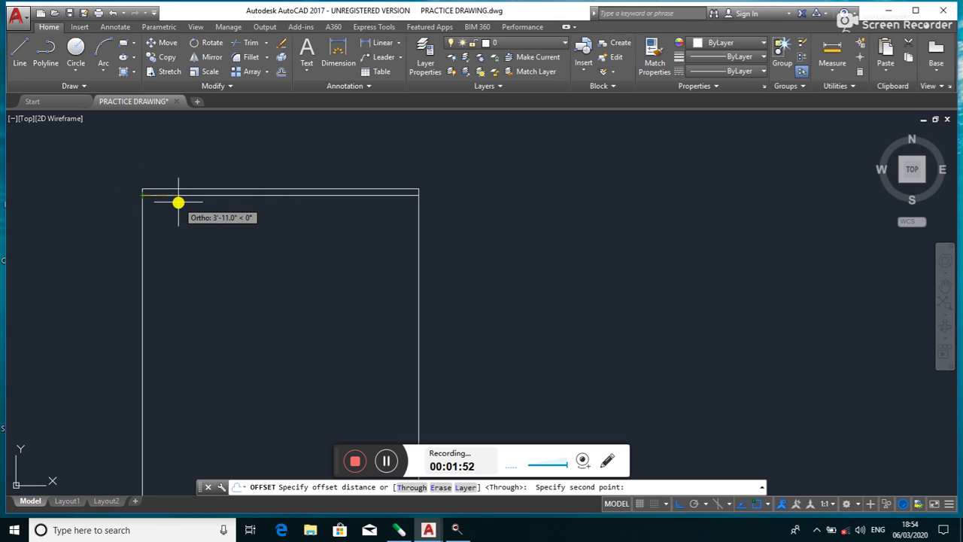
pyautogui.write('9')
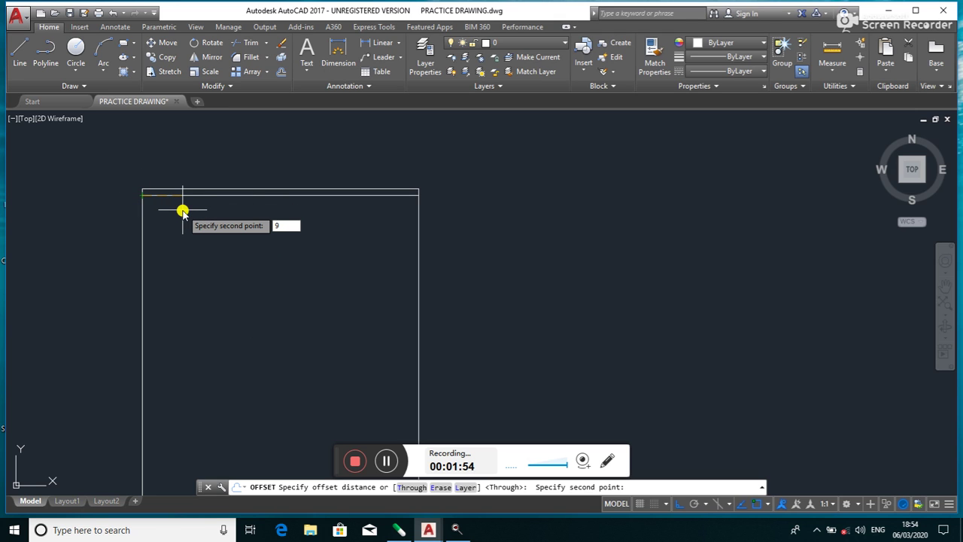
pyautogui.press('Return')
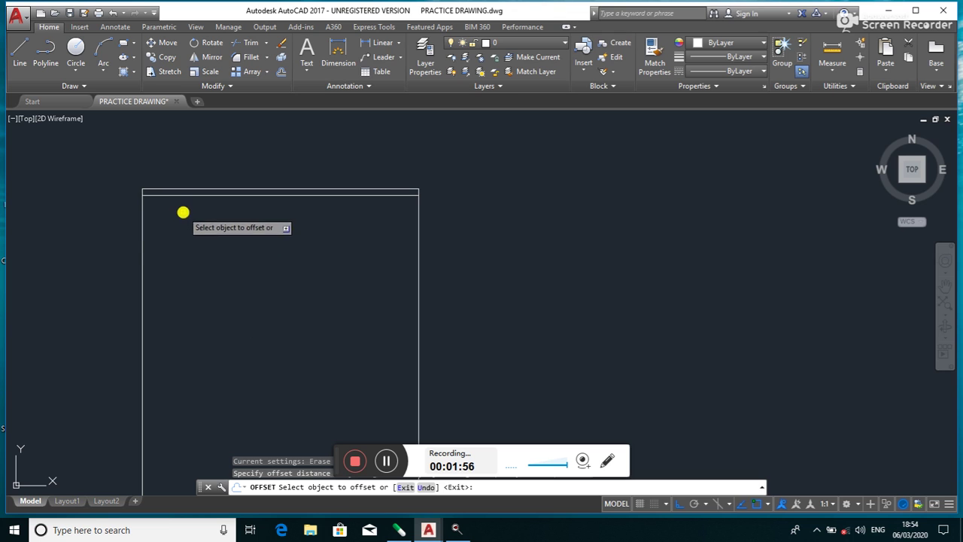
pyautogui.click(143, 258)
pyautogui.click(186, 258)
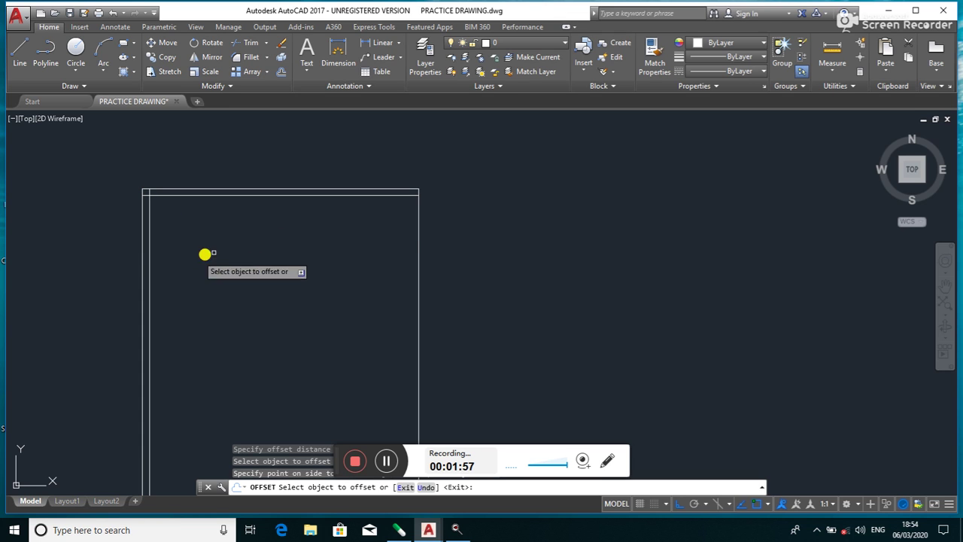
pyautogui.click(420, 239)
pyautogui.click(394, 255)
# - Offset the bottom side 9" inward, completing the double-line outer walls
pyautogui.scroll(-6, 389, 304)
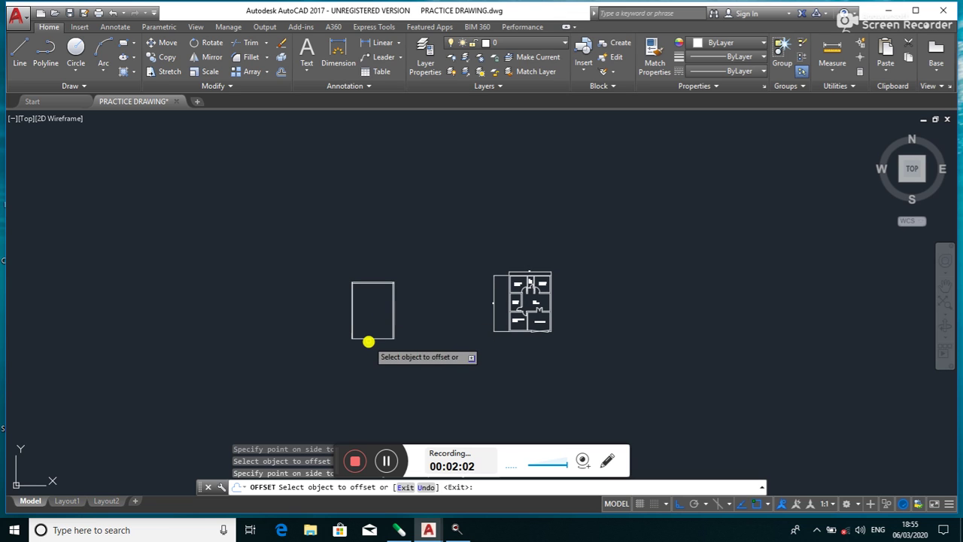
pyautogui.click(368, 337)
pyautogui.click(369, 331)
pyautogui.scroll(8, 365, 328)
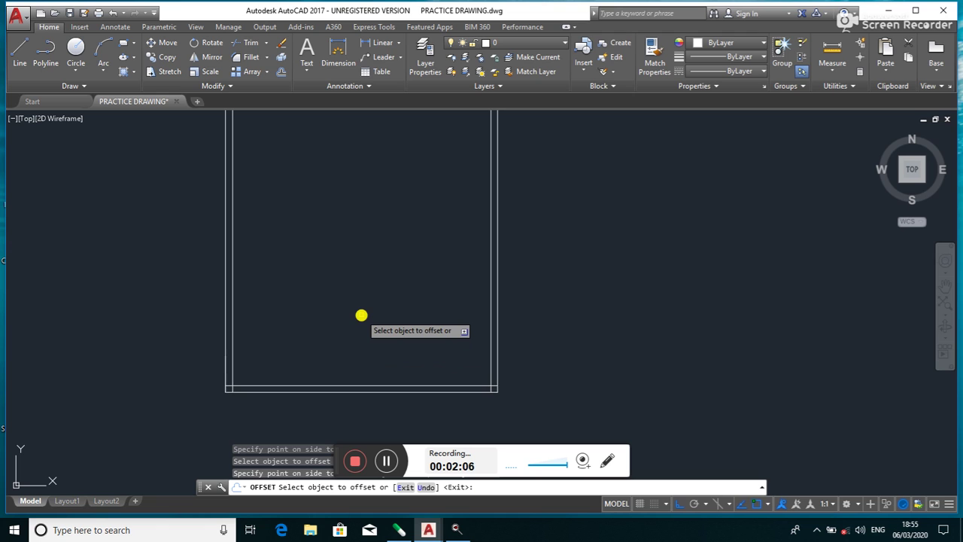
pyautogui.scroll(-4, 362, 318)
pyautogui.scroll(2, 344, 254)
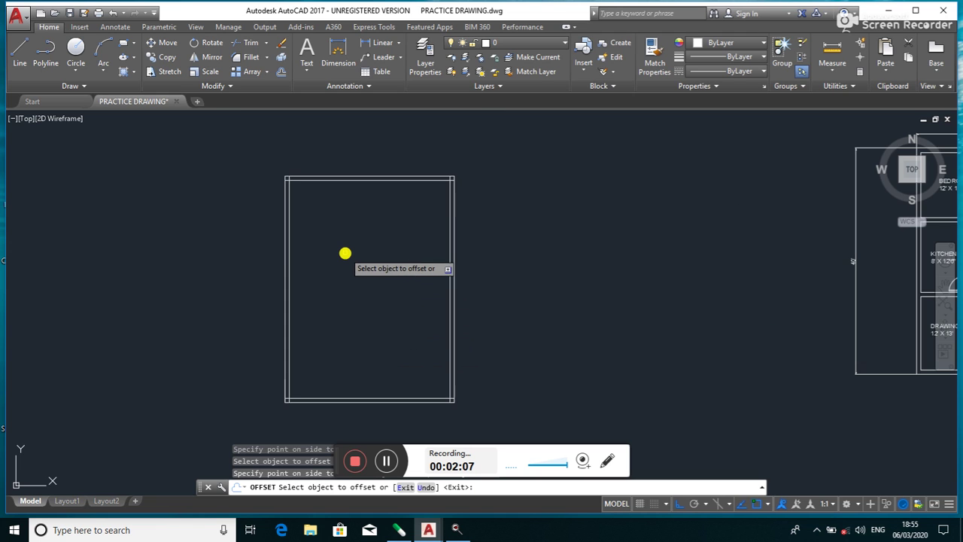
pyautogui.scroll(-4, 346, 253)
pyautogui.scroll(6, 561, 221)
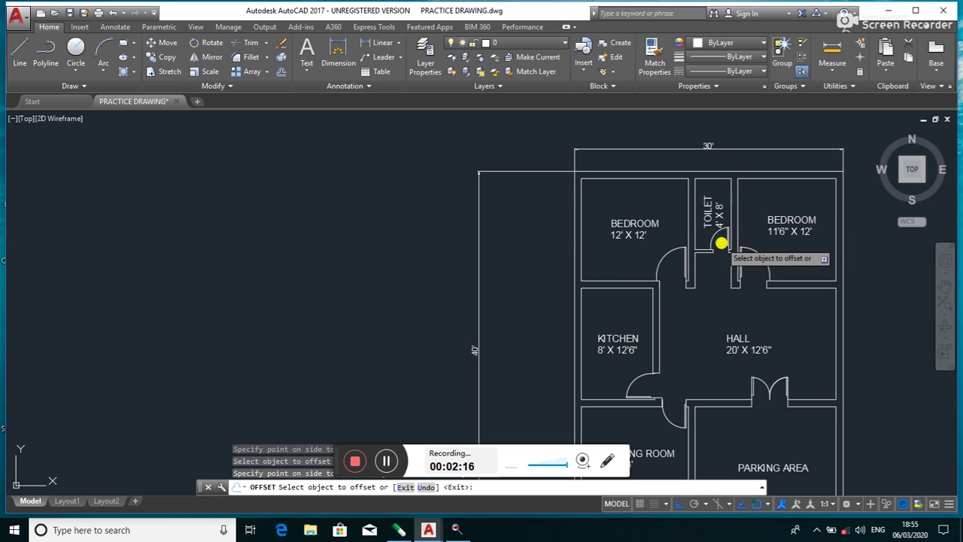
pyautogui.scroll(-2, 723, 239)
pyautogui.scroll(-3, 715, 242)
pyautogui.scroll(2, 537, 269)
pyautogui.scroll(2, 502, 273)
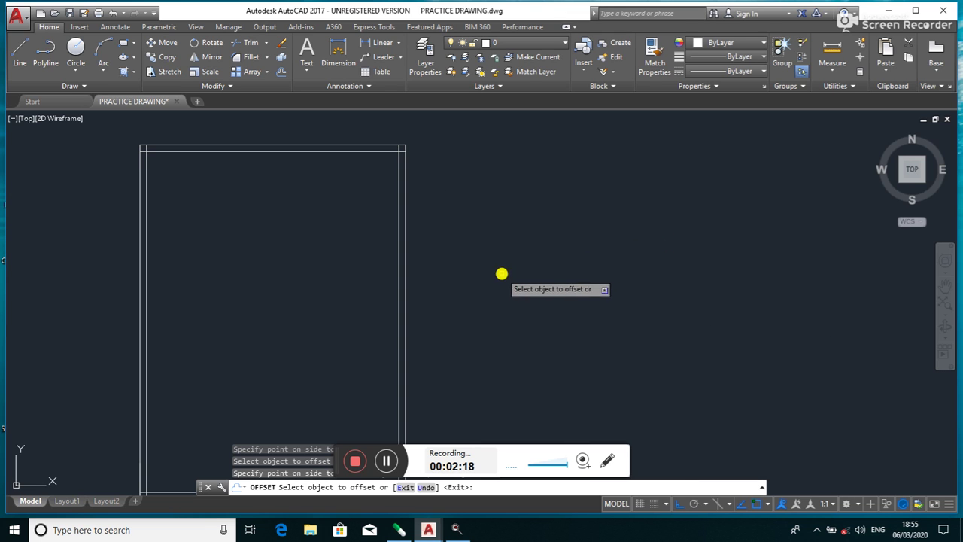
# - Offset the inner top wall 12' downward to place a partition line
pyautogui.click(282, 75)
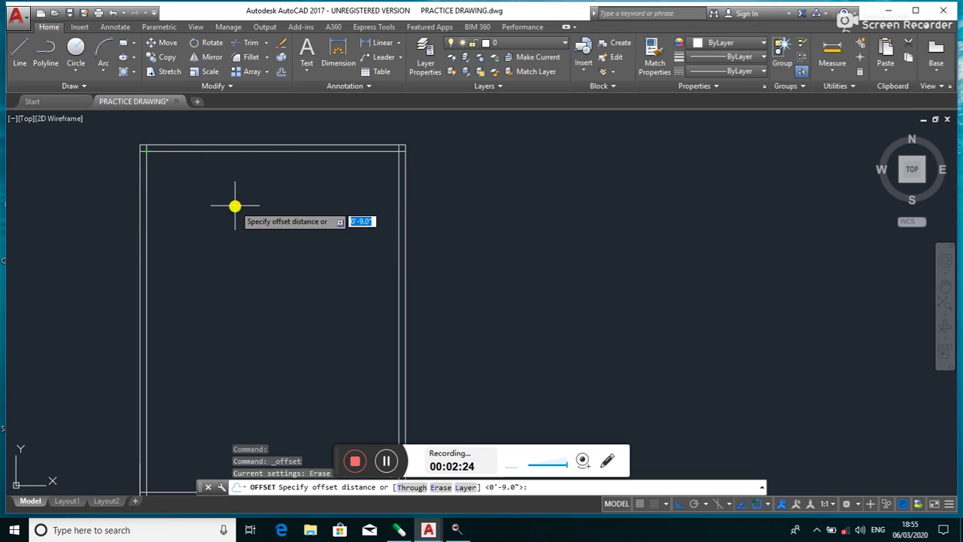
pyautogui.click(145, 152)
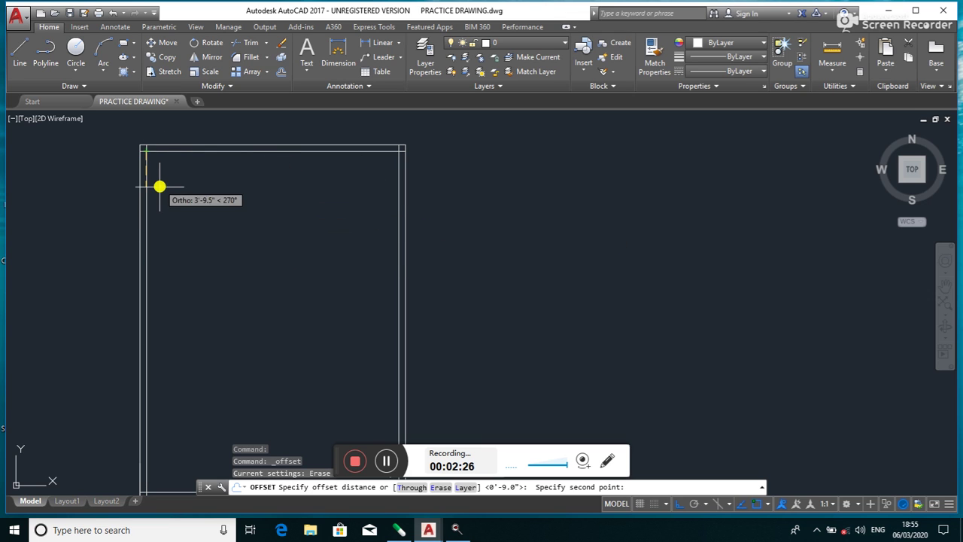
pyautogui.write('12')
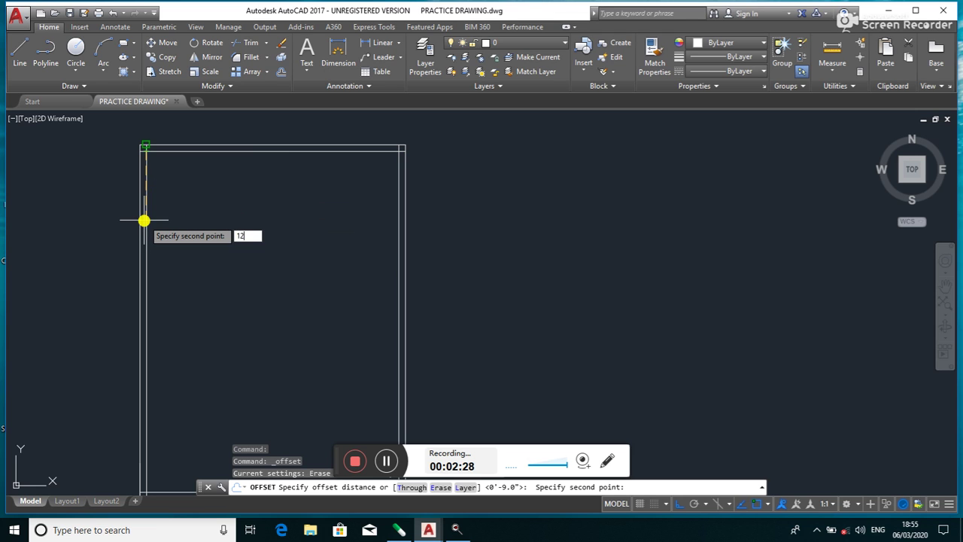
pyautogui.press('Return')
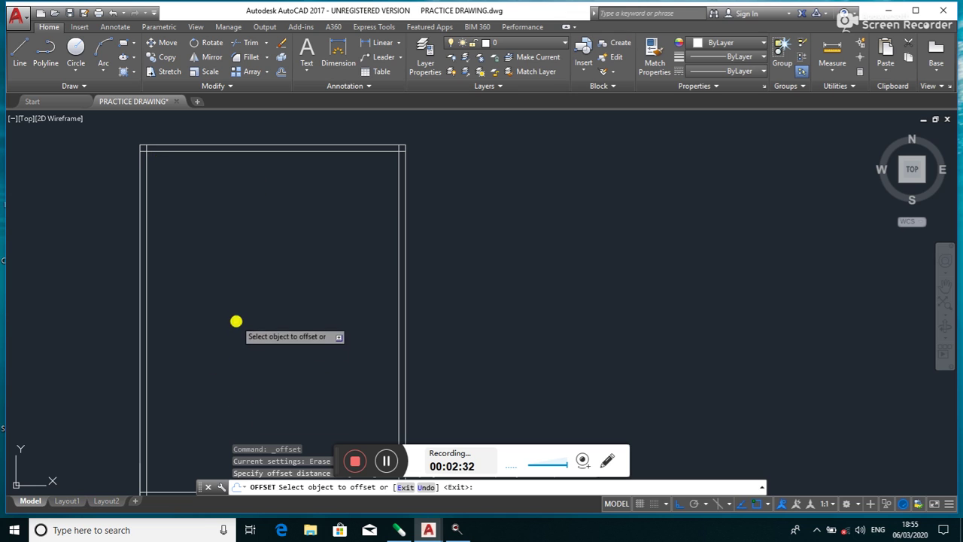
pyautogui.click(195, 151)
pyautogui.click(223, 224)
# - Offset the new partition line again to make it a double-line wall
pyautogui.scroll(-5, 229, 220)
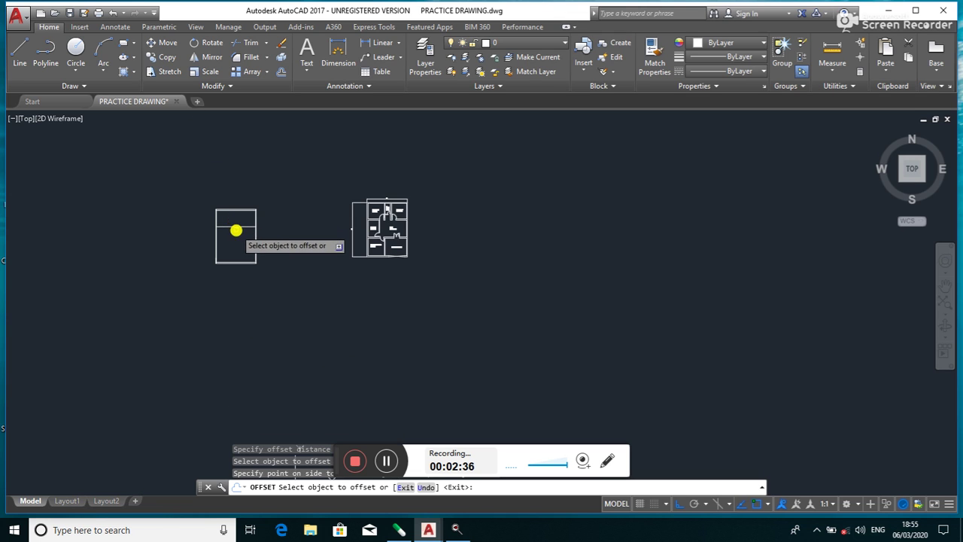
pyautogui.scroll(2, 411, 216)
pyautogui.scroll(5, 412, 216)
pyautogui.scroll(-3, 411, 216)
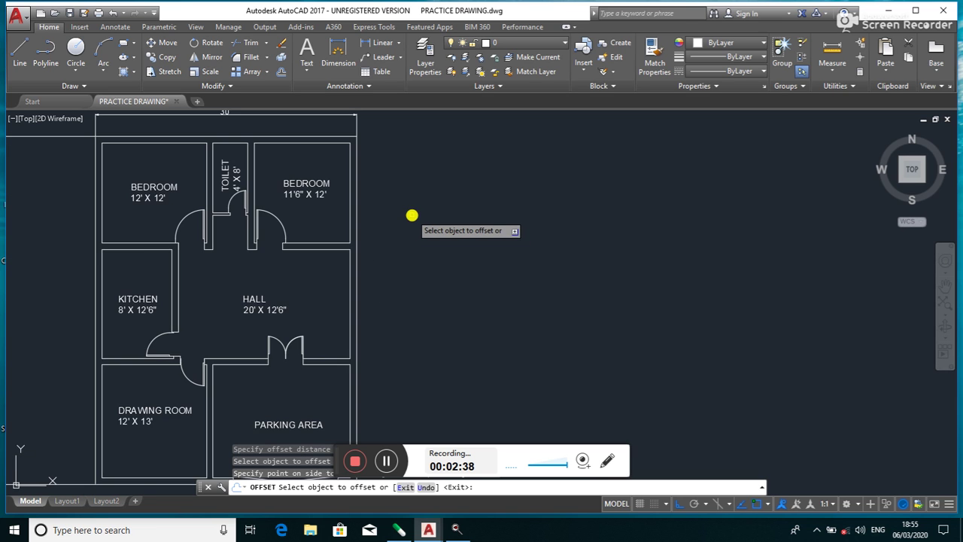
pyautogui.scroll(-5, 408, 218)
pyautogui.scroll(2, 266, 259)
pyautogui.scroll(-2, 248, 263)
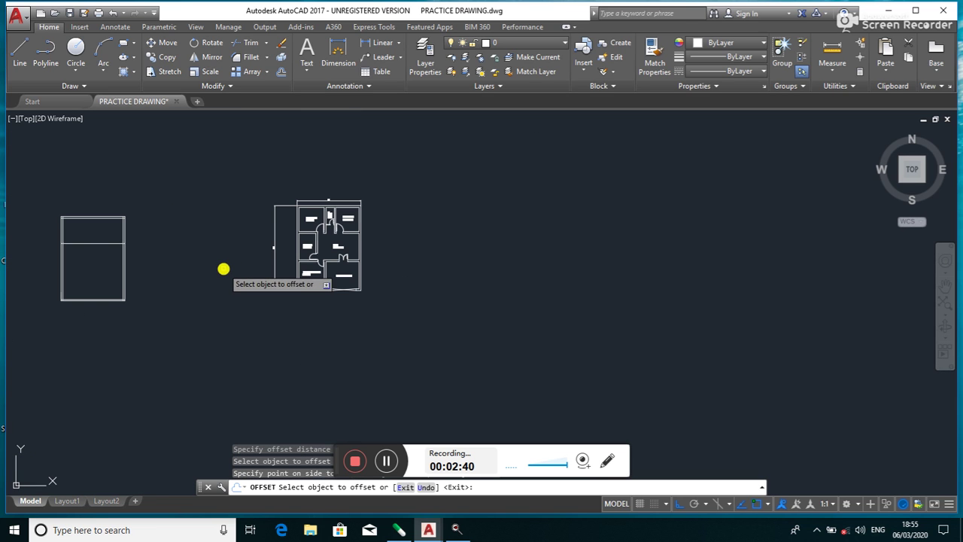
pyautogui.click(107, 243)
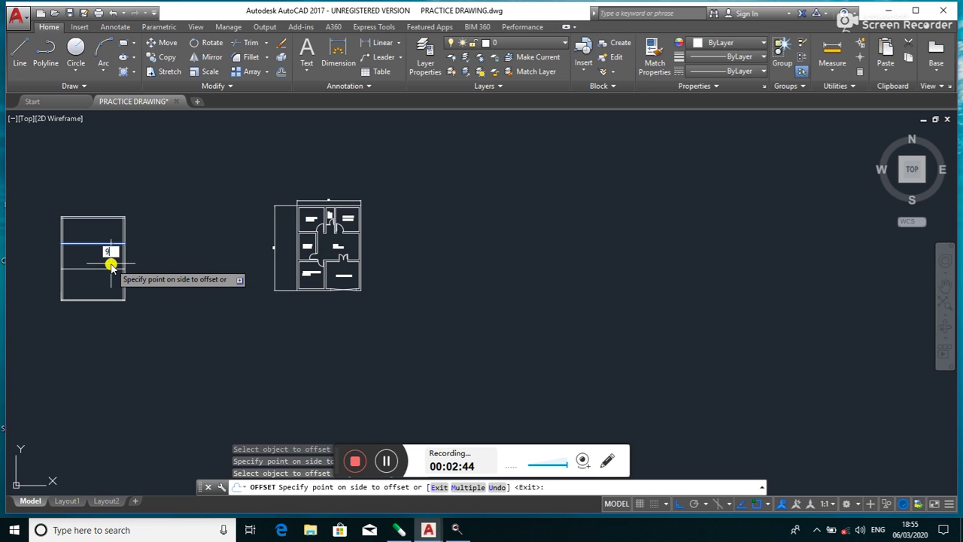
pyautogui.click(111, 264)
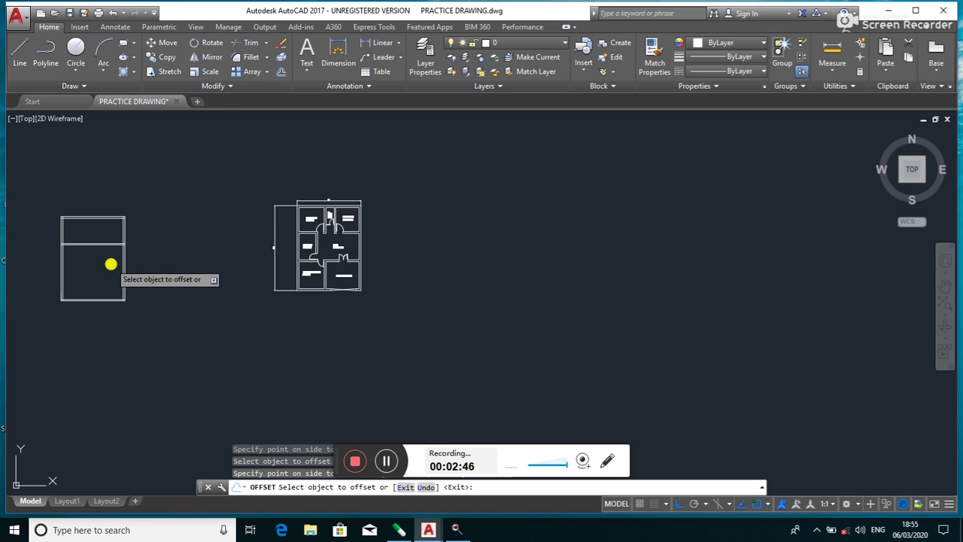
# - Centre the new plan in view and select the inner left wall to copy
pyautogui.scroll(5, 289, 212)
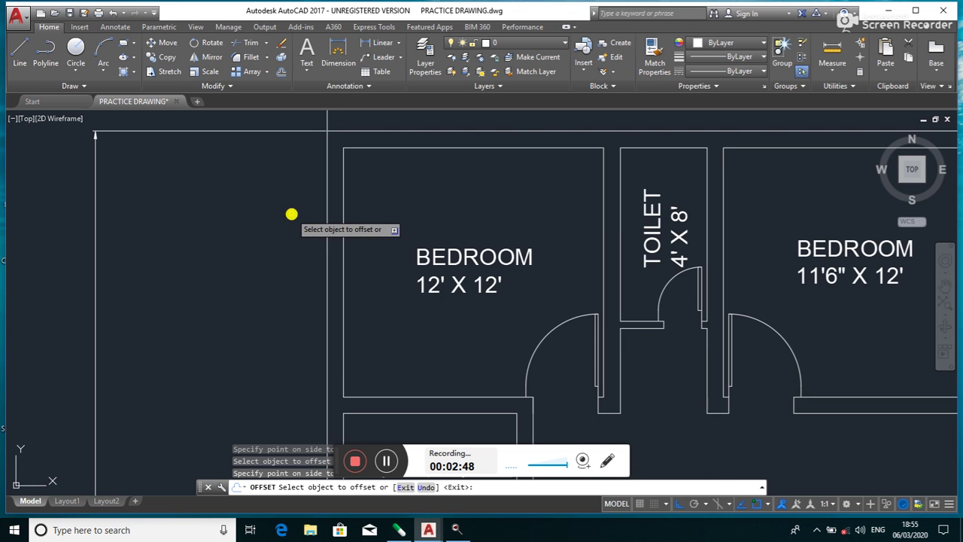
pyautogui.scroll(-3, 292, 214)
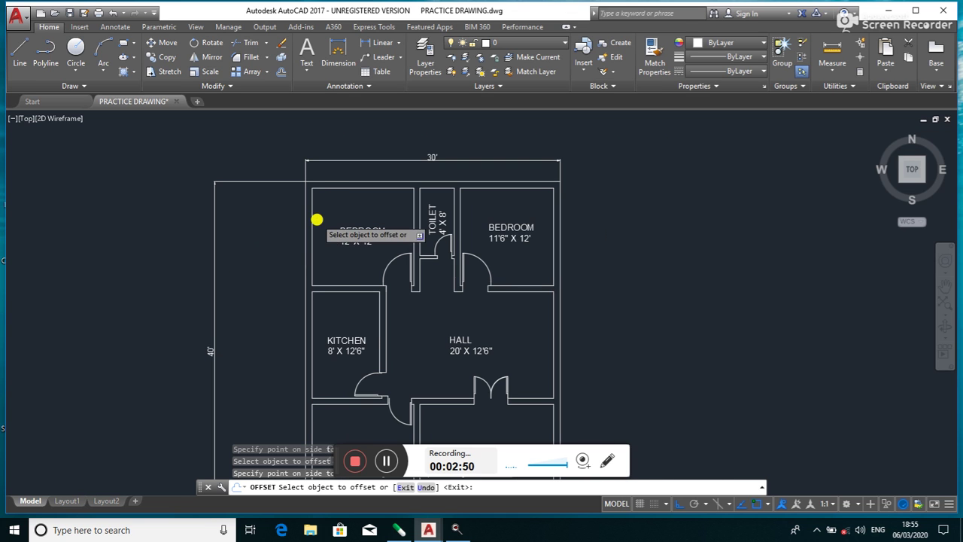
pyautogui.scroll(-2, 316, 218)
pyautogui.moveTo(338, 248); pyautogui.dragTo(421, 250, button='middle')
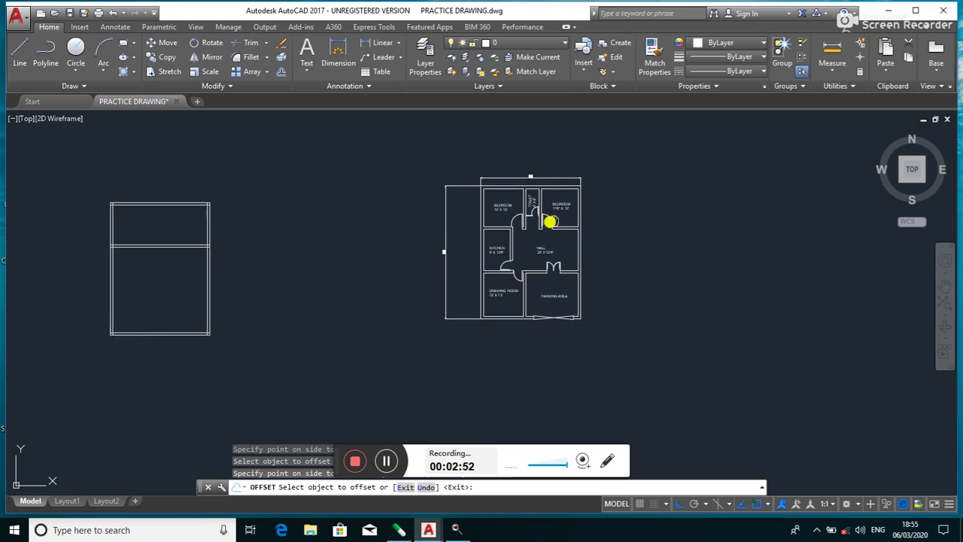
pyautogui.scroll(5, 520, 212)
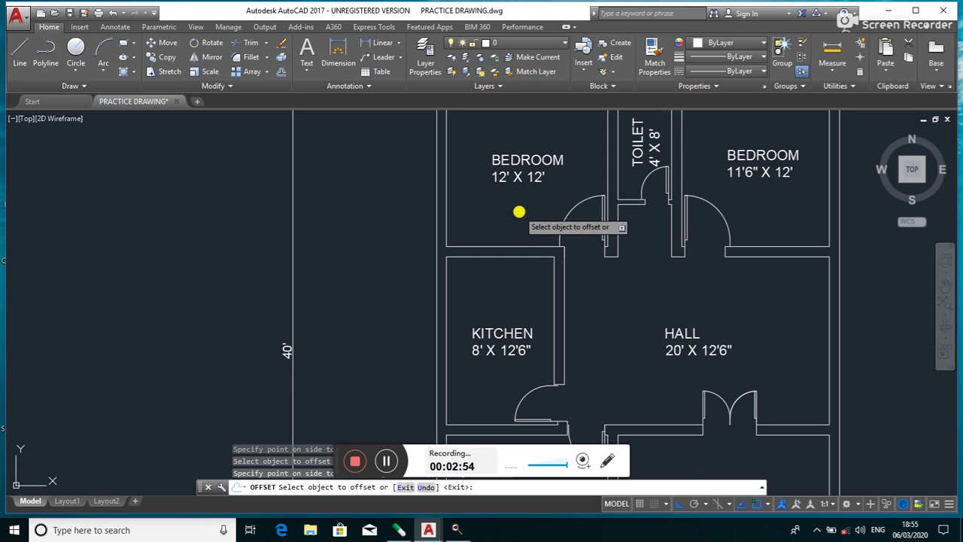
pyautogui.scroll(-5, 268, 294)
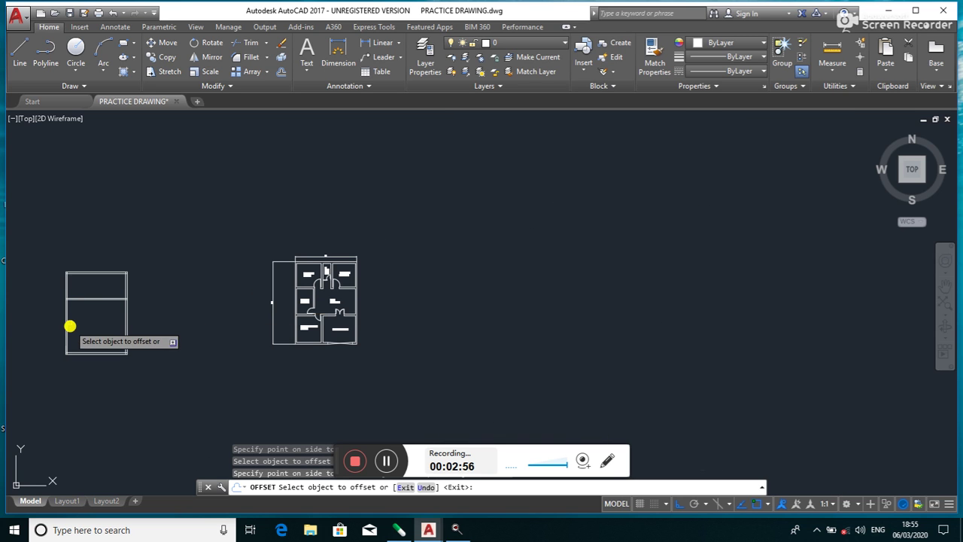
pyautogui.scroll(2, 70, 333)
pyautogui.scroll(4, 71, 301)
pyautogui.moveTo(99, 307); pyautogui.dragTo(201, 275, button='middle')
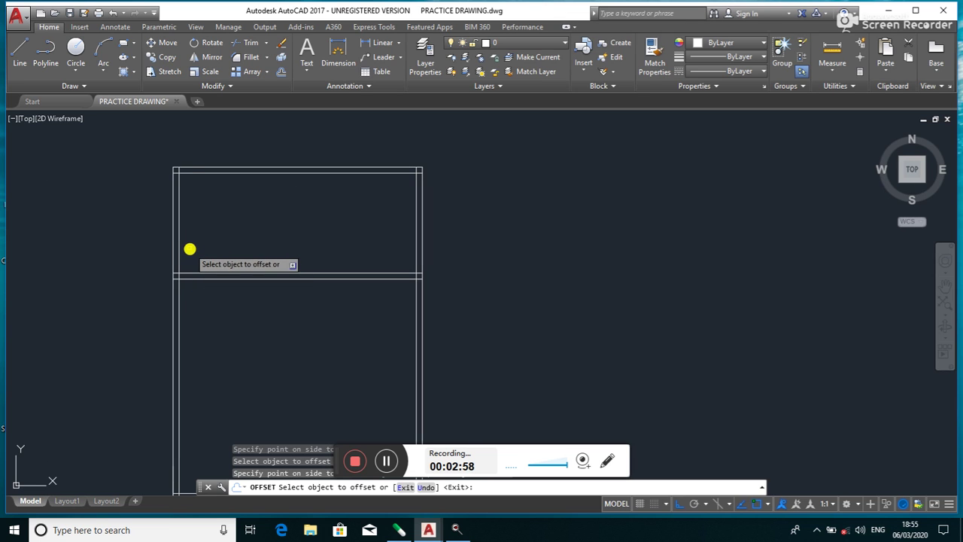
pyautogui.click(180, 248)
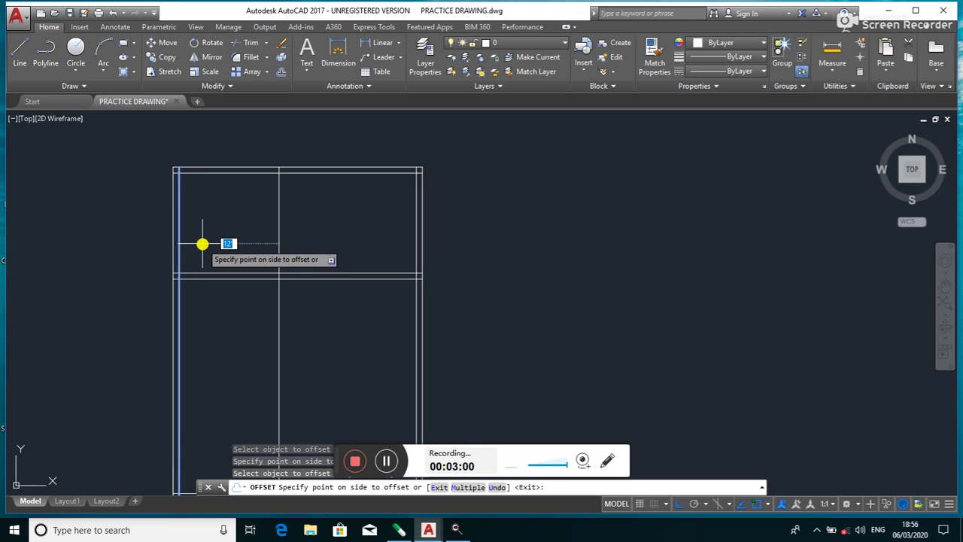
# - Place two vertical partition lines by offsetting the left and right walls inward
pyautogui.click(203, 244)
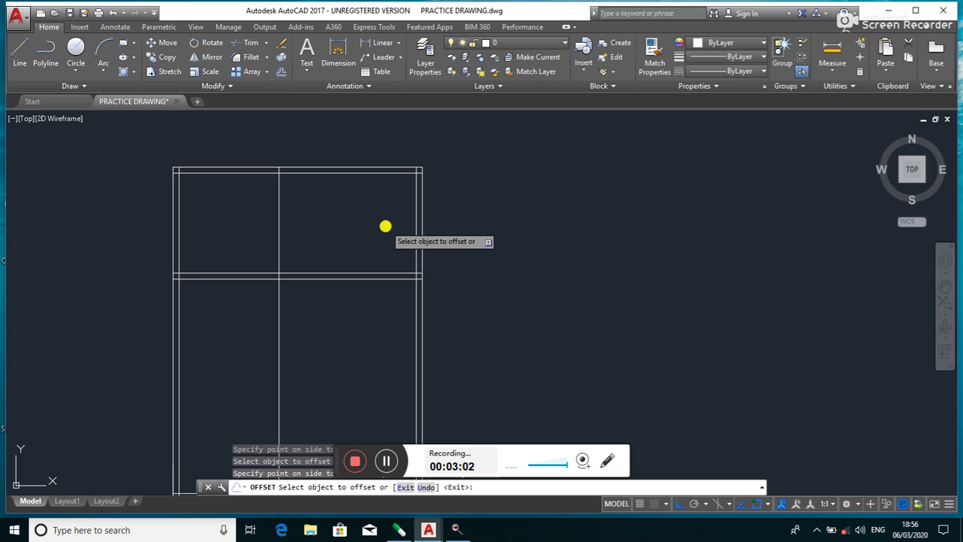
pyautogui.scroll(-5, 432, 234)
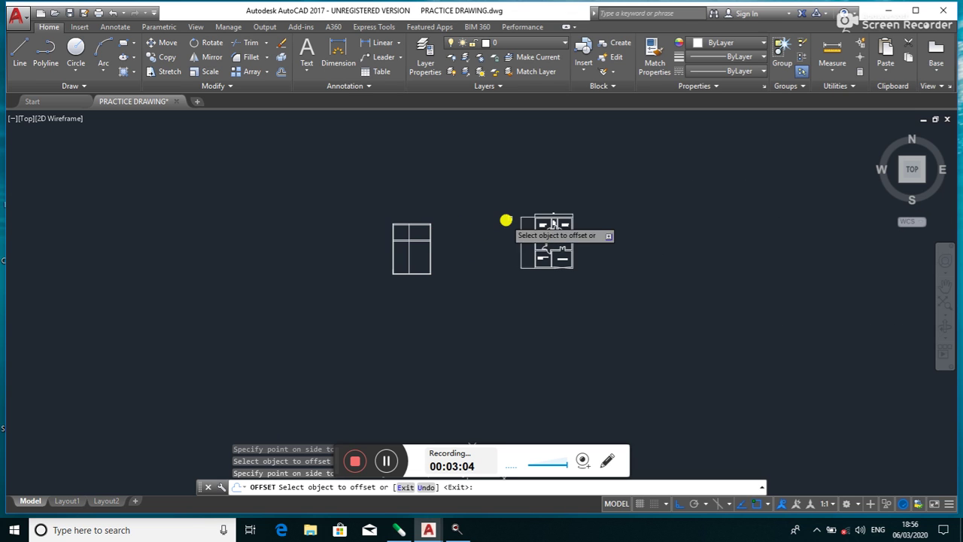
pyautogui.scroll(3, 563, 222)
pyautogui.scroll(2, 565, 223)
pyautogui.scroll(-3, 572, 222)
pyautogui.scroll(-3, 497, 256)
pyautogui.scroll(2, 259, 271)
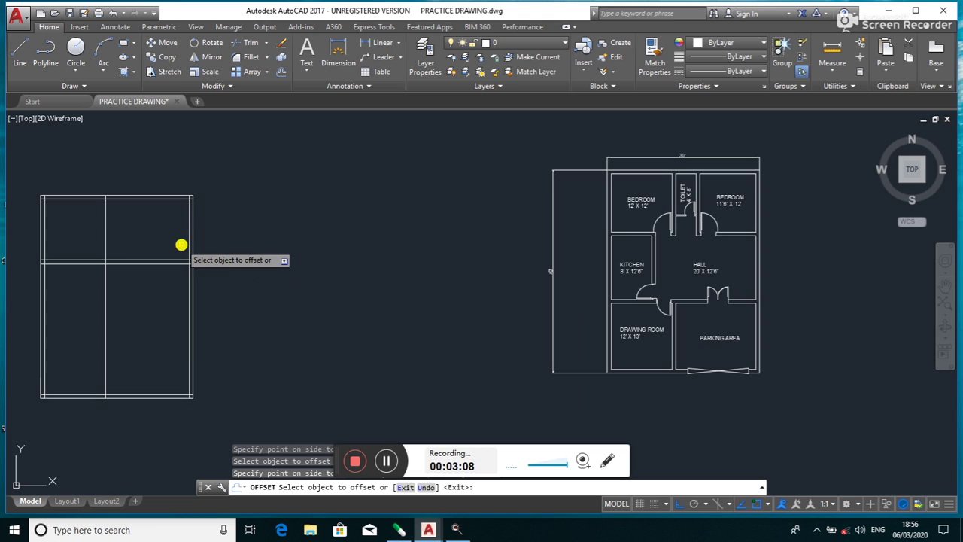
pyautogui.click(190, 243)
pyautogui.write('11\'6"')
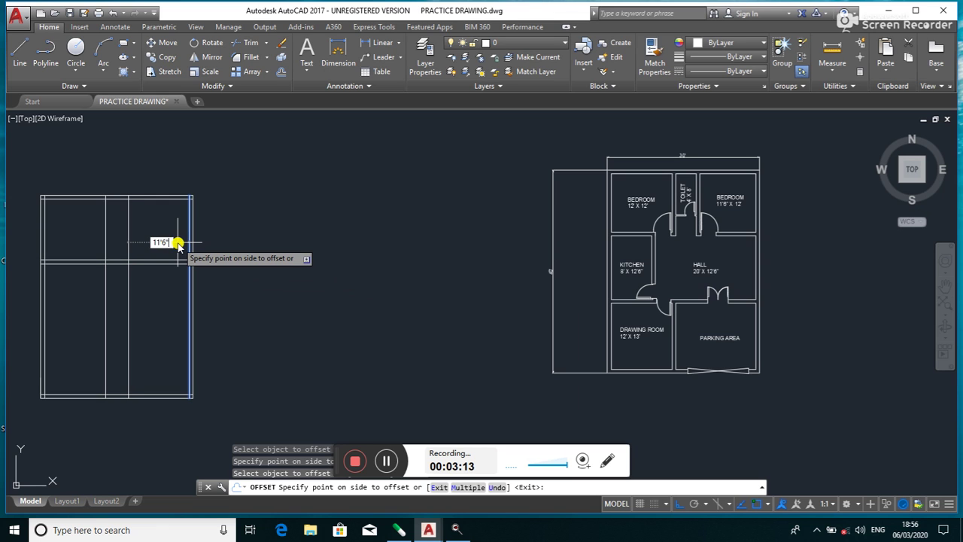
pyautogui.click(177, 243)
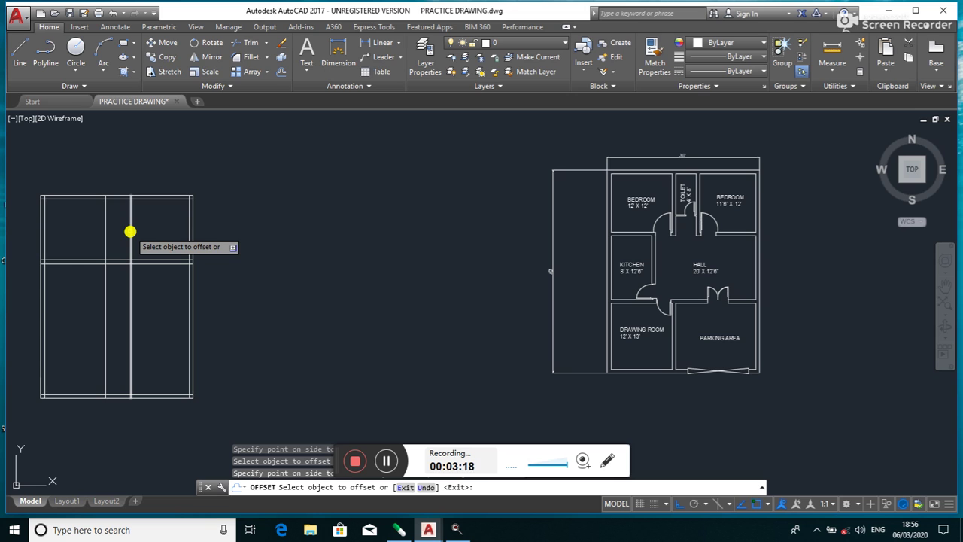
# - Copy each vertical partition line alongside itself to make both double-line
pyautogui.click(130, 231)
pyautogui.write("9'")
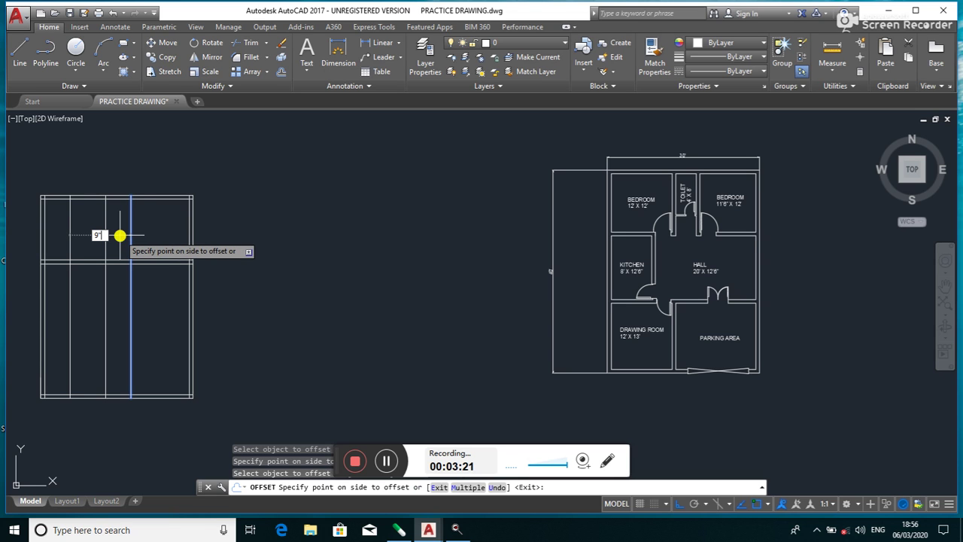
pyautogui.click(119, 236)
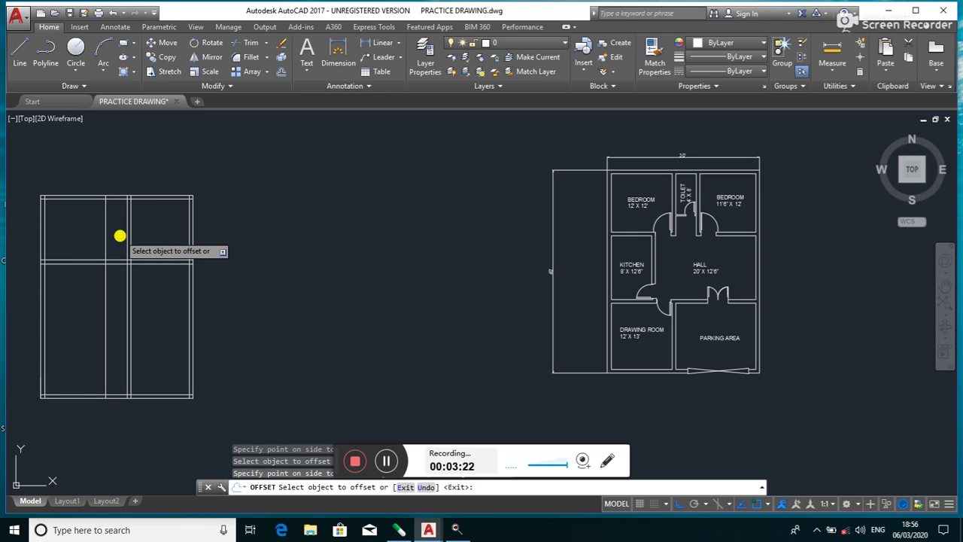
pyautogui.click(105, 241)
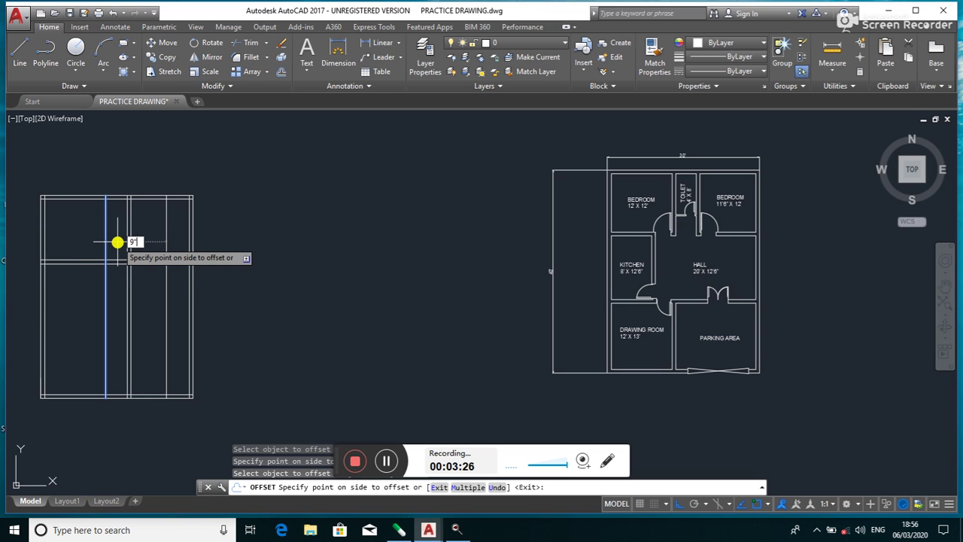
pyautogui.click(118, 242)
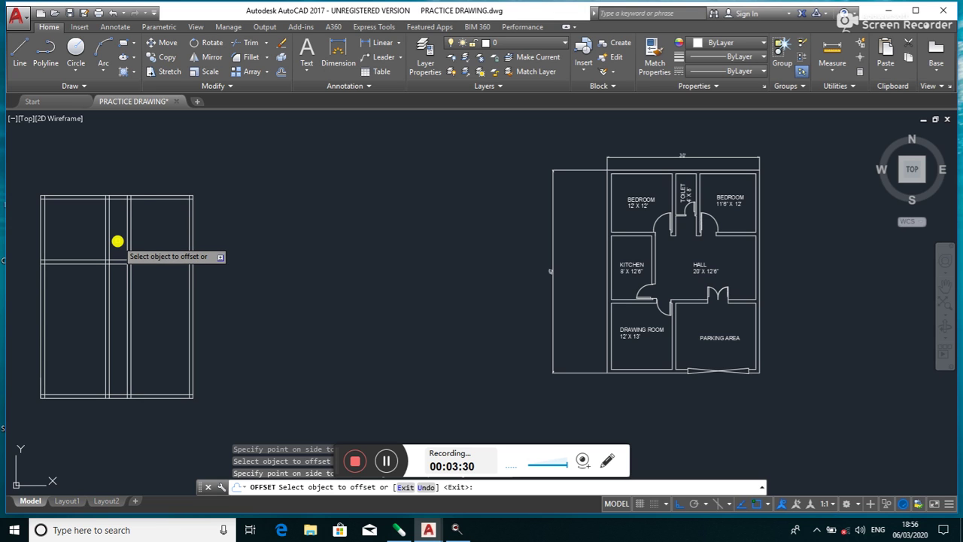
pyautogui.scroll(4, 117, 241)
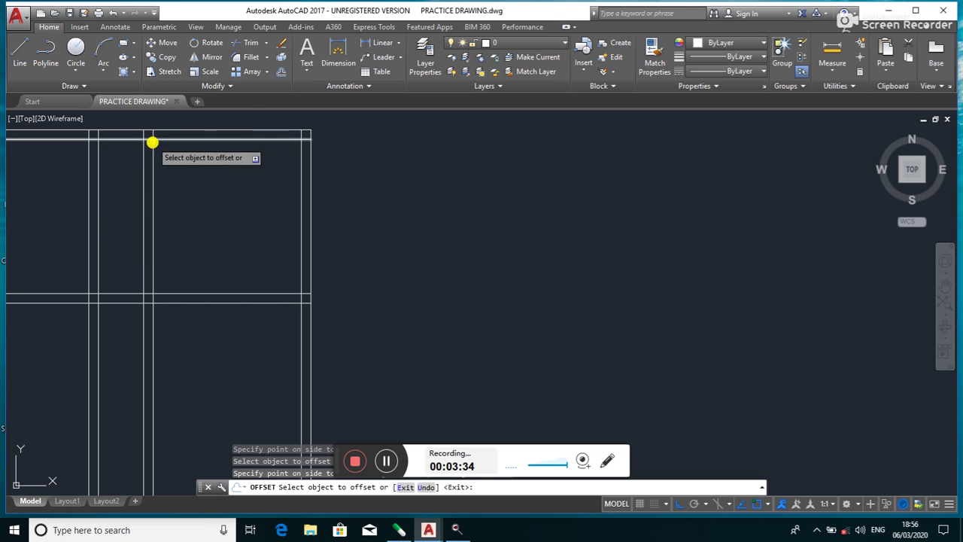
pyautogui.scroll(-2, 143, 184)
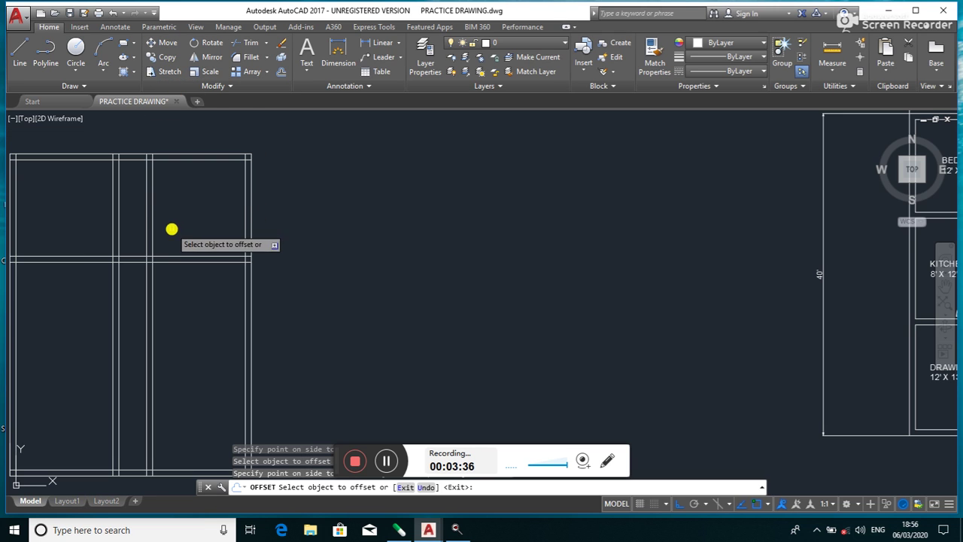
pyautogui.scroll(-3, 149, 229)
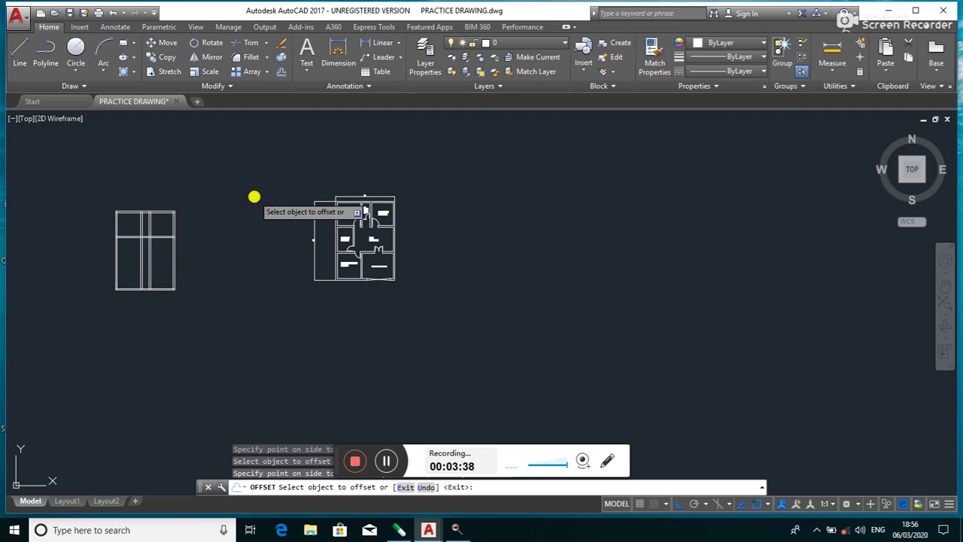
pyautogui.scroll(3, 173, 222)
pyautogui.scroll(2, 158, 221)
pyautogui.scroll(-1, 156, 222)
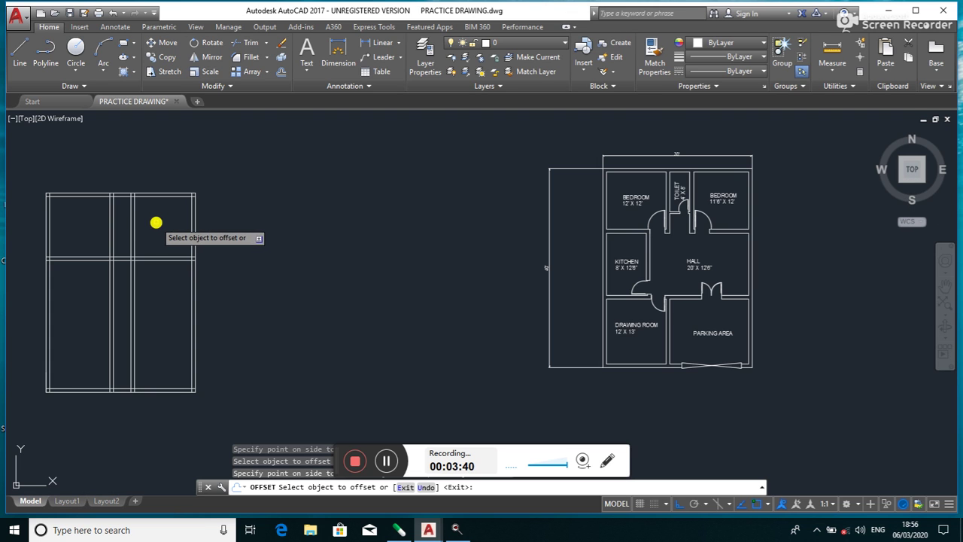
pyautogui.scroll(4, 134, 209)
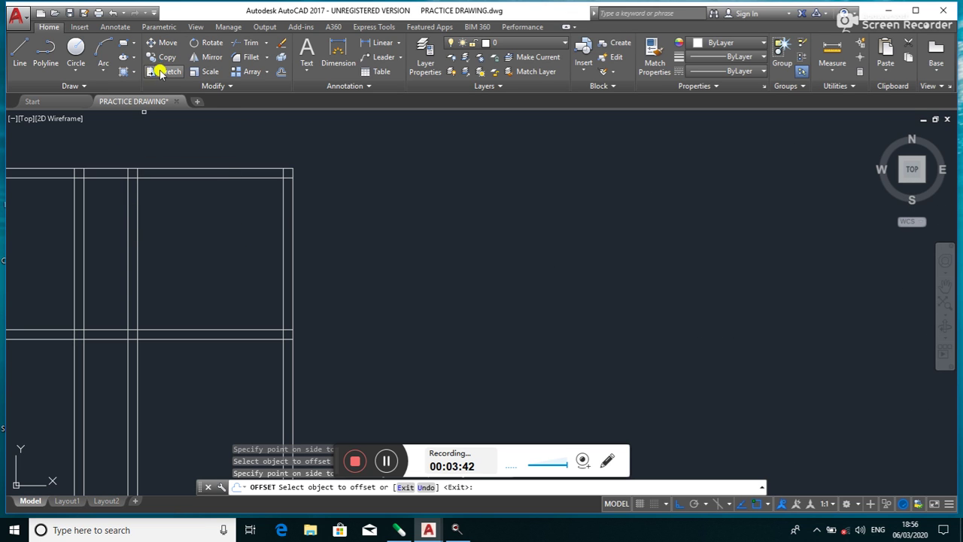
# - Set a new offset distance by two points and copy the top wall down as a partition
pyautogui.click(278, 73)
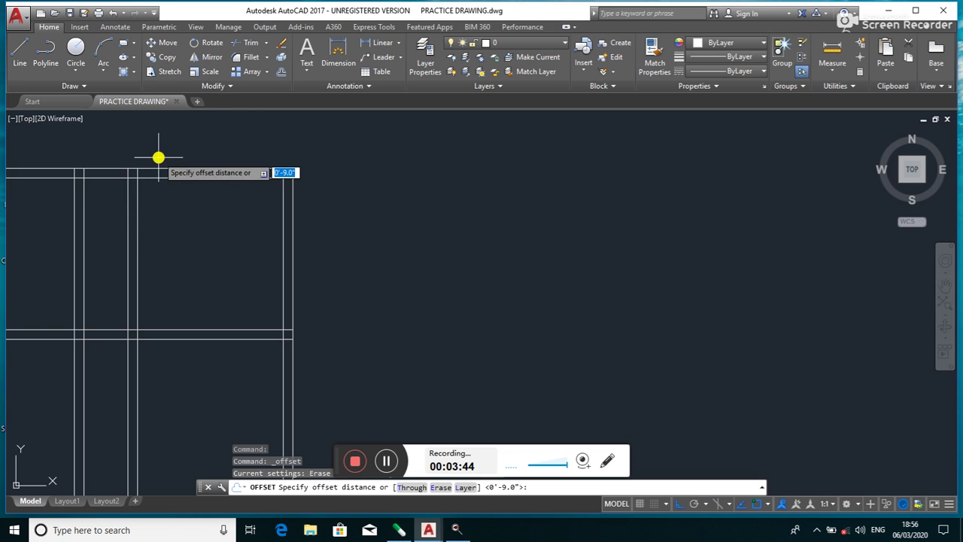
pyautogui.click(130, 176)
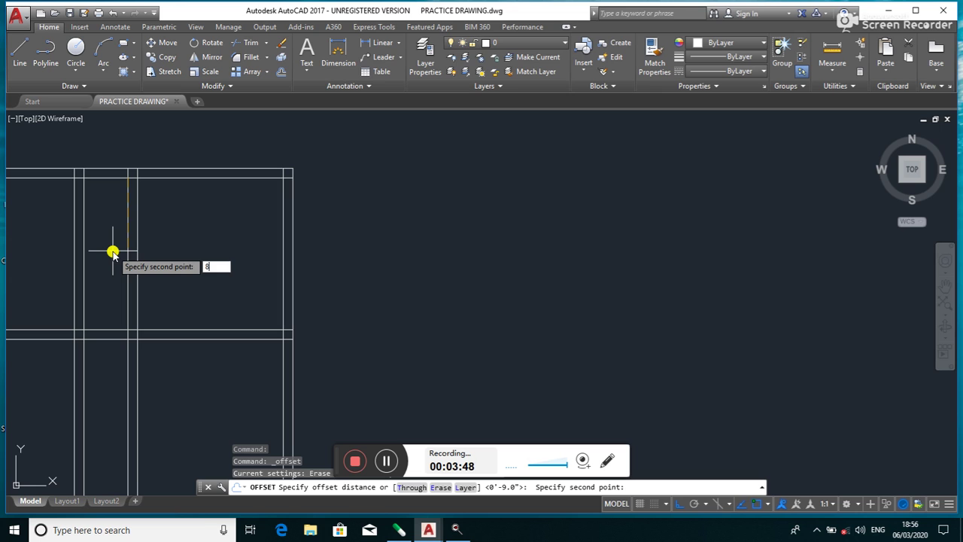
pyautogui.click(113, 252)
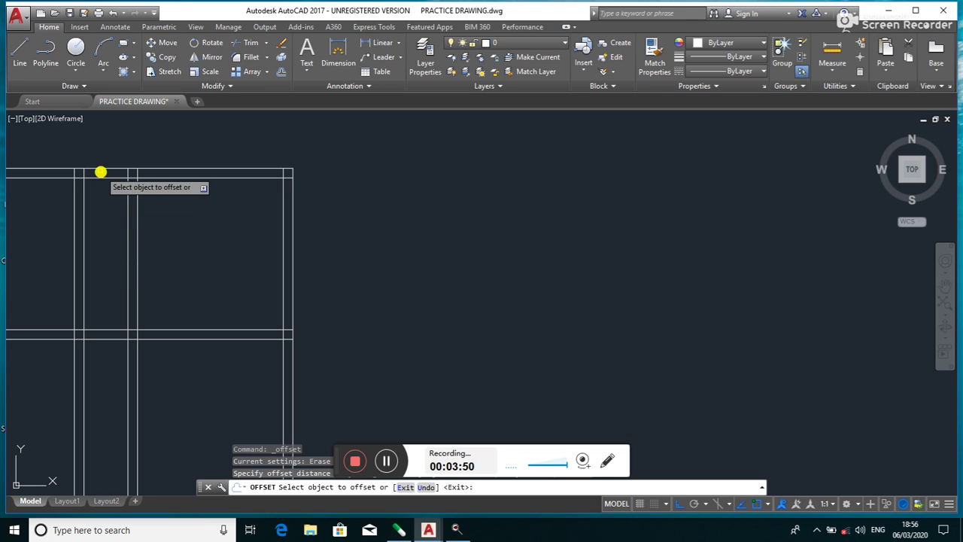
pyautogui.click(110, 179)
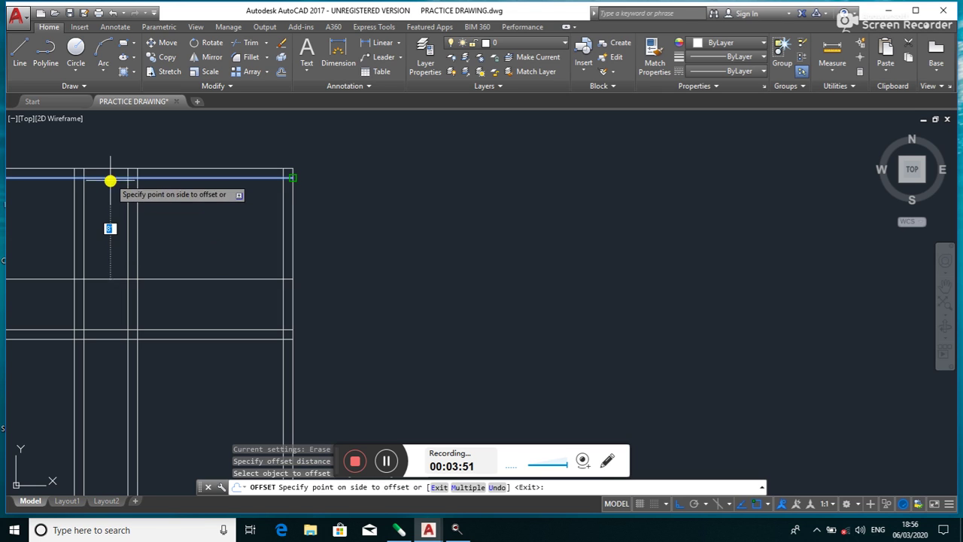
pyautogui.click(115, 226)
# - Offset that partition line again just below to make it double-line
pyautogui.click(113, 289)
pyautogui.click(116, 280)
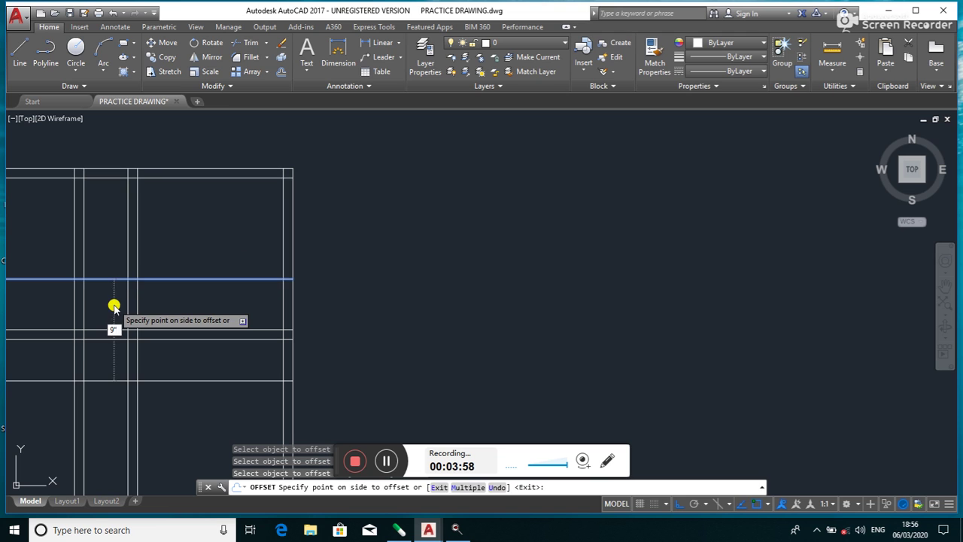
pyautogui.click(113, 304)
pyautogui.scroll(-2, 113, 305)
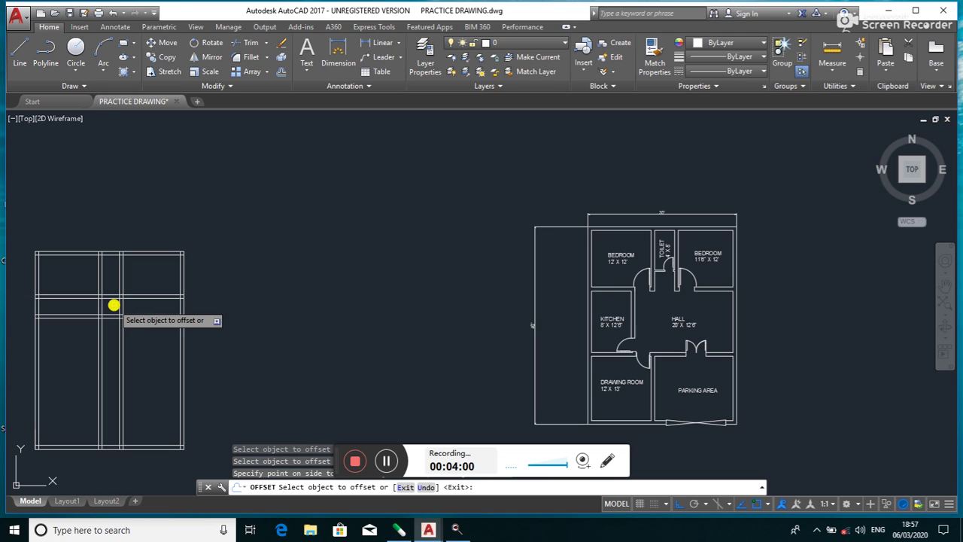
pyautogui.scroll(-1, 193, 292)
pyautogui.moveTo(192, 292); pyautogui.dragTo(209, 294, button='middle')
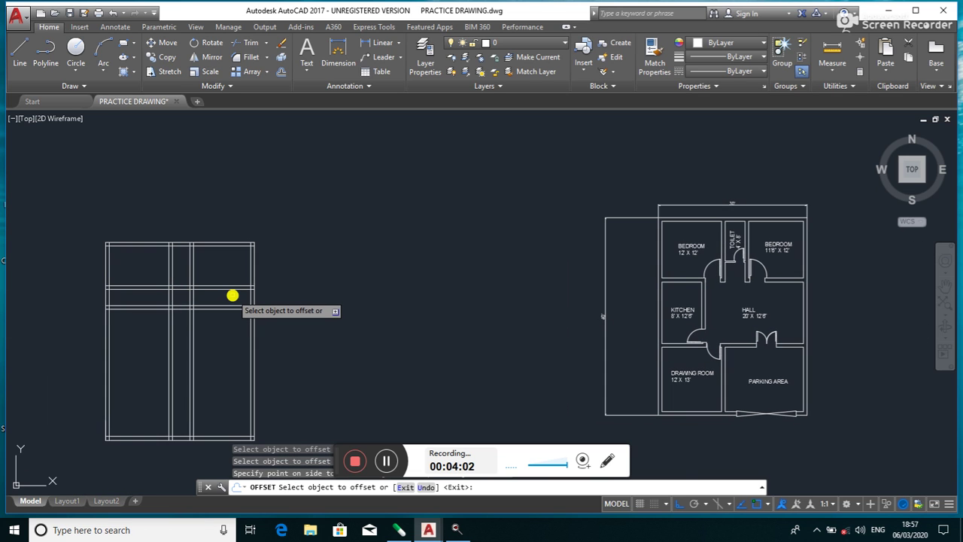
pyautogui.press('Return')
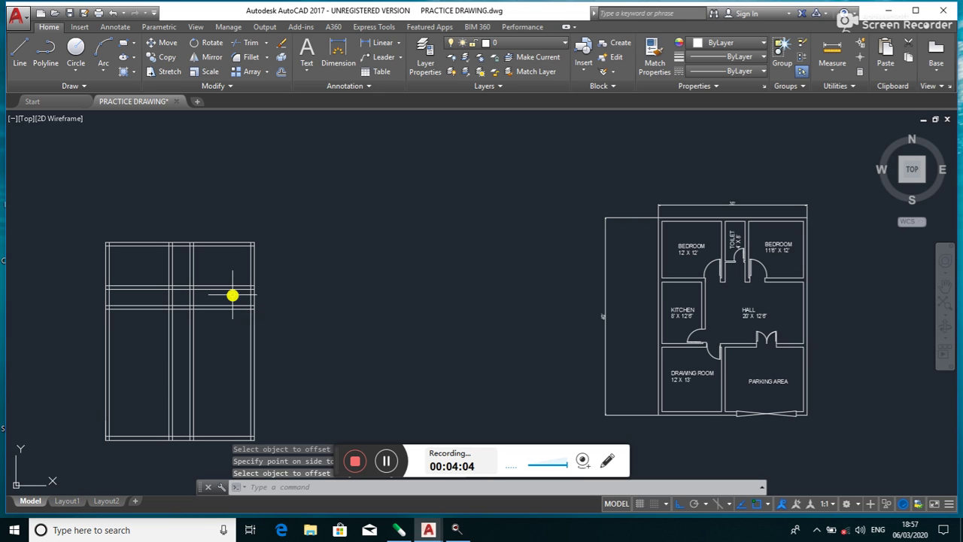
# - Start trimming at the partition junction, then abandon the first attempt
pyautogui.press('Escape')
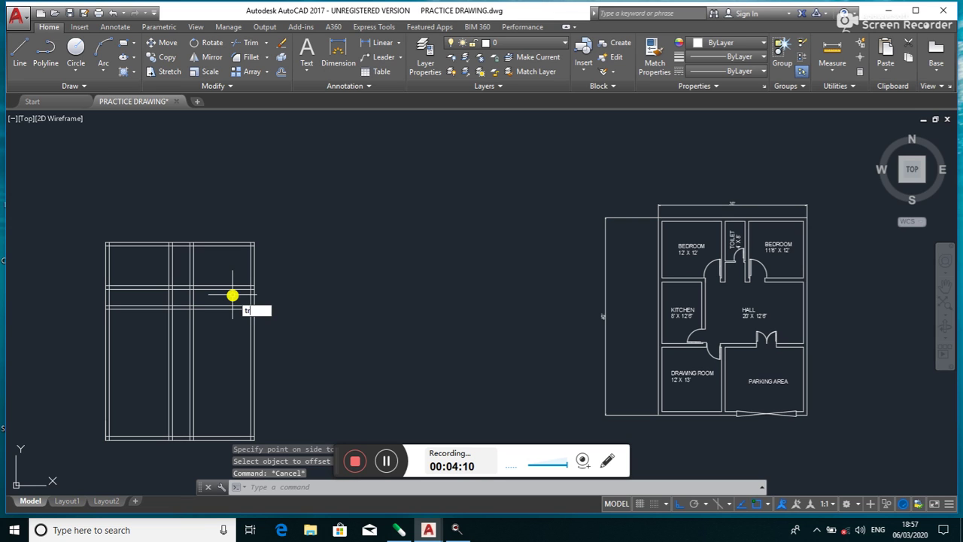
pyautogui.write('tr')
pyautogui.press('Return')
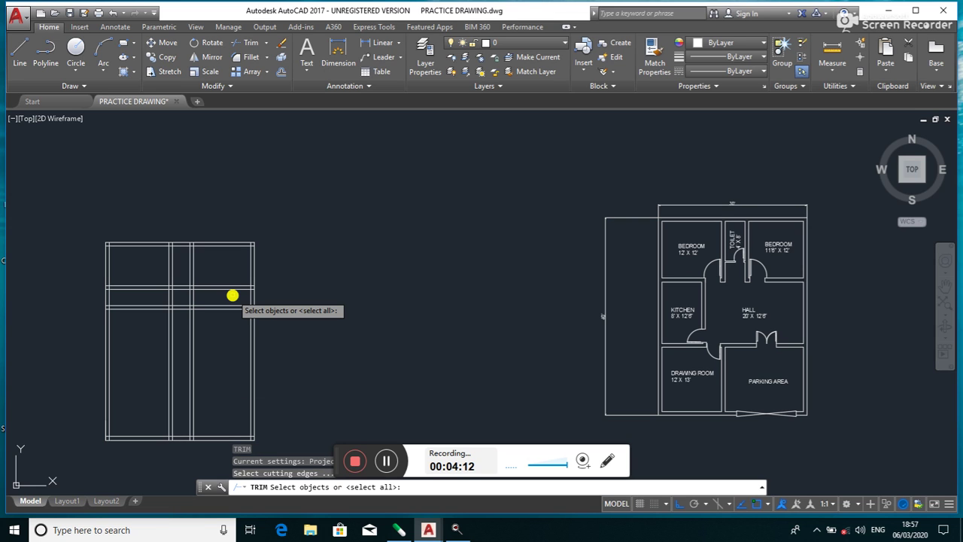
pyautogui.click(217, 270)
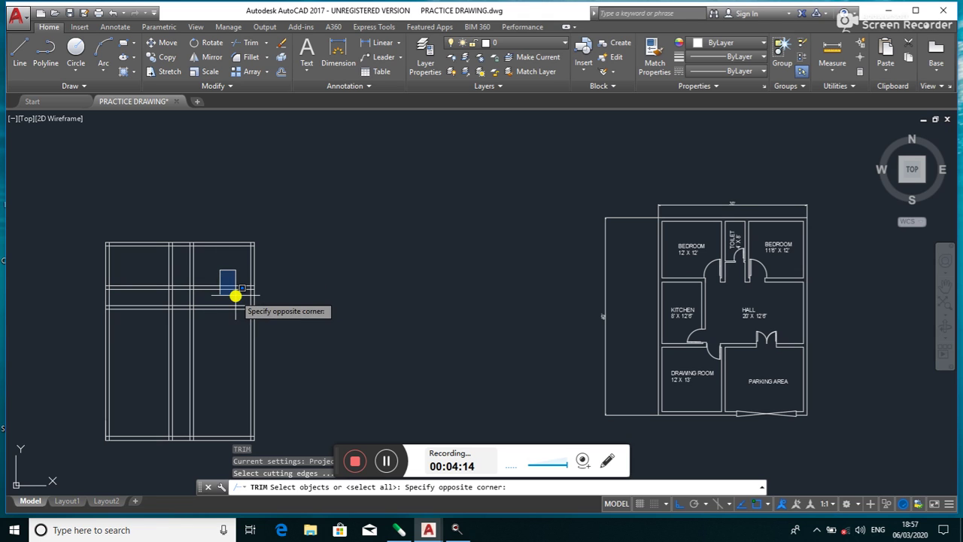
pyautogui.click(234, 319)
pyautogui.press('Escape')
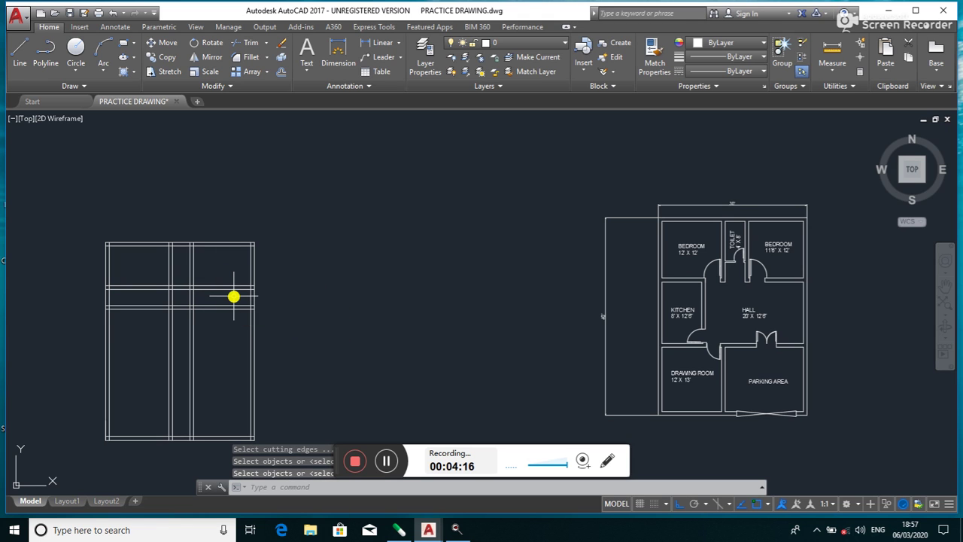
# - Trim the overlapping partition segments at the junction with crossing windows and picks
pyautogui.write('tr')
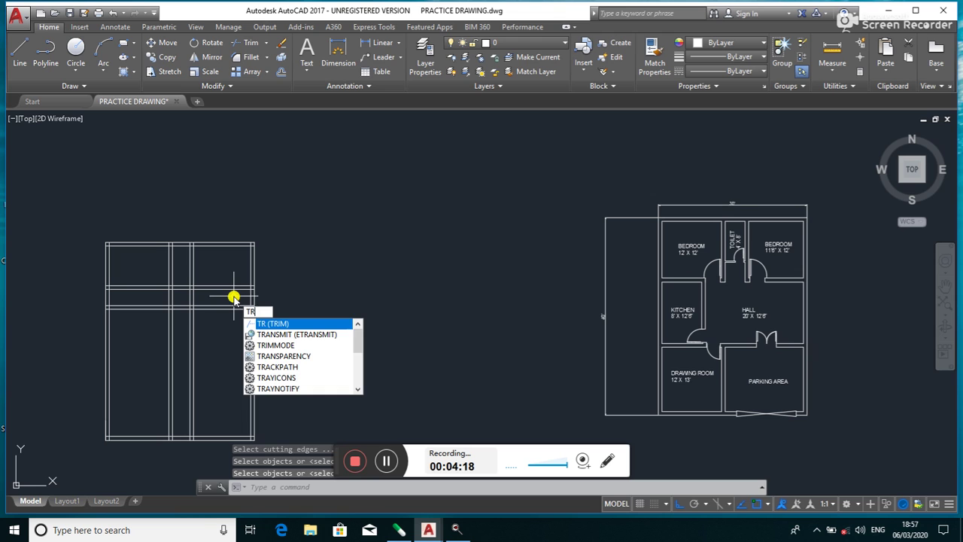
pyautogui.press('Return')
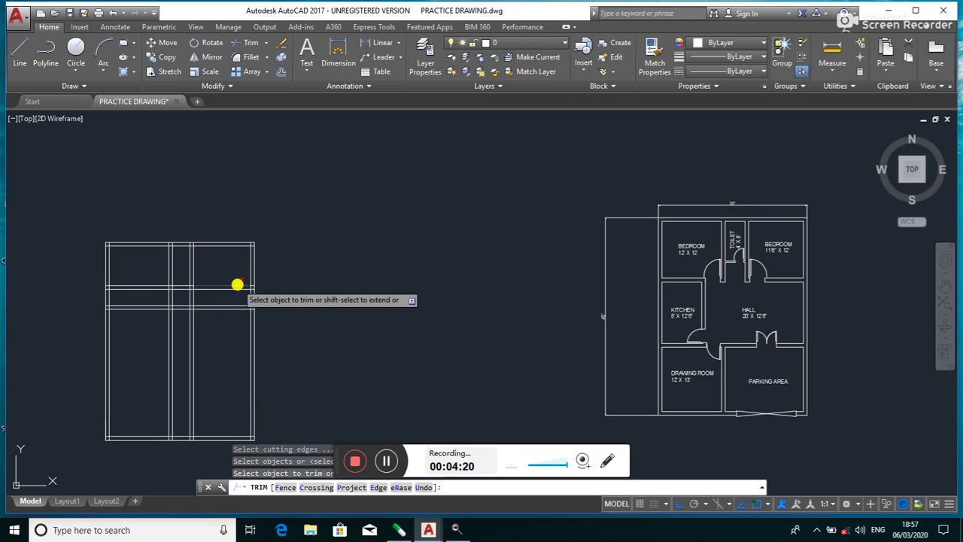
pyautogui.click(233, 271)
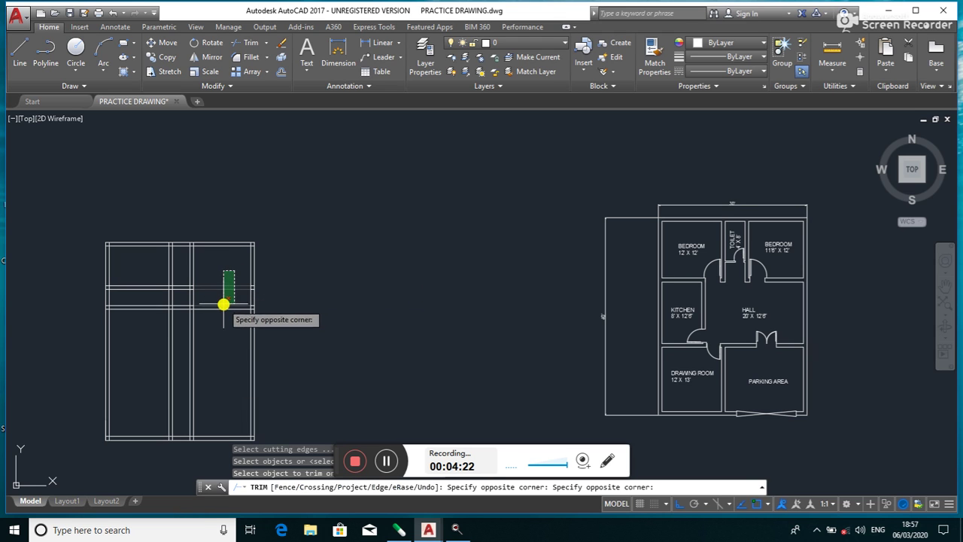
pyautogui.click(226, 300)
pyautogui.click(140, 280)
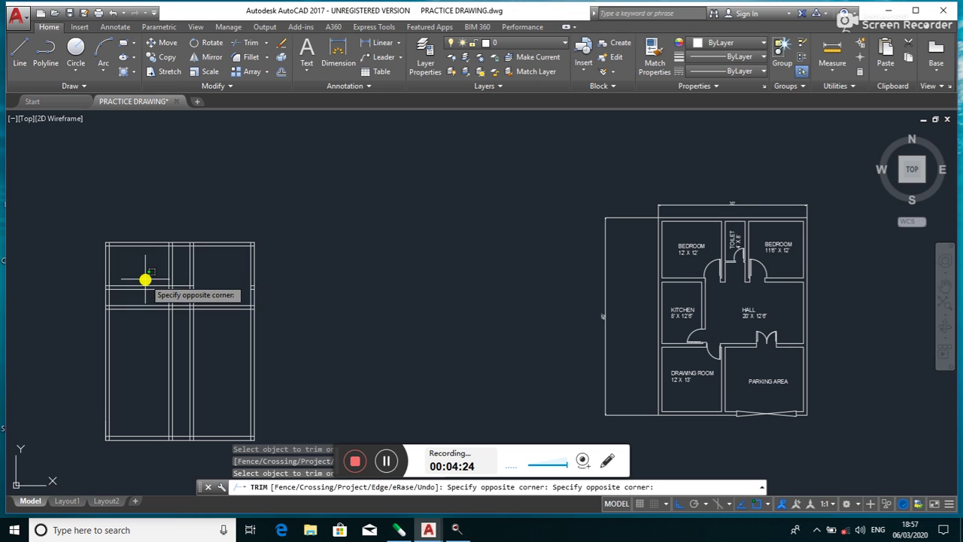
pyautogui.click(142, 295)
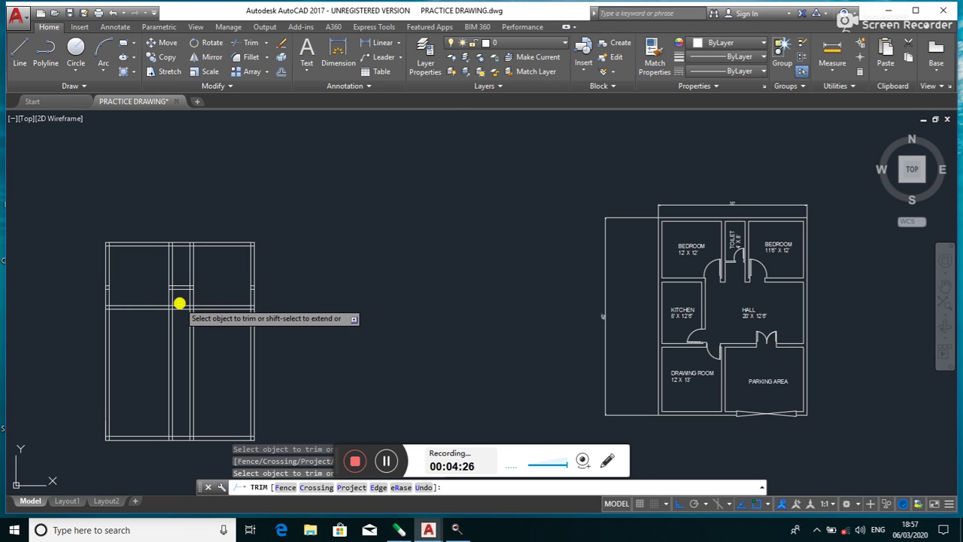
pyautogui.scroll(5, 174, 299)
pyautogui.click(178, 300)
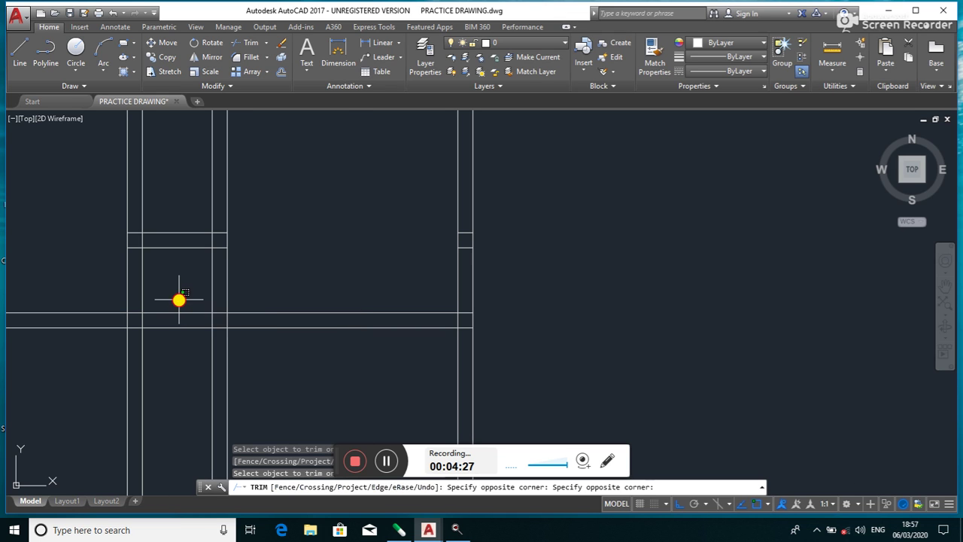
pyautogui.click(179, 346)
pyautogui.click(192, 292)
pyautogui.click(170, 349)
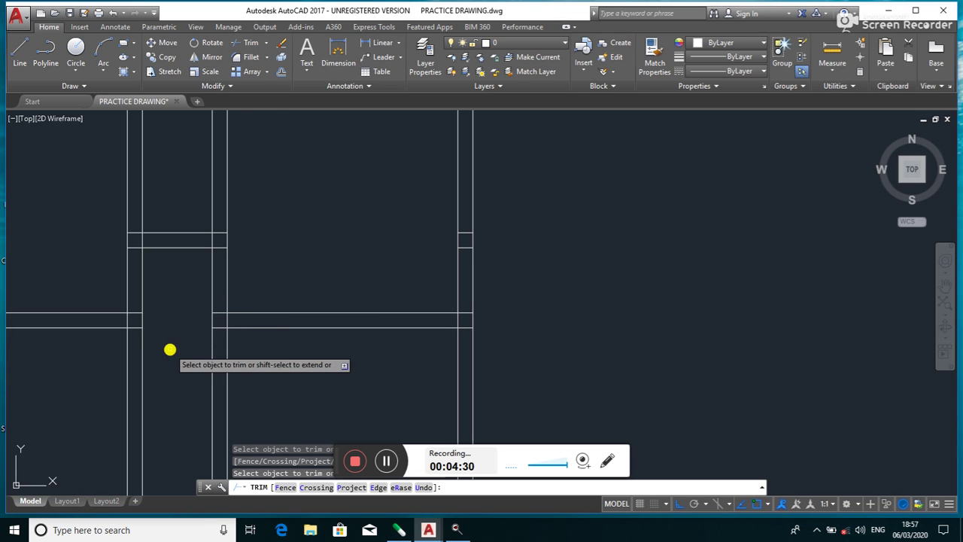
# - Zoom around the lower plan, briefly starting and cancelling an offset
pyautogui.scroll(-4, 180, 348)
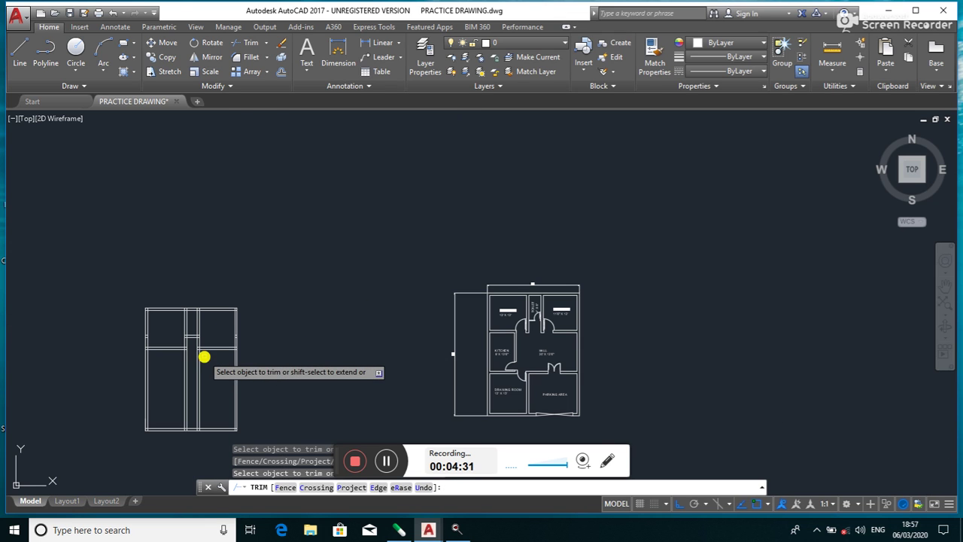
pyautogui.scroll(-3, 204, 357)
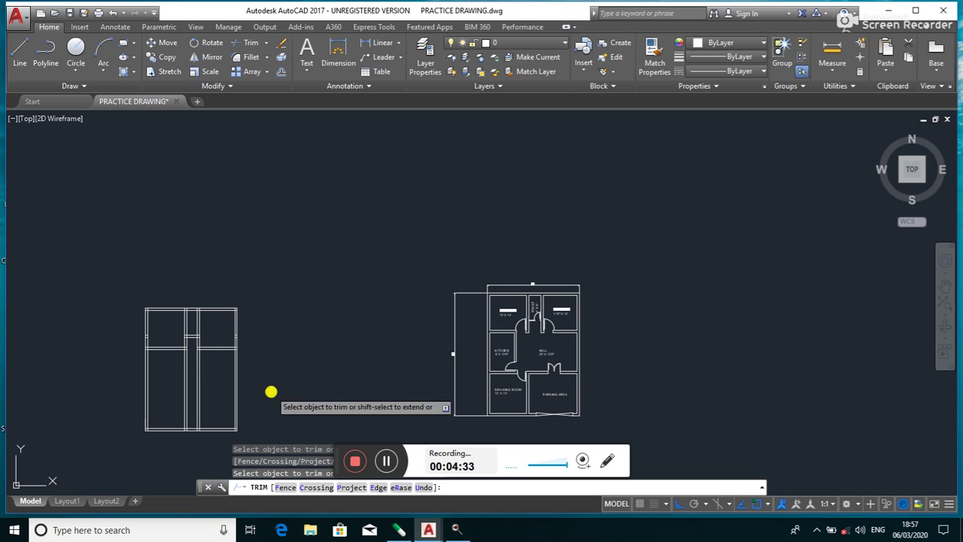
pyautogui.scroll(5, 537, 354)
pyautogui.scroll(1, 539, 355)
pyautogui.scroll(-1, 539, 355)
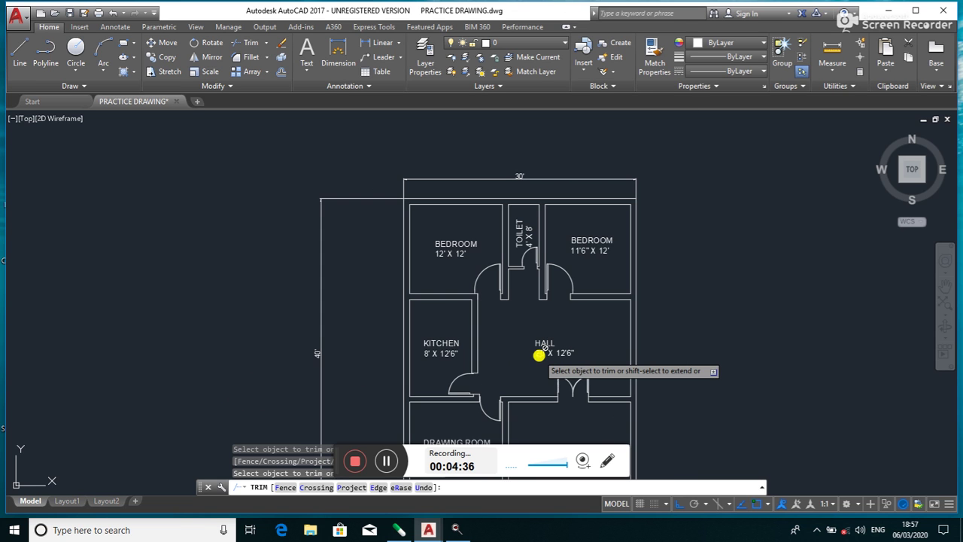
pyautogui.scroll(-1, 575, 316)
pyautogui.scroll(-1, 590, 295)
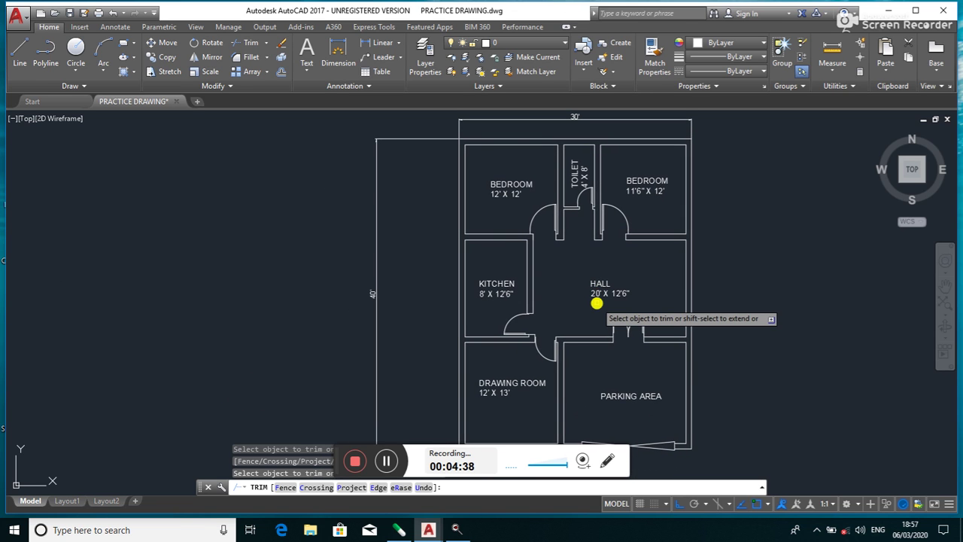
pyautogui.scroll(-1, 586, 312)
pyautogui.scroll(-1, 585, 314)
pyautogui.scroll(1, 587, 315)
pyautogui.scroll(3, 587, 314)
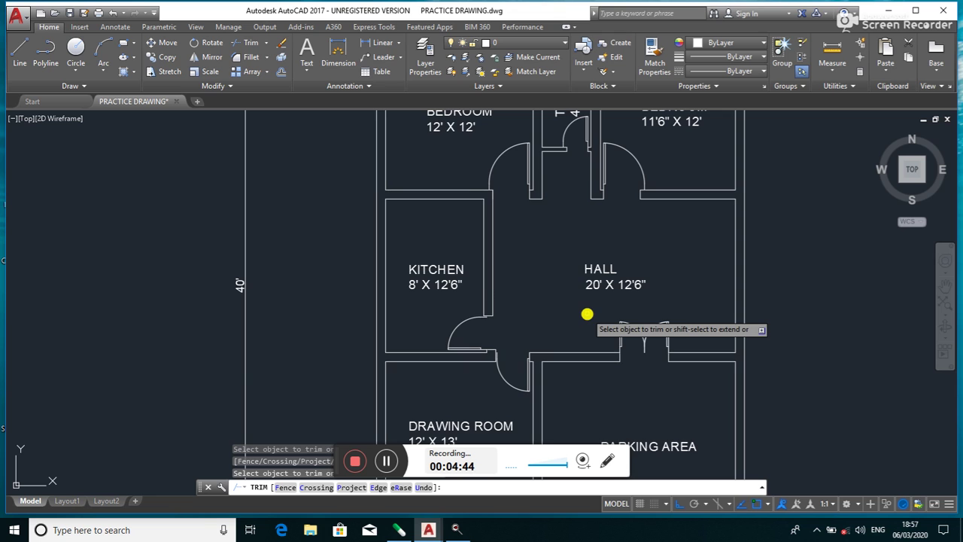
pyautogui.scroll(-1, 587, 315)
pyautogui.scroll(-1, 585, 316)
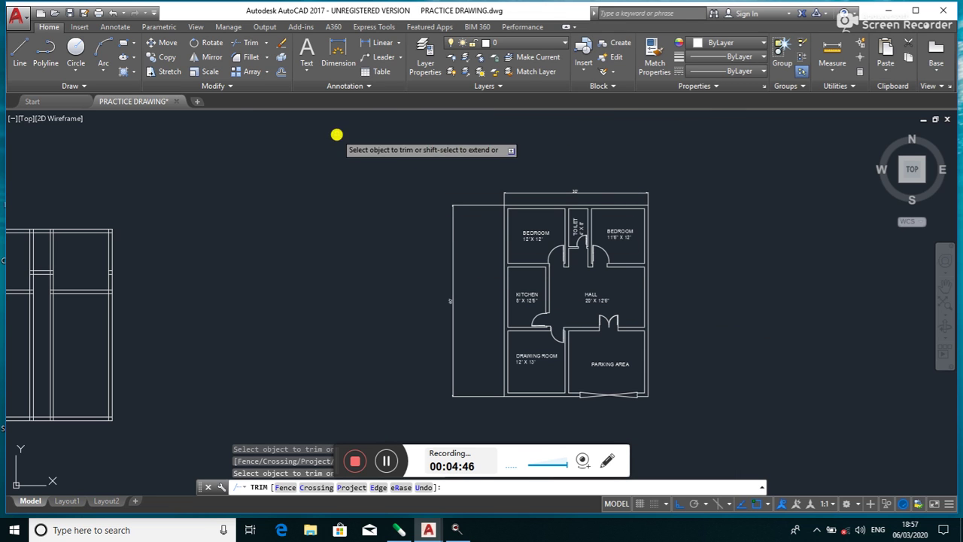
pyautogui.click(281, 73)
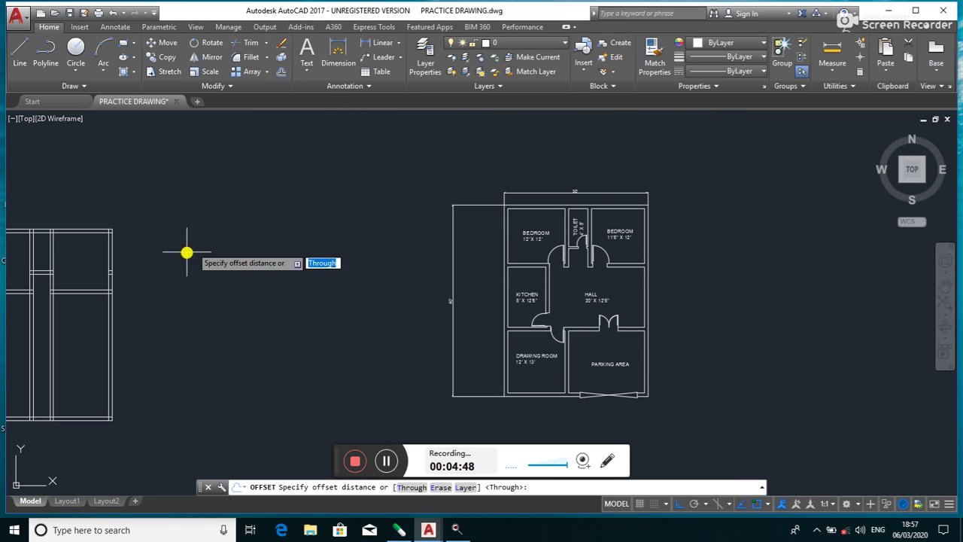
pyautogui.scroll(-2, 143, 329)
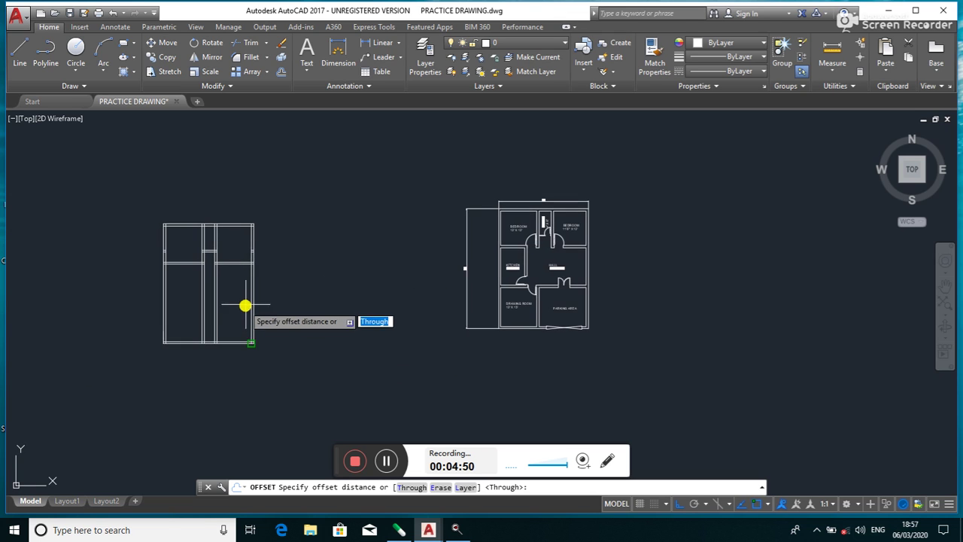
pyautogui.scroll(2, 254, 296)
pyautogui.press('Escape')
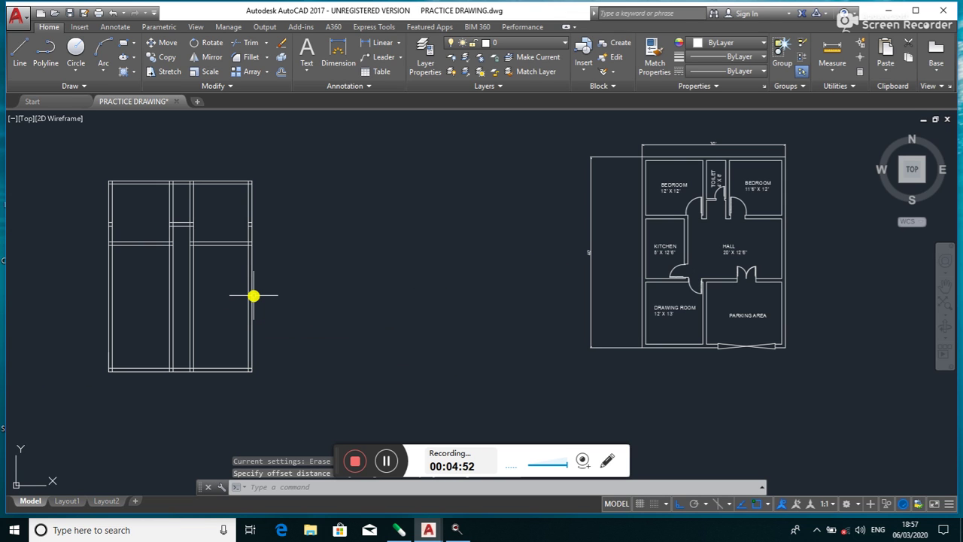
pyautogui.write('tr')
# - Trim away the remaining lower partition lines with one crossing window, using all edges
pyautogui.press('Return')
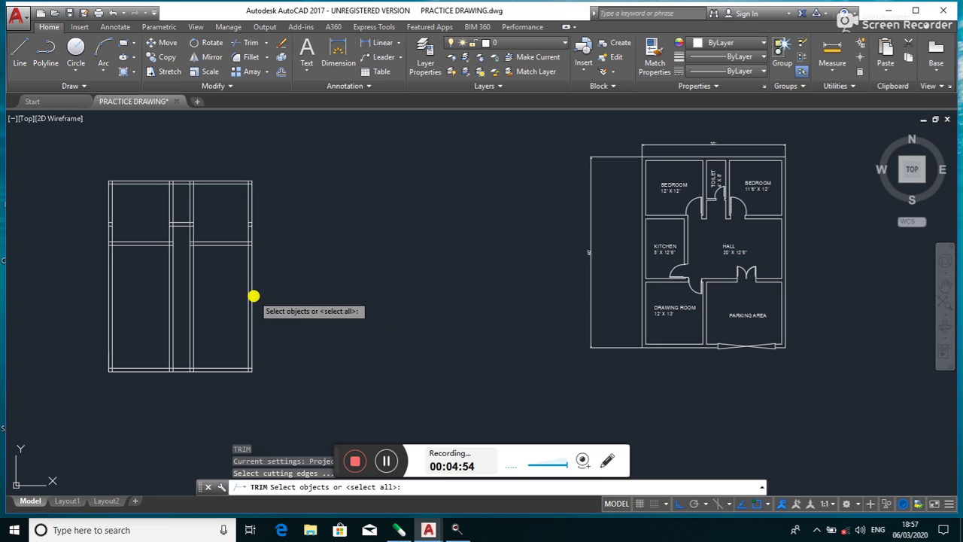
pyautogui.press('Return')
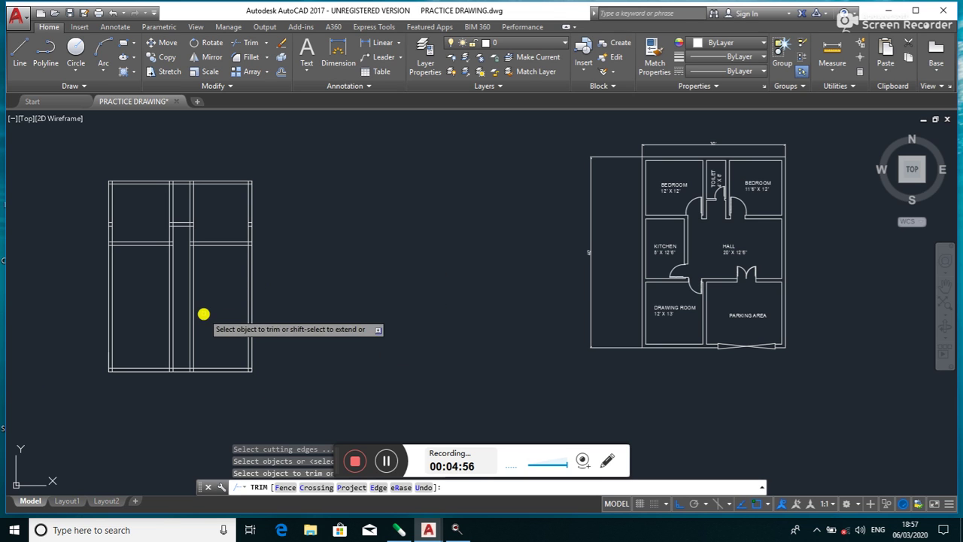
pyautogui.click(205, 305)
pyautogui.click(127, 316)
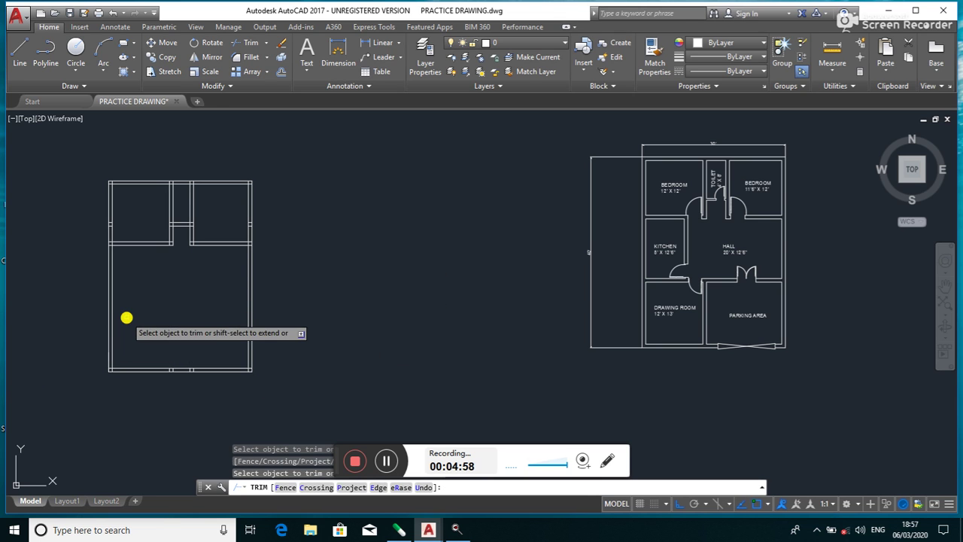
pyautogui.press('Return')
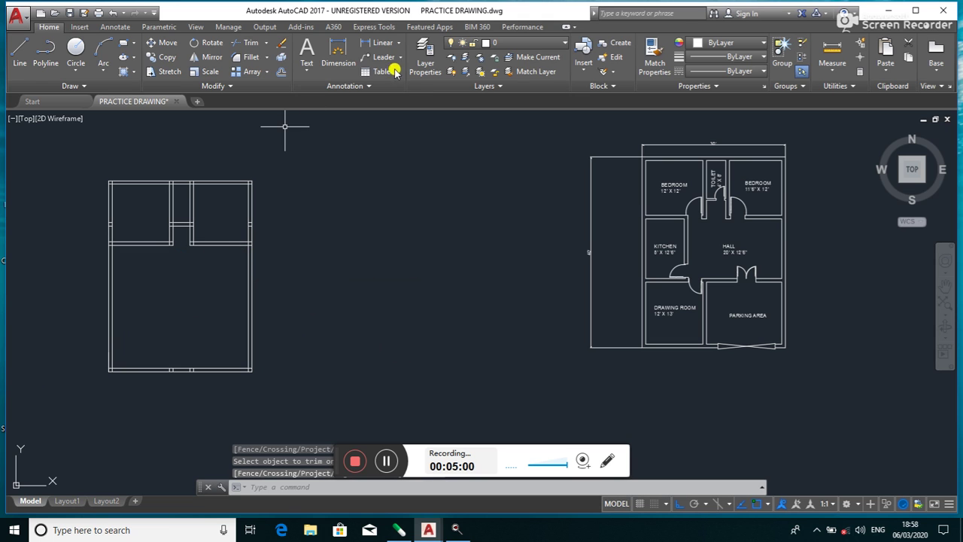
# - Offset the right outer wall 20 inward, then offset that copy again for a double-line partition
pyautogui.click(281, 72)
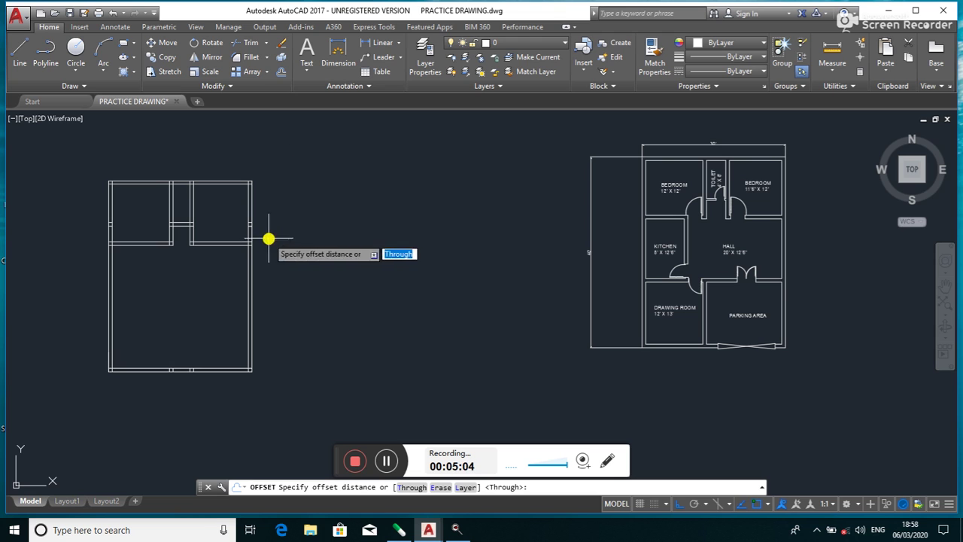
pyautogui.scroll(2, 236, 270)
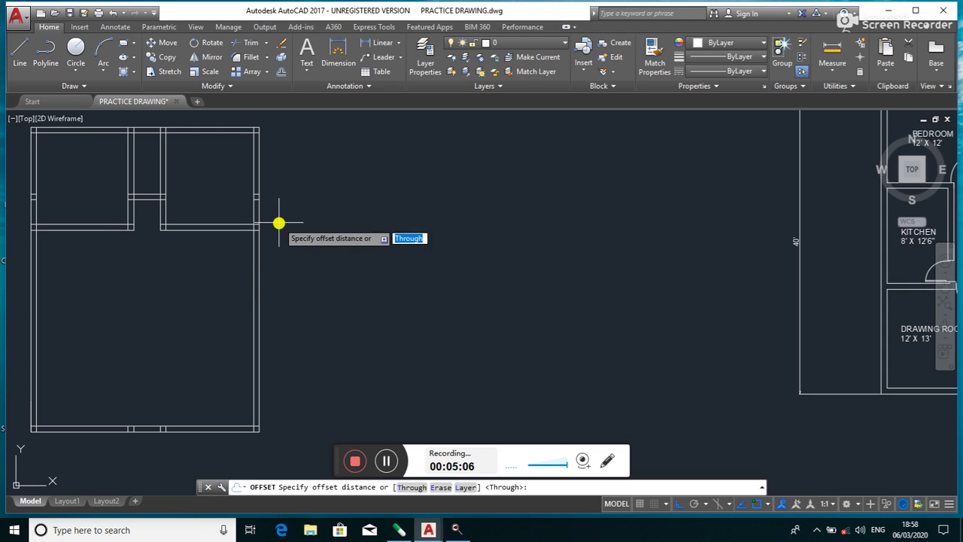
pyautogui.click(253, 234)
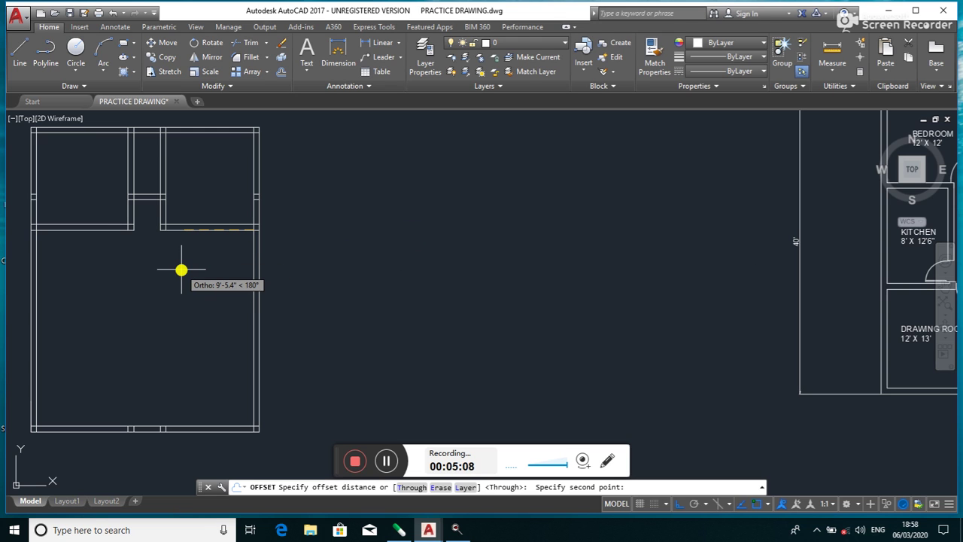
pyautogui.write('20')
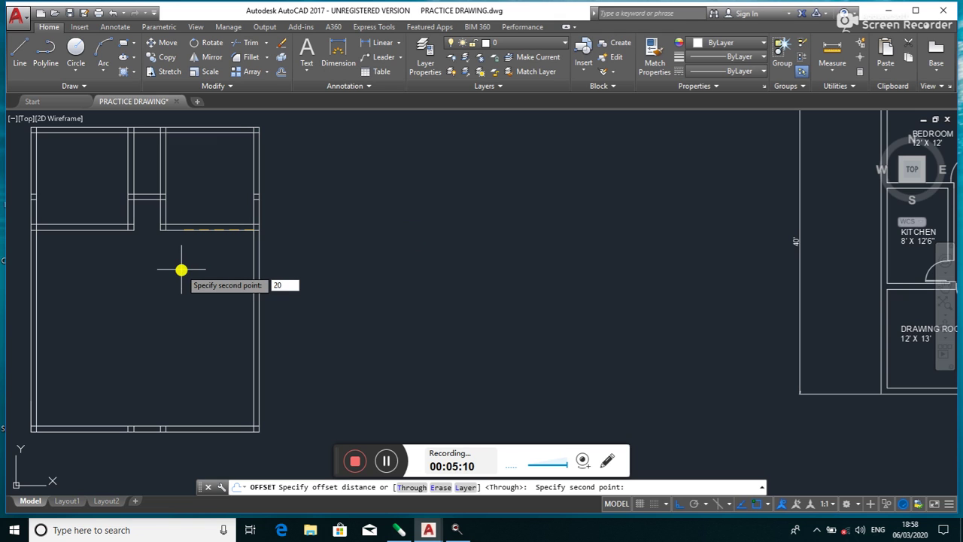
pyautogui.press('Return')
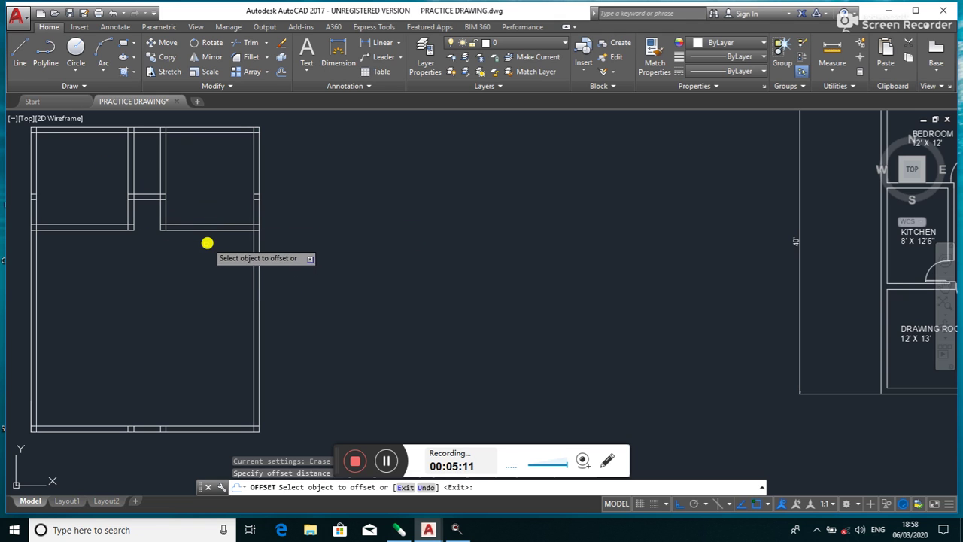
pyautogui.click(259, 270)
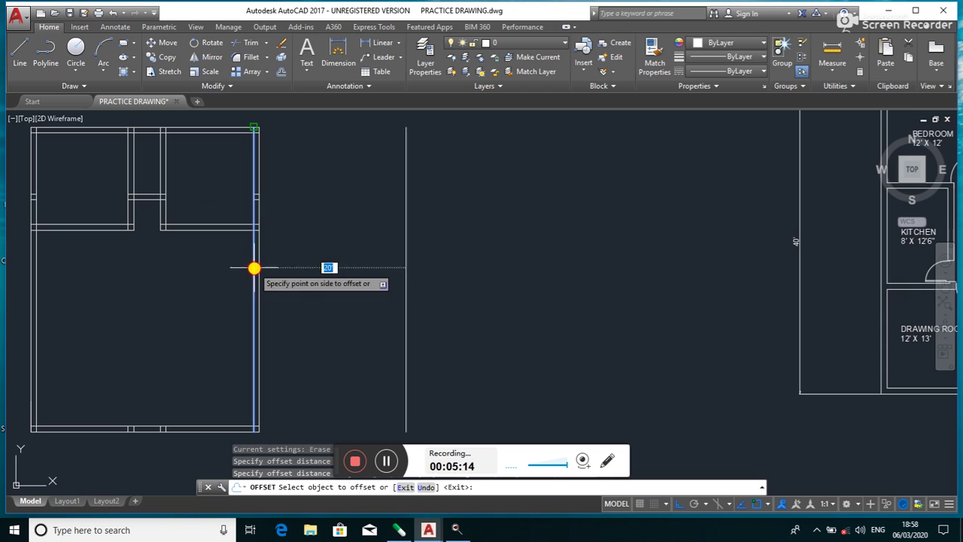
pyautogui.click(215, 275)
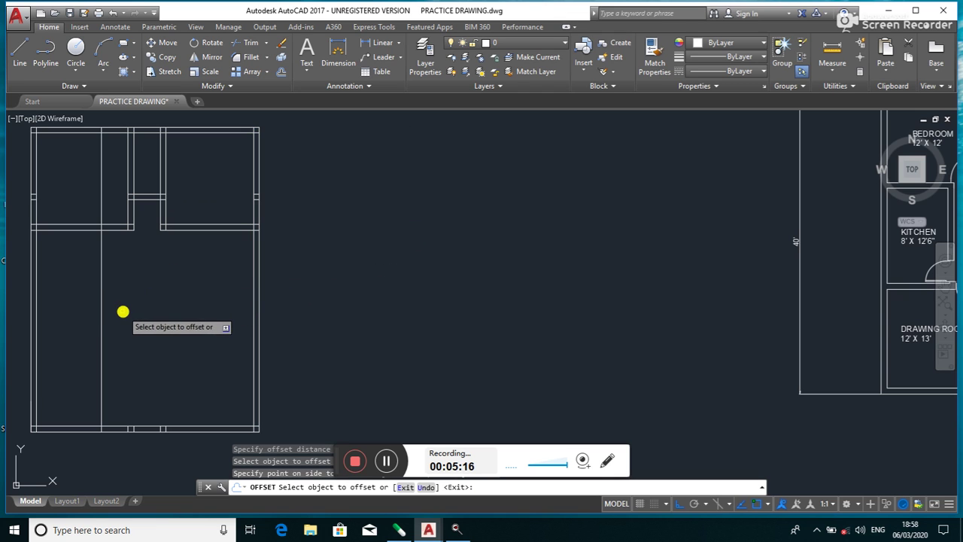
pyautogui.click(103, 325)
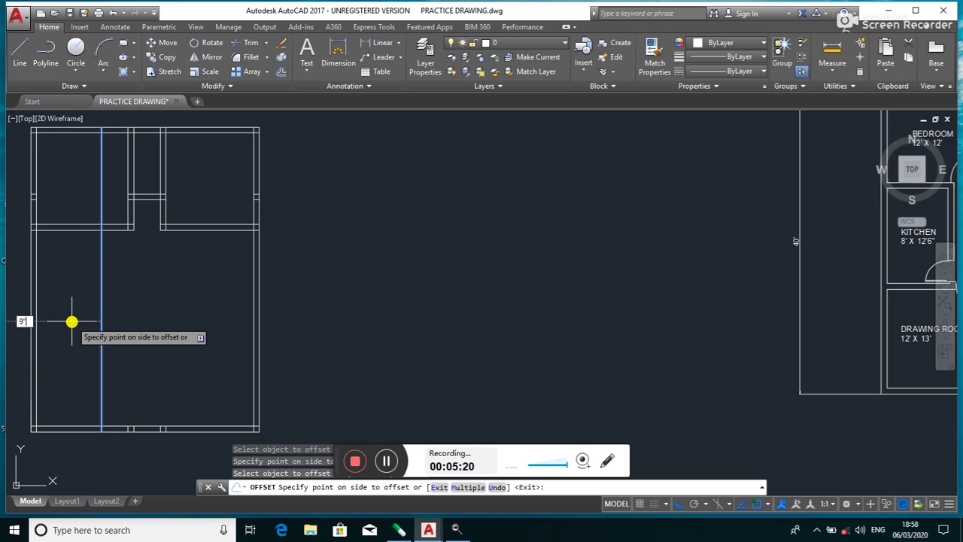
pyautogui.click(71, 322)
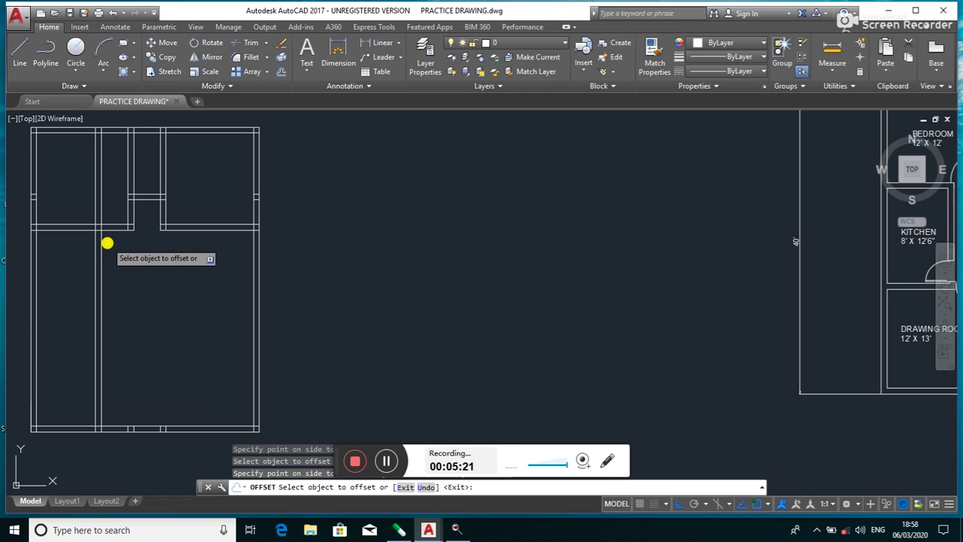
pyautogui.press('Return')
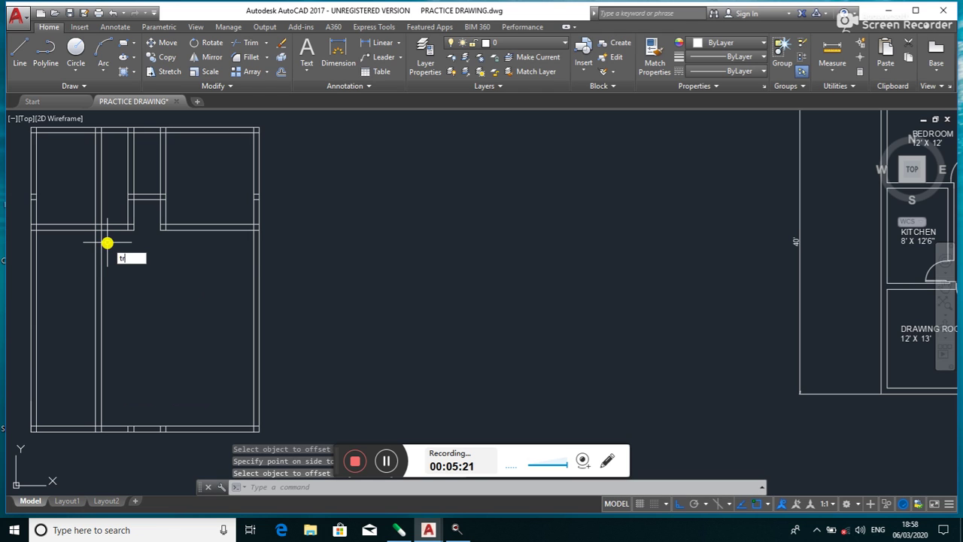
# - Trim the new partition so it stops at the wall beneath the upper rooms
pyautogui.press('Return')
pyautogui.press('Return')
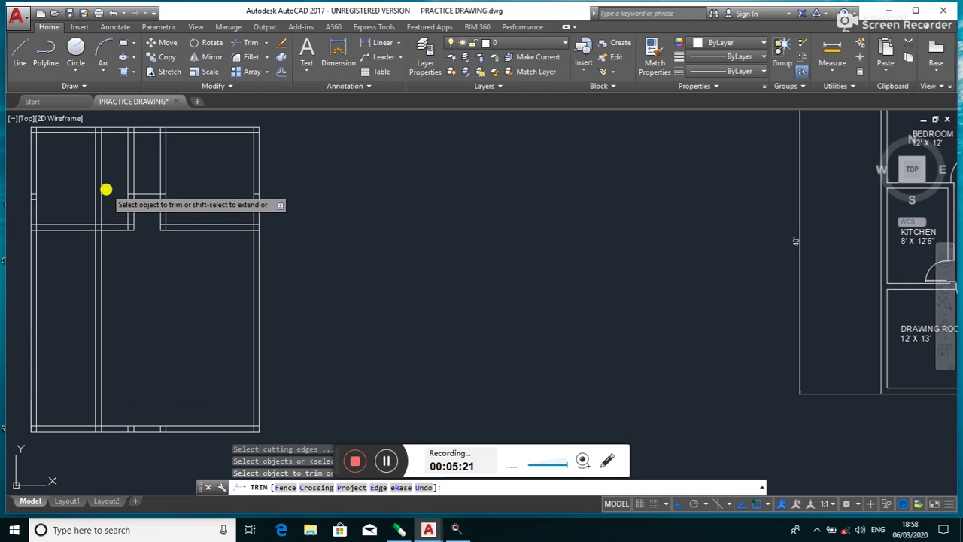
pyautogui.click(107, 188)
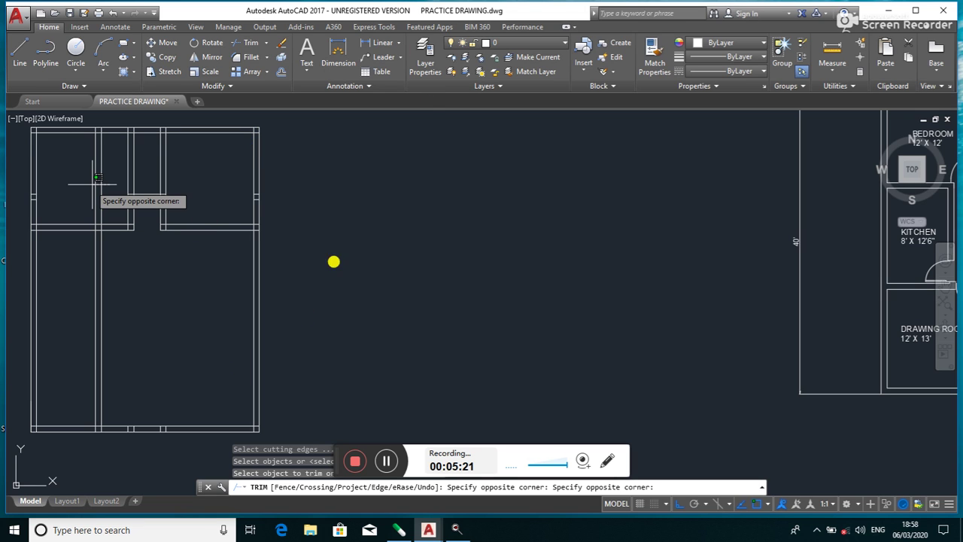
pyautogui.click(97, 178)
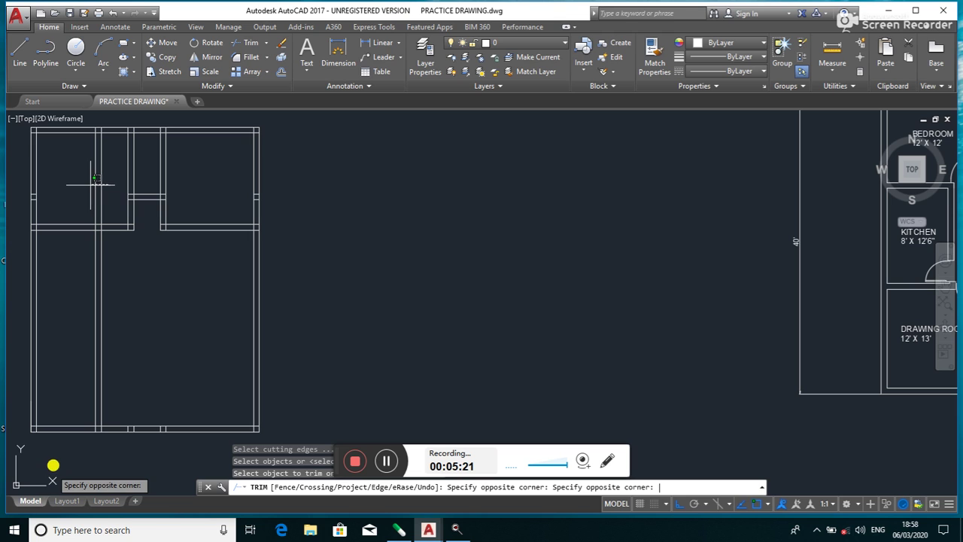
pyautogui.click(70, 444)
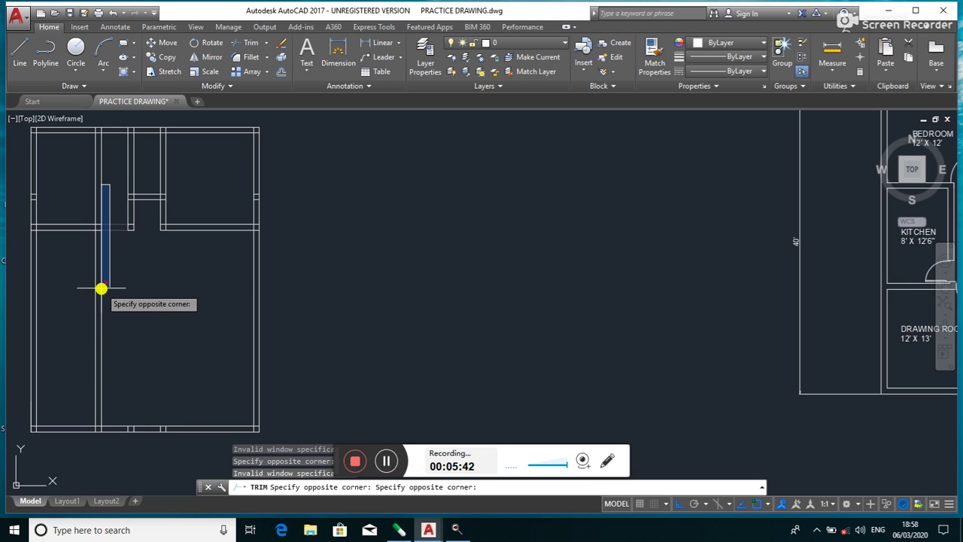
pyautogui.click(76, 215)
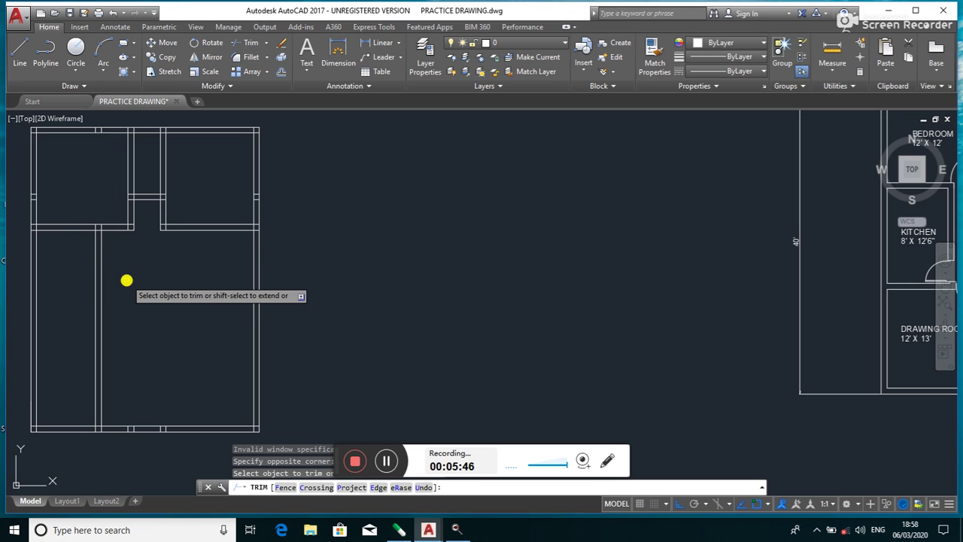
# - Zoom in on the reference plan's kitchen and hall walls, then start Offset
pyautogui.scroll(-4, 126, 280)
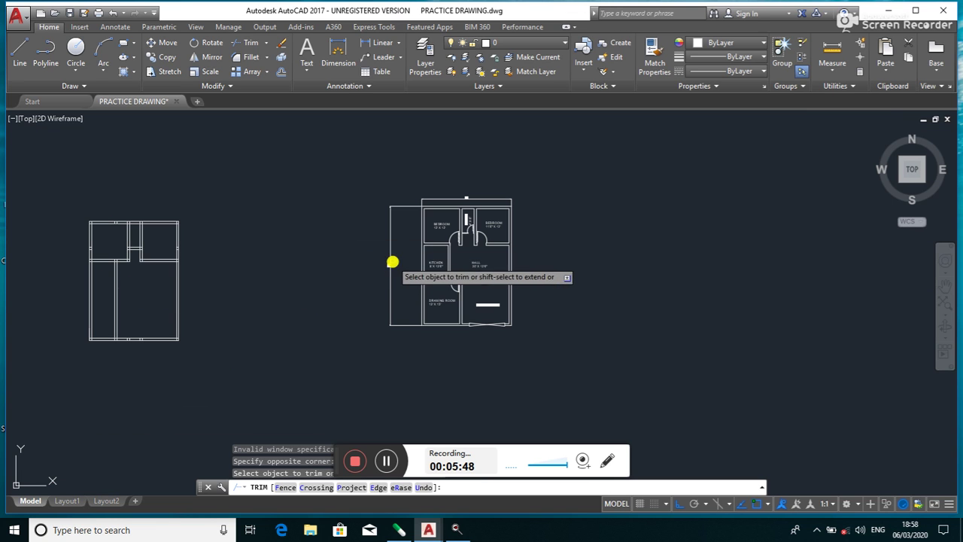
pyautogui.scroll(5, 416, 262)
pyautogui.scroll(3, 482, 299)
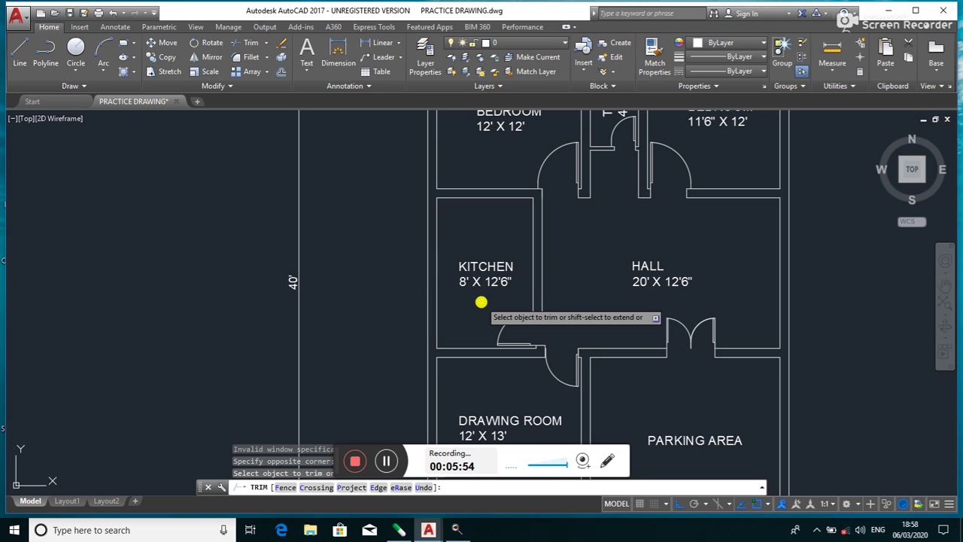
pyautogui.scroll(-2, 481, 301)
pyautogui.scroll(-4, 458, 304)
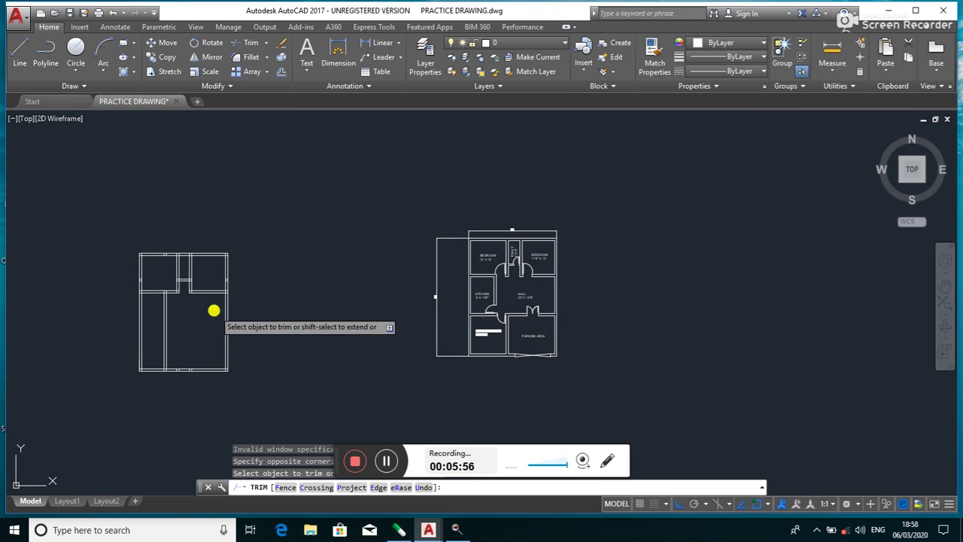
pyautogui.click(280, 73)
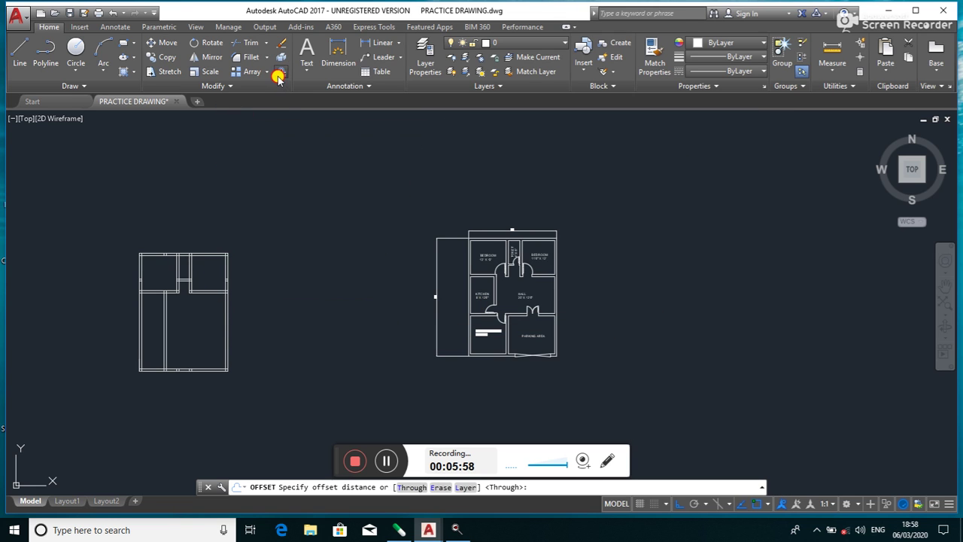
# - Copy the wall line below the bedrooms 12 downward
pyautogui.scroll(4, 144, 291)
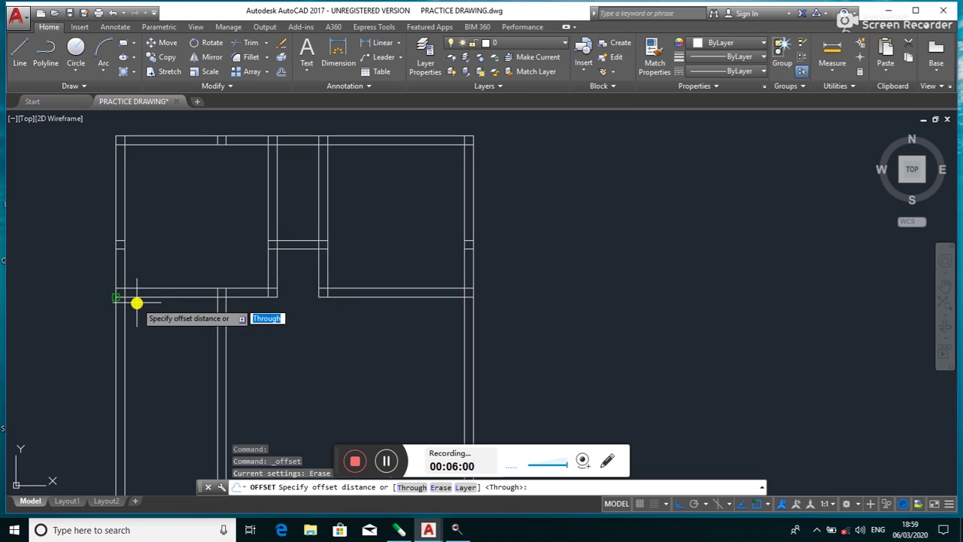
pyautogui.scroll(-5, 391, 294)
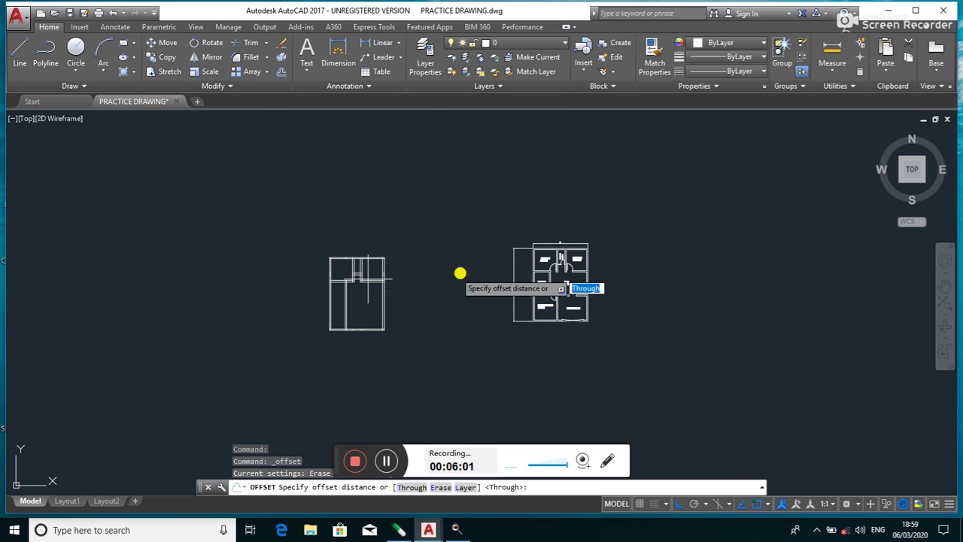
pyautogui.scroll(5, 591, 286)
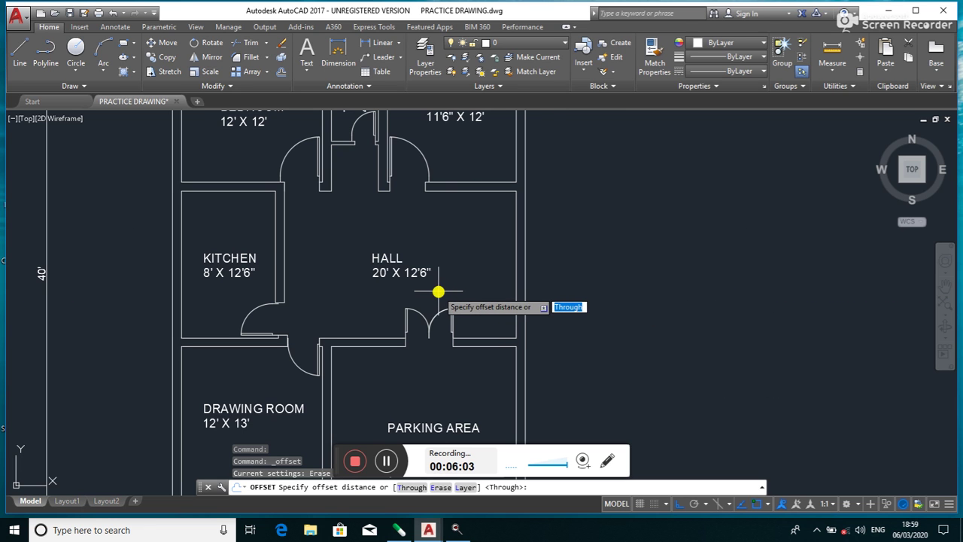
pyautogui.scroll(-3, 450, 294)
pyautogui.scroll(2, 455, 289)
pyautogui.scroll(1, 523, 286)
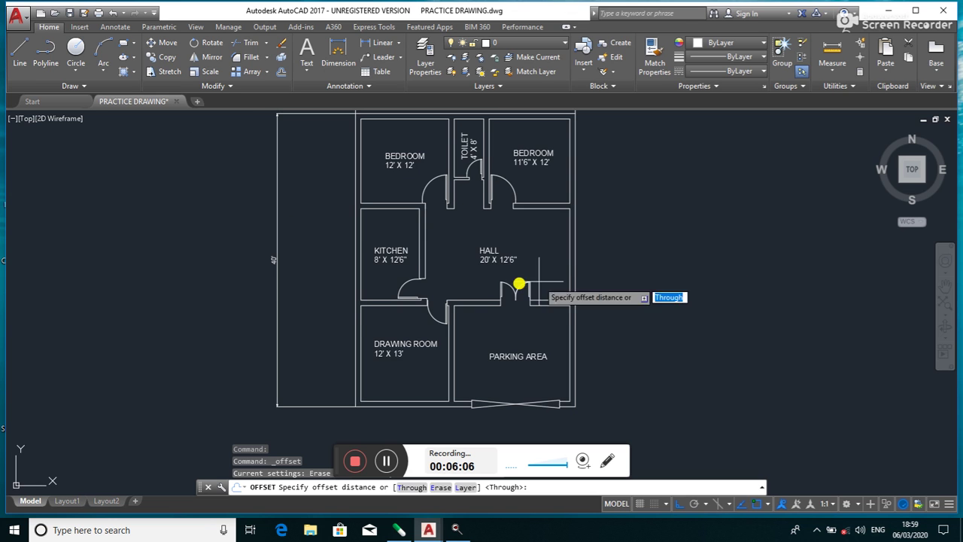
pyautogui.scroll(-4, 326, 308)
pyautogui.scroll(1, 196, 301)
pyautogui.scroll(4, 189, 274)
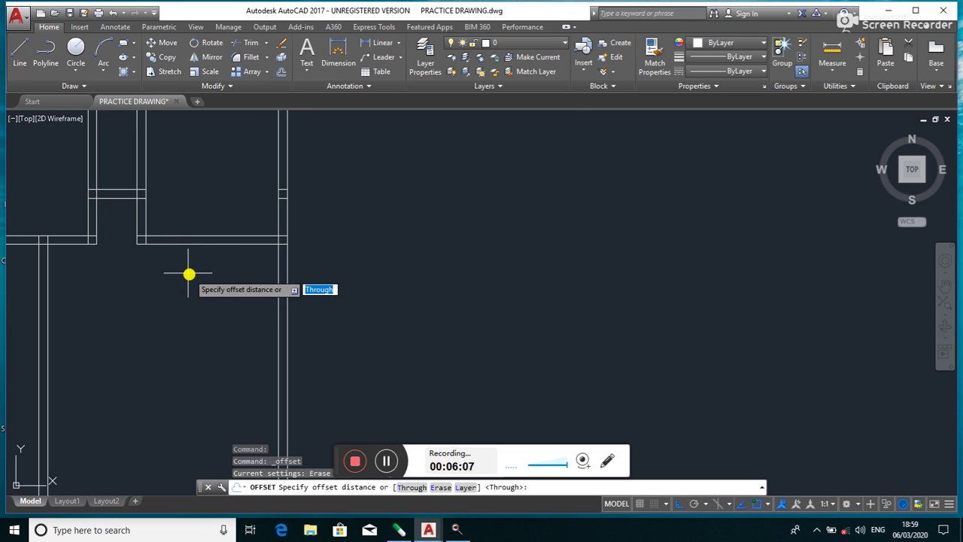
pyautogui.click(136, 241)
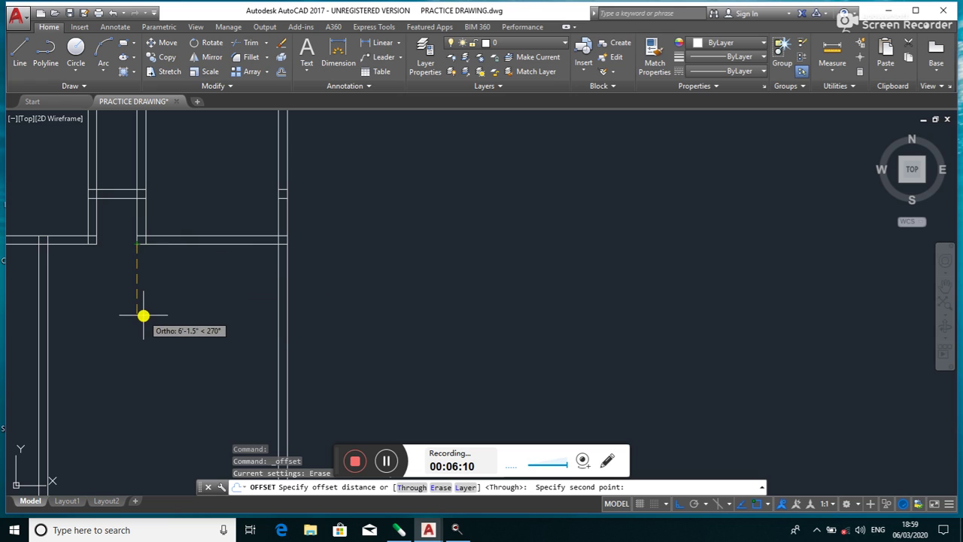
pyautogui.write('12\'6"')
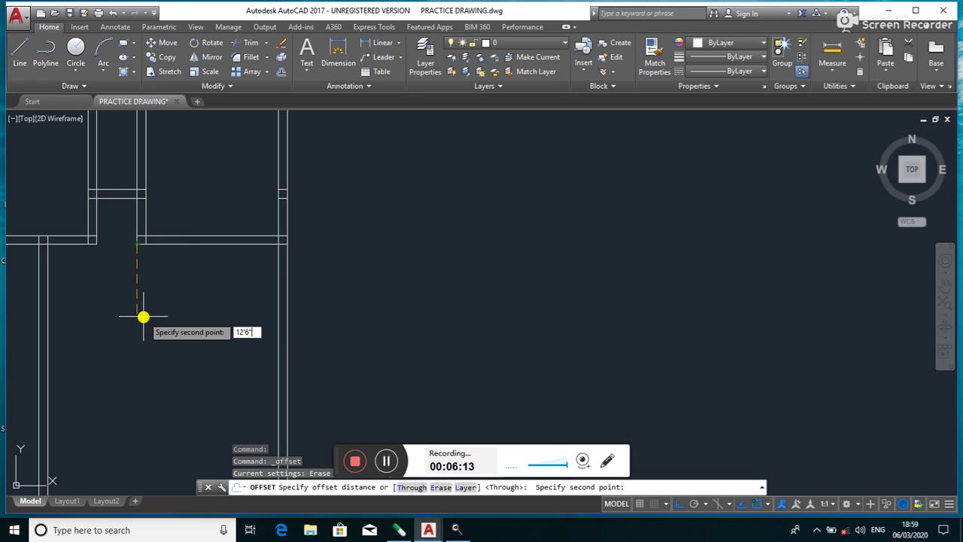
pyautogui.press('Return')
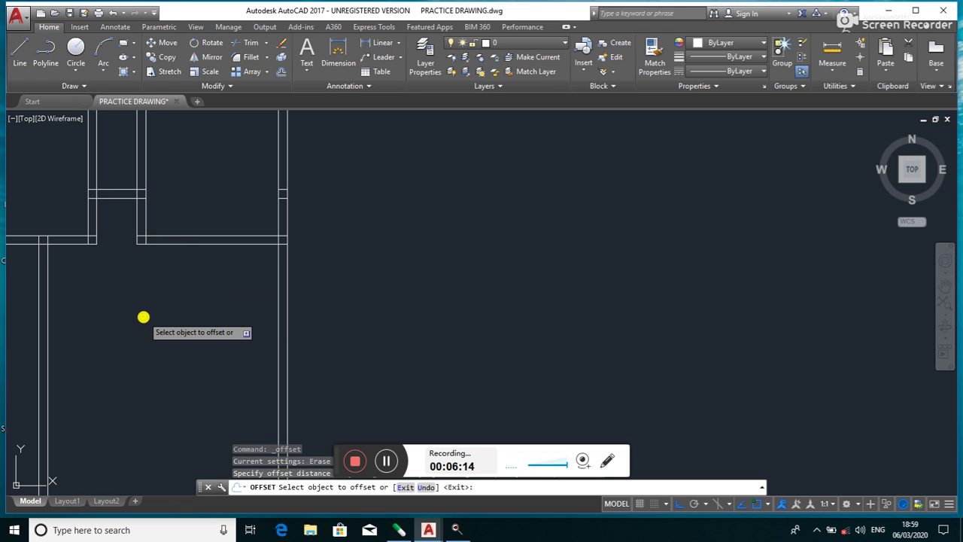
pyautogui.click(176, 245)
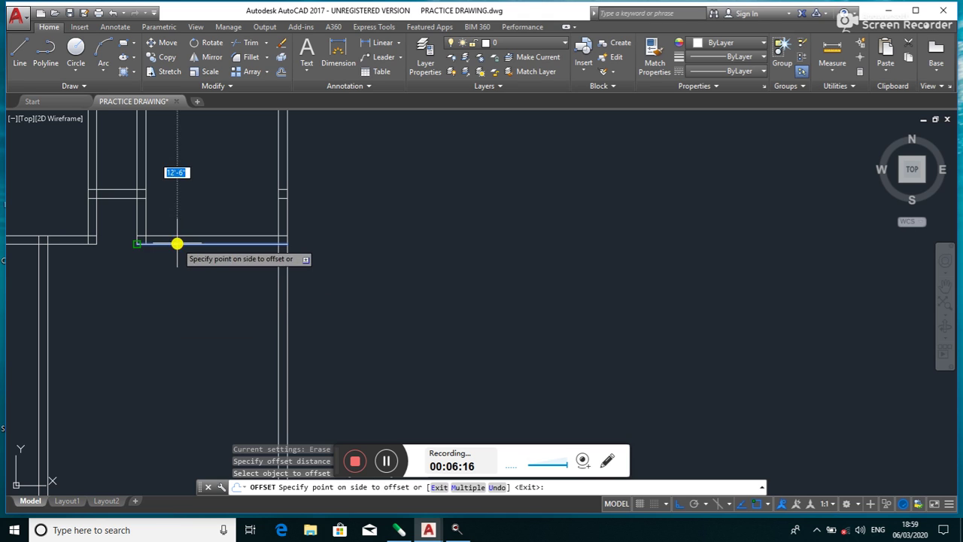
pyautogui.click(176, 292)
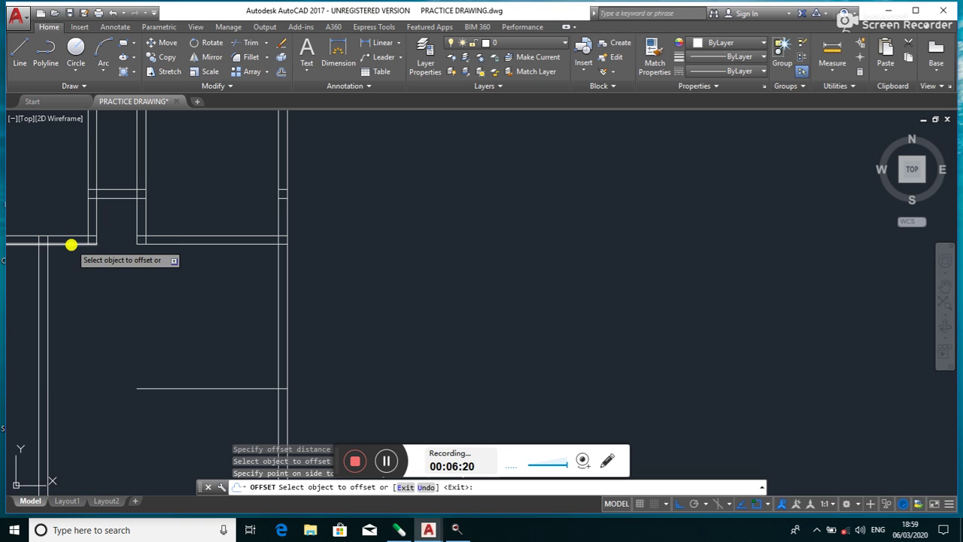
# - Offset the left wall line downward by 12 as well, then view the new lines
pyautogui.click(71, 244)
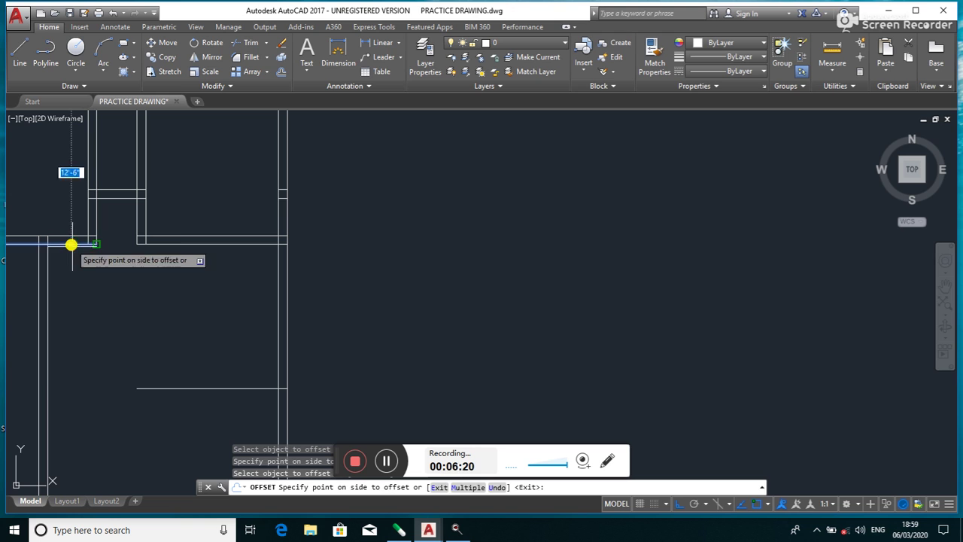
pyautogui.click(114, 327)
pyautogui.scroll(-3, 113, 326)
pyautogui.scroll(1, 119, 355)
pyautogui.scroll(2, 119, 354)
pyautogui.moveTo(130, 343); pyautogui.dragTo(232, 289, button='middle')
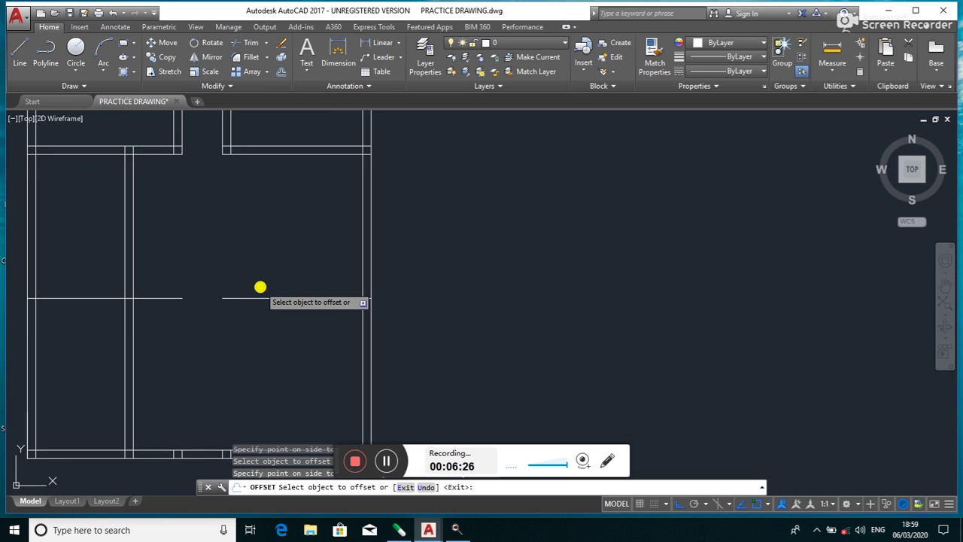
pyautogui.press('Return')
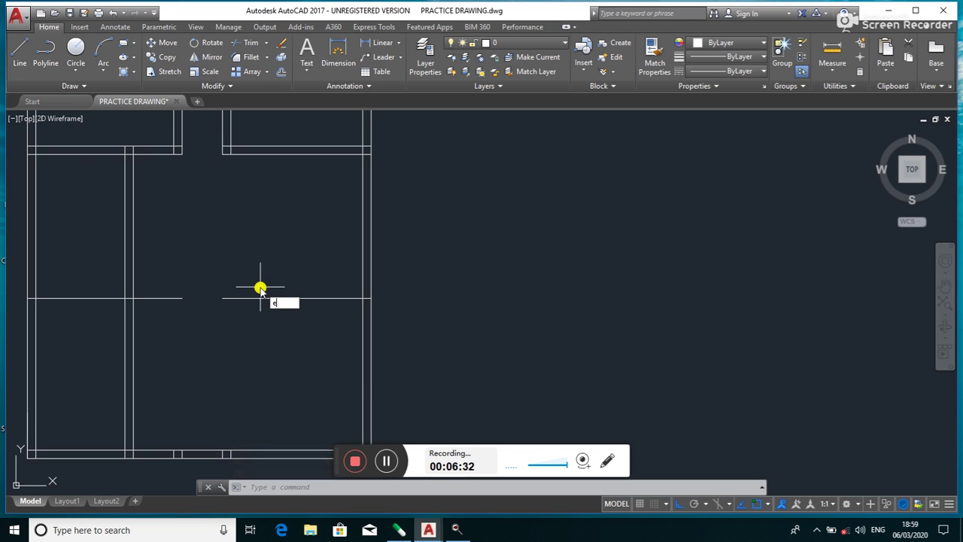
pyautogui.write('x')
pyautogui.press('Return')
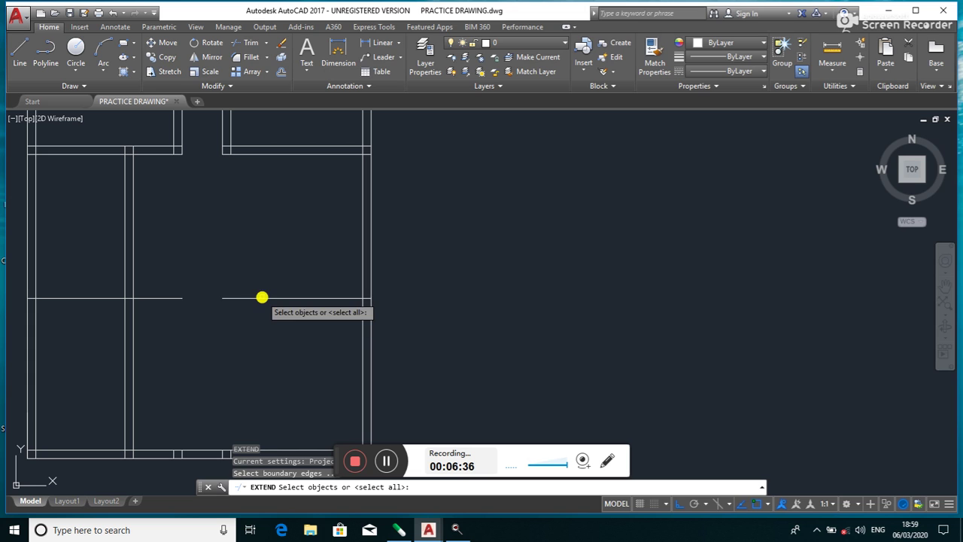
pyautogui.click(259, 300)
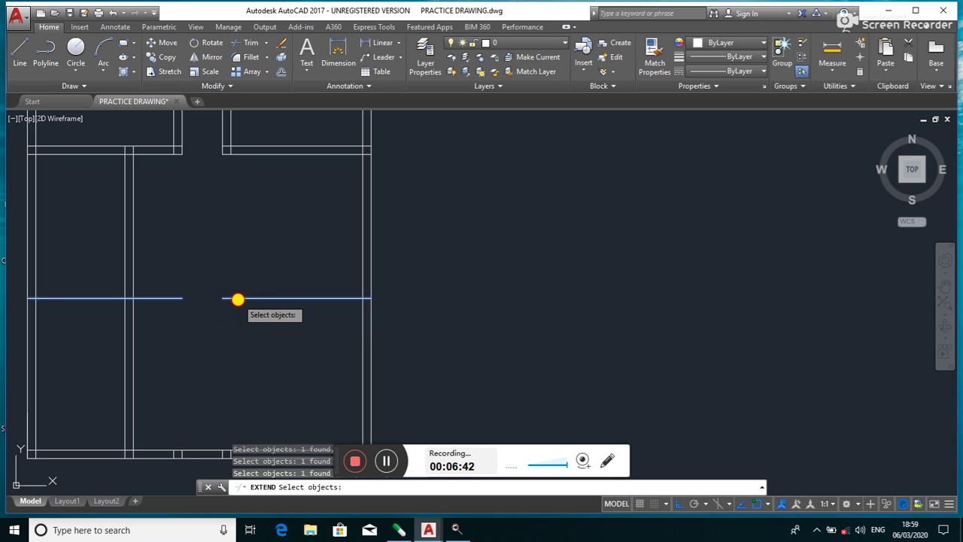
pyautogui.press('Escape')
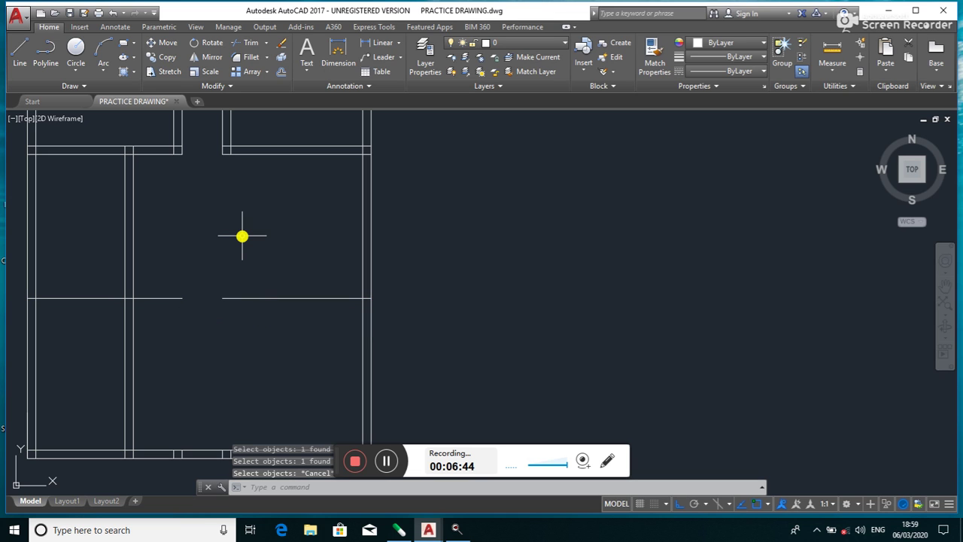
pyautogui.write('ex')
pyautogui.press('Return')
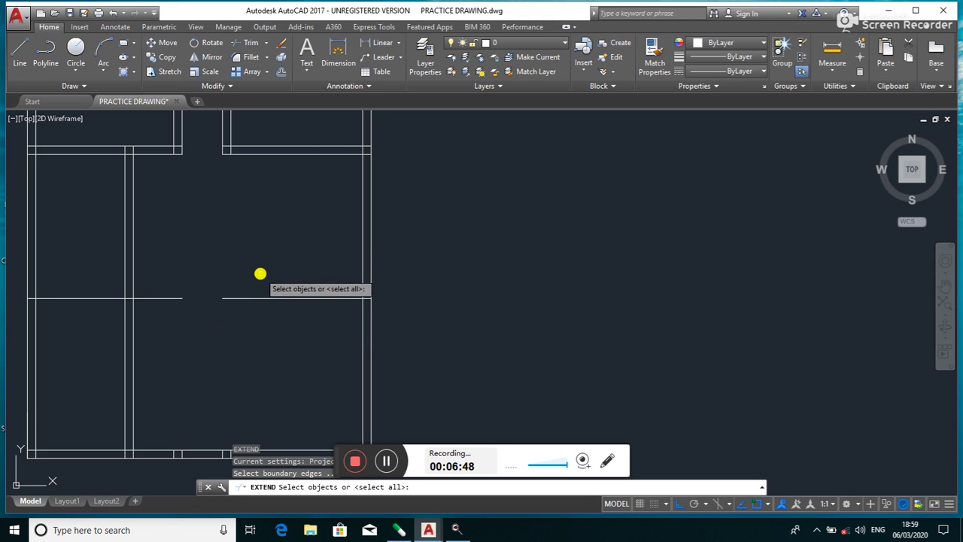
pyautogui.click(276, 299)
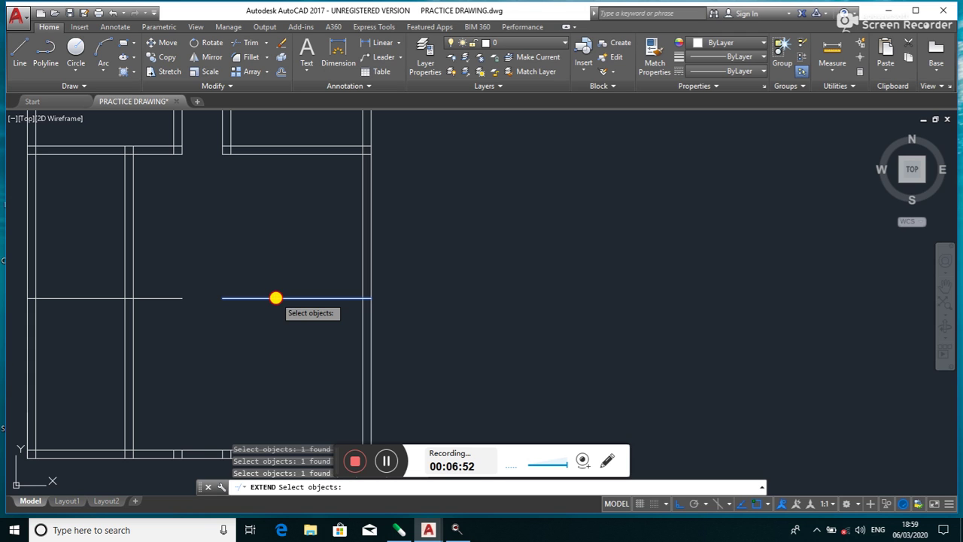
pyautogui.click(234, 296)
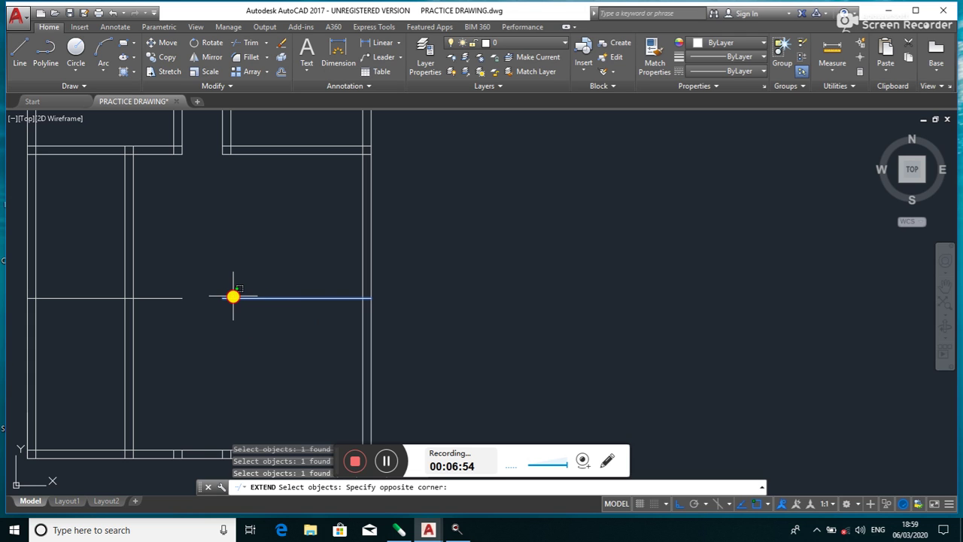
pyautogui.click(227, 301)
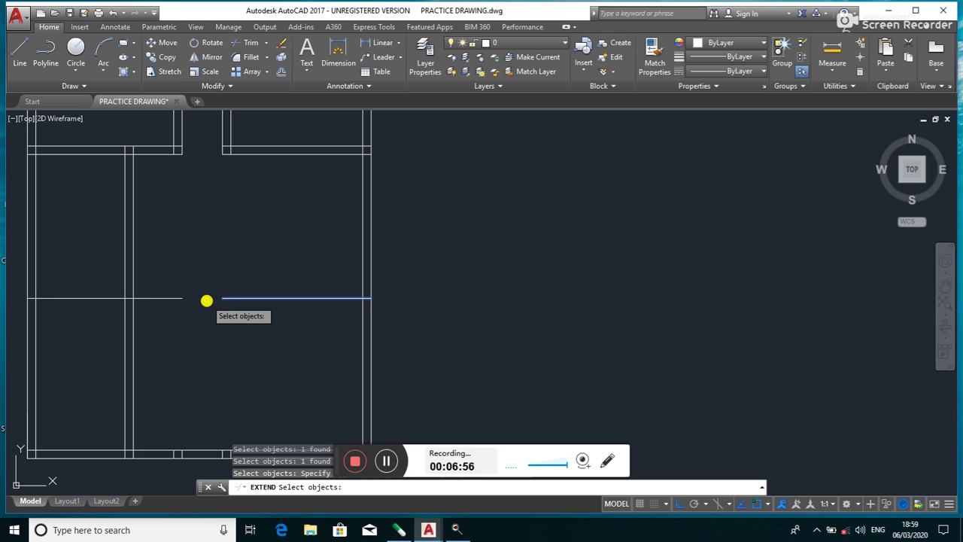
pyautogui.press('Escape')
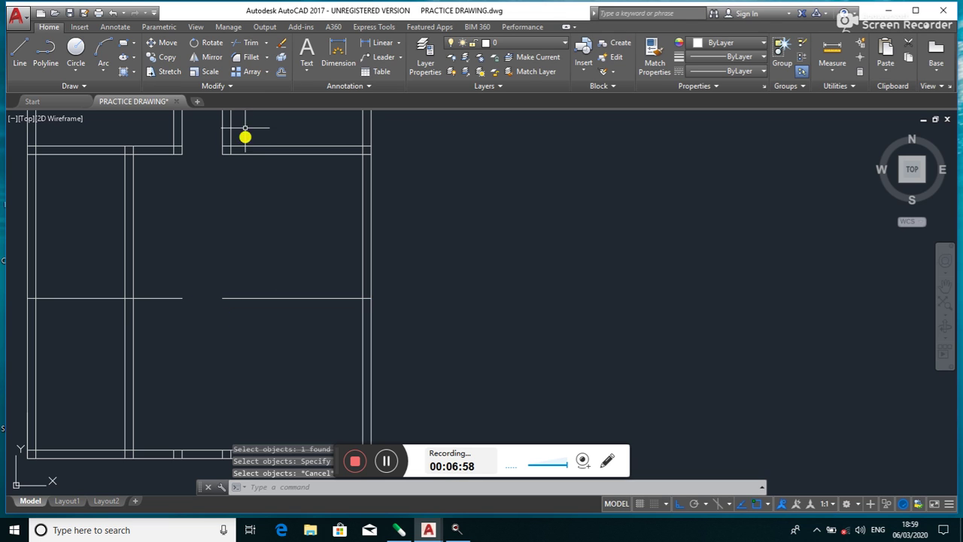
# - Draw a line bridging the gap between the right and left partition segments
pyautogui.click(20, 50)
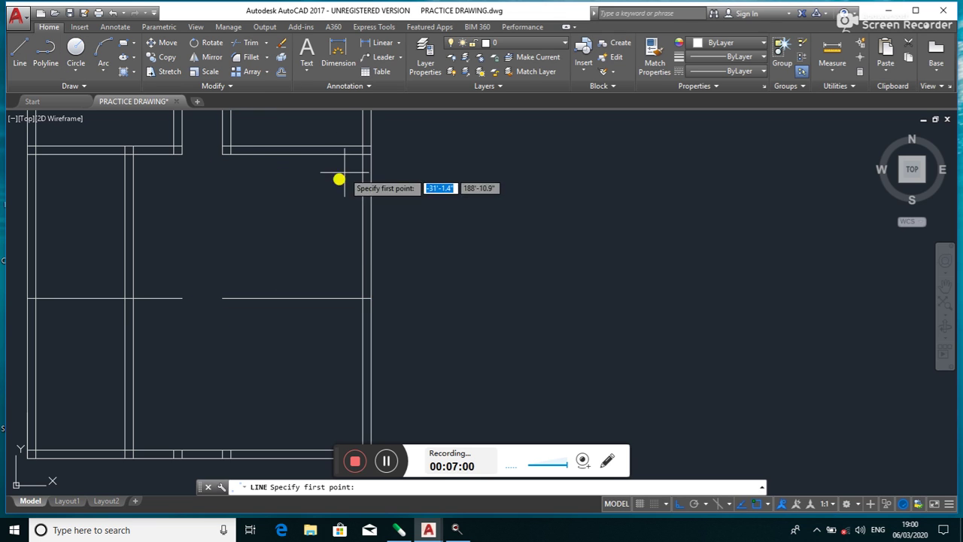
pyautogui.click(224, 297)
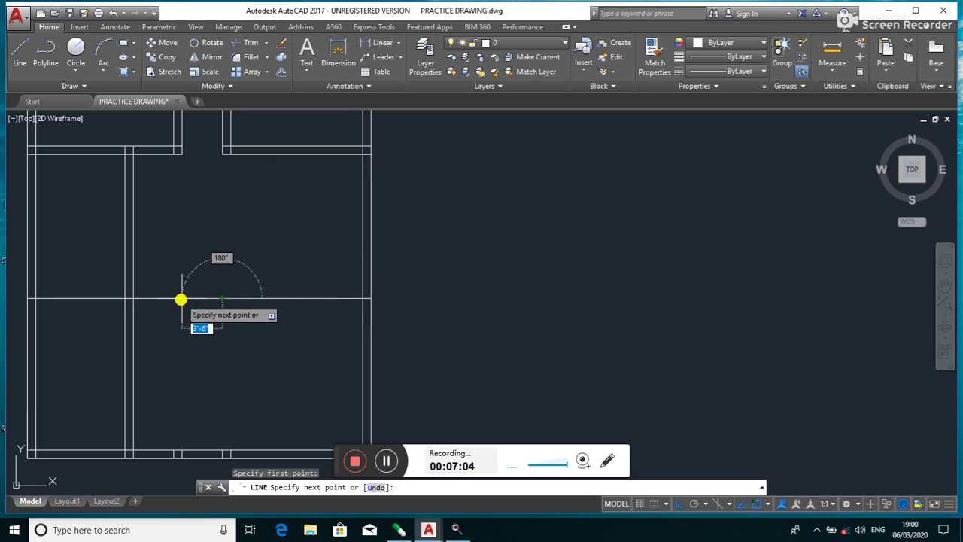
pyautogui.click(181, 298)
pyautogui.press('Escape')
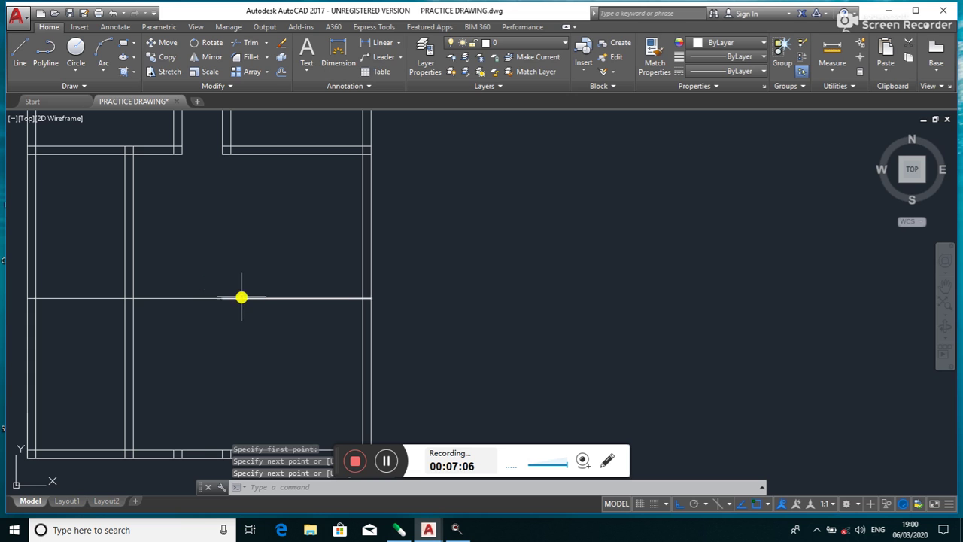
# - Join the three collinear segments into one continuous horizontal line
pyautogui.click(242, 298)
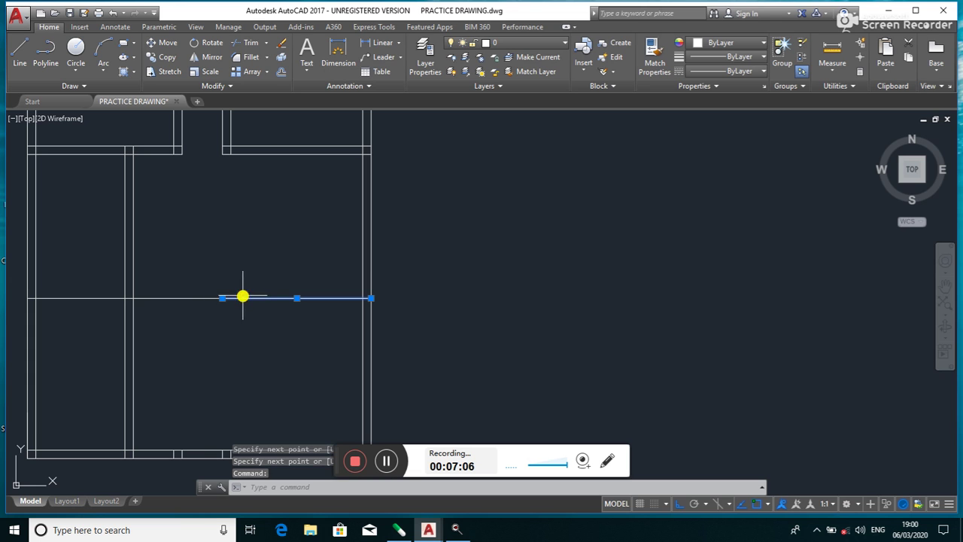
pyautogui.click(173, 299)
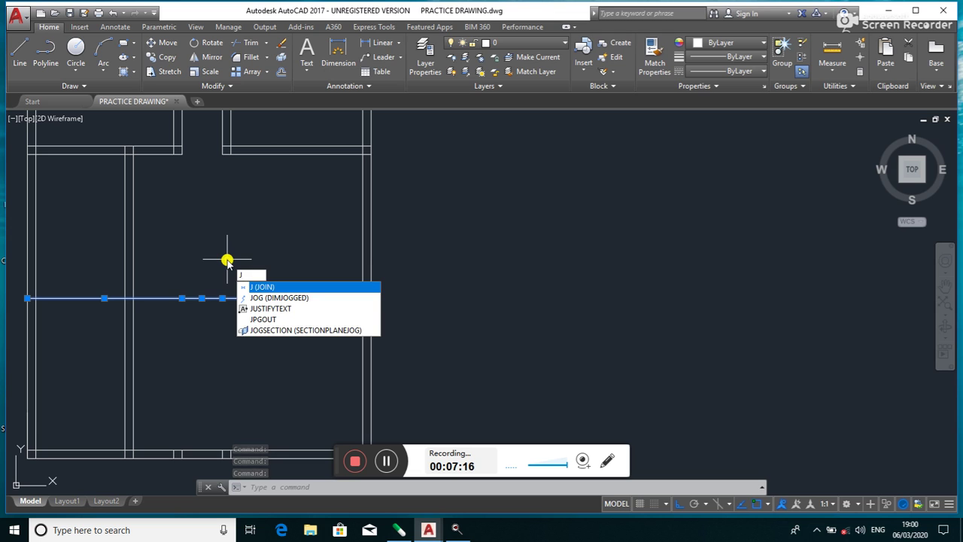
pyautogui.press('Return')
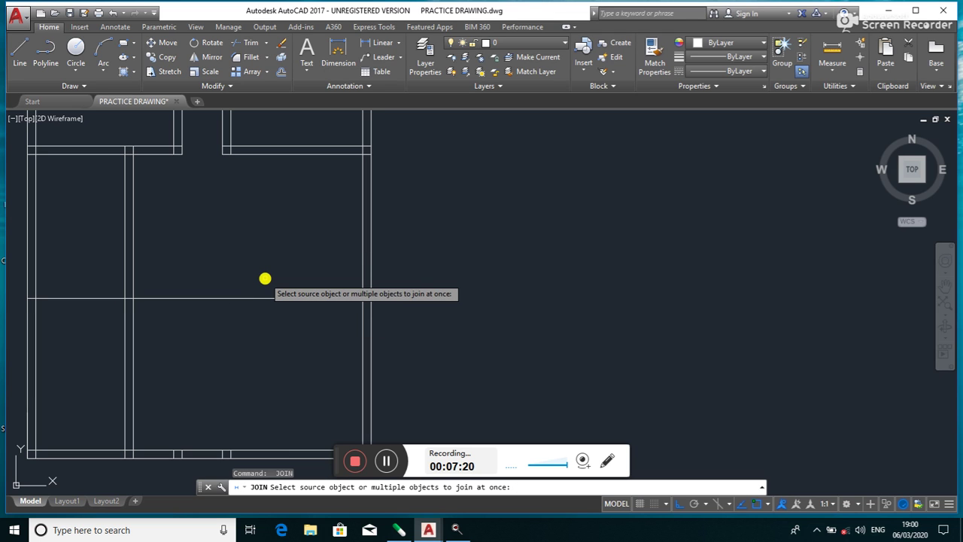
pyautogui.press('Return')
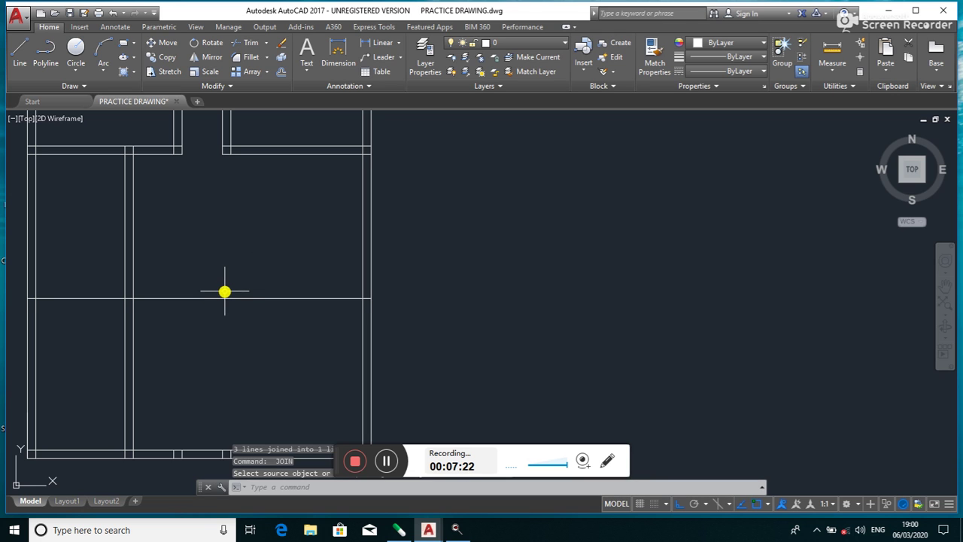
pyautogui.click(233, 298)
pyautogui.press('Escape')
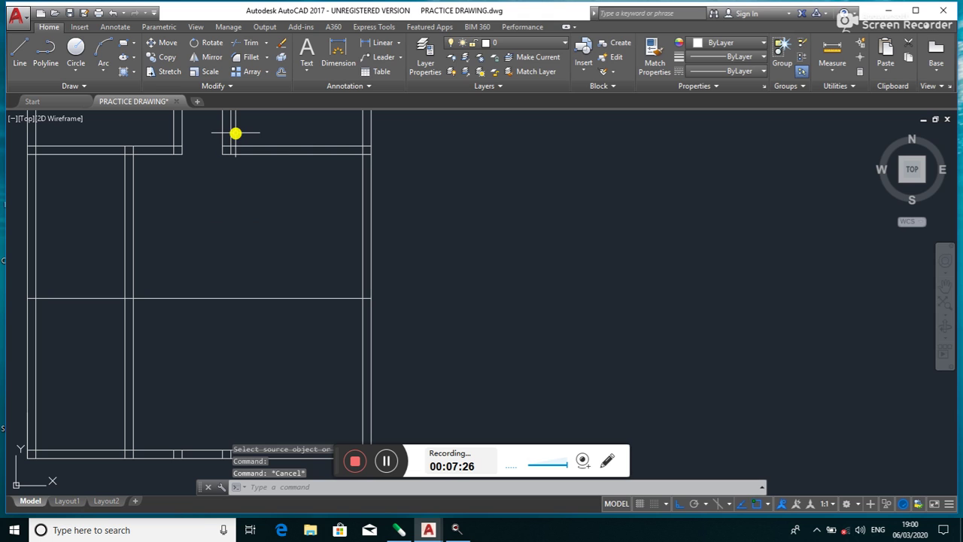
# - Offset the joined middle line just below it at the current distance
pyautogui.write('O')
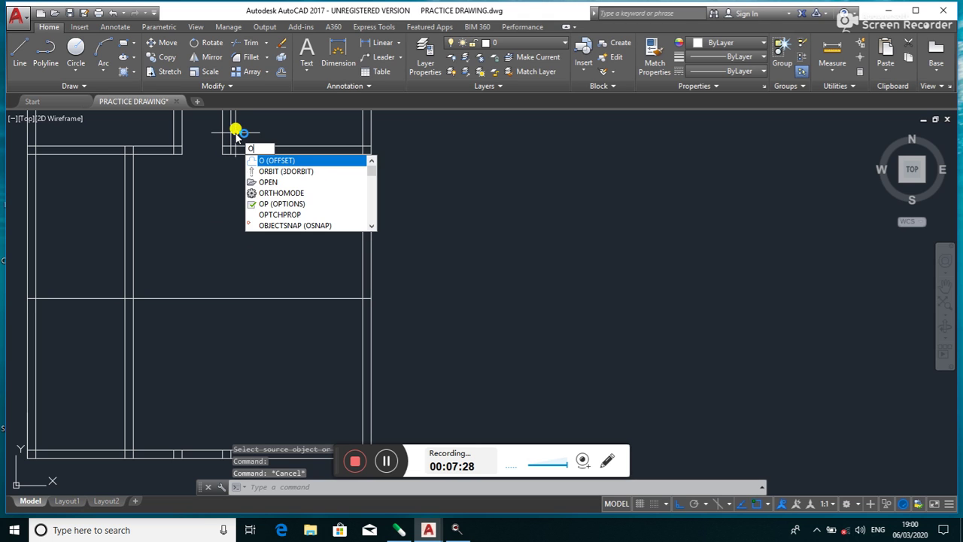
pyautogui.press('Return')
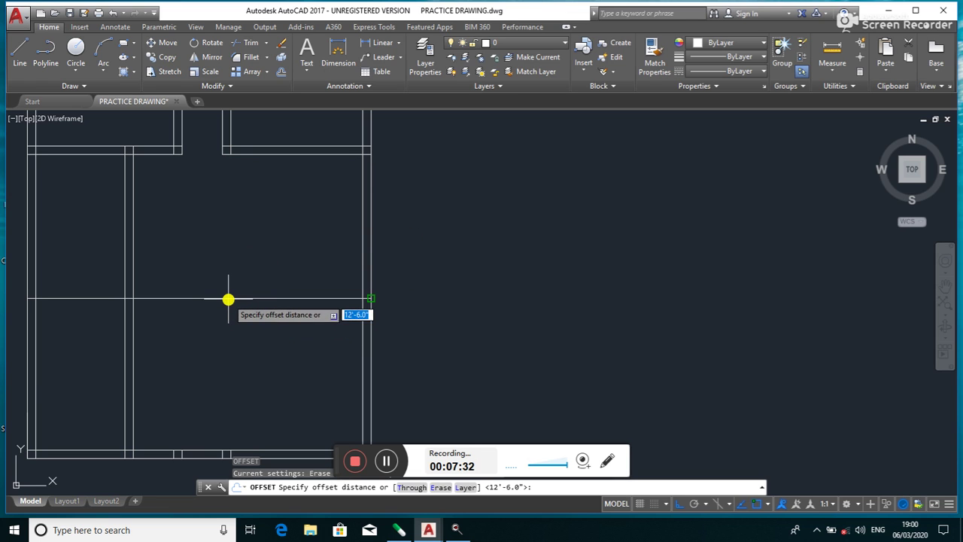
pyautogui.press('Return')
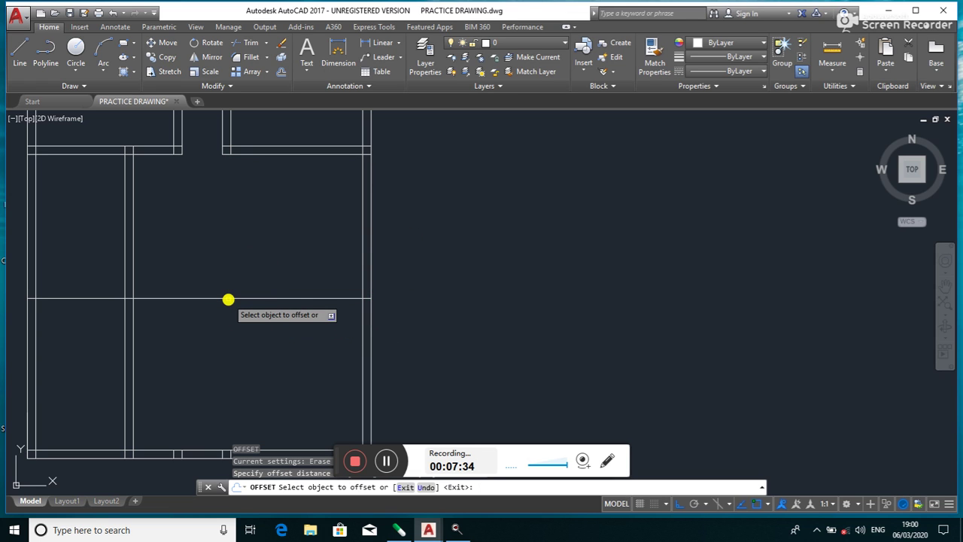
pyautogui.click(229, 299)
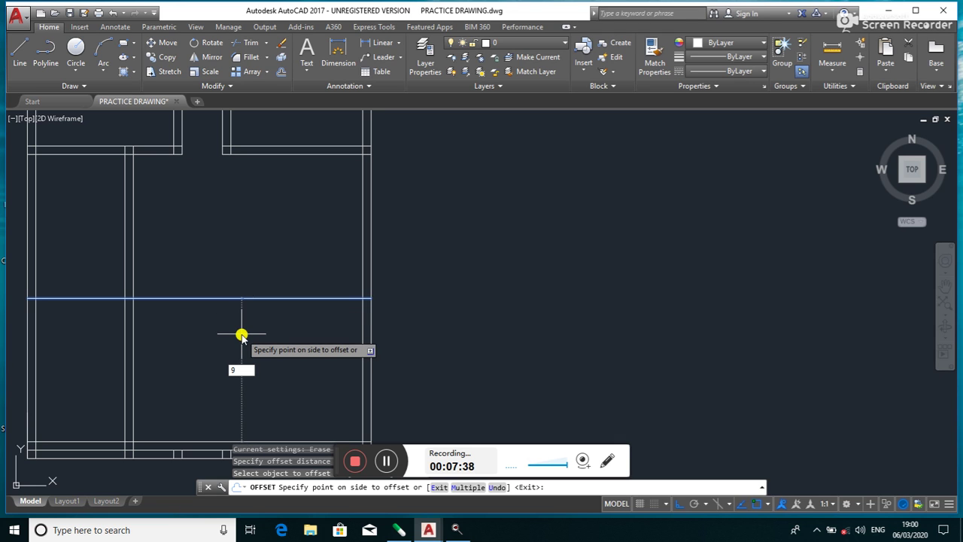
pyautogui.click(241, 334)
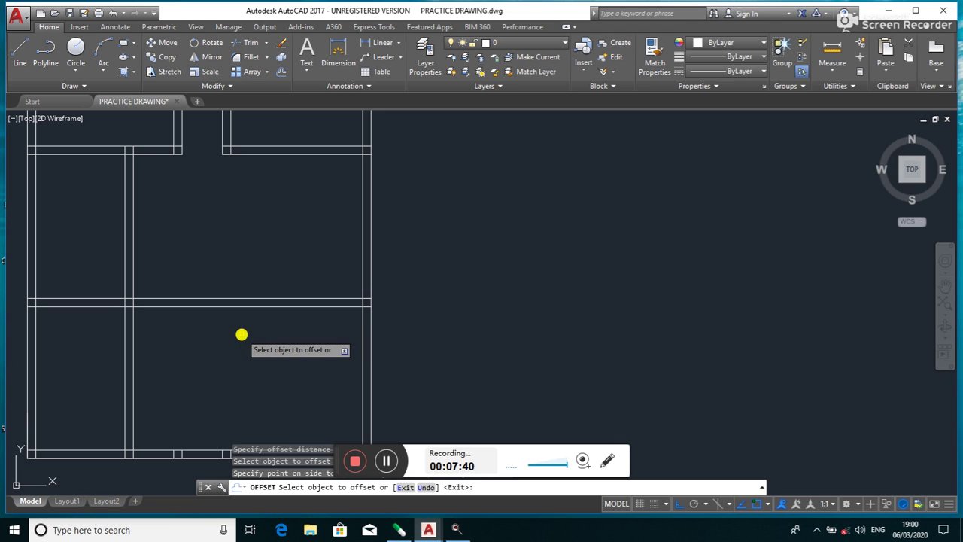
# - Pan and zoom to compare the new double-line wall with the reference plan
pyautogui.scroll(-2, 241, 334)
pyautogui.moveTo(519, 277)
pyautogui.mouseDown(button='middle')
pyautogui.moveTo(410, 313)
pyautogui.moveTo(232, 326)
pyautogui.mouseUp(button='middle')
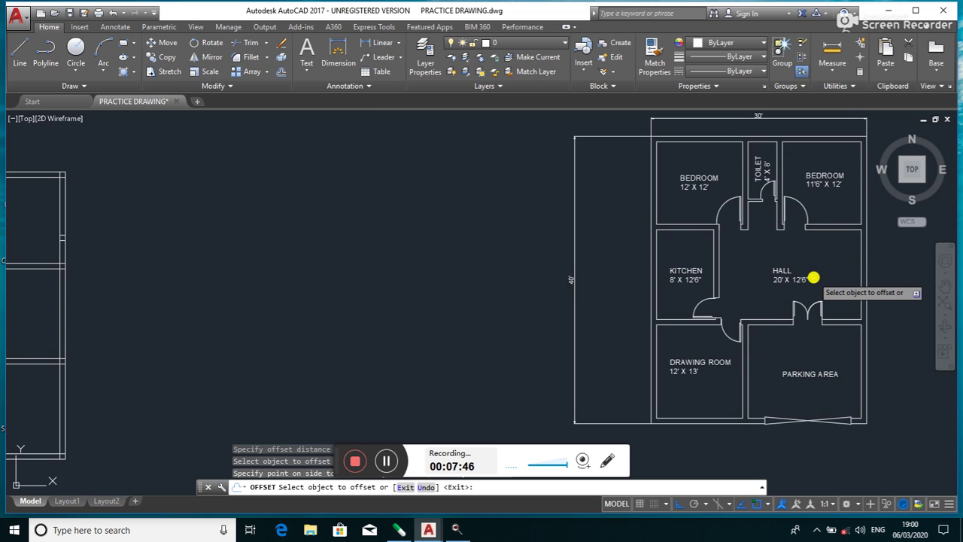
pyautogui.scroll(-4, 814, 278)
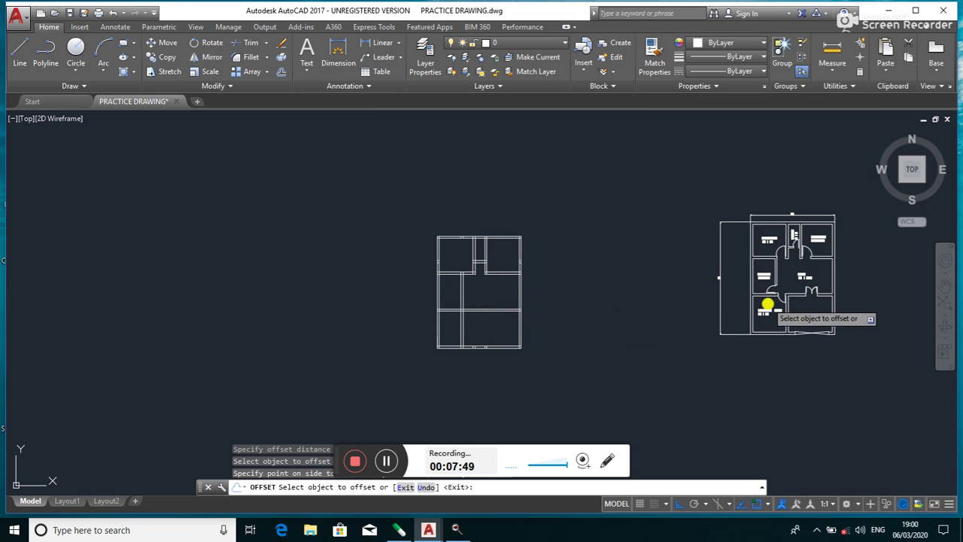
pyautogui.scroll(5, 767, 304)
pyautogui.scroll(-5, 767, 320)
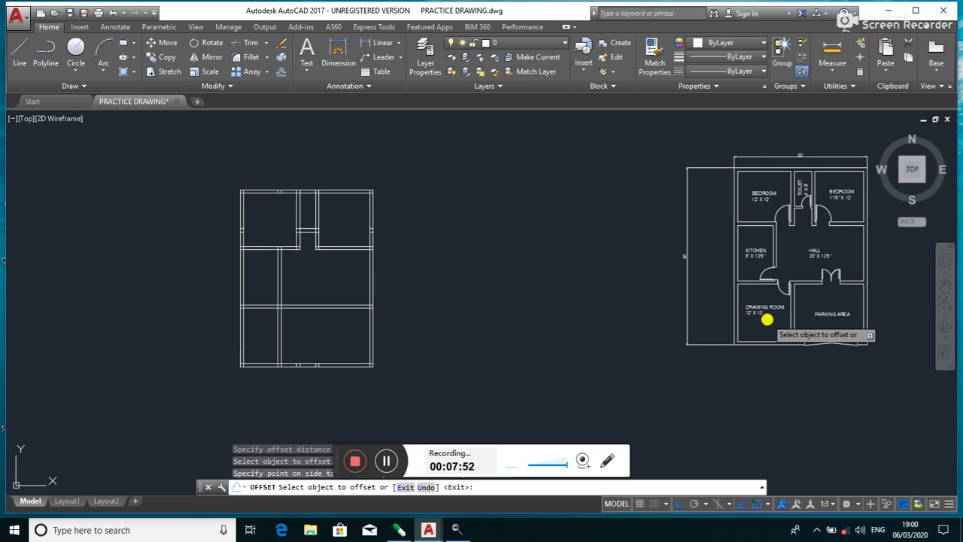
pyautogui.scroll(2, 812, 320)
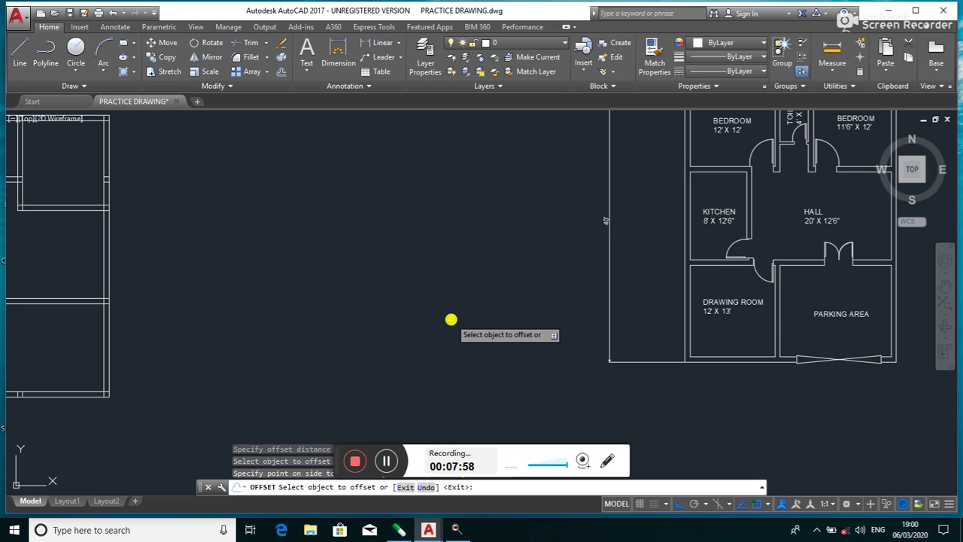
pyautogui.scroll(3, 451, 319)
pyautogui.scroll(-6, 296, 322)
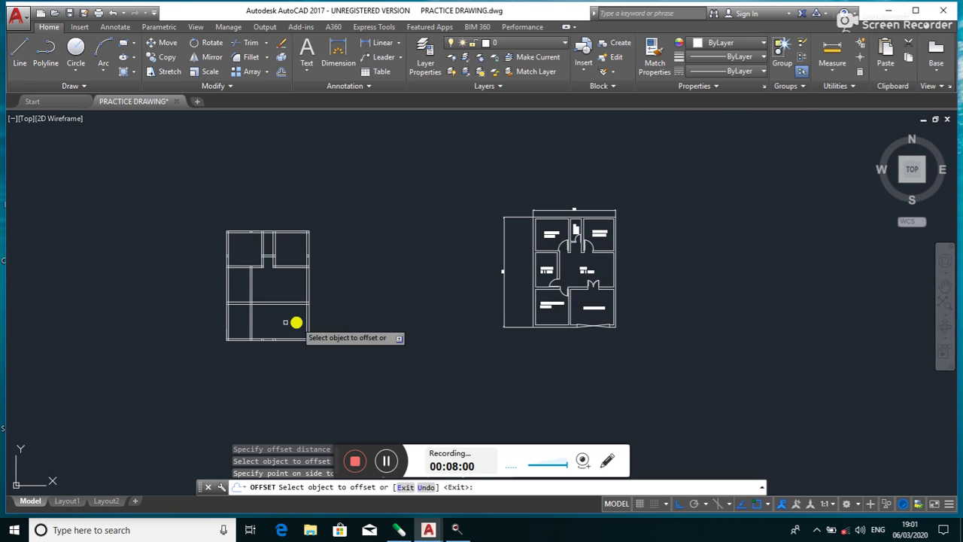
pyautogui.scroll(2, 296, 322)
pyautogui.scroll(2, 249, 326)
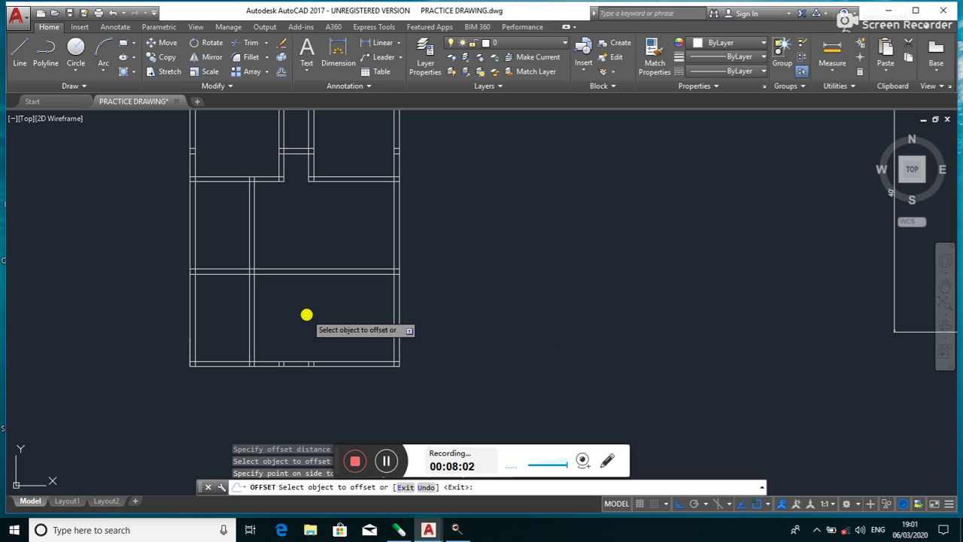
# - Trim away the vertical lines in the bottom room with one crossing window
pyautogui.press('Return')
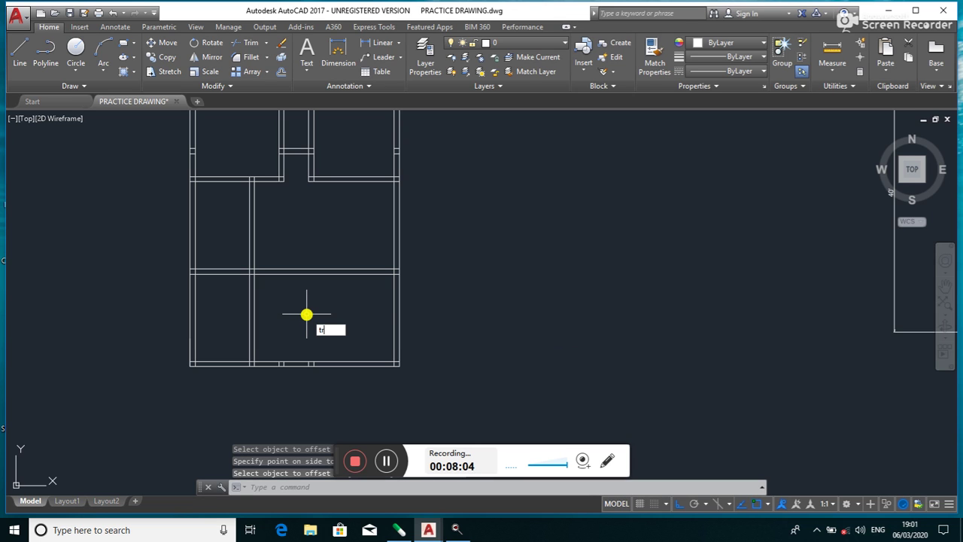
pyautogui.press('Return')
pyautogui.press('Return')
pyautogui.click(331, 298)
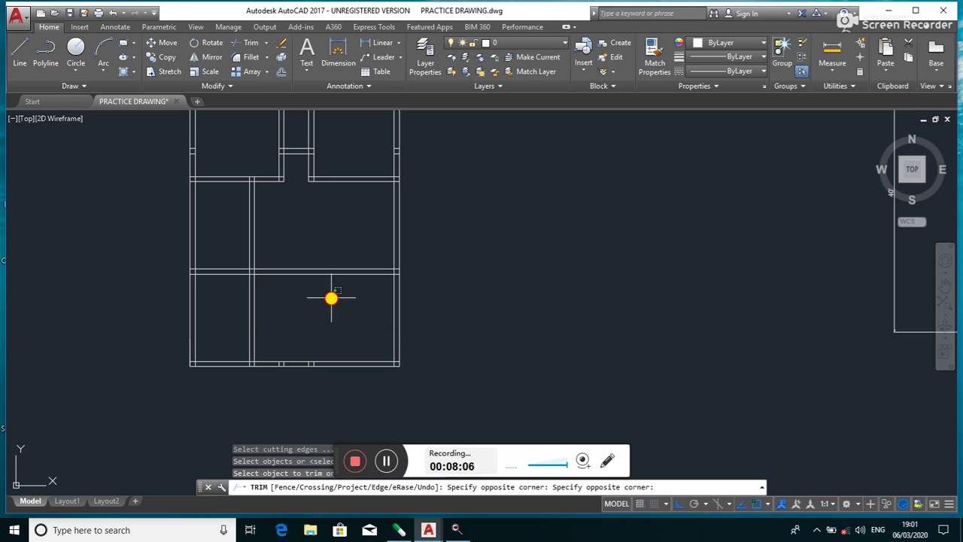
pyautogui.click(226, 337)
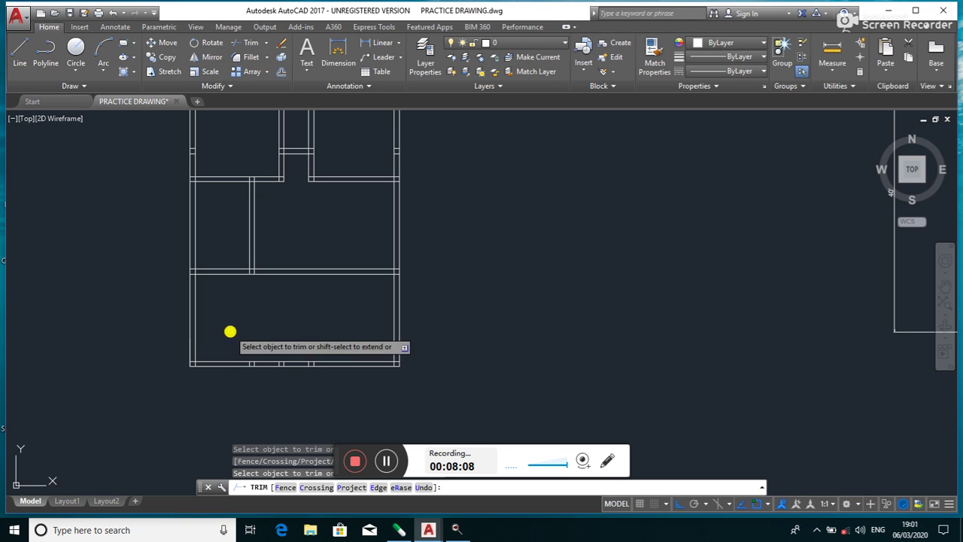
pyautogui.scroll(-3, 226, 335)
pyautogui.scroll(-3, 436, 301)
pyautogui.scroll(8, 480, 307)
pyautogui.scroll(-3, 481, 307)
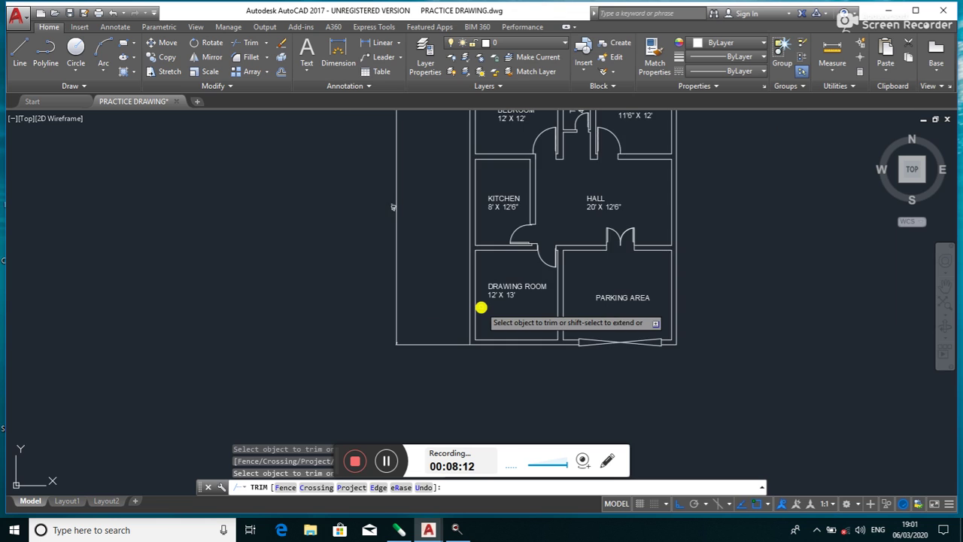
pyautogui.scroll(-4, 481, 306)
pyautogui.scroll(5, 181, 340)
pyautogui.write('o')
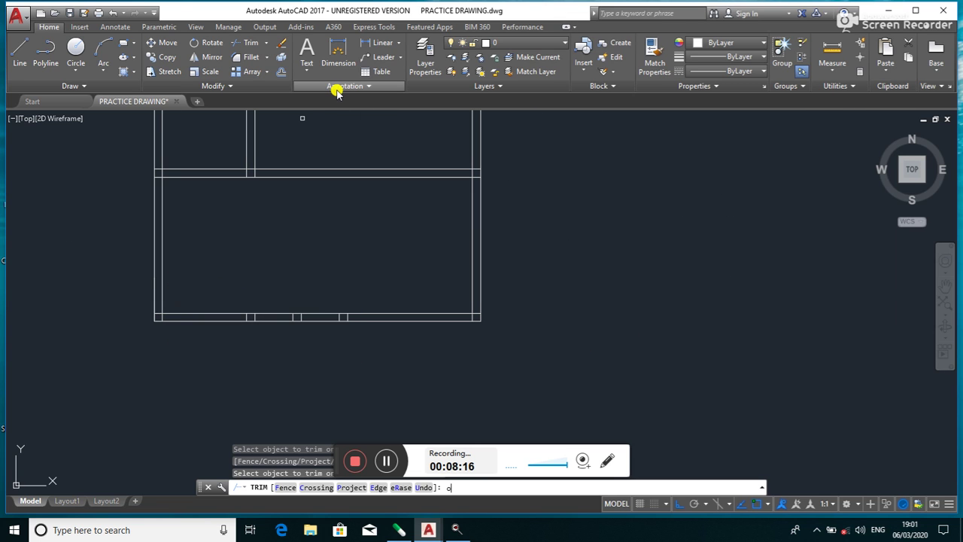
pyautogui.press('Return')
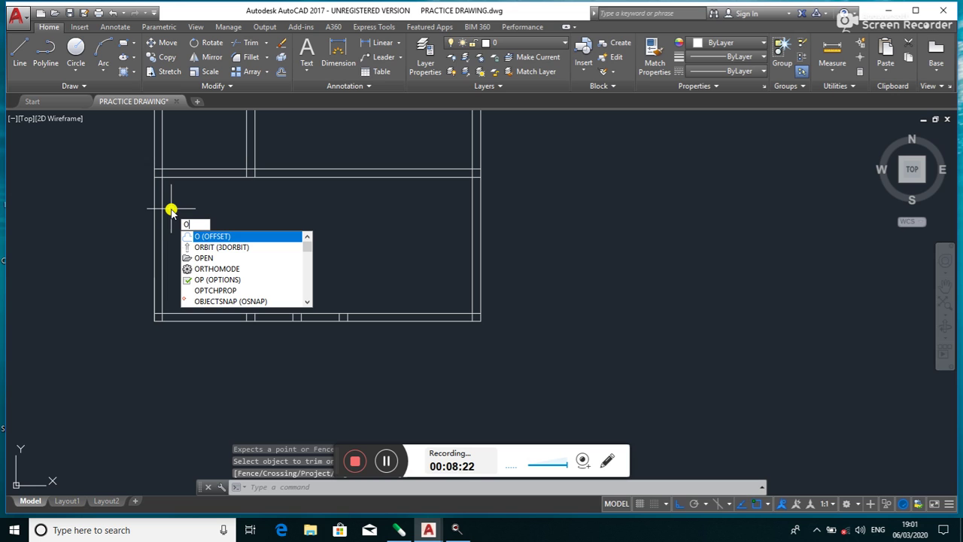
# - Offset the bottom room's left wall 12' right, then that copy 9" further
pyautogui.press('Return')
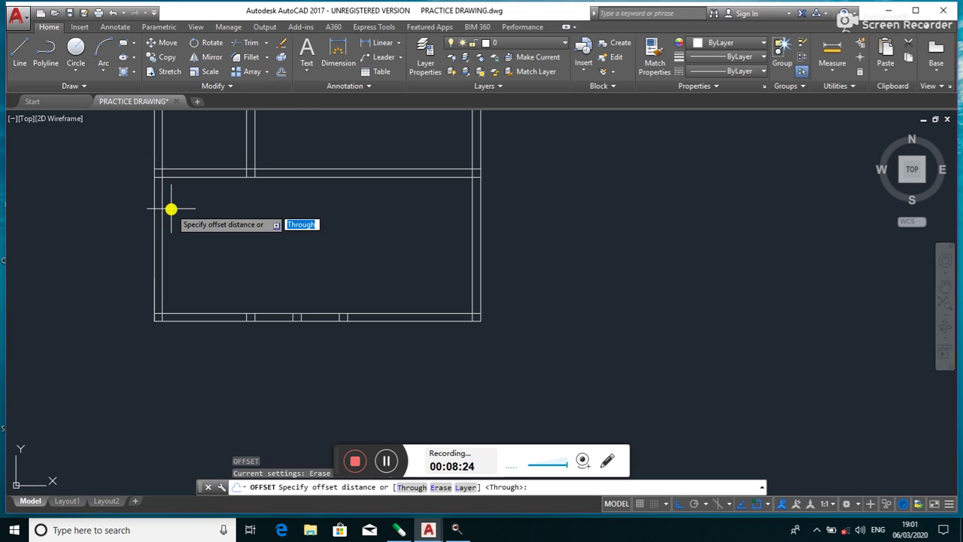
pyautogui.press('Return')
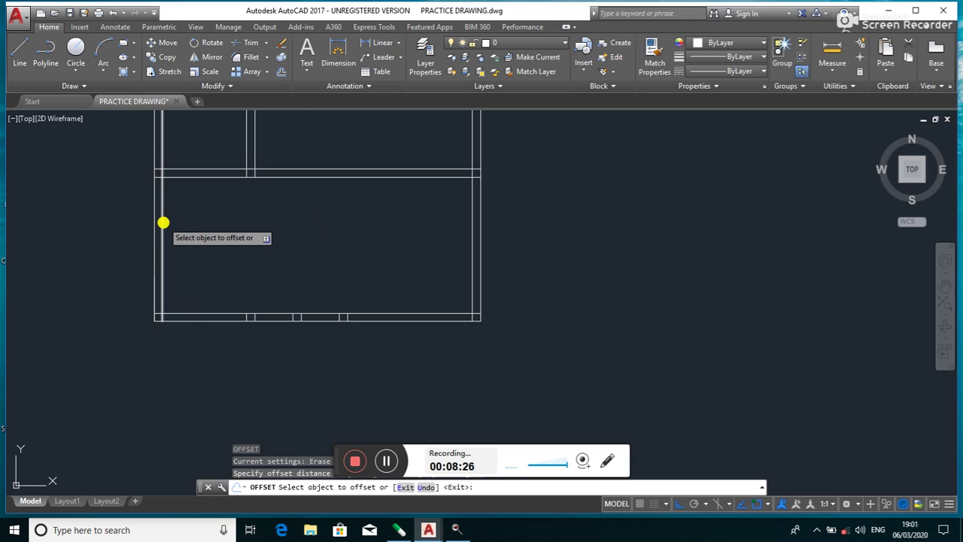
pyautogui.click(162, 220)
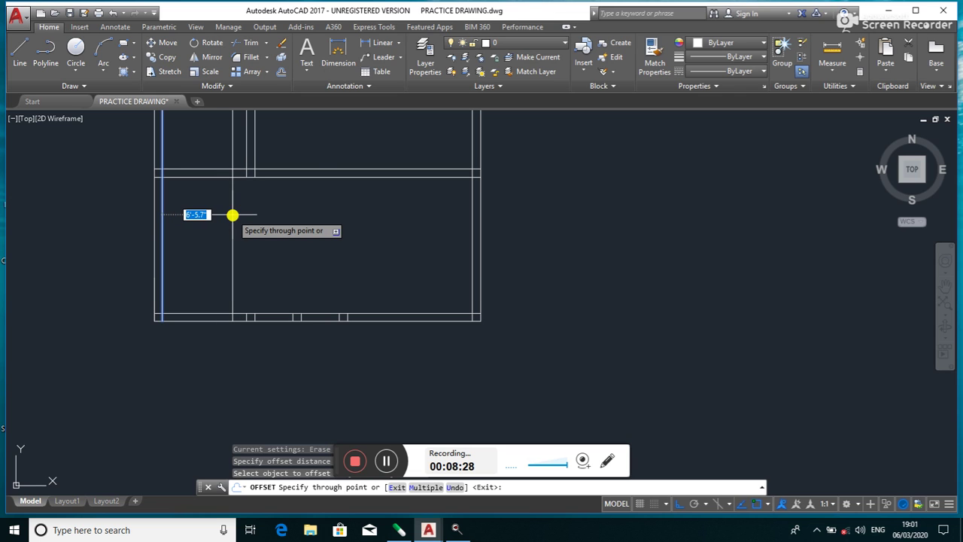
pyautogui.press('Return')
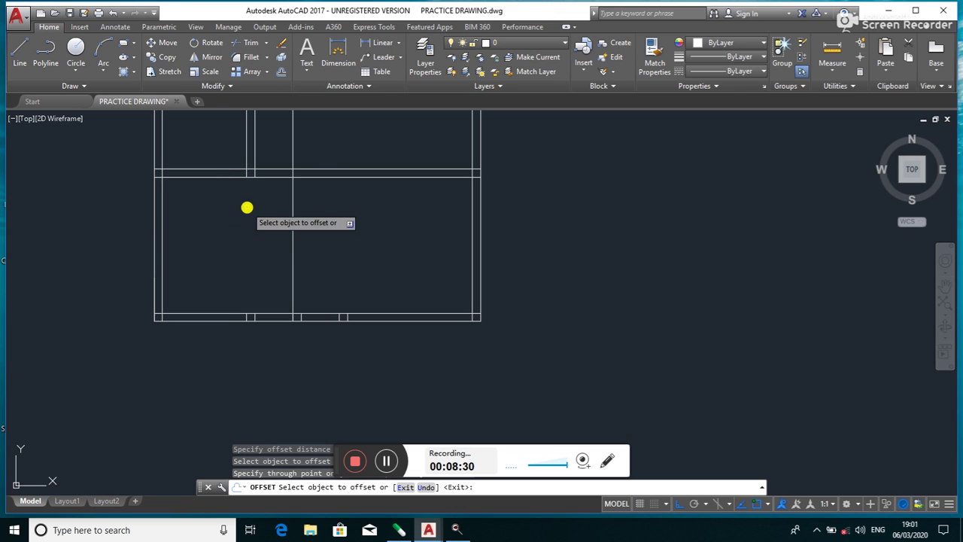
pyautogui.click(294, 236)
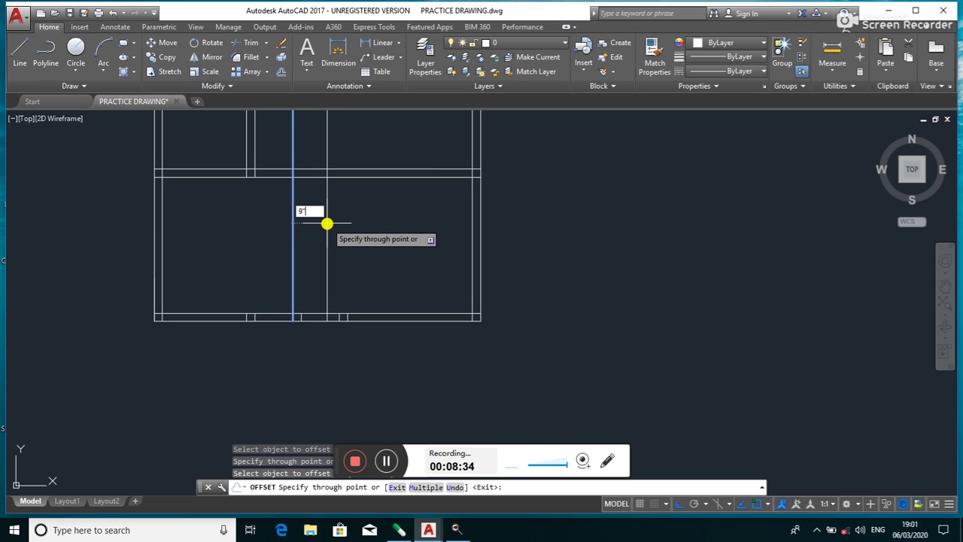
pyautogui.press('Return')
pyautogui.scroll(-4, 326, 224)
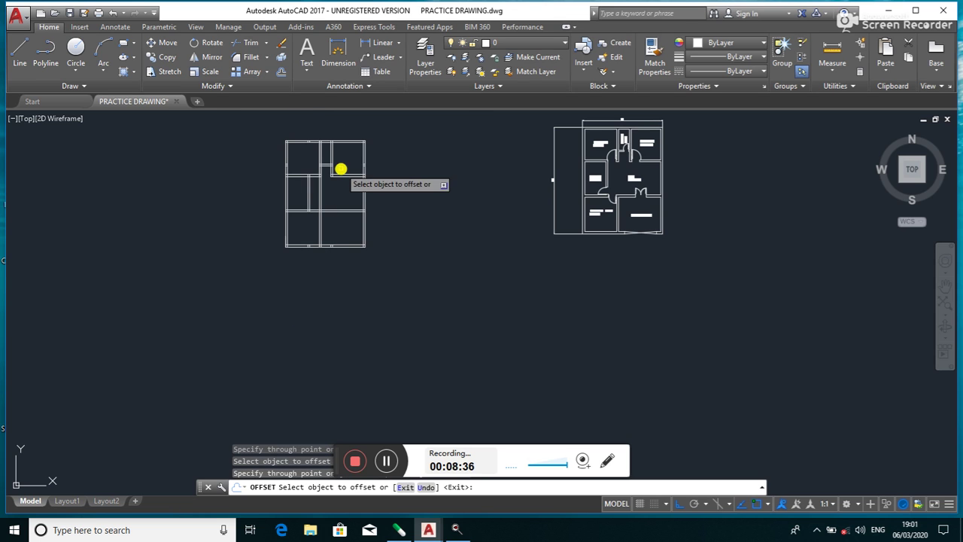
pyautogui.scroll(2, 334, 188)
pyautogui.press('Escape')
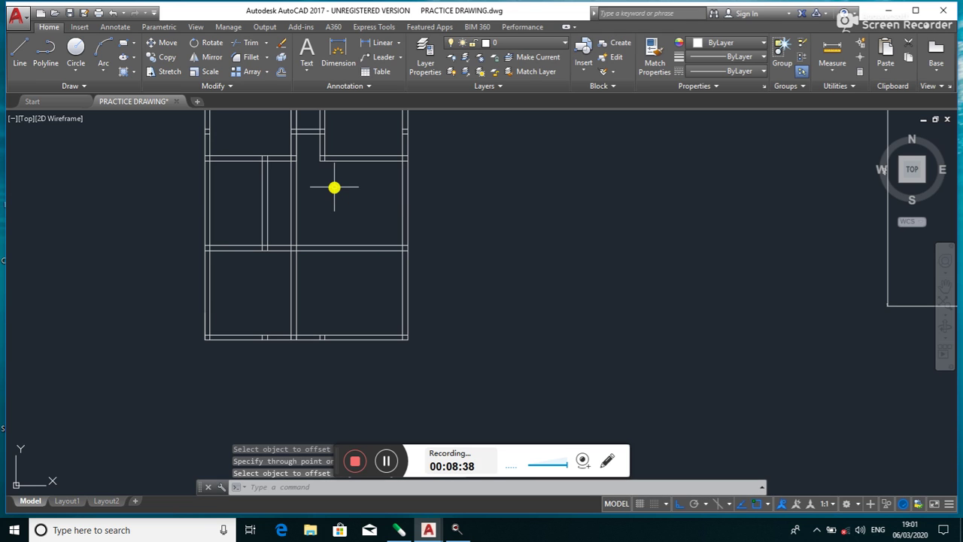
pyautogui.write('tr')
pyautogui.press('Return')
pyautogui.press('Return')
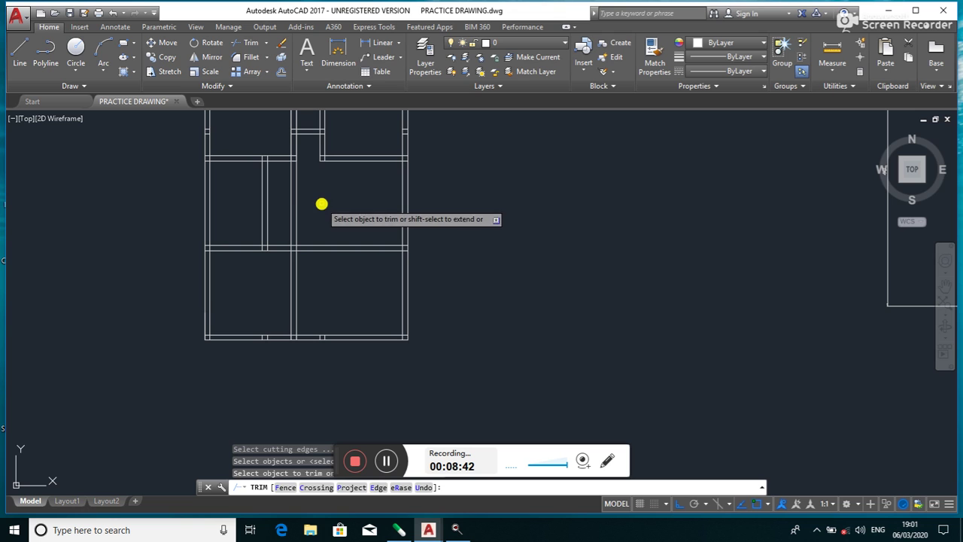
# - Trim the new 9" partition into the bottom room and zoom out to show both plans
pyautogui.click(322, 206)
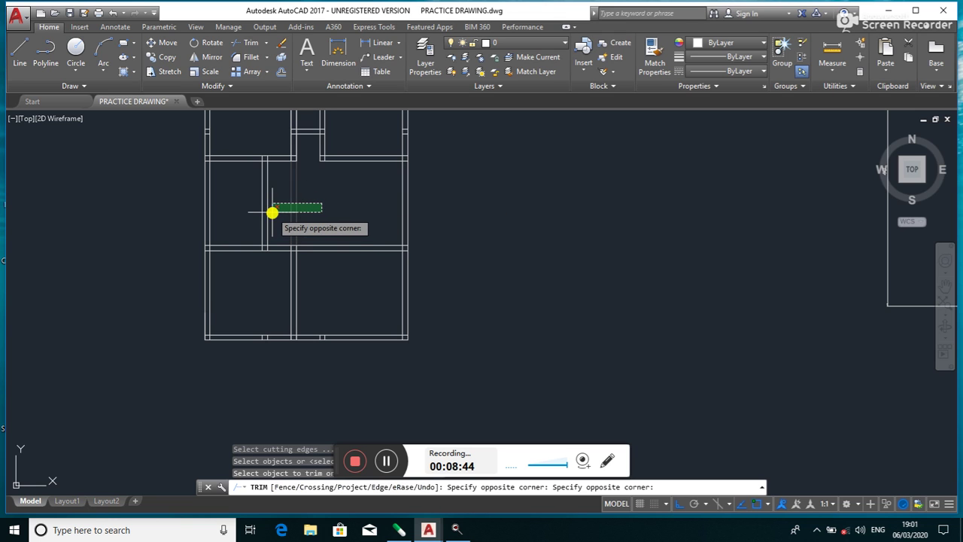
pyautogui.click(274, 210)
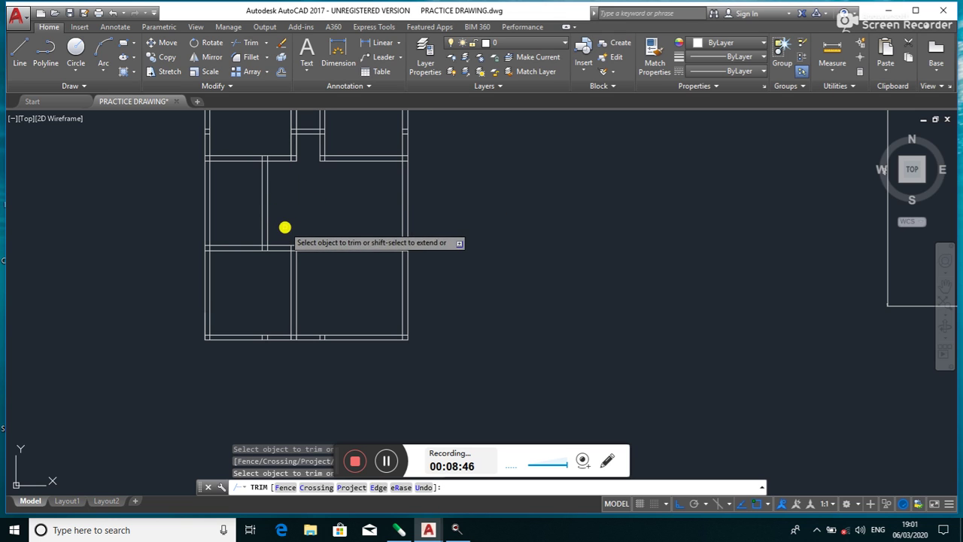
pyautogui.scroll(-5, 335, 268)
pyautogui.scroll(5, 451, 265)
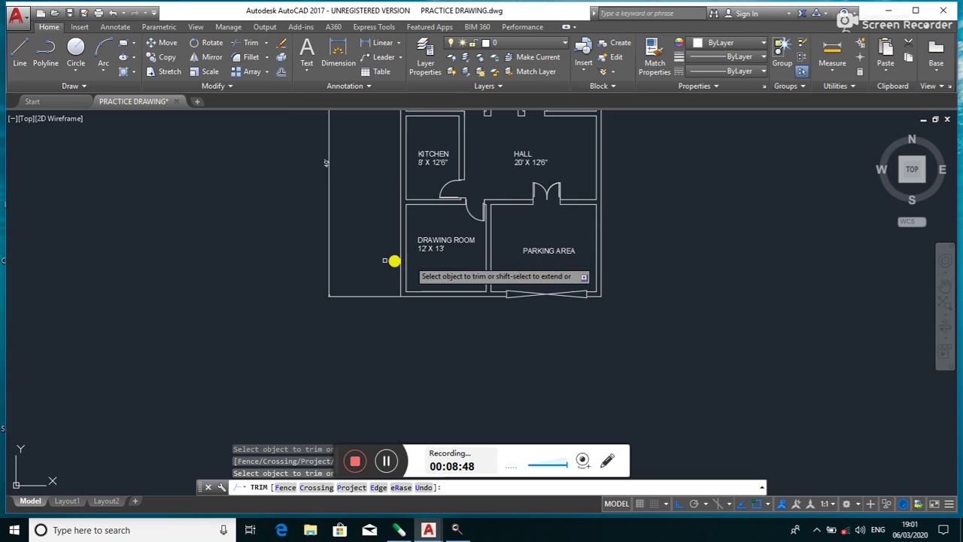
pyautogui.scroll(-2, 415, 251)
pyautogui.scroll(-2, 460, 261)
pyautogui.scroll(5, 461, 261)
pyautogui.scroll(-3, 469, 253)
pyautogui.scroll(-3, 444, 263)
pyautogui.moveTo(293, 303); pyautogui.dragTo(426, 368, button='middle')
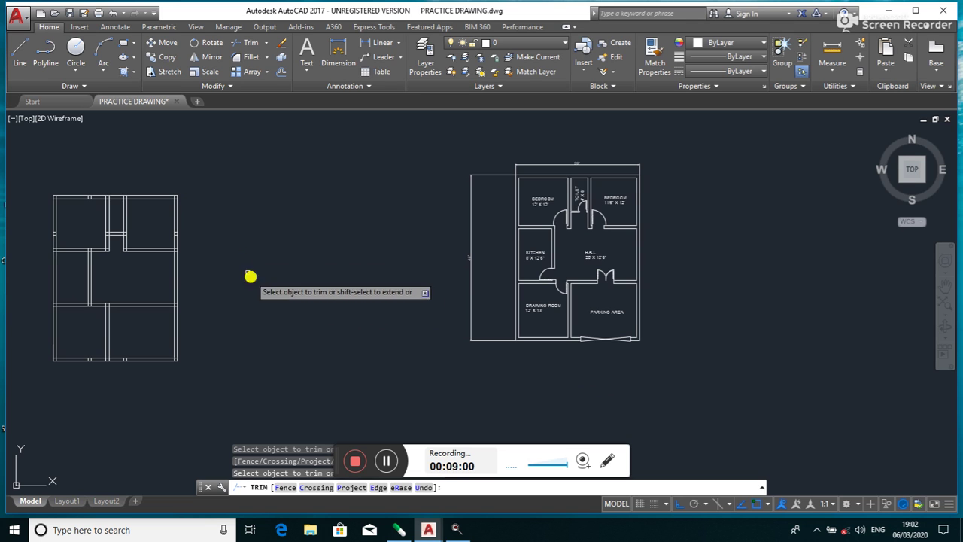
pyautogui.scroll(2, 154, 250)
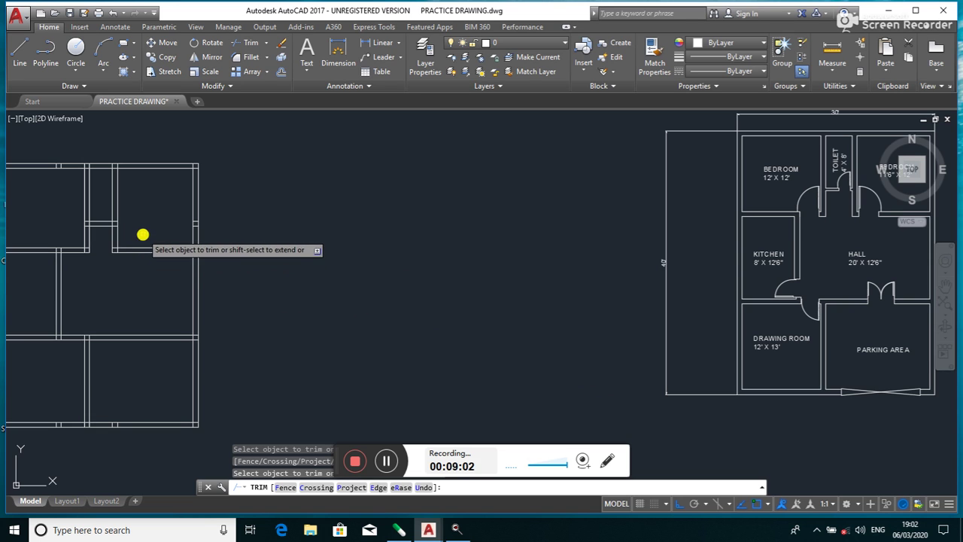
pyautogui.press('Return')
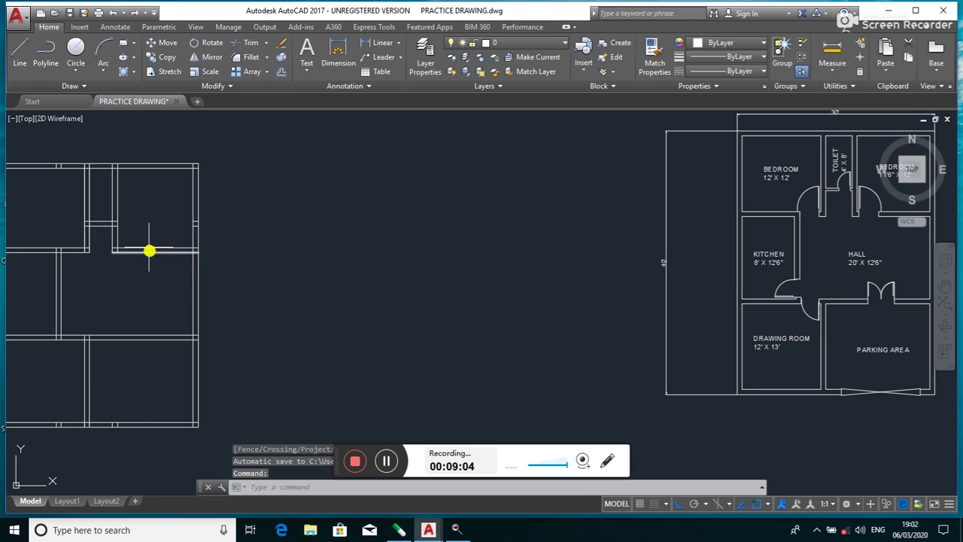
# - Offset three vertical wall lines 3' to create new partition lines in the left plan
pyautogui.click(280, 70)
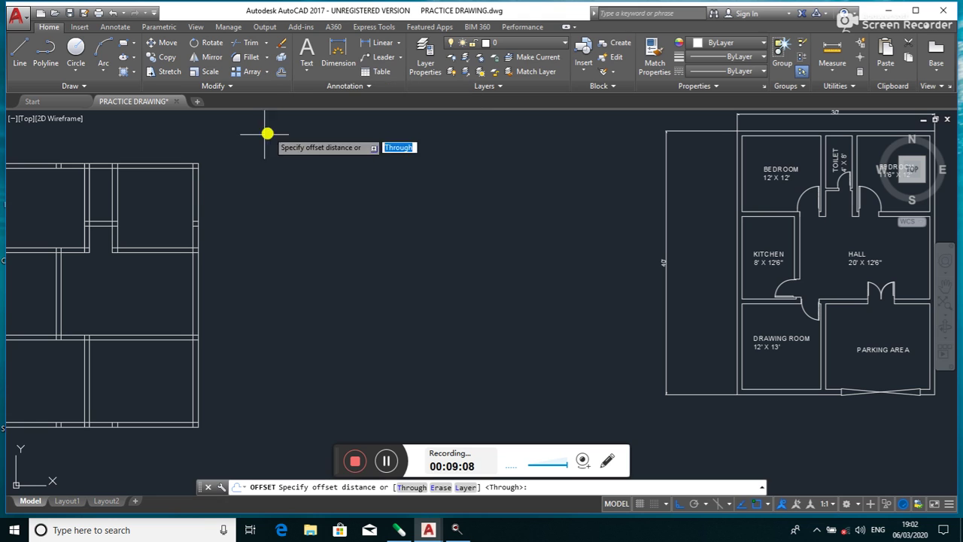
pyautogui.scroll(3, 124, 244)
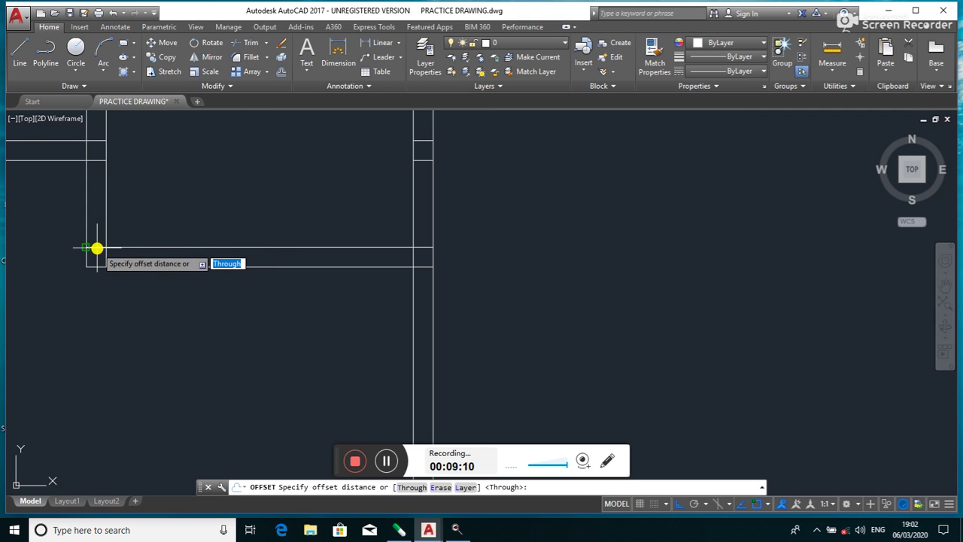
pyautogui.click(103, 245)
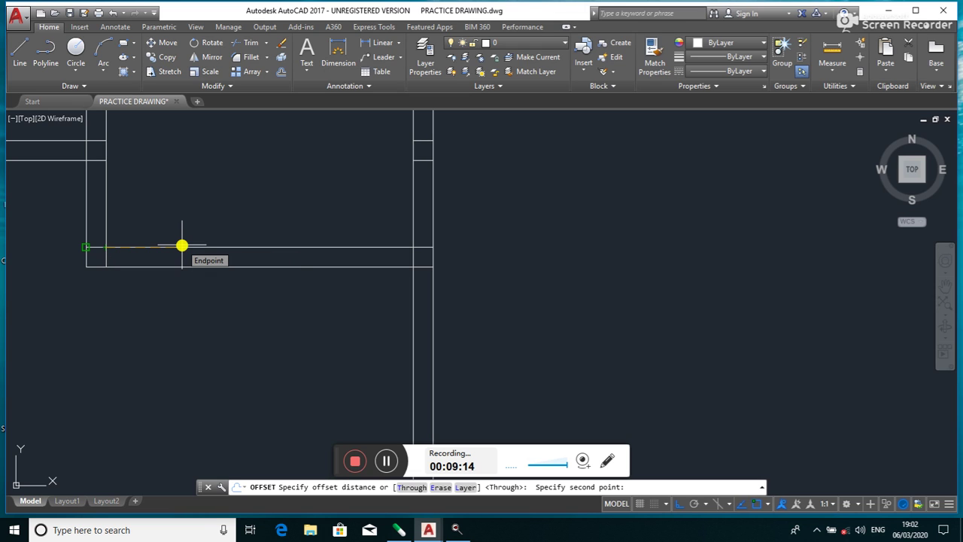
pyautogui.write('3')
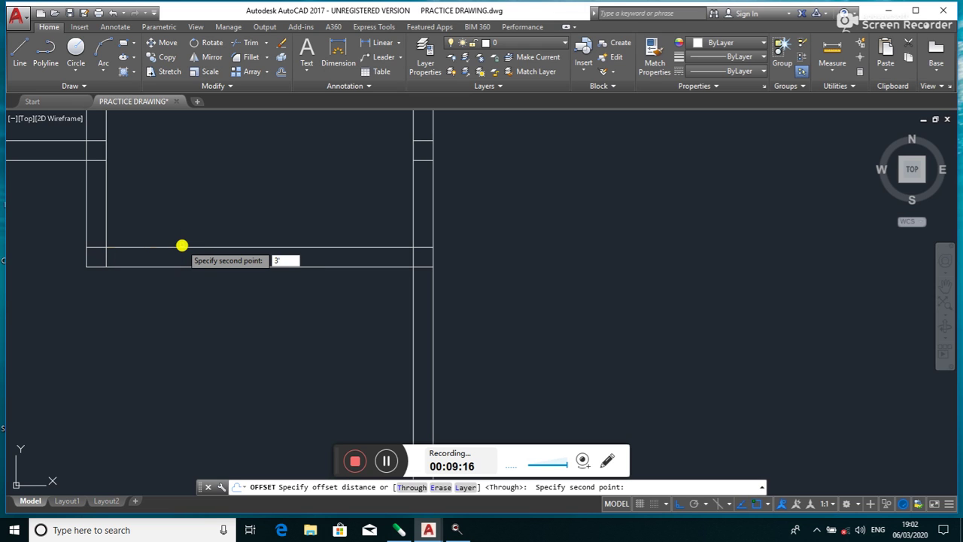
pyautogui.press('Return')
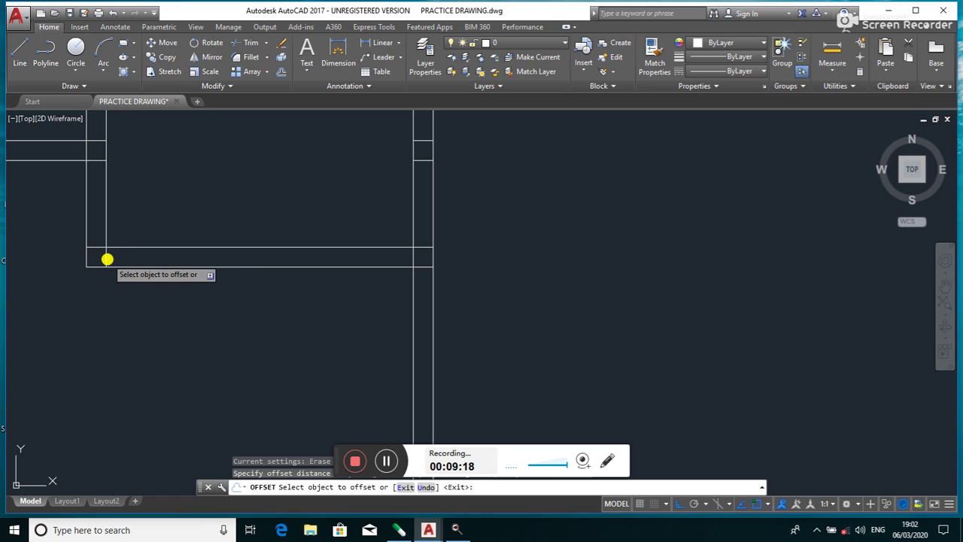
pyautogui.click(106, 256)
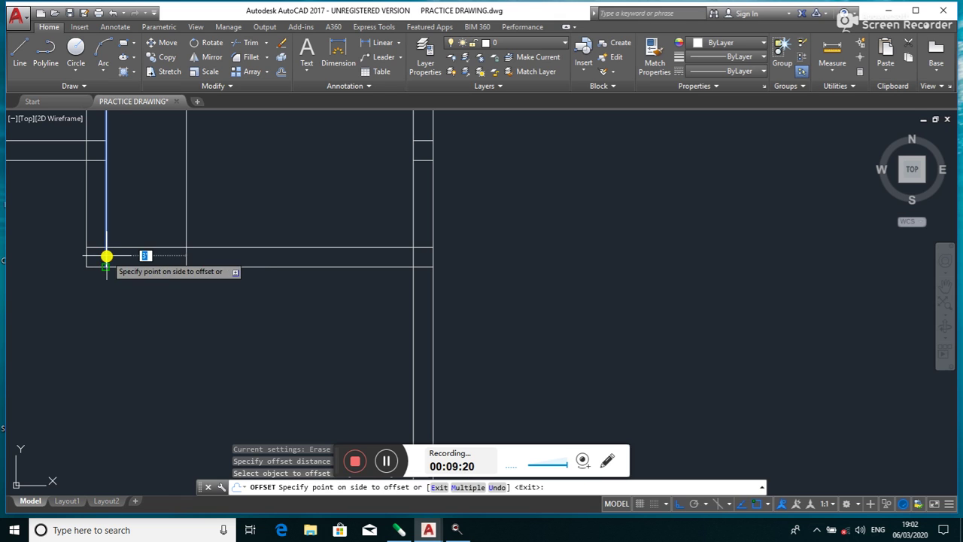
pyautogui.click(138, 251)
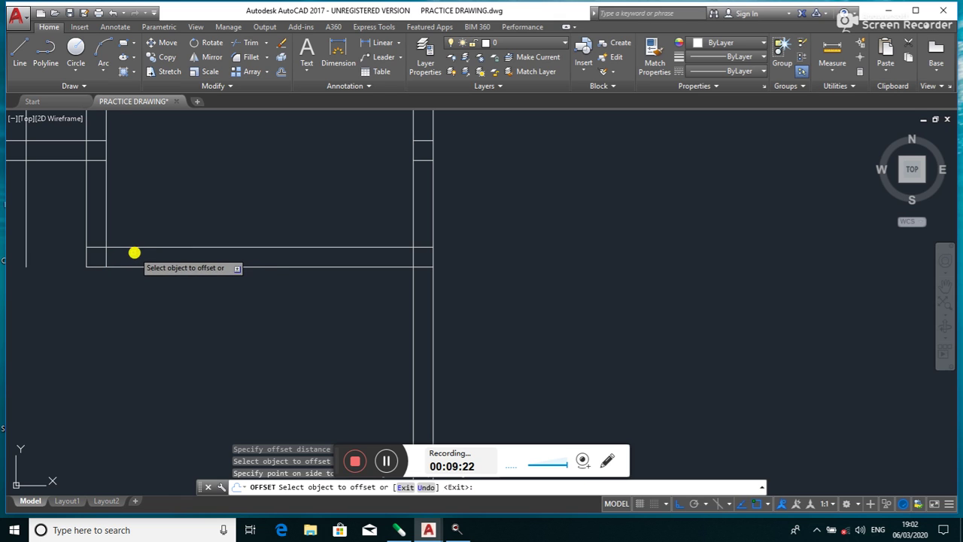
pyautogui.click(107, 255)
pyautogui.click(161, 252)
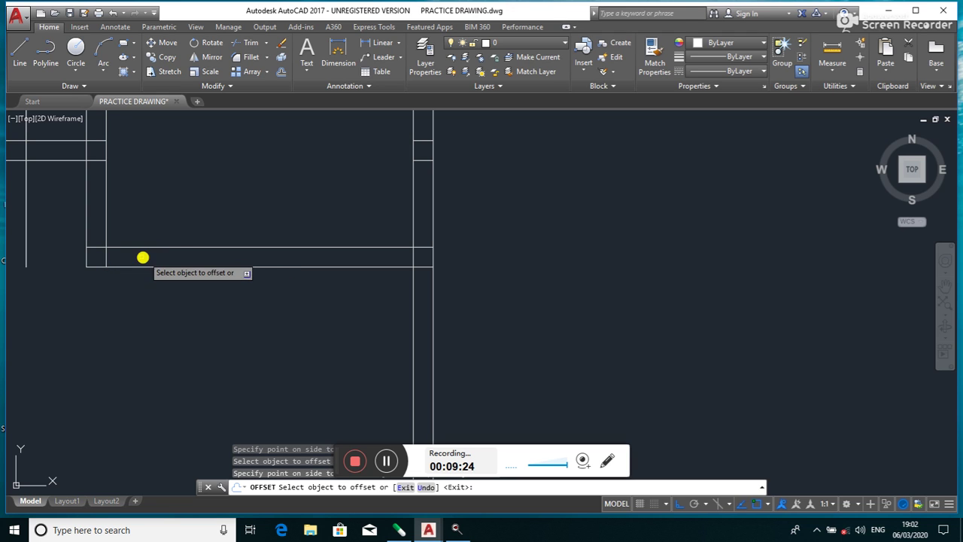
pyautogui.click(106, 256)
pyautogui.click(213, 229)
# - Offset another wall line, a horizontal wall line above, and one more vertical wall line 3'
pyautogui.scroll(-5, 216, 232)
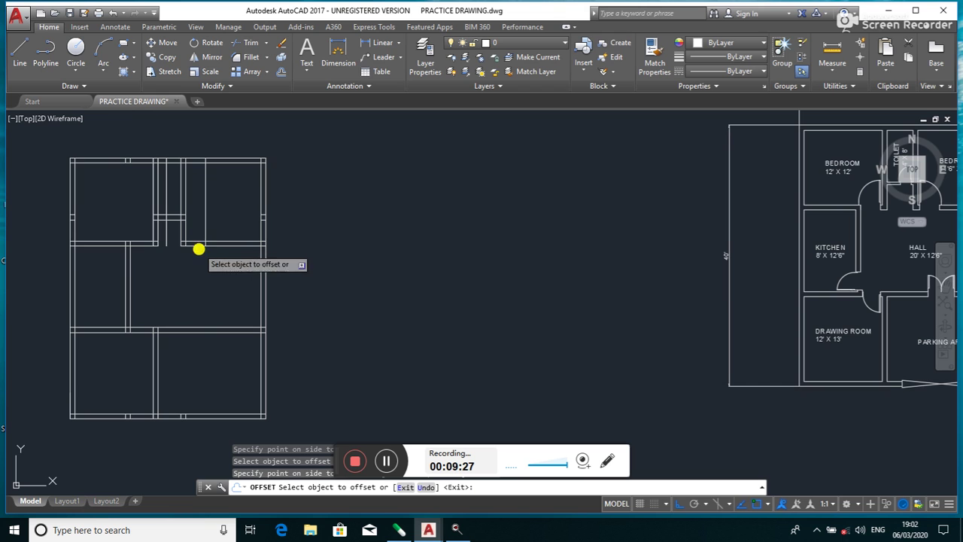
pyautogui.scroll(4, 151, 245)
pyautogui.click(147, 243)
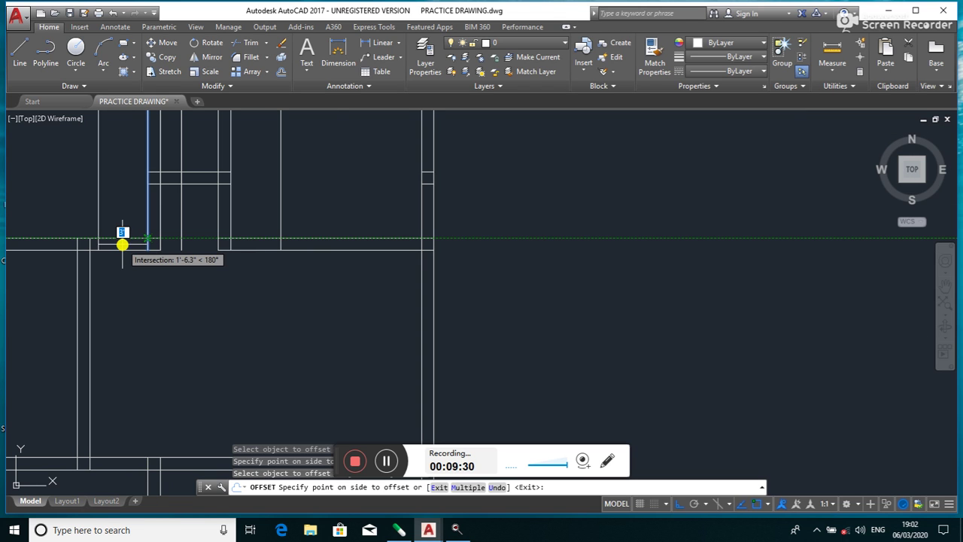
pyautogui.click(122, 244)
pyautogui.scroll(-5, 269, 280)
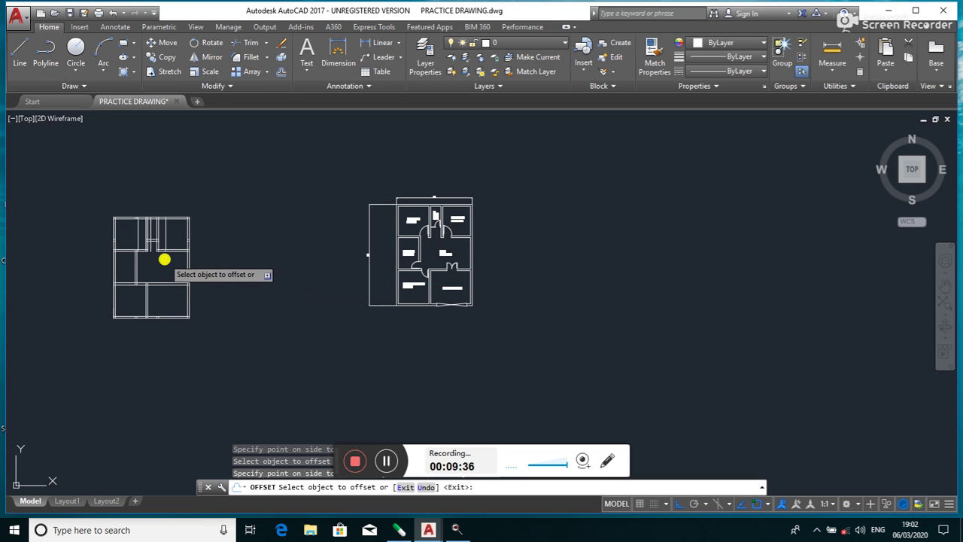
pyautogui.scroll(2, 143, 275)
pyautogui.scroll(3, 136, 273)
pyautogui.scroll(4, 129, 292)
pyautogui.click(123, 288)
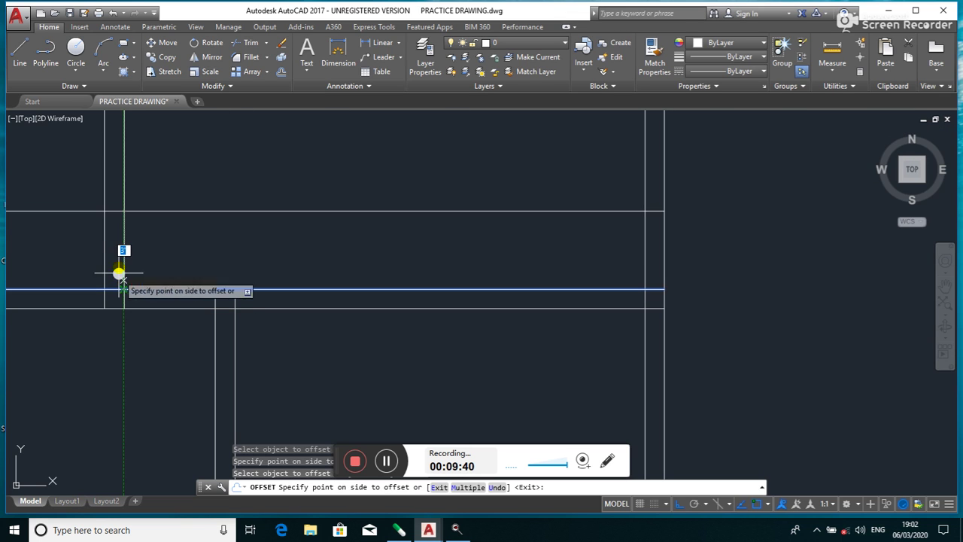
pyautogui.click(111, 243)
pyautogui.scroll(-8, 111, 243)
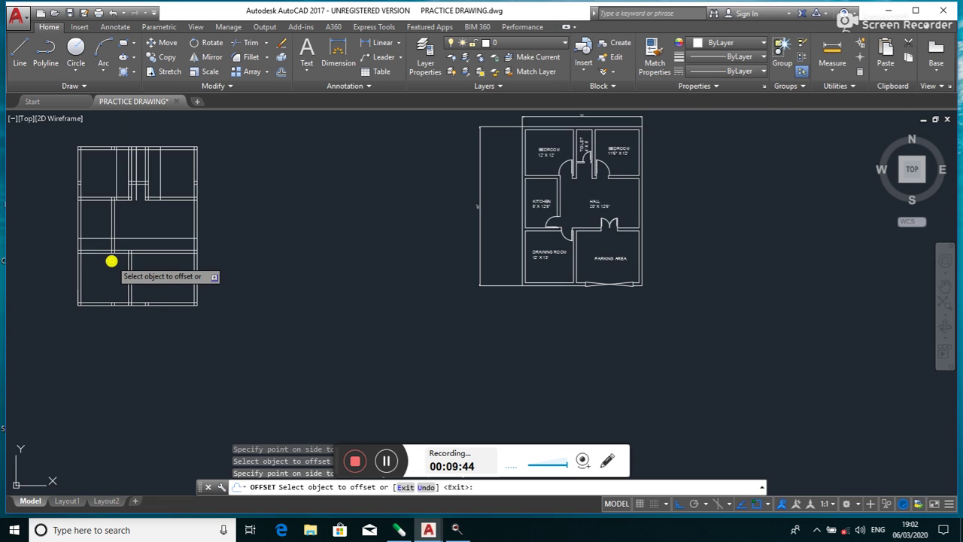
pyautogui.scroll(5, 111, 260)
pyautogui.click(176, 222)
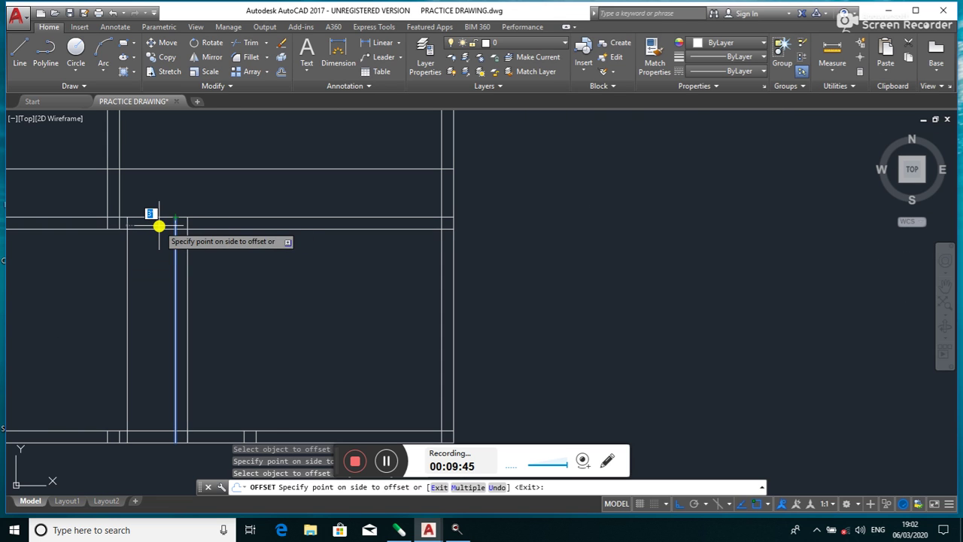
pyautogui.click(155, 226)
pyautogui.scroll(-5, 189, 215)
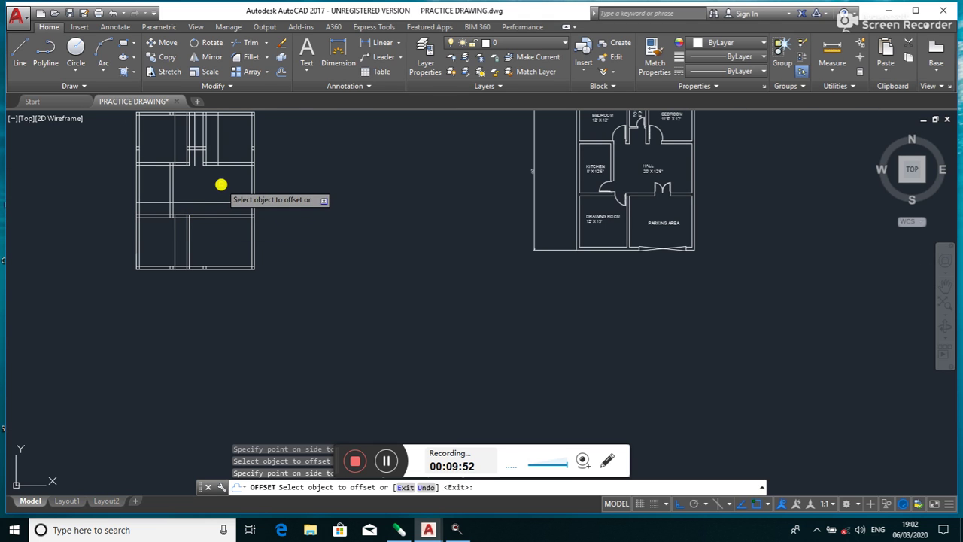
pyautogui.press('Escape')
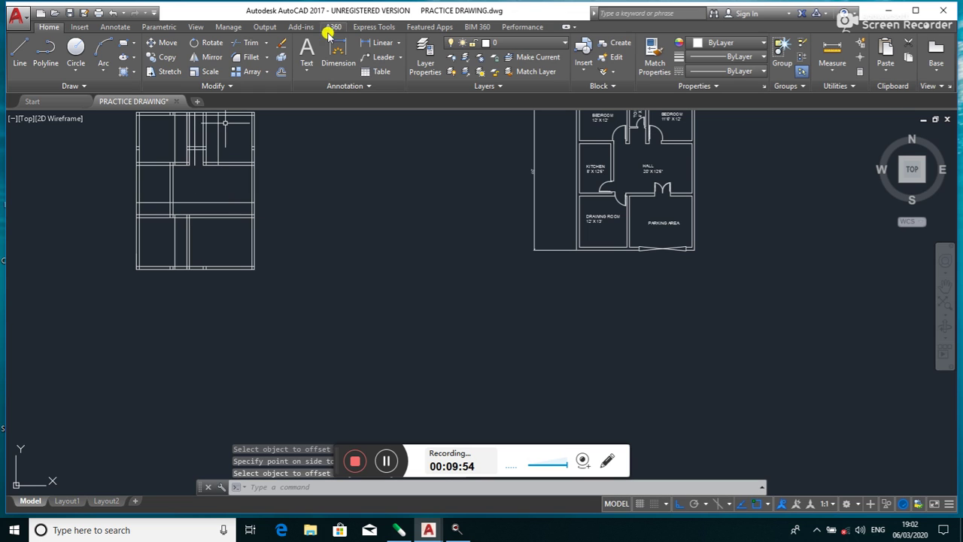
# - Delete the extra horizontal wall line
pyautogui.press('Return')
pyautogui.click(240, 203)
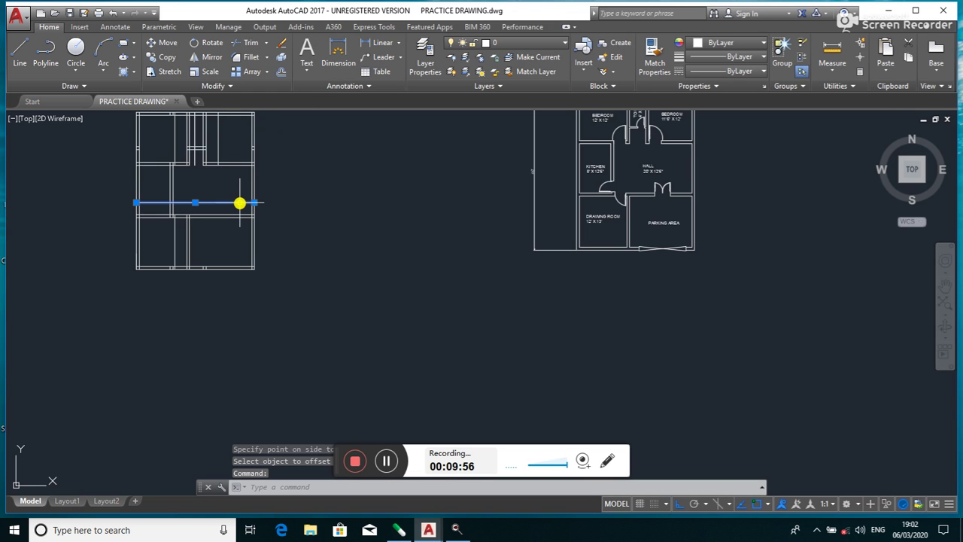
pyautogui.press('Delete')
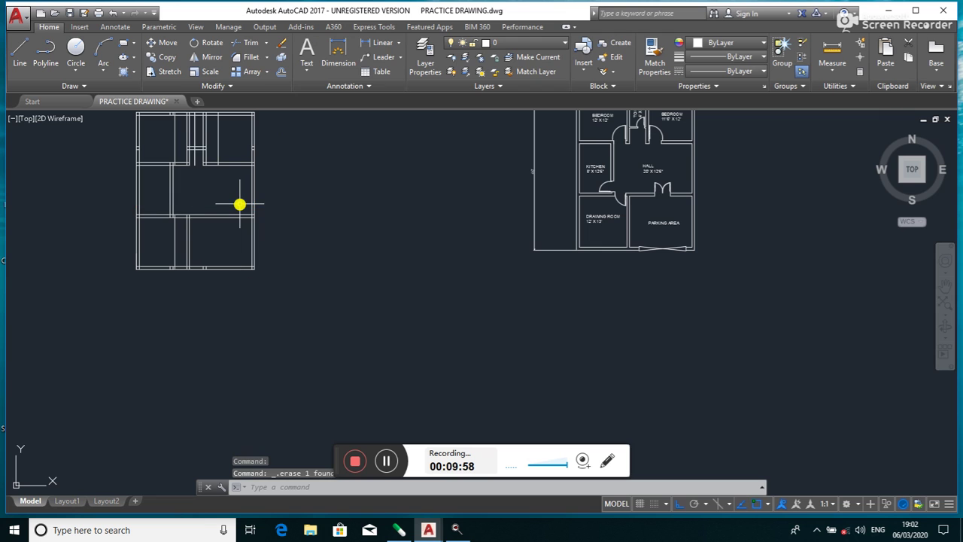
pyautogui.scroll(-4, 181, 223)
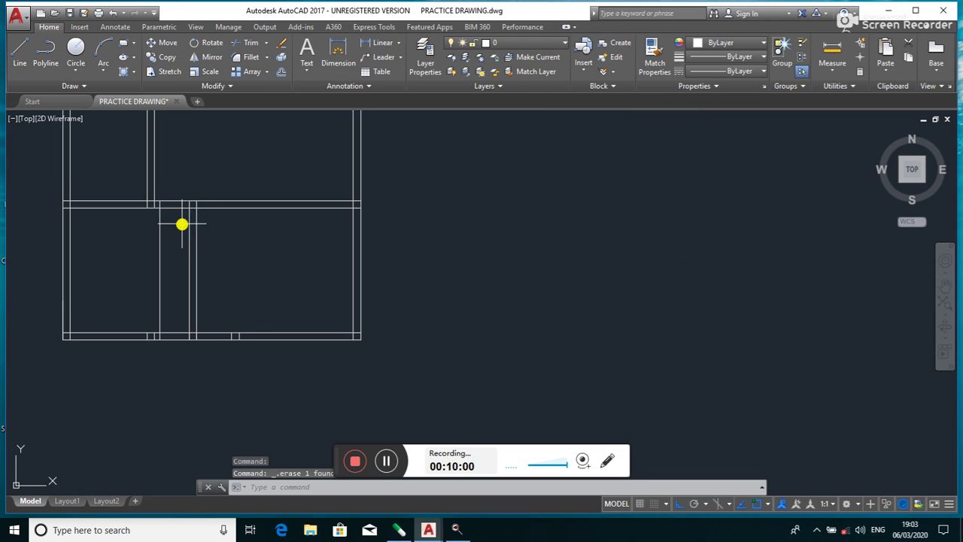
# - Trim the wall lines across the doorway and the vertical wall piece between the rooms
pyautogui.write('t')
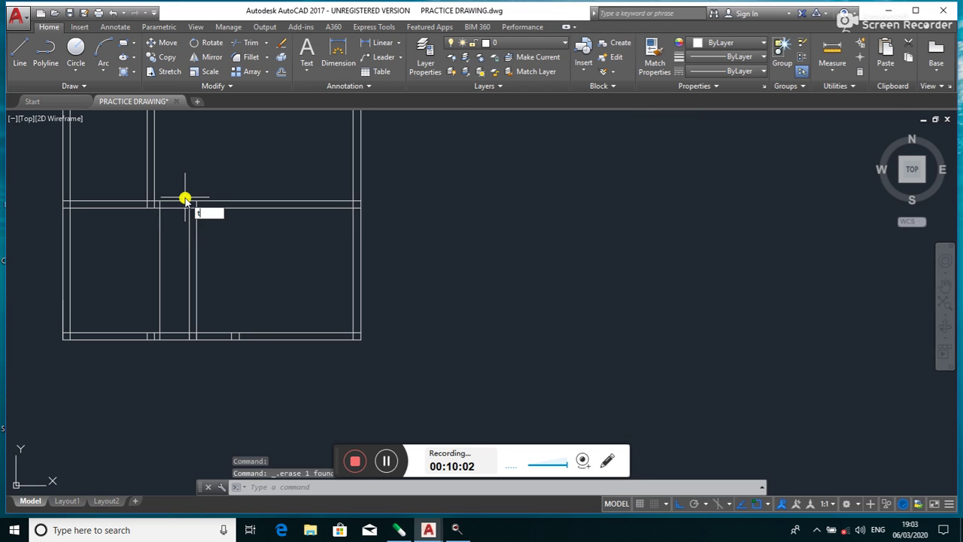
pyautogui.press('Return')
pyautogui.press('Return')
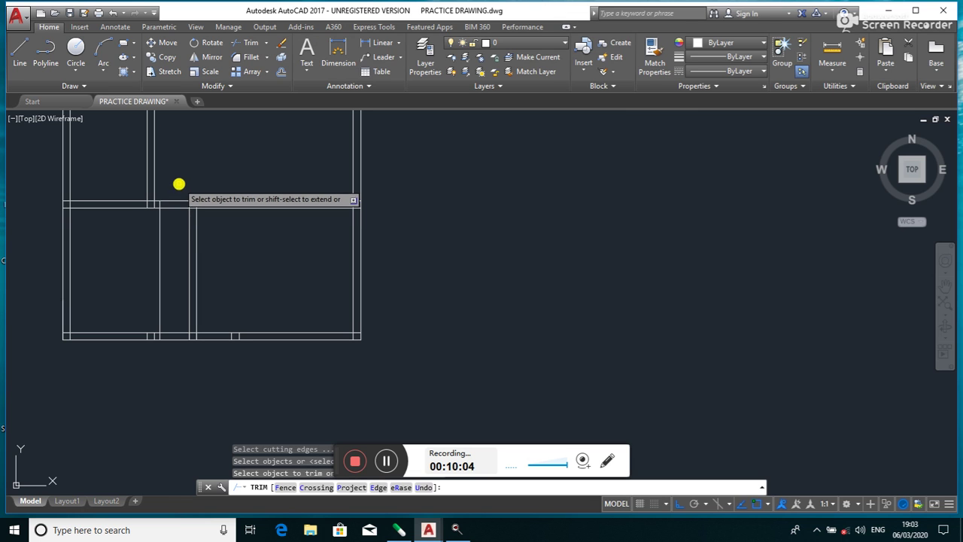
pyautogui.click(179, 184)
pyautogui.click(173, 237)
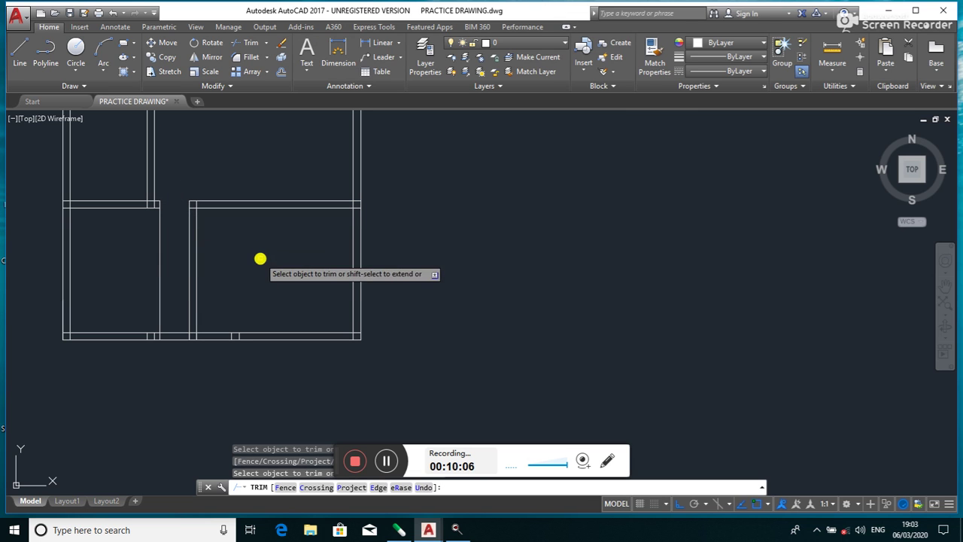
pyautogui.click(178, 256)
pyautogui.click(123, 271)
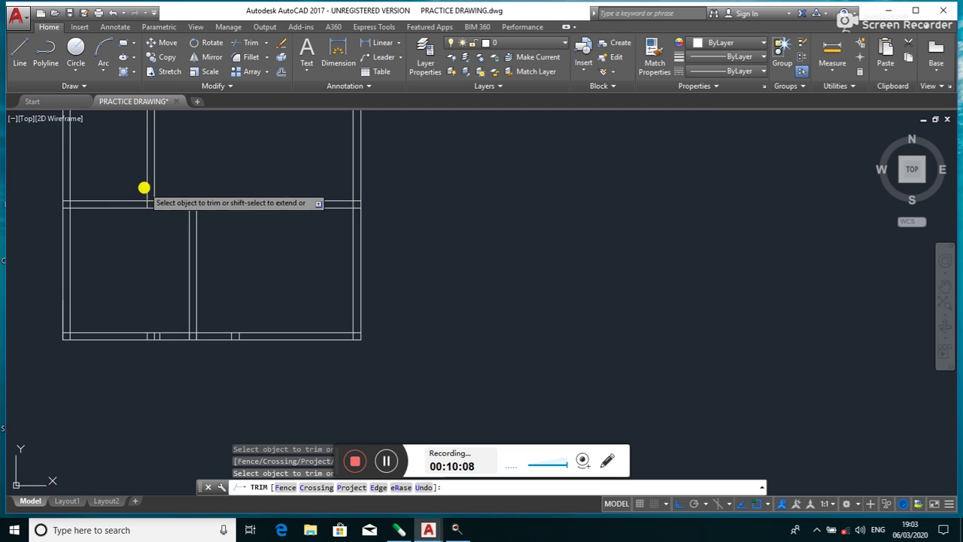
pyautogui.scroll(-2, 144, 188)
pyautogui.scroll(-1, 149, 185)
pyautogui.scroll(2, 148, 178)
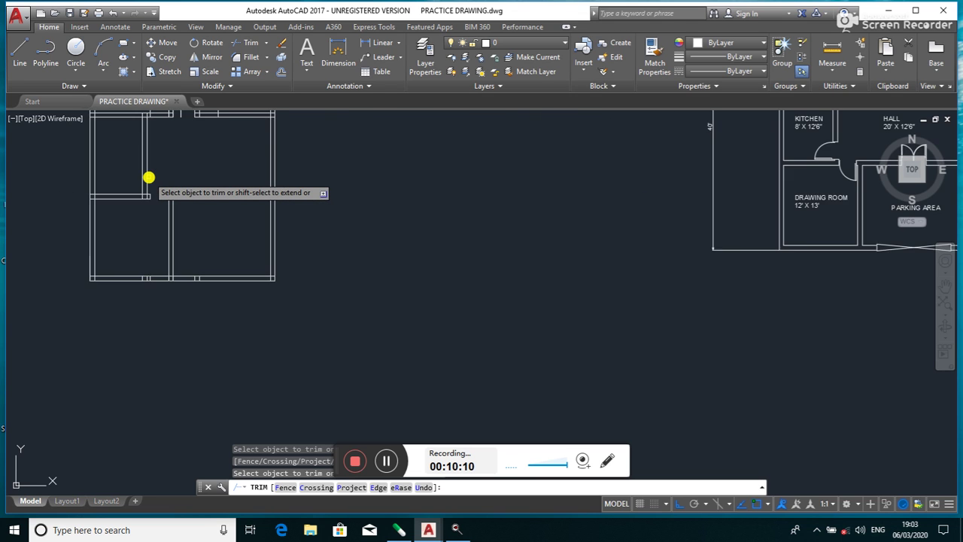
pyautogui.scroll(2, 148, 179)
# - Trim the top wall lines at the upper doorway, including the remaining wall stub
pyautogui.moveTo(148, 178); pyautogui.dragTo(187, 261, button='middle')
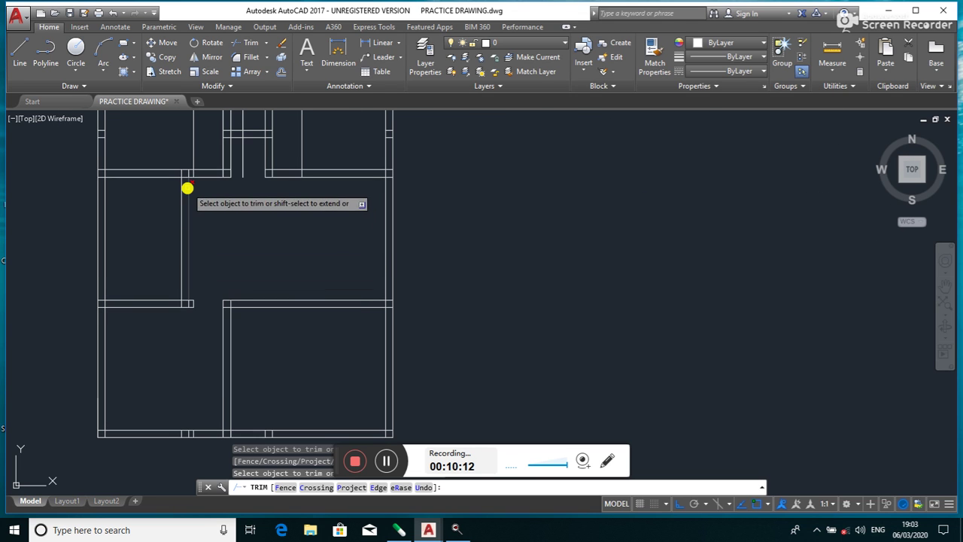
pyautogui.click(201, 151)
pyautogui.click(213, 195)
pyautogui.click(197, 140)
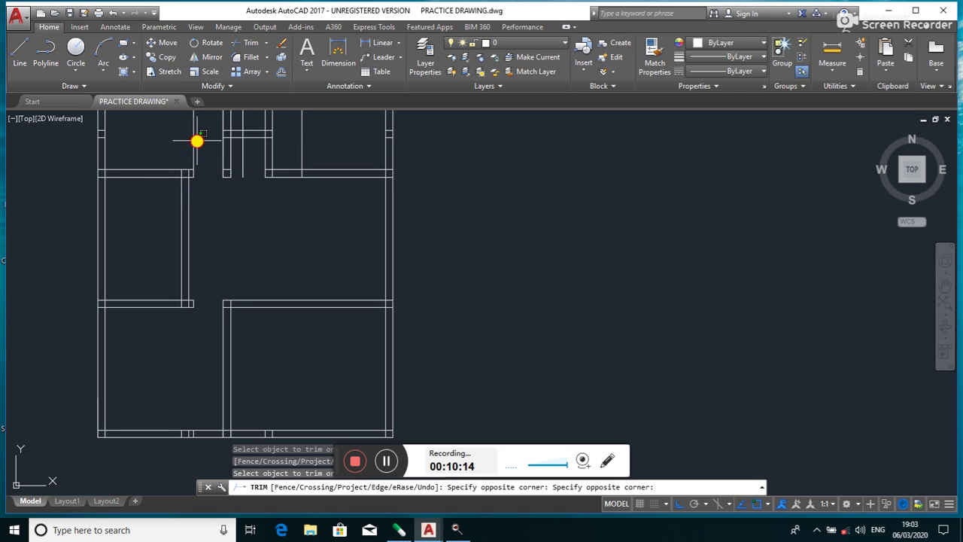
pyautogui.click(176, 155)
pyautogui.scroll(-5, 177, 159)
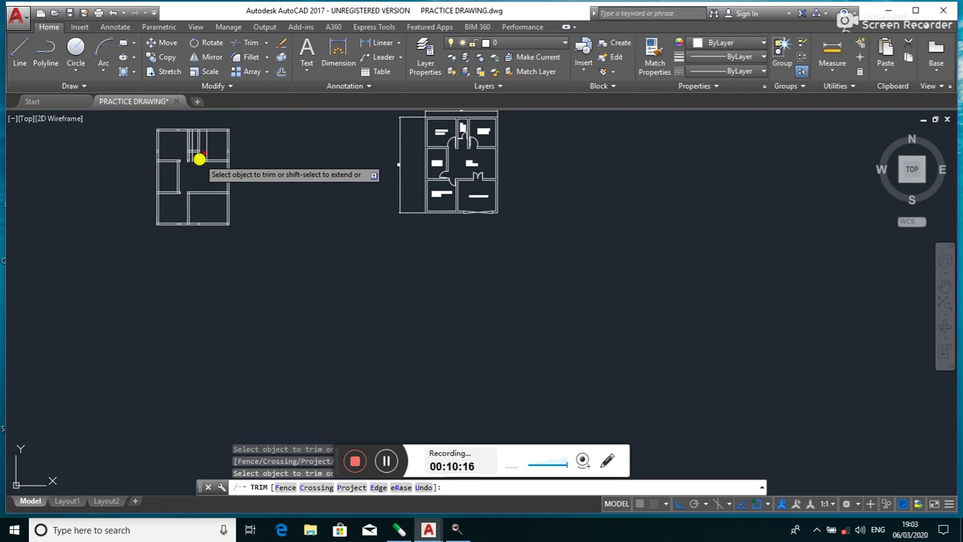
pyautogui.scroll(3, 198, 156)
pyautogui.click(222, 143)
pyautogui.click(226, 162)
pyautogui.click(219, 173)
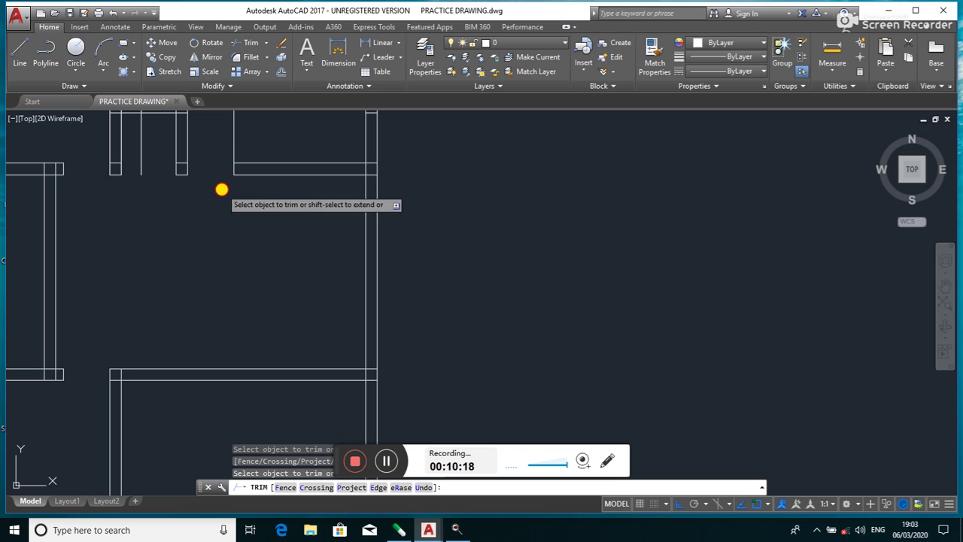
pyautogui.click(226, 134)
pyautogui.click(269, 125)
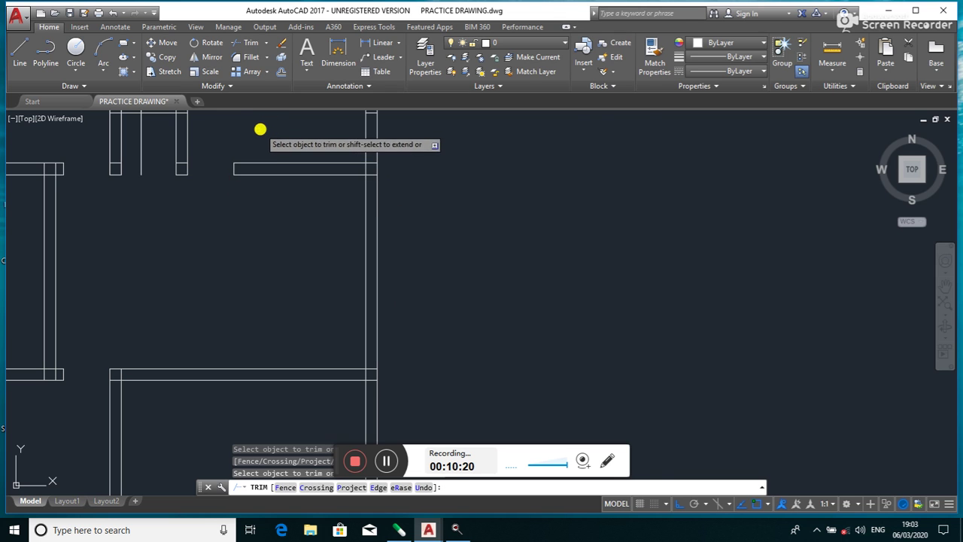
pyautogui.scroll(-4, 222, 150)
pyautogui.press('Return')
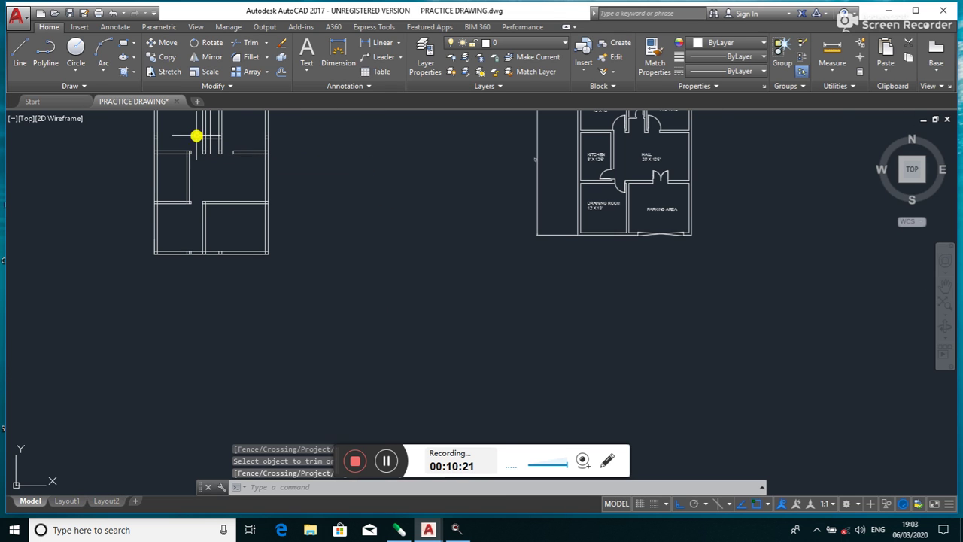
pyautogui.scroll(4, 219, 143)
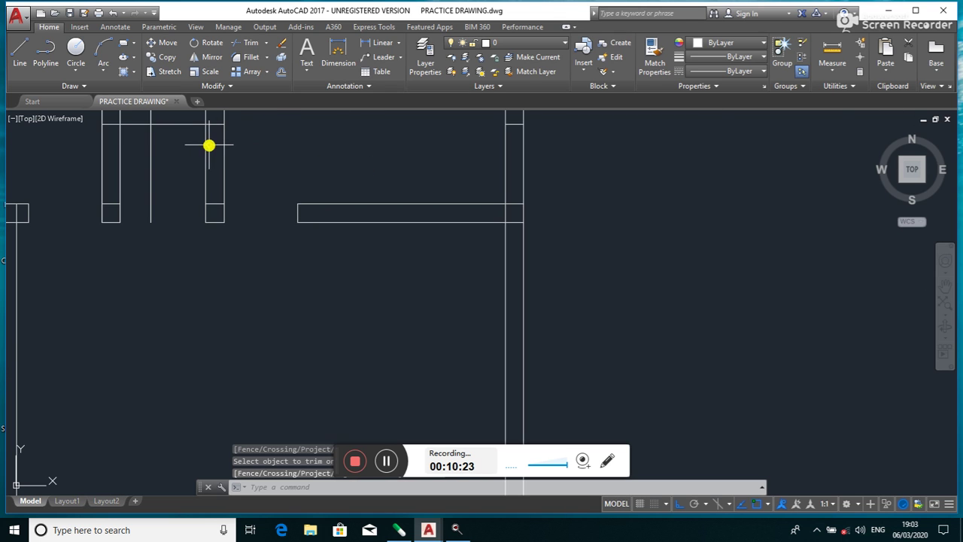
# - Delete the two stray vertical lines left in the wall gap
pyautogui.click(151, 197)
pyautogui.press('Delete')
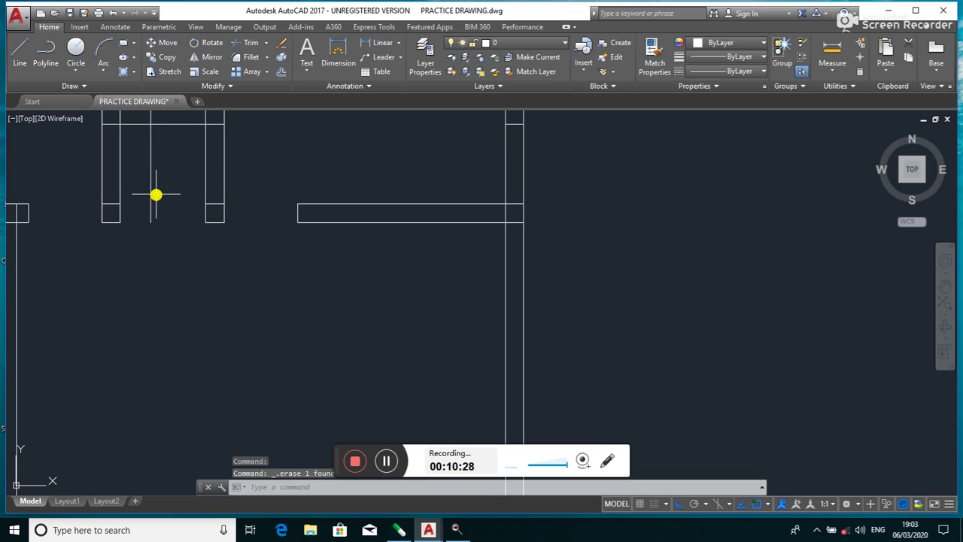
pyautogui.click(151, 203)
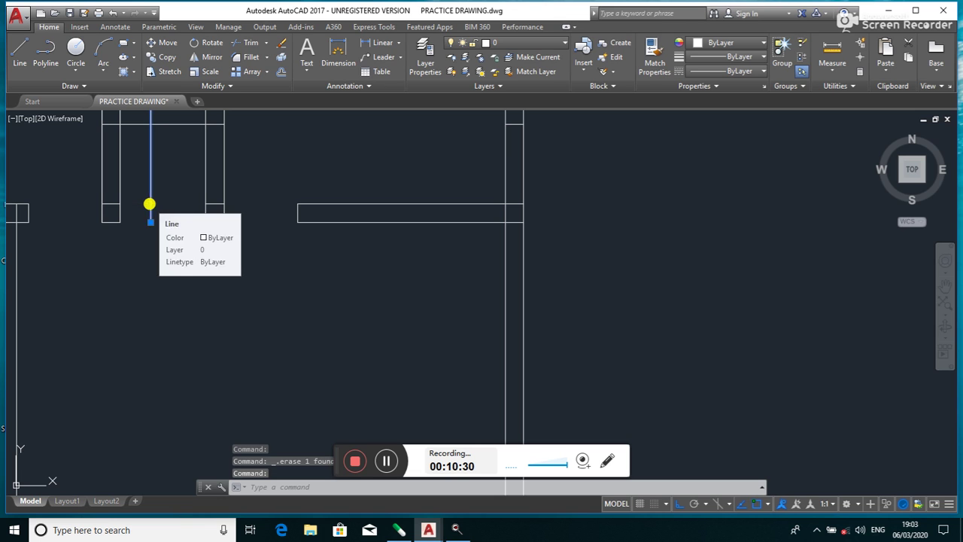
pyautogui.press('Delete')
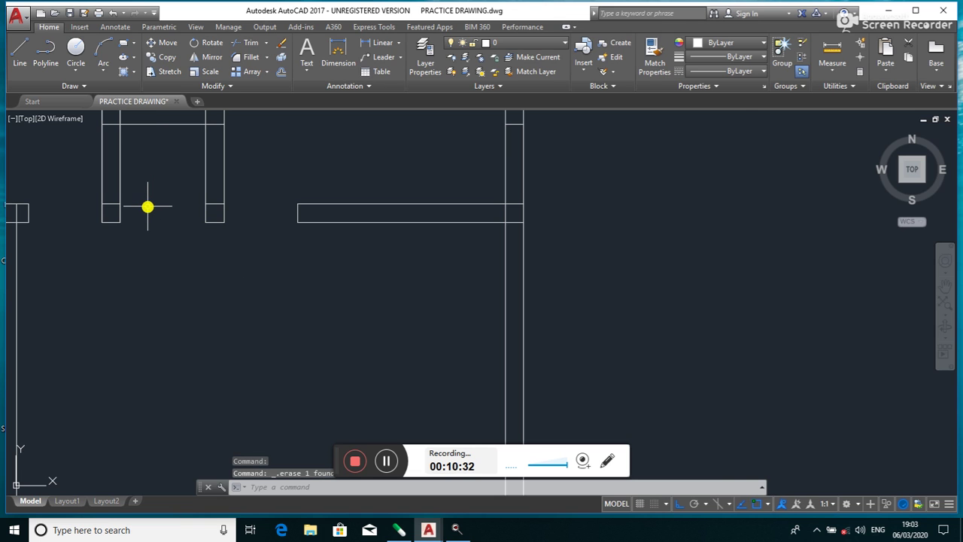
pyautogui.scroll(2, 147, 206)
pyautogui.scroll(-2, 202, 316)
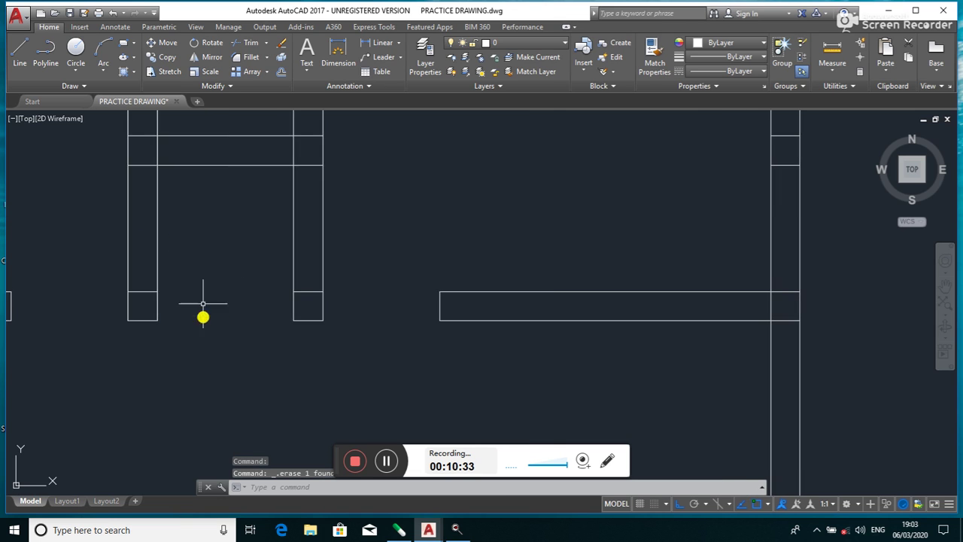
# - Offset the partition line 2'6" to its left
pyautogui.click(283, 72)
pyautogui.click(255, 175)
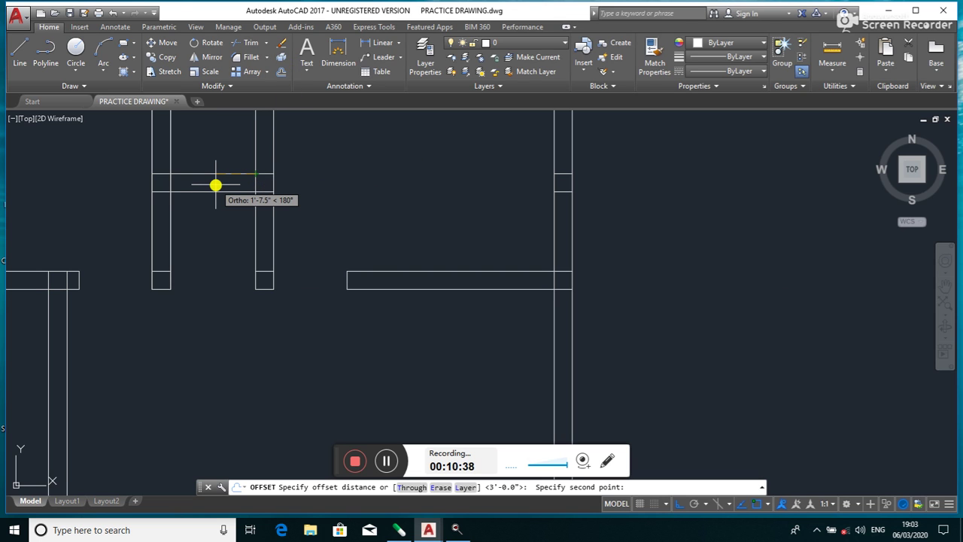
pyautogui.write('2')
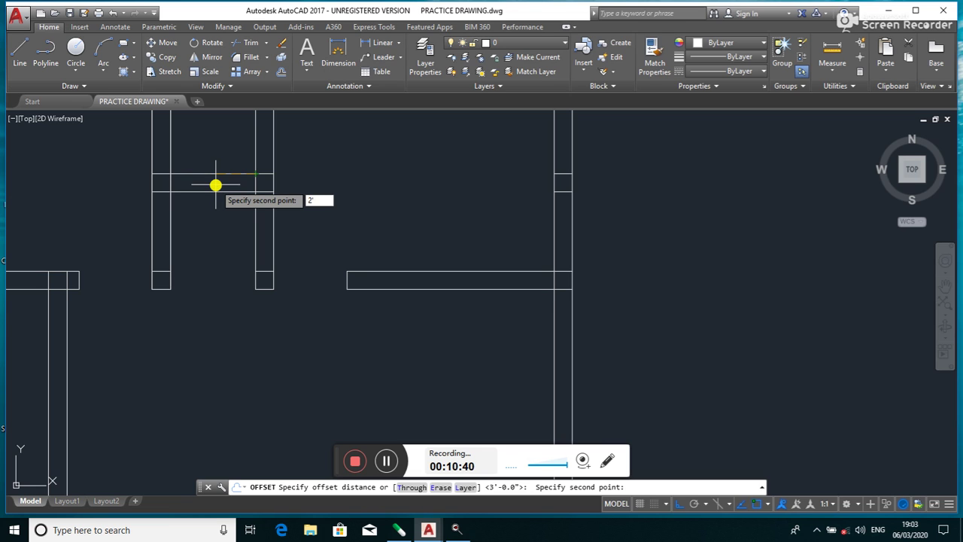
pyautogui.press('Return')
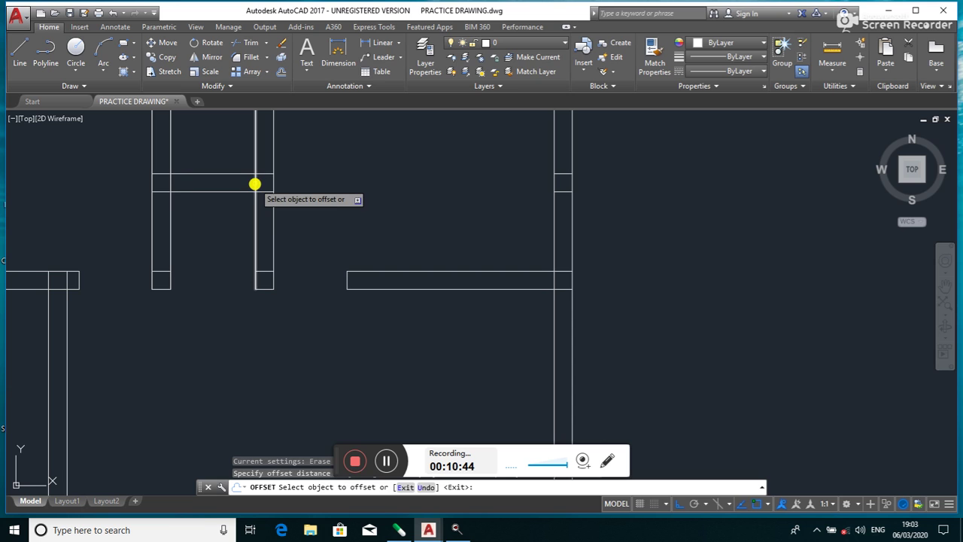
pyautogui.click(255, 184)
pyautogui.click(242, 184)
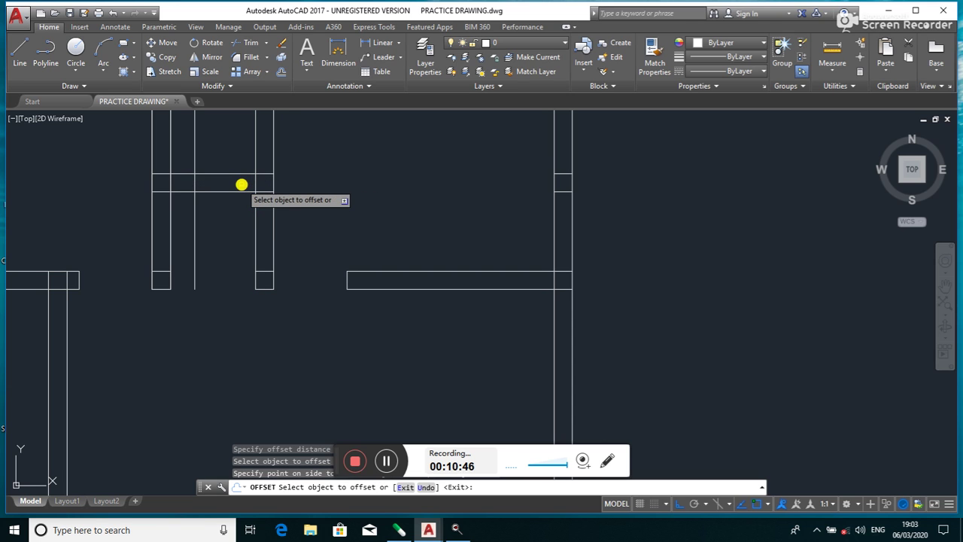
pyautogui.press('Return')
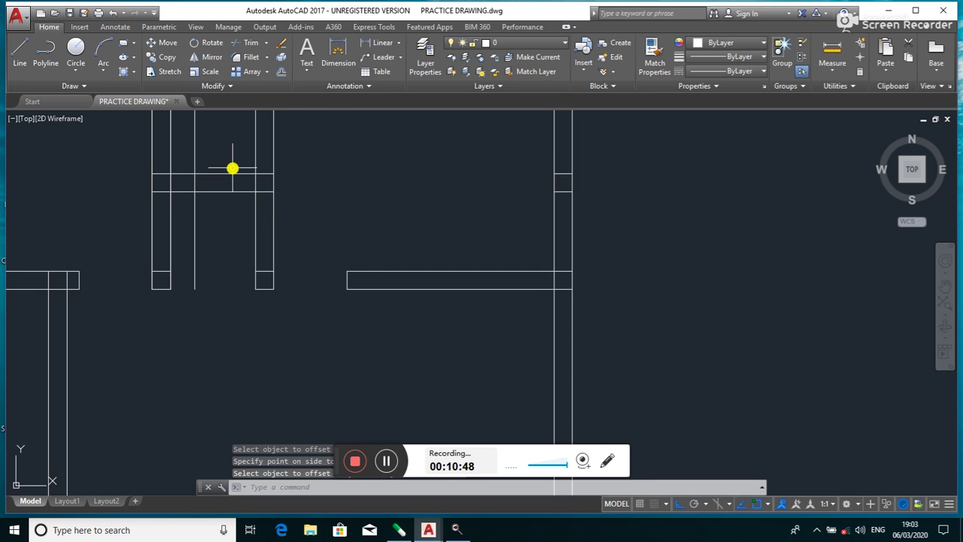
pyautogui.write('tr')
pyautogui.press('Return')
pyautogui.press('Return')
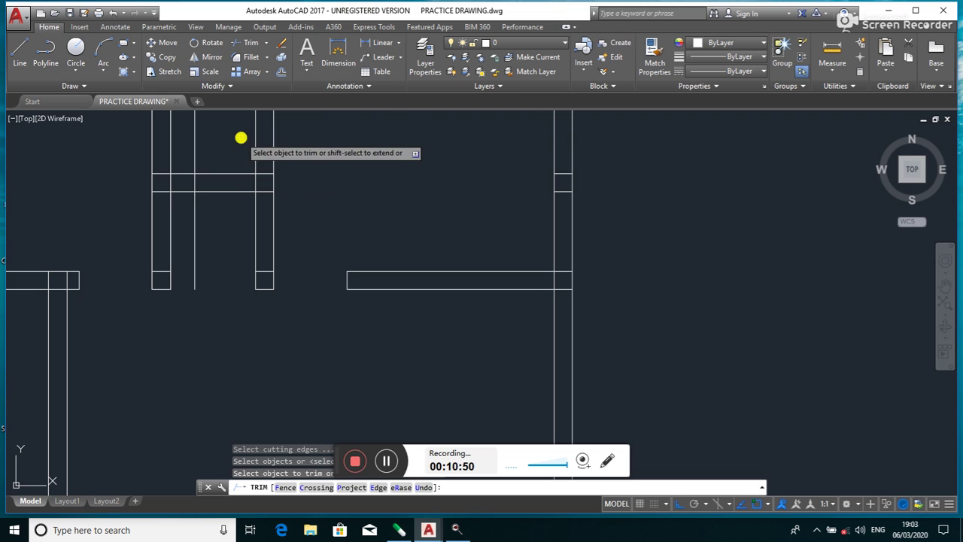
# - Trim the wall lines between the new offset line and the partition to open the doorway
pyautogui.moveTo(241, 137); pyautogui.dragTo(233, 145)
pyautogui.click(206, 243)
pyautogui.click(214, 226)
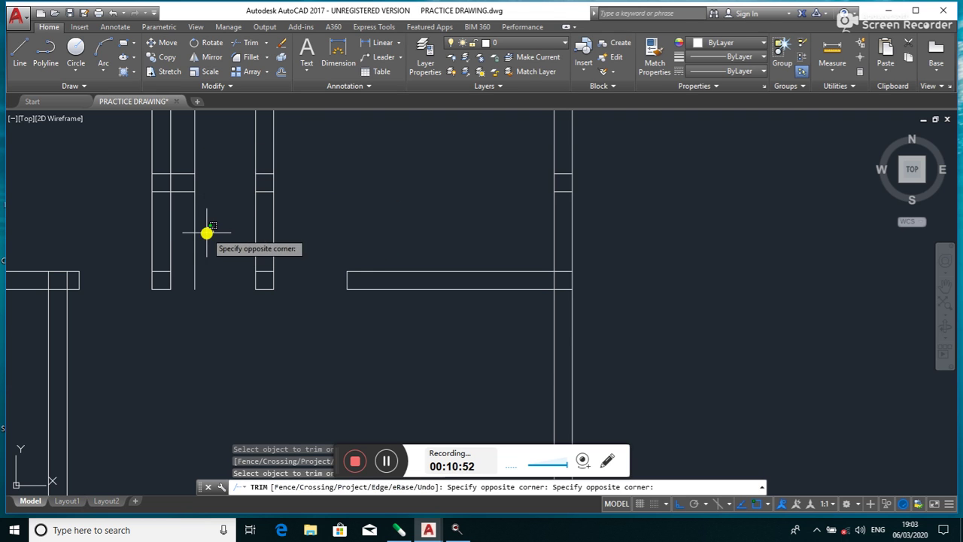
pyautogui.click(182, 247)
pyautogui.click(207, 150)
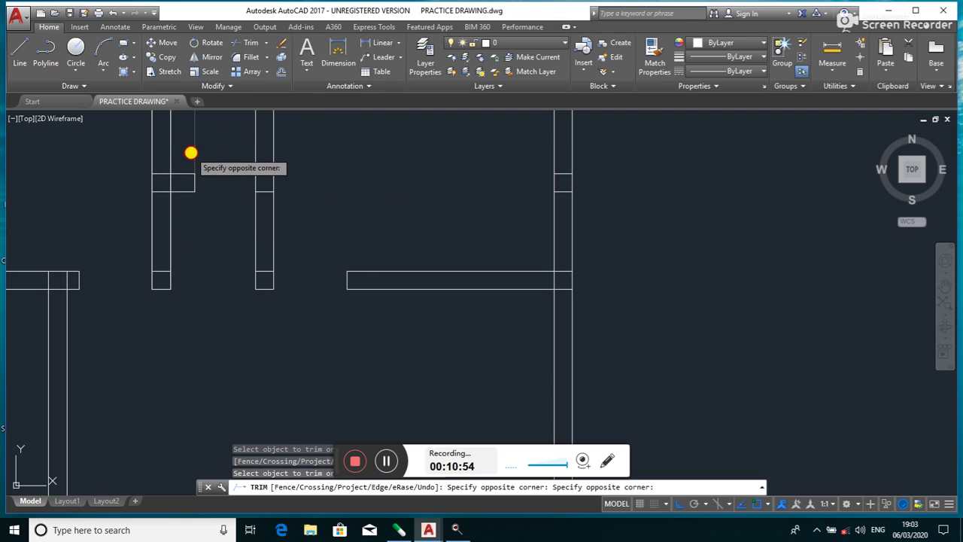
pyautogui.click(192, 158)
pyautogui.scroll(-4, 191, 158)
pyautogui.click(191, 158)
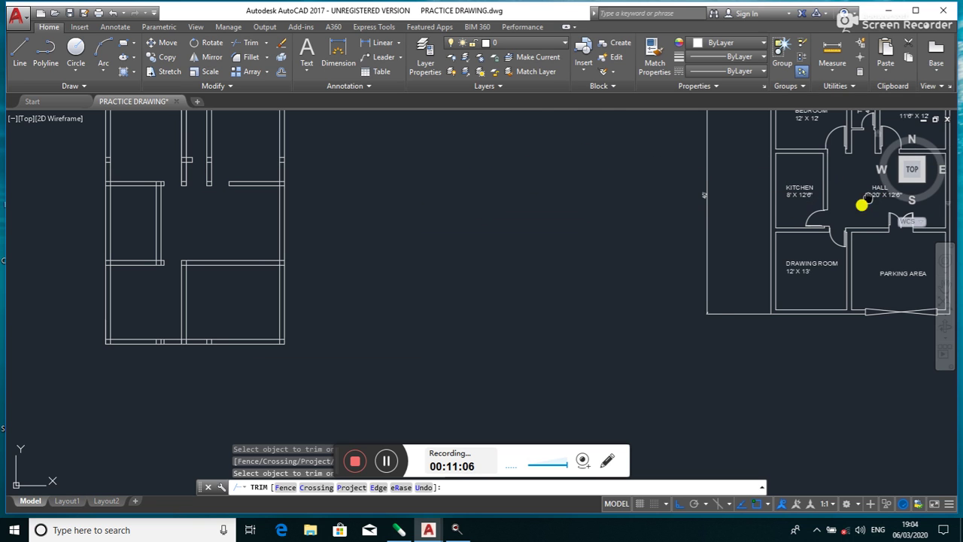
# - Pan and zoom to check the new opening against the reference plan, then end trimming
pyautogui.scroll(5, 693, 270)
pyautogui.scroll(-6, 748, 243)
pyautogui.scroll(4, 710, 286)
pyautogui.scroll(2, 729, 286)
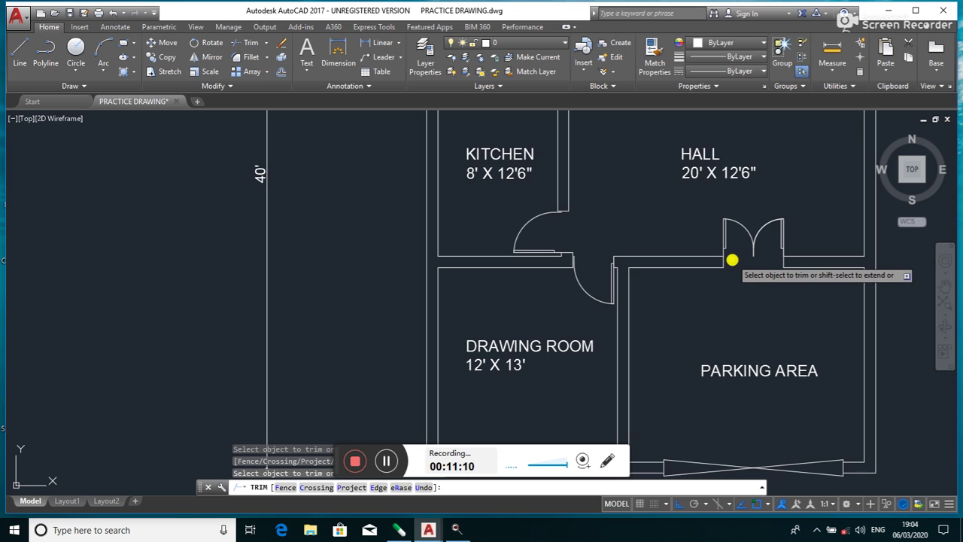
pyautogui.scroll(-3, 732, 259)
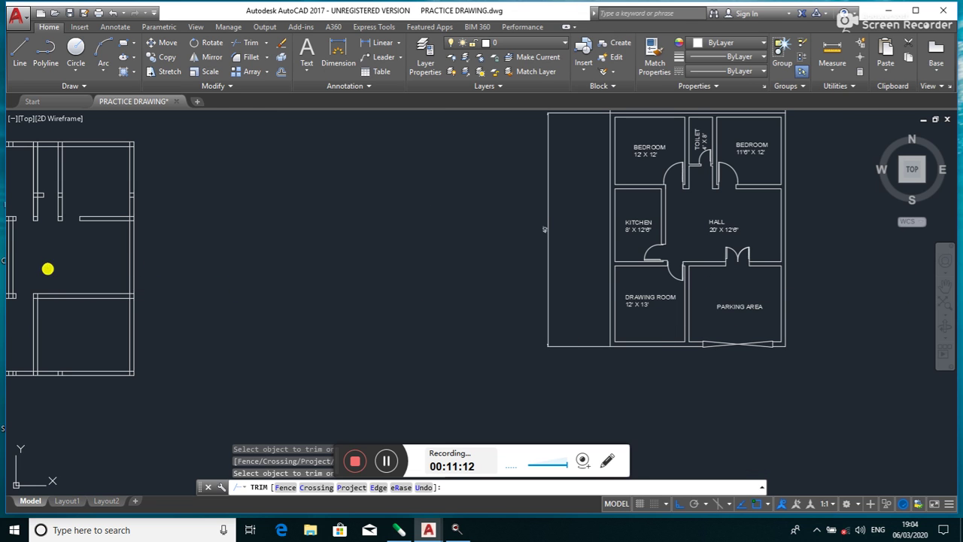
pyautogui.moveTo(47, 268); pyautogui.dragTo(281, 259, button='middle')
pyautogui.scroll(3, 283, 226)
pyautogui.scroll(-1, 286, 211)
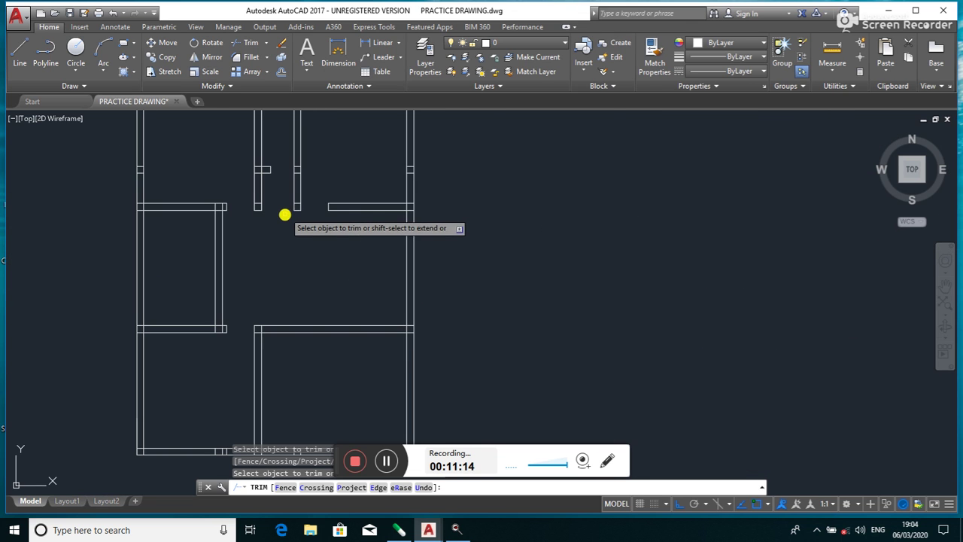
pyautogui.moveTo(289, 329); pyautogui.dragTo(276, 221, button='middle')
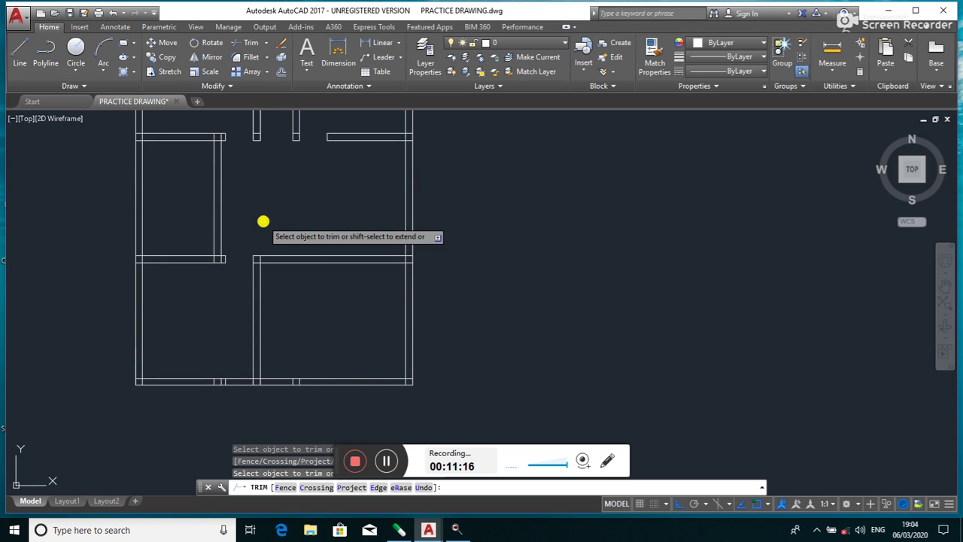
pyautogui.press('Return')
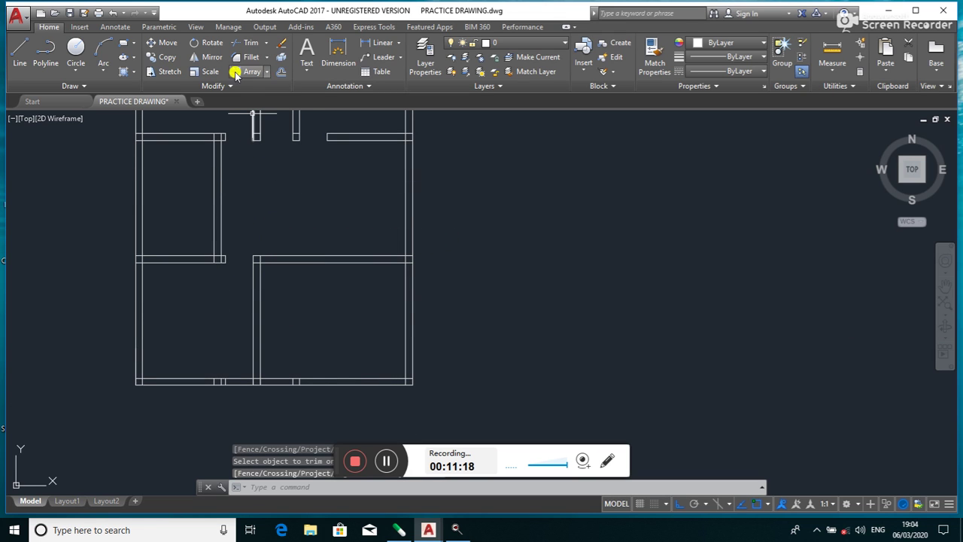
pyautogui.click(19, 52)
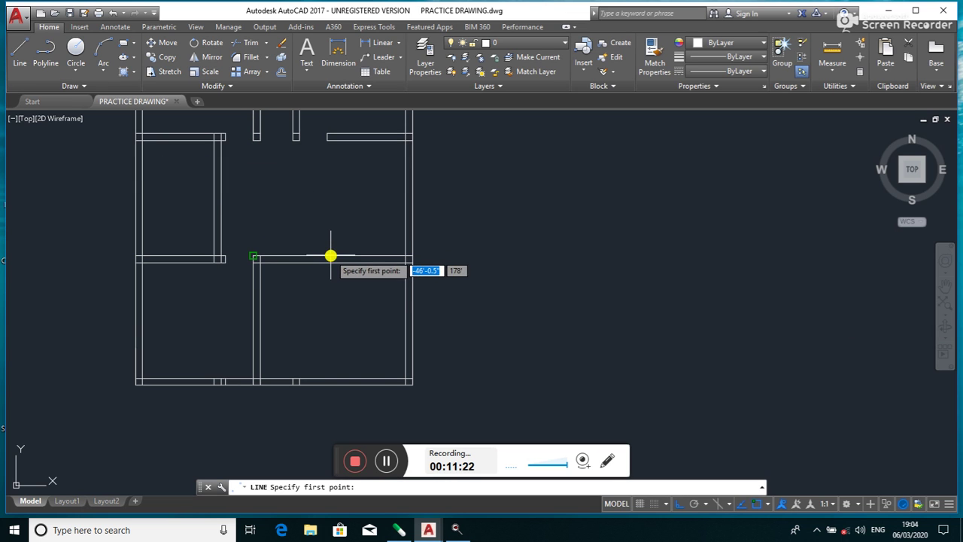
# - Draw a 15'9" horizontal line from the interior wall corner to the right exterior wall
pyautogui.press('Escape')
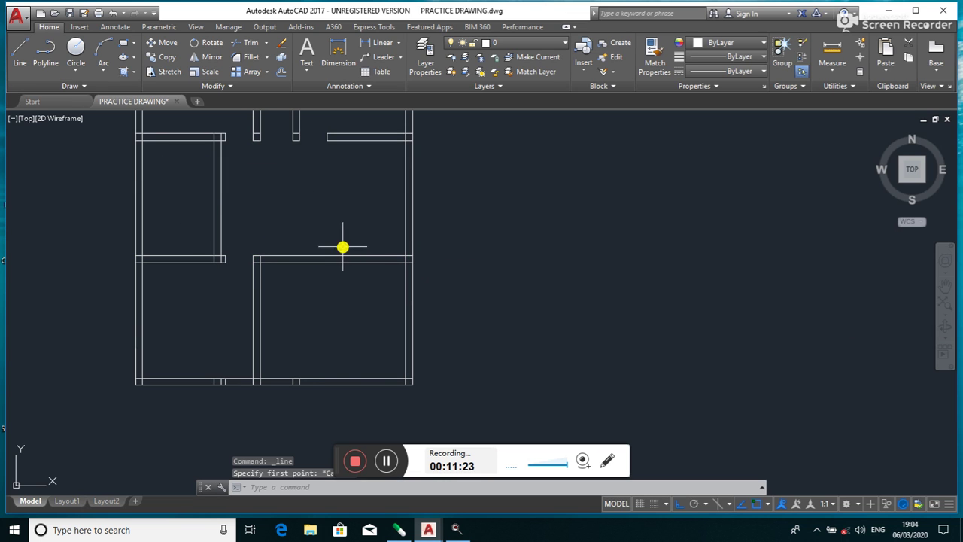
pyautogui.click(21, 52)
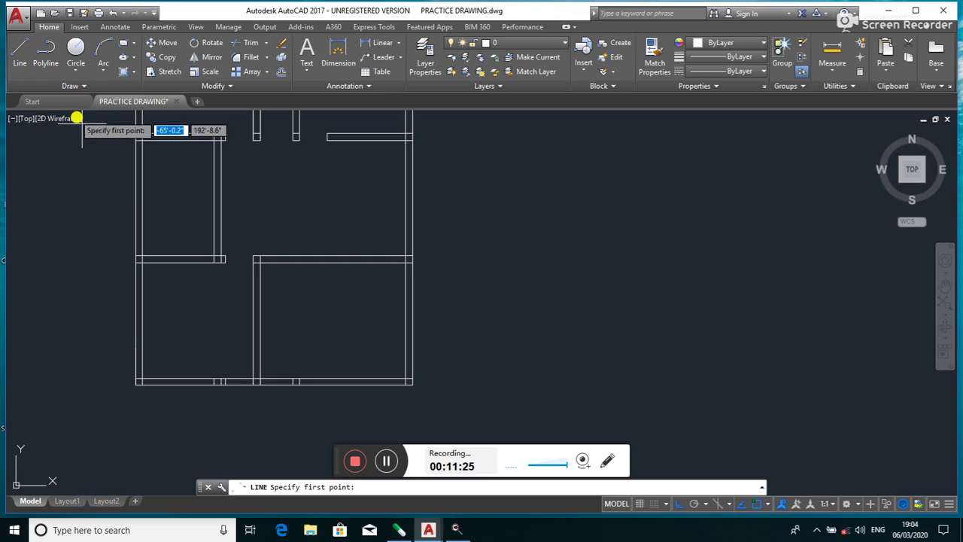
pyautogui.click(254, 257)
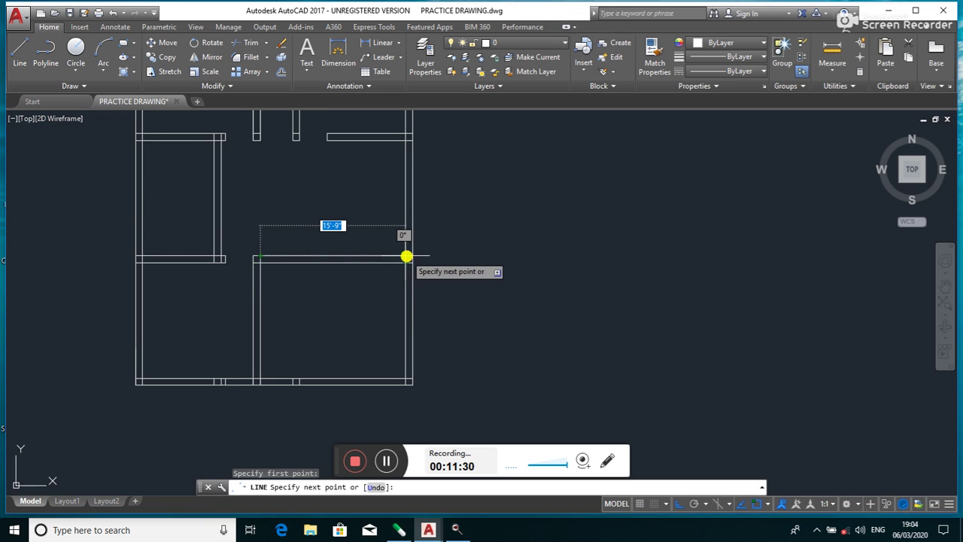
pyautogui.click(406, 257)
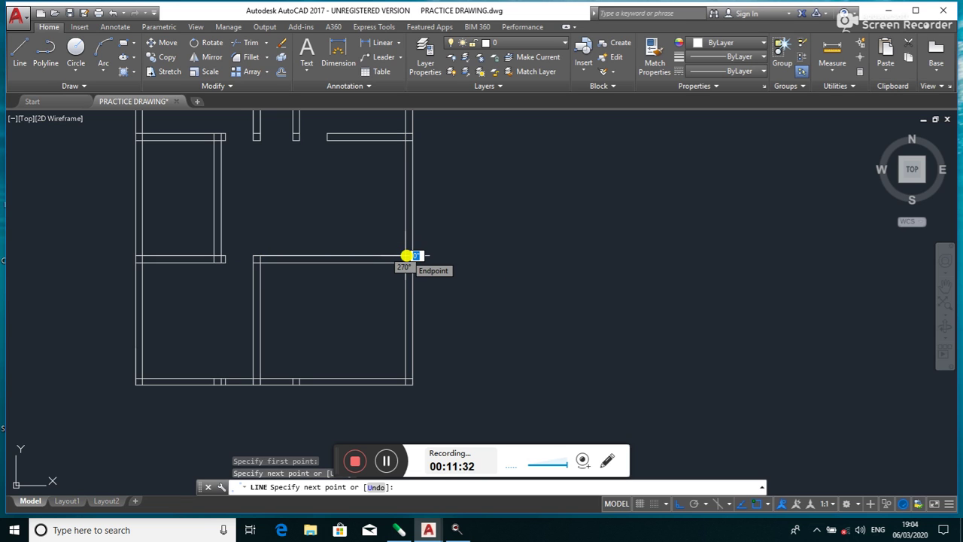
pyautogui.press('Return')
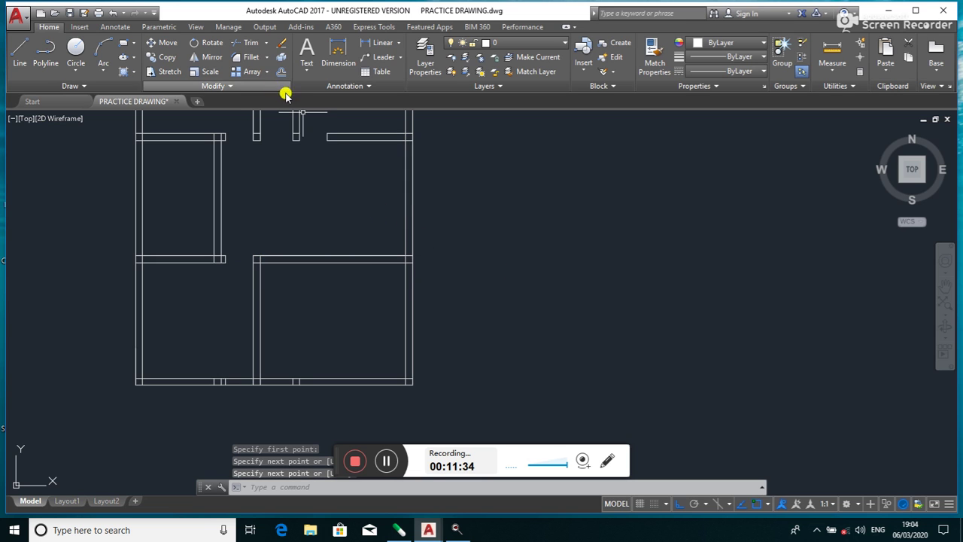
pyautogui.click(19, 56)
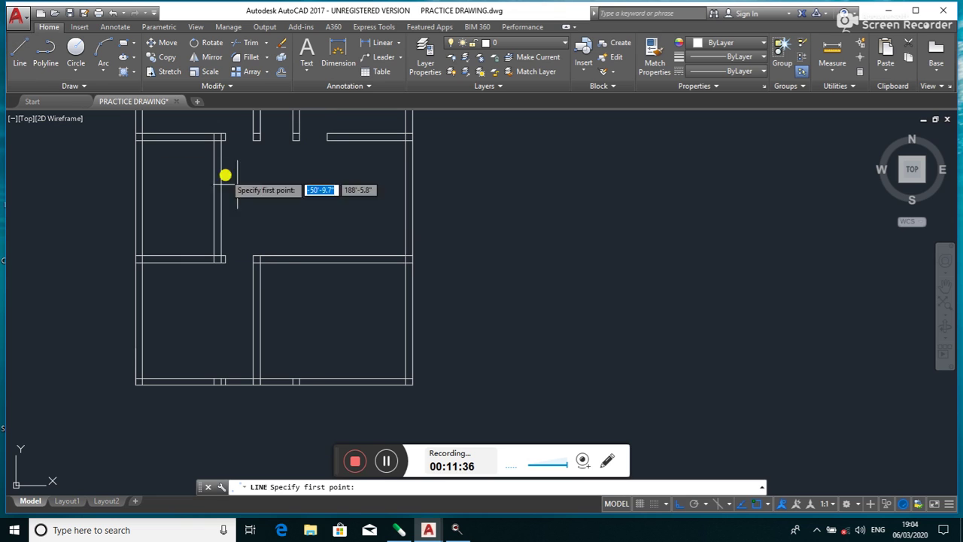
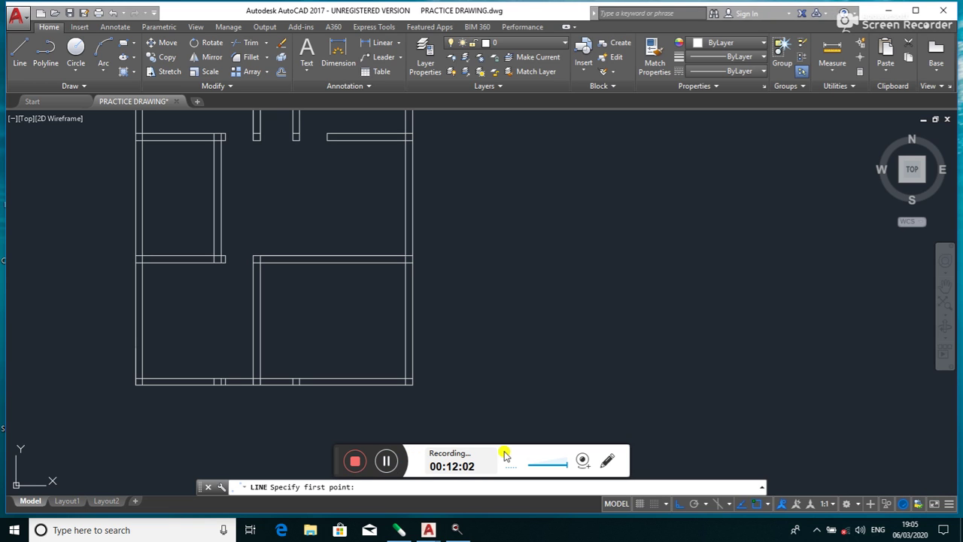
# - Turn on Midpoint object snapping in the status-bar snap settings
pyautogui.click(768, 503)
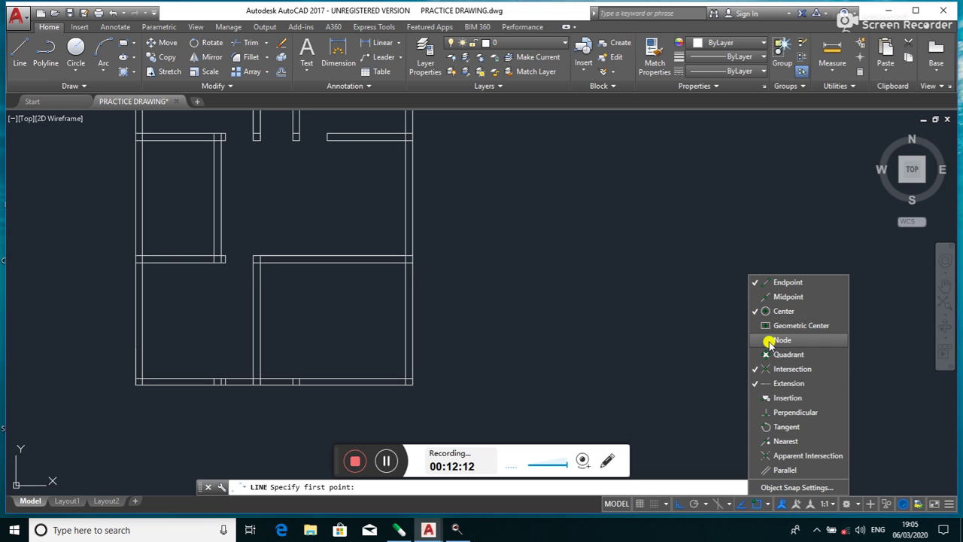
pyautogui.click(757, 300)
pyautogui.click(666, 333)
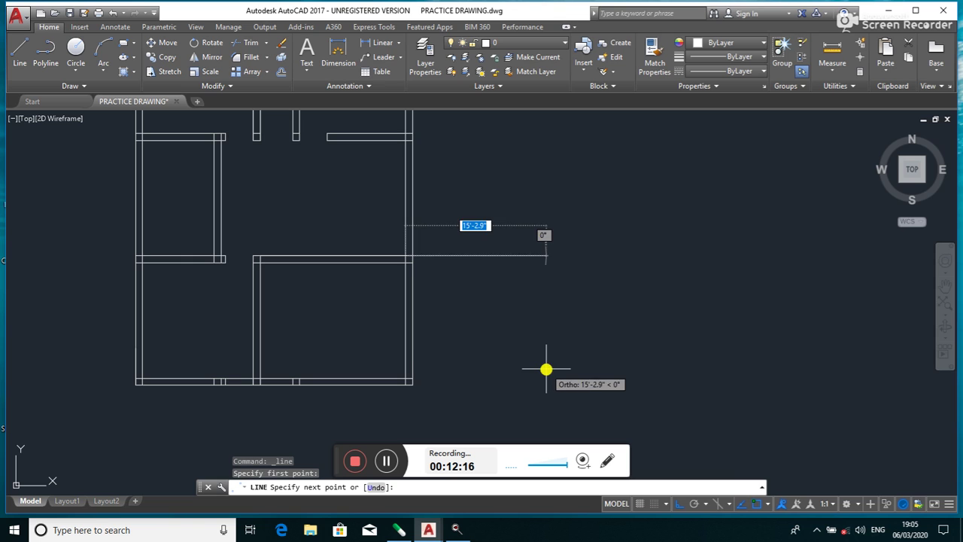
pyautogui.press('Escape')
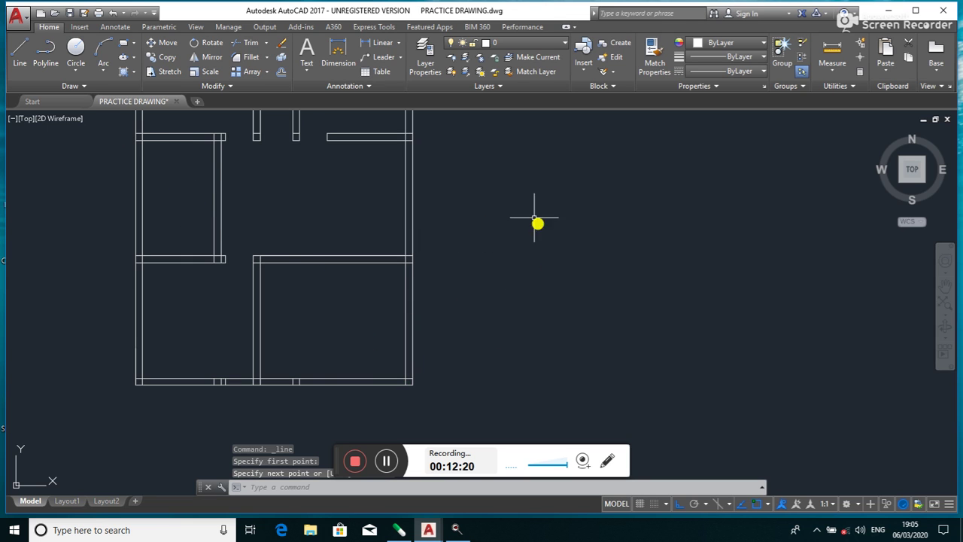
# - Draw a 9-inch line down from the midpoint of the lower-right room's top wall
pyautogui.click(27, 68)
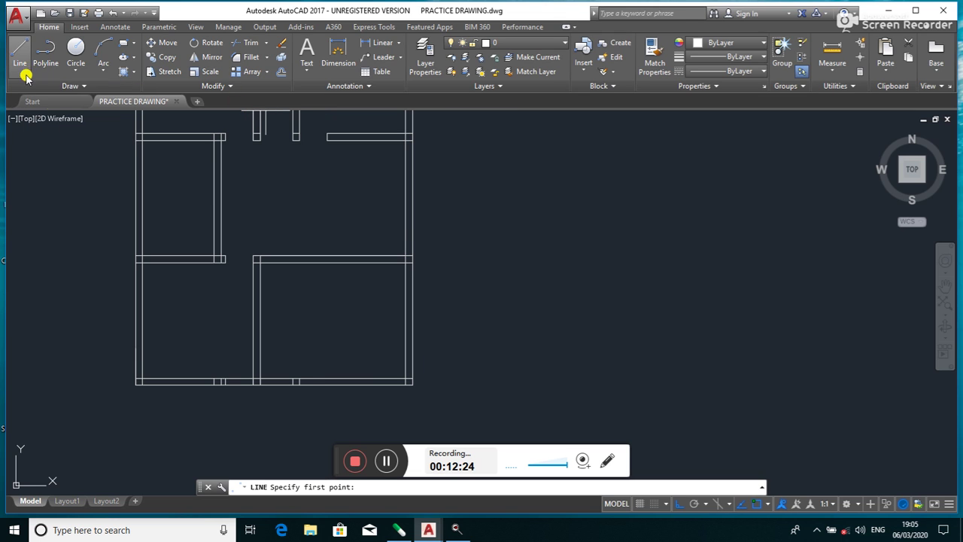
pyautogui.click(330, 259)
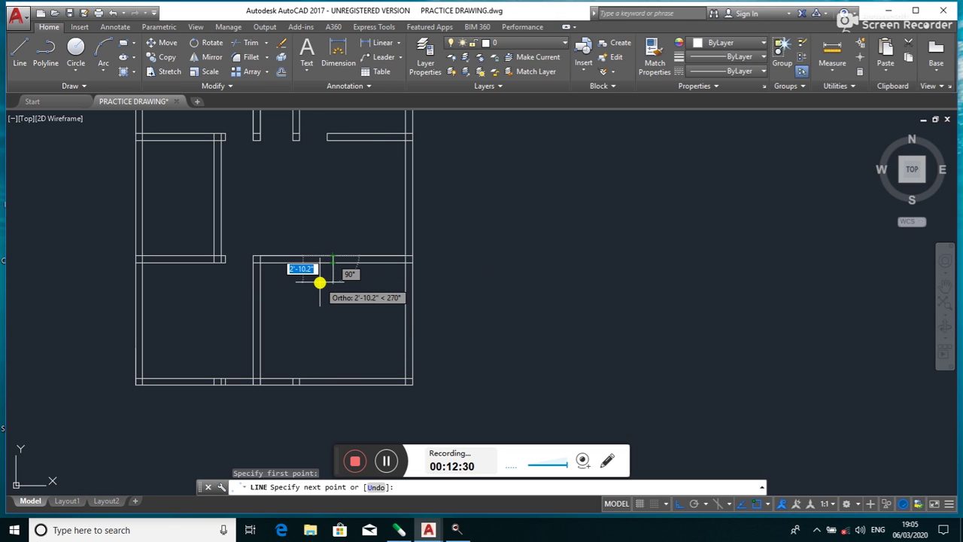
pyautogui.write('9')
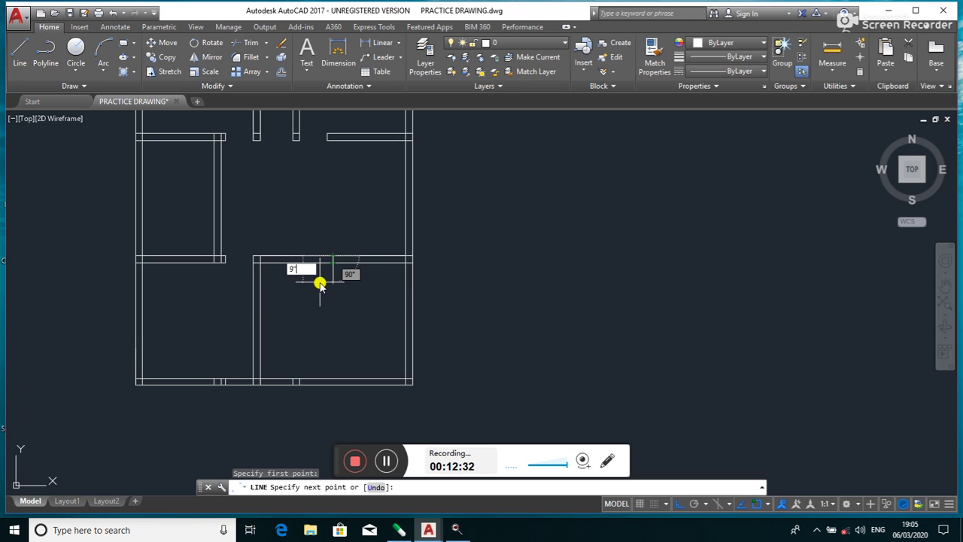
pyautogui.press('Return')
pyautogui.press('Return')
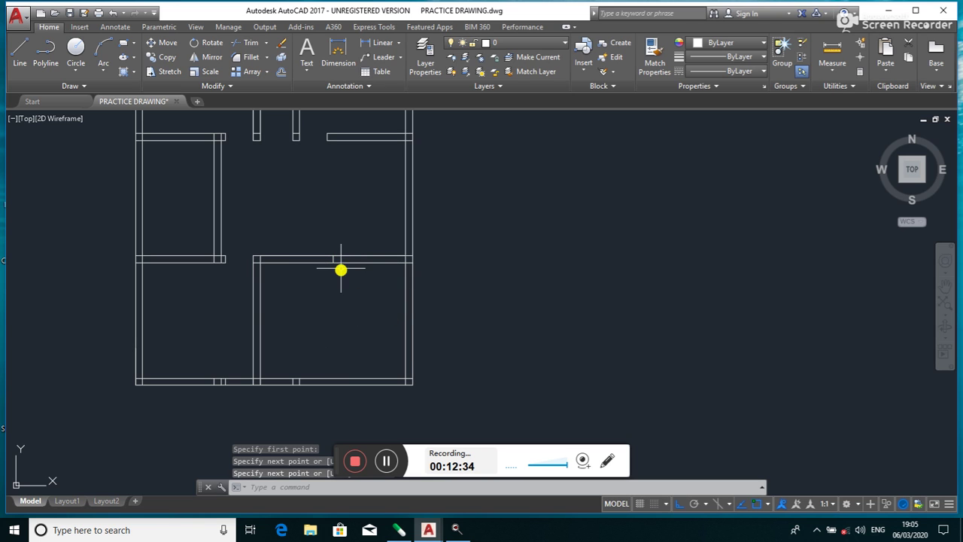
pyautogui.scroll(5, 339, 265)
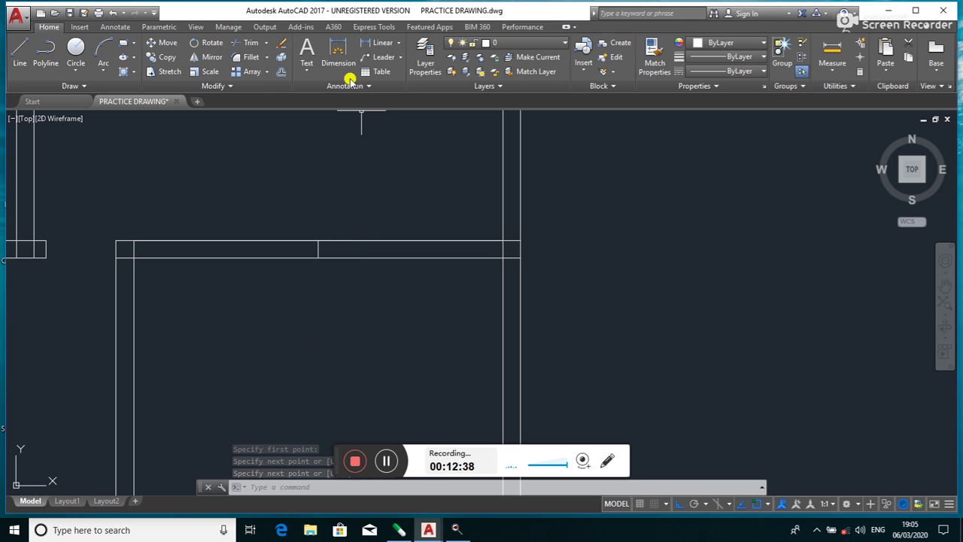
pyautogui.click(283, 71)
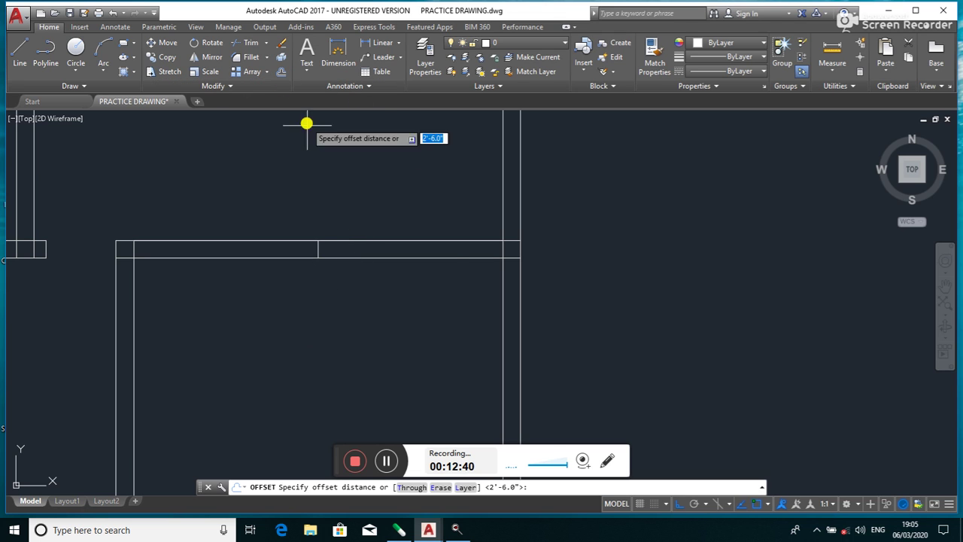
# - Offset the short guide line 2 inches to each side
pyautogui.click(318, 241)
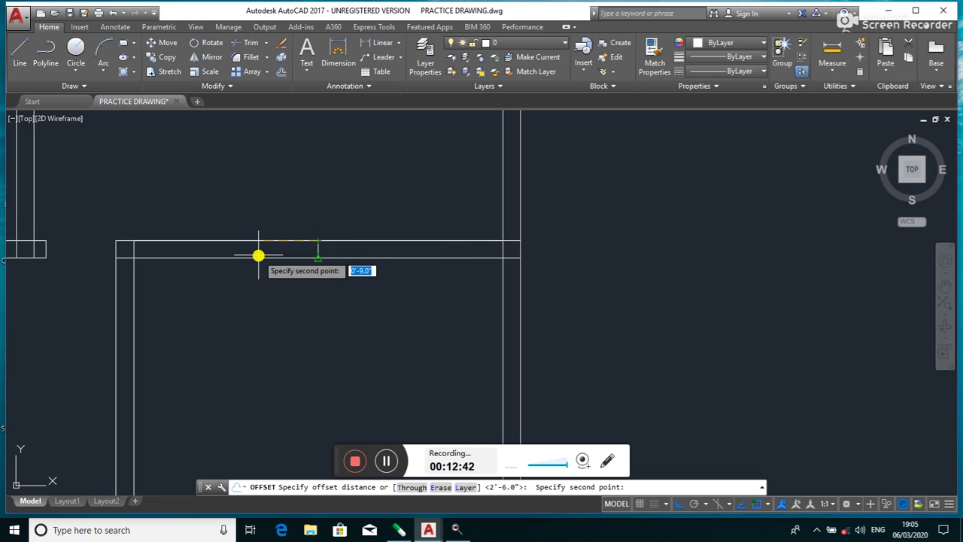
pyautogui.write('2')
pyautogui.press('Return')
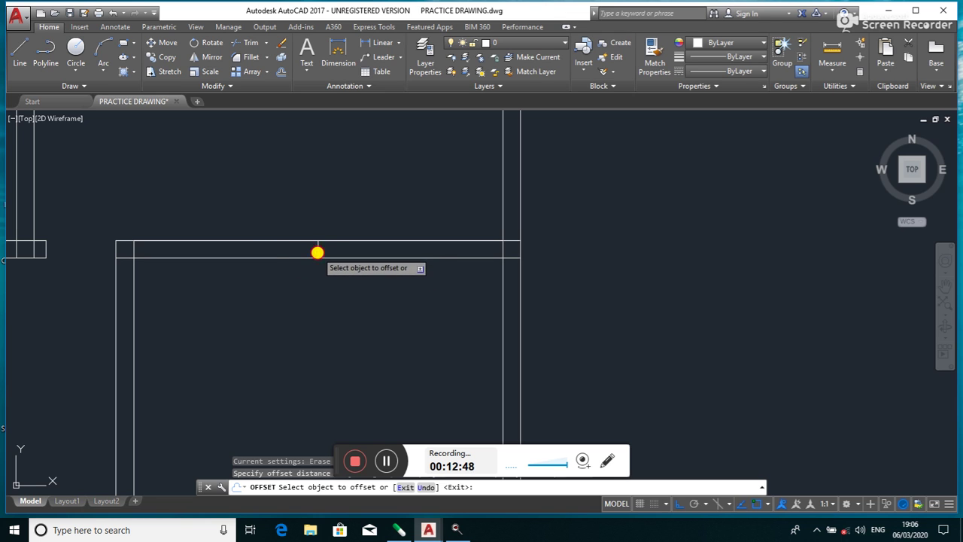
pyautogui.click(317, 251)
pyautogui.click(303, 253)
pyautogui.click(316, 250)
pyautogui.click(337, 248)
pyautogui.press('Return')
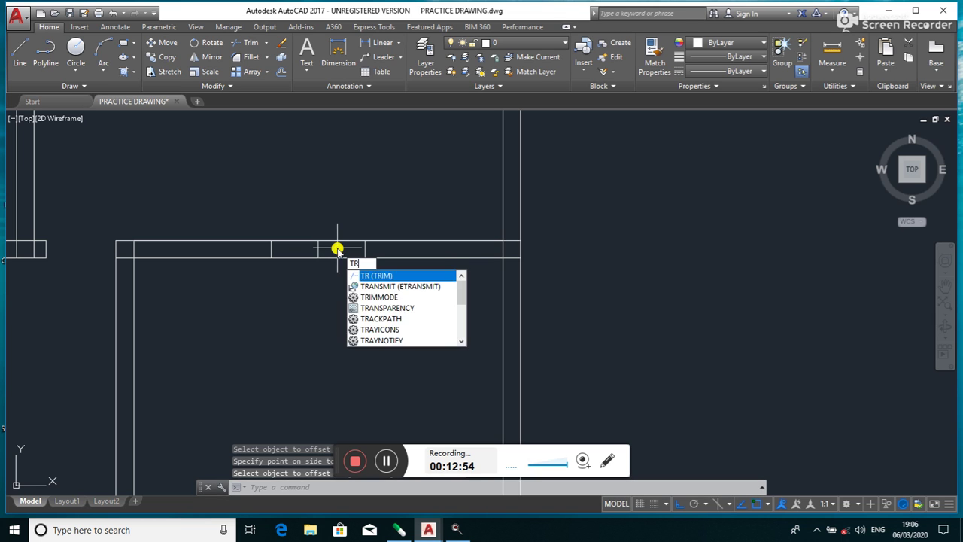
# - Trim the top wall lines between the two offset lines to open the doorway
pyautogui.press('Return')
pyautogui.press('Return')
pyautogui.click(338, 213)
pyautogui.click(323, 269)
pyautogui.click(315, 222)
pyautogui.click(293, 279)
pyautogui.press('Return')
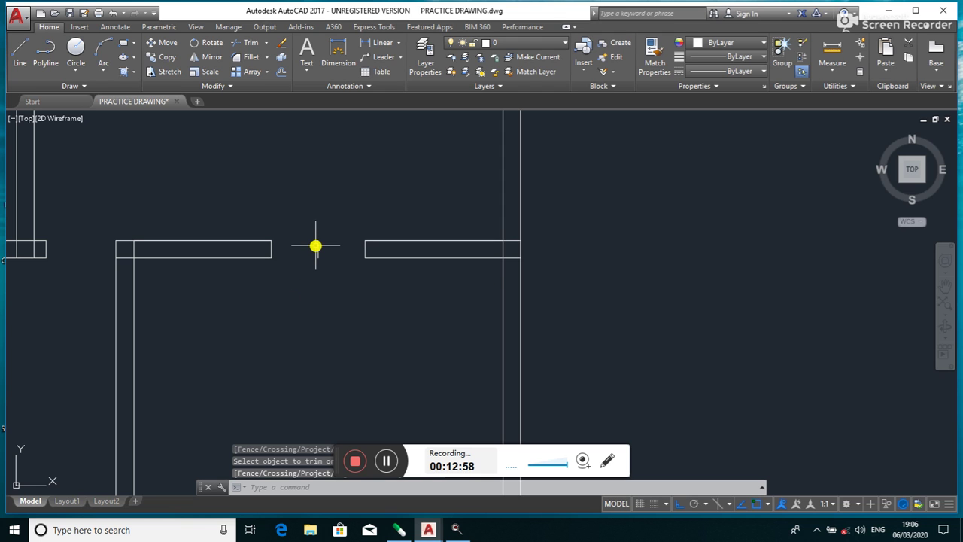
# - Erase the leftover guide line and bring the whole floor plan into view
pyautogui.click(318, 249)
pyautogui.press('Delete')
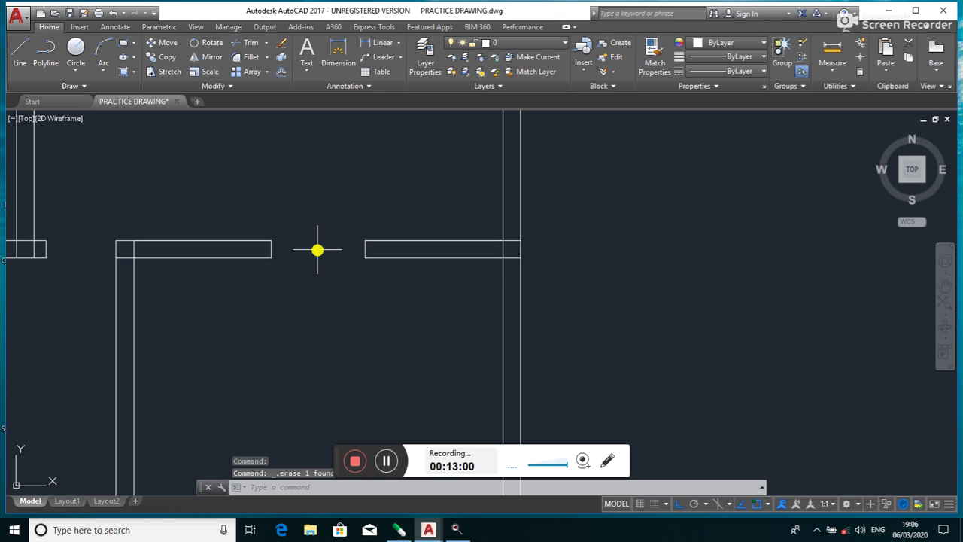
pyautogui.scroll(-4, 318, 249)
pyautogui.moveTo(251, 185); pyautogui.dragTo(308, 261, button='middle')
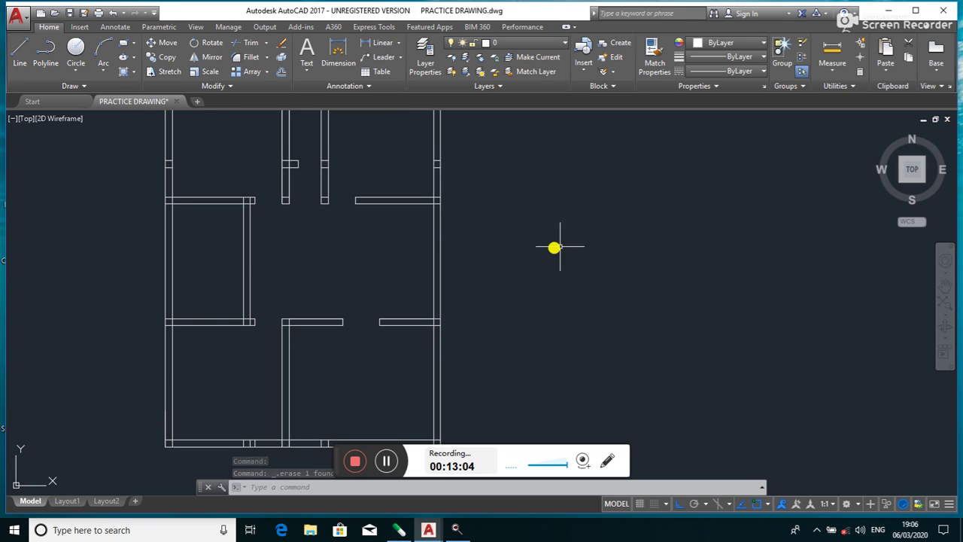
# - Frame both floor plans and bring up the Tool Palettes to pick Door - Imperial
pyautogui.scroll(-6, 560, 250)
pyautogui.scroll(4, 705, 242)
pyautogui.scroll(3, 630, 207)
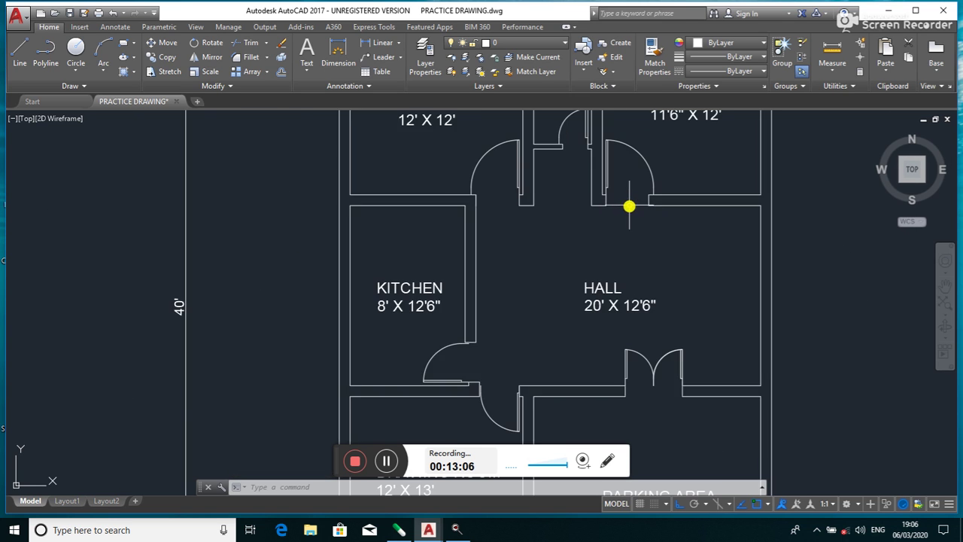
pyautogui.scroll(-4, 467, 211)
pyautogui.scroll(-3, 380, 231)
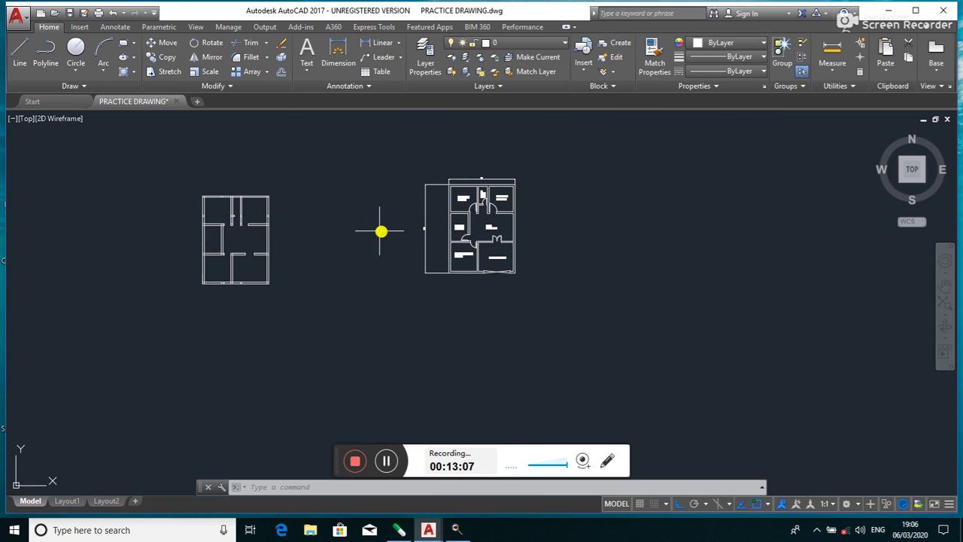
pyautogui.moveTo(240, 244); pyautogui.dragTo(311, 270, button='middle')
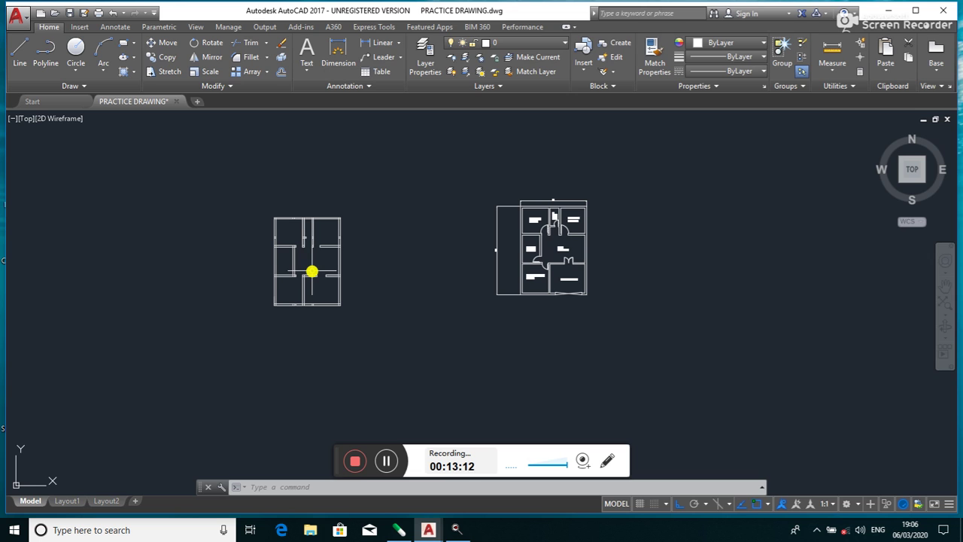
pyautogui.write('Too')
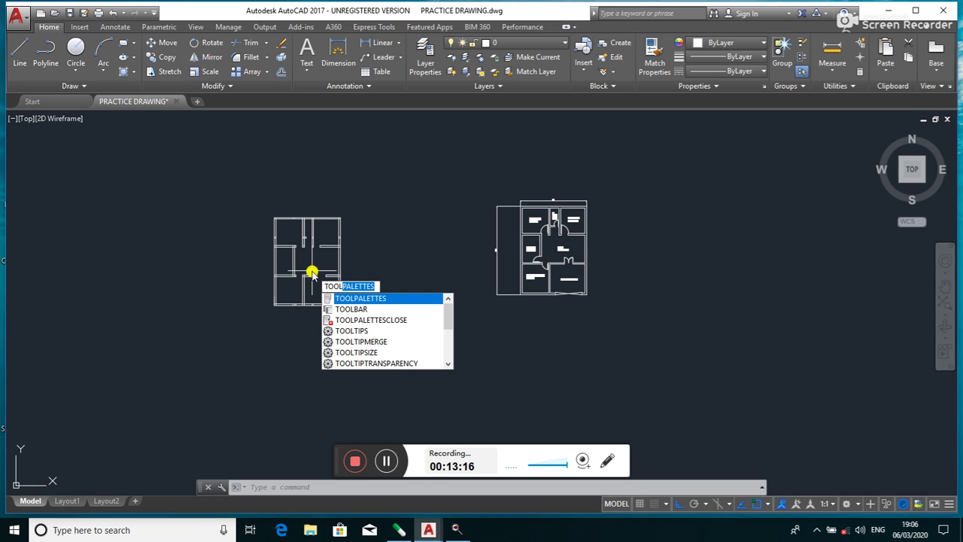
pyautogui.click(354, 299)
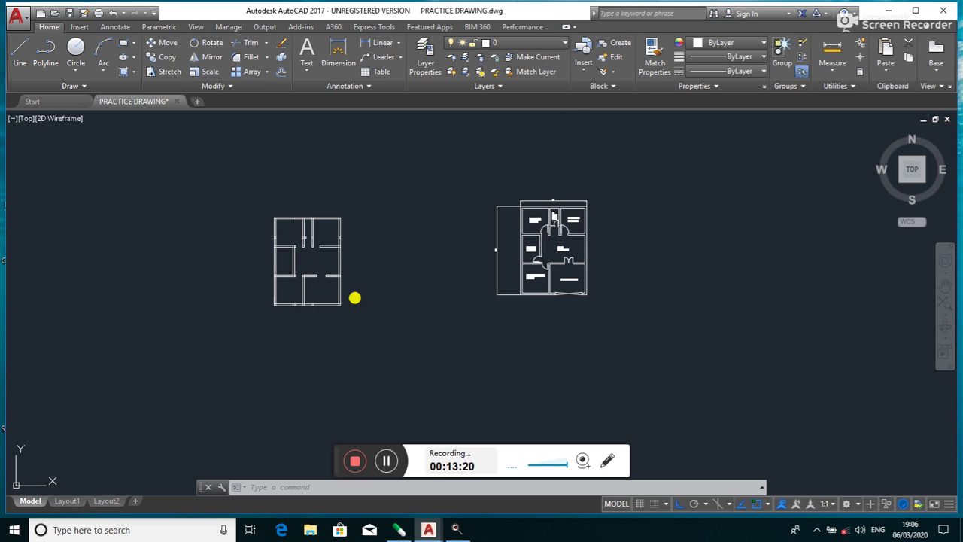
pyautogui.hotkey('ctrl', '3')
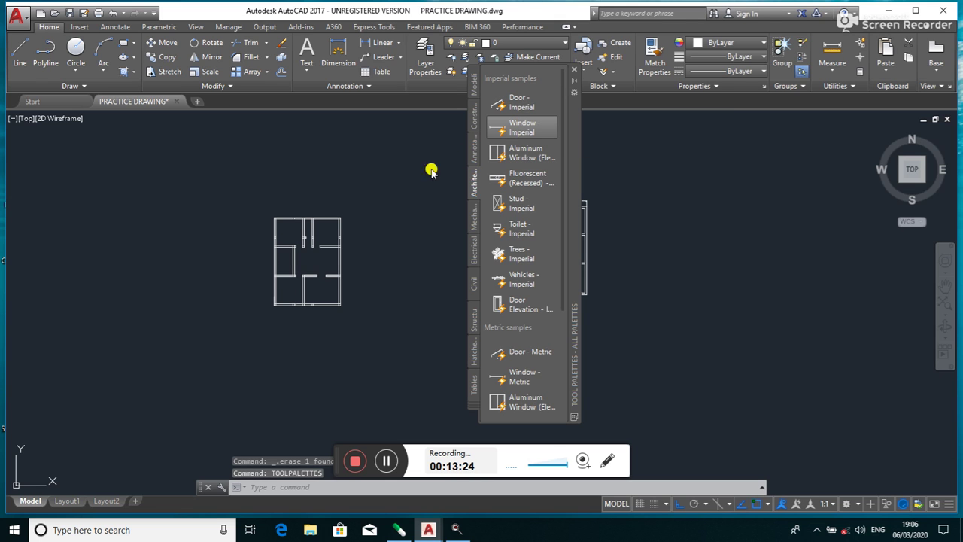
# - Place the imperial door block beside the plan and set its swing to open 90°
pyautogui.click(357, 237)
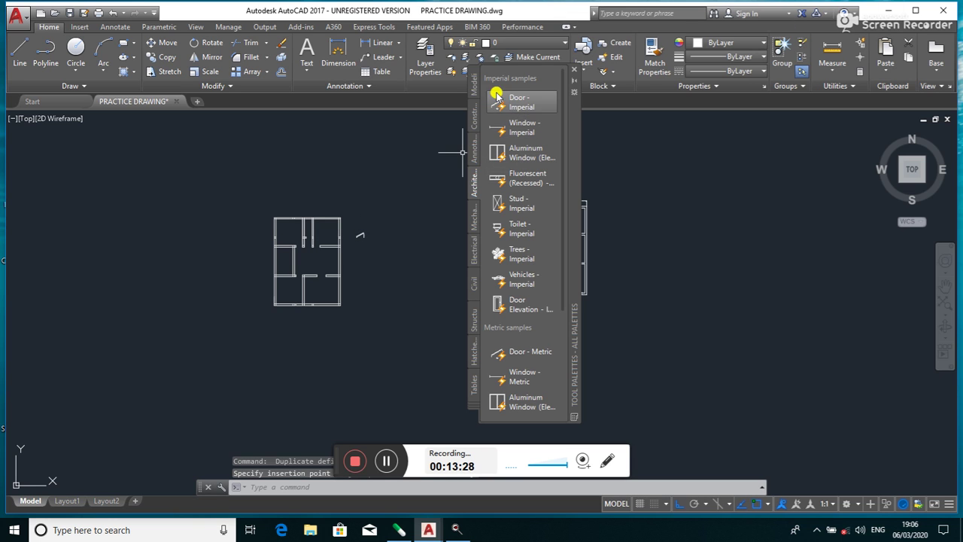
pyautogui.click(575, 68)
pyautogui.scroll(5, 379, 243)
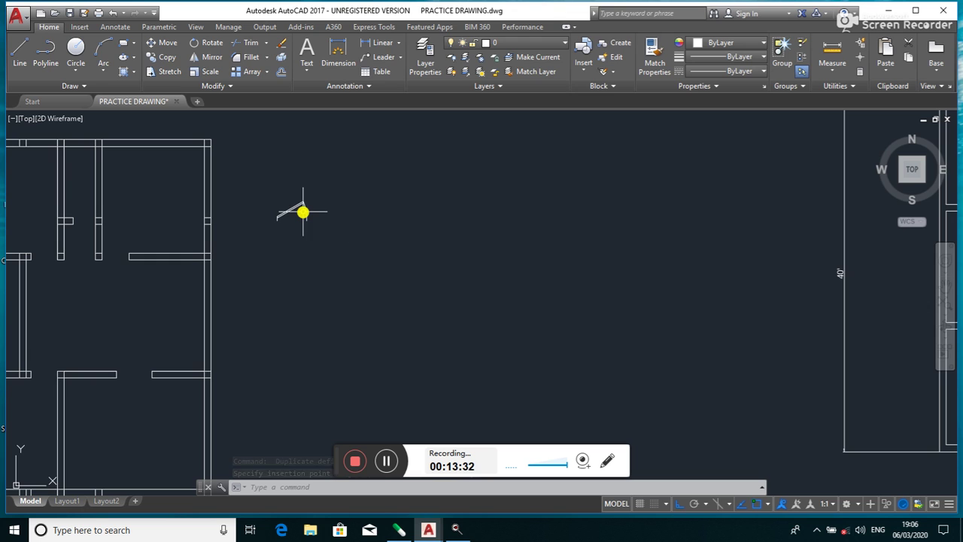
pyautogui.scroll(5, 298, 216)
pyautogui.moveTo(299, 219); pyautogui.dragTo(420, 277, button='middle')
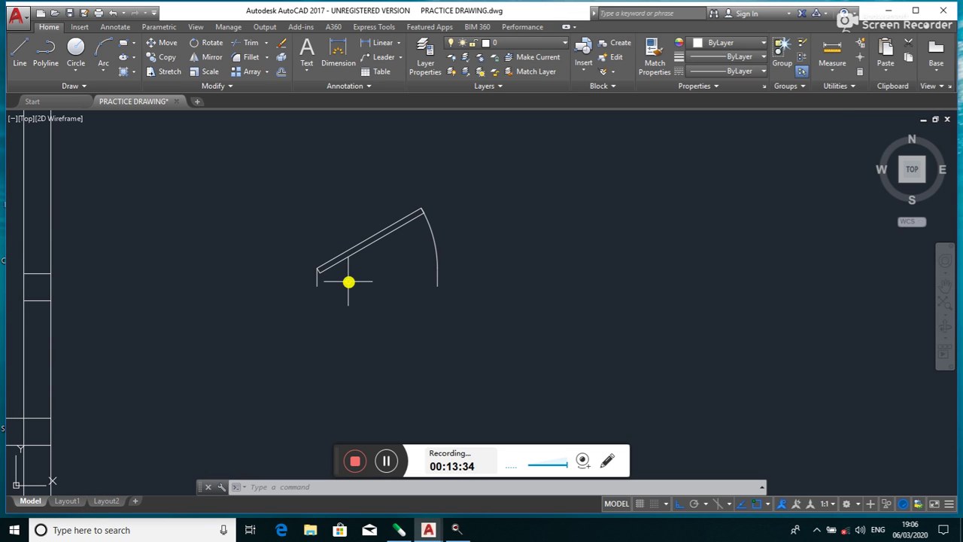
pyautogui.click(320, 272)
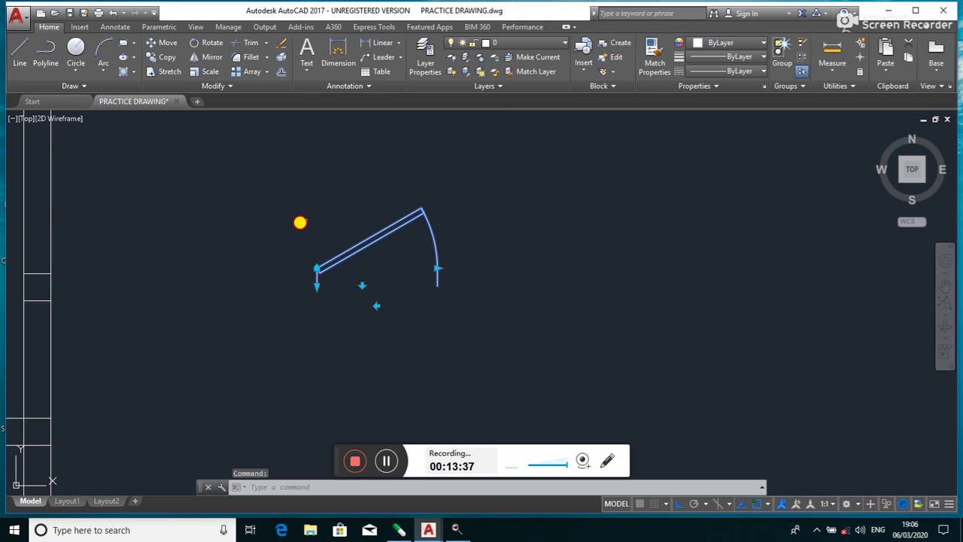
pyautogui.click(301, 222)
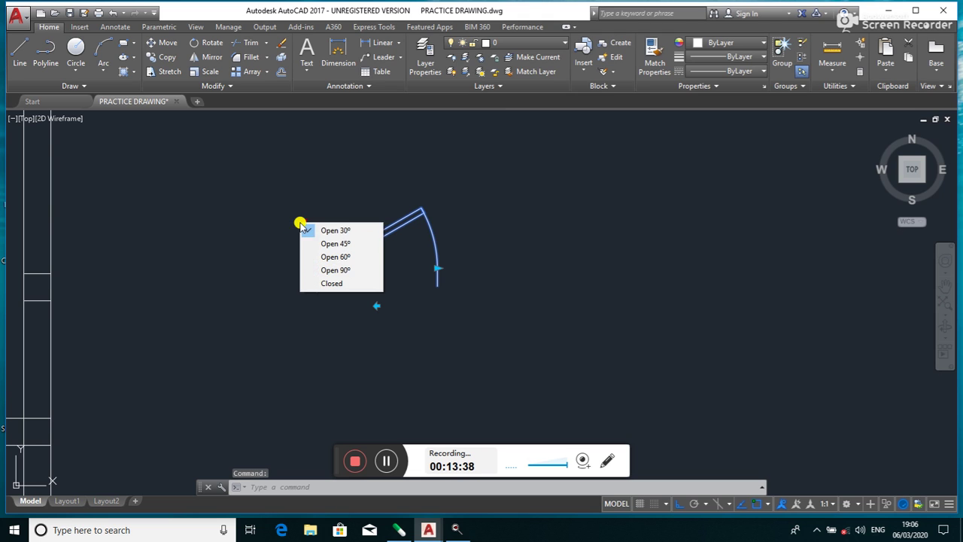
pyautogui.click(325, 269)
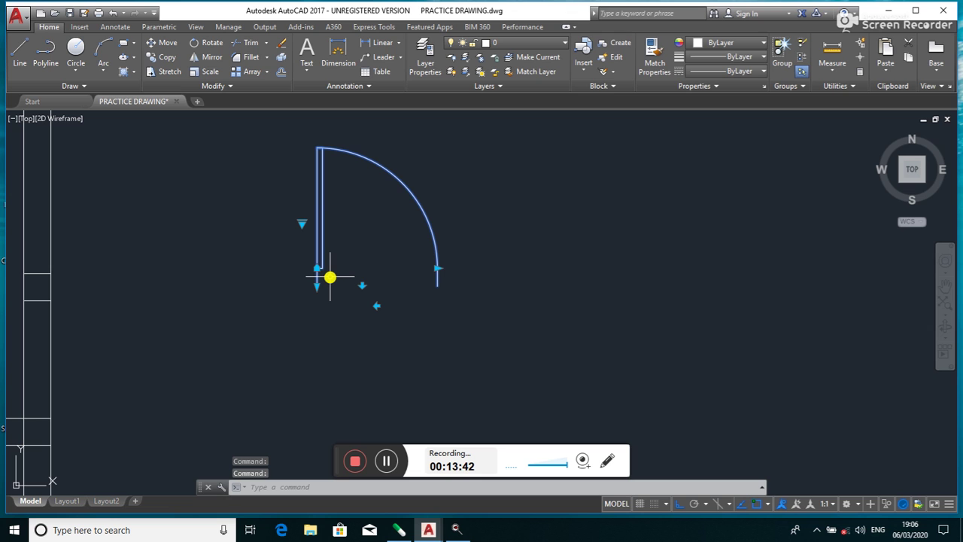
# - Zoom in on the interior wall opening and clear the door block selection
pyautogui.scroll(-5, 329, 277)
pyautogui.moveTo(196, 284)
pyautogui.mouseDown(button='middle')
pyautogui.moveTo(325, 311)
pyautogui.moveTo(378, 307)
pyautogui.mouseUp(button='middle')
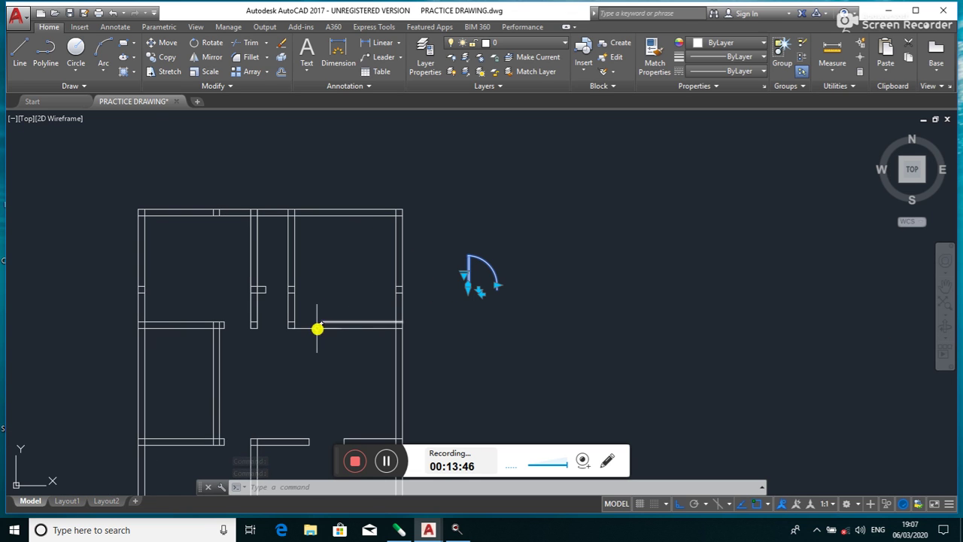
pyautogui.scroll(2, 303, 340)
pyautogui.moveTo(303, 340); pyautogui.dragTo(380, 277, button='middle')
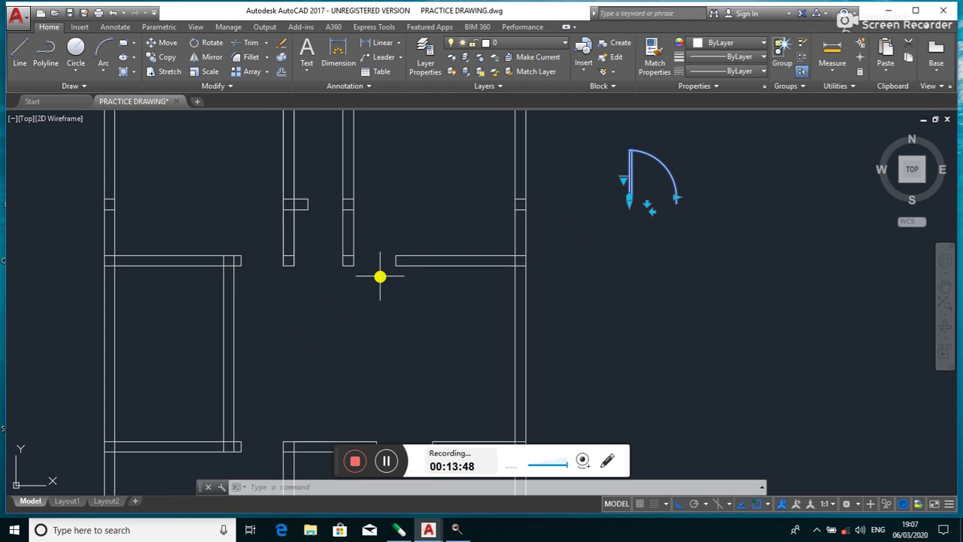
pyautogui.scroll(2, 366, 263)
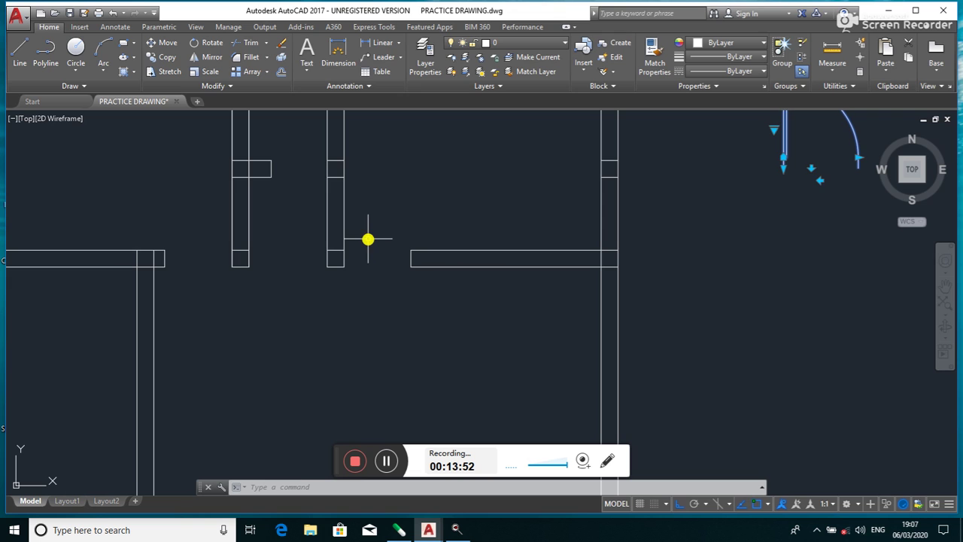
pyautogui.press('Escape')
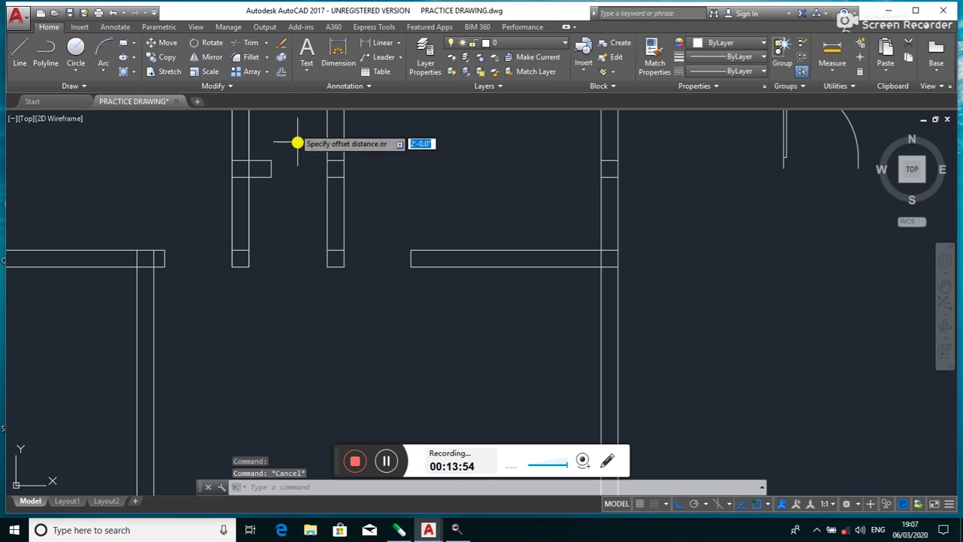
# - Offset the right wall line 3 inches rightward and the left wall line 3 inches leftward
pyautogui.click(281, 71)
pyautogui.click(338, 265)
pyautogui.press('Escape')
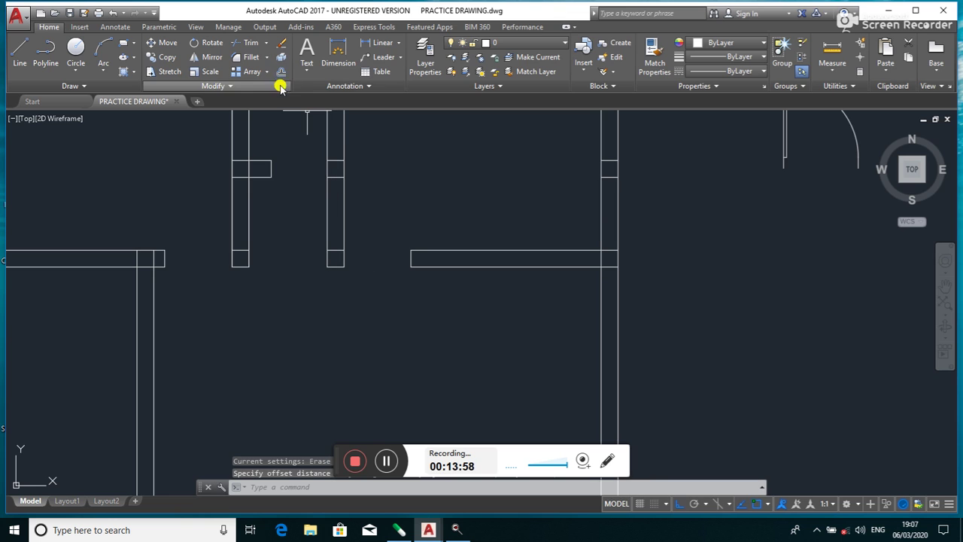
pyautogui.press('Return')
pyautogui.click(344, 267)
pyautogui.write('3')
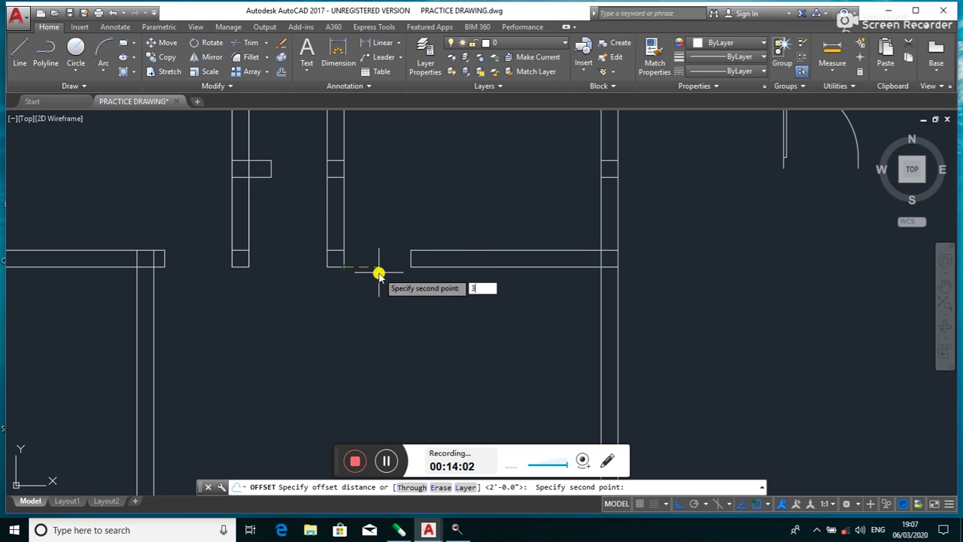
pyautogui.press('Return')
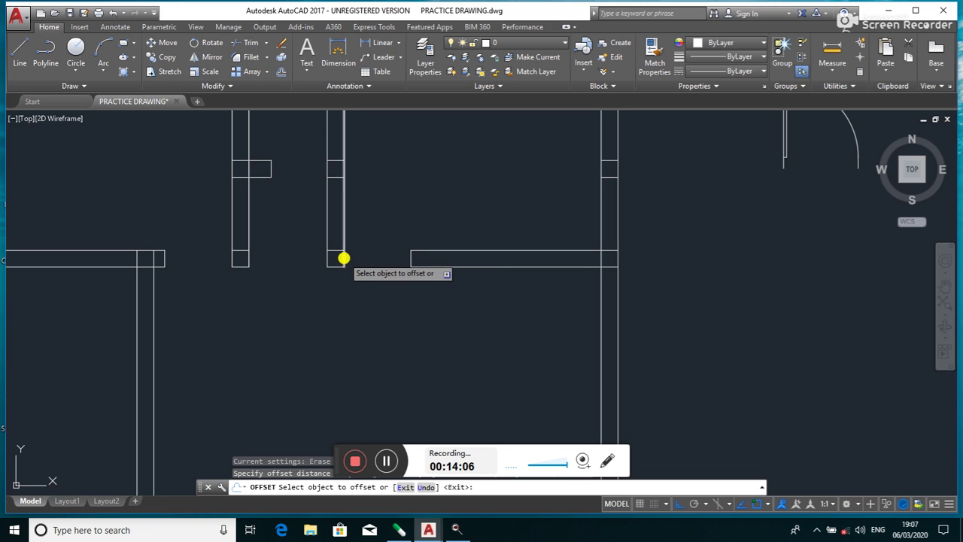
pyautogui.click(344, 258)
pyautogui.click(358, 251)
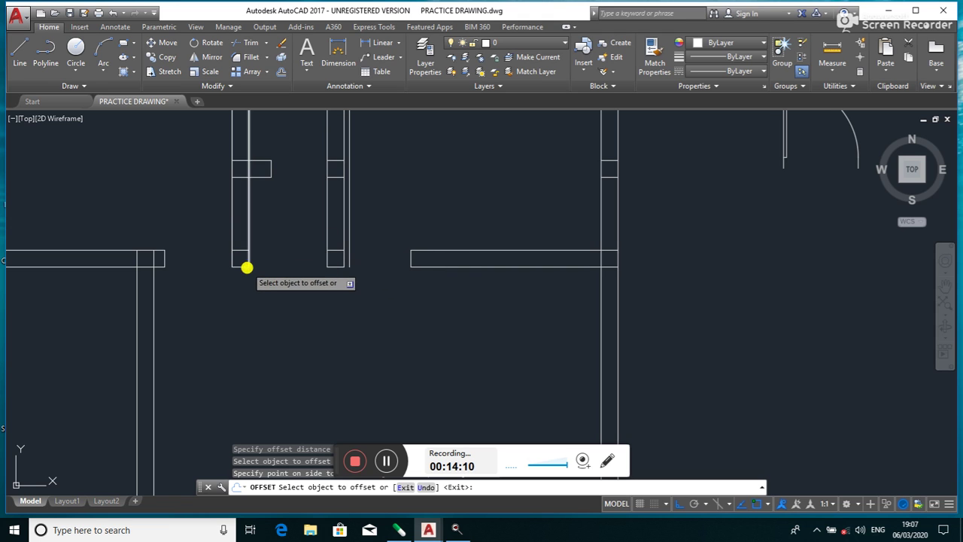
pyautogui.click(231, 259)
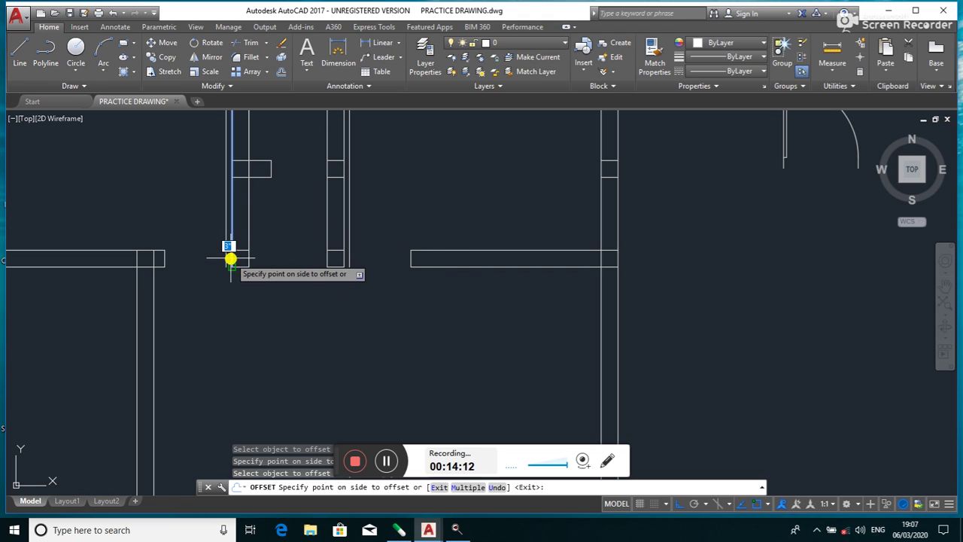
pyautogui.click(207, 254)
pyautogui.press('Escape')
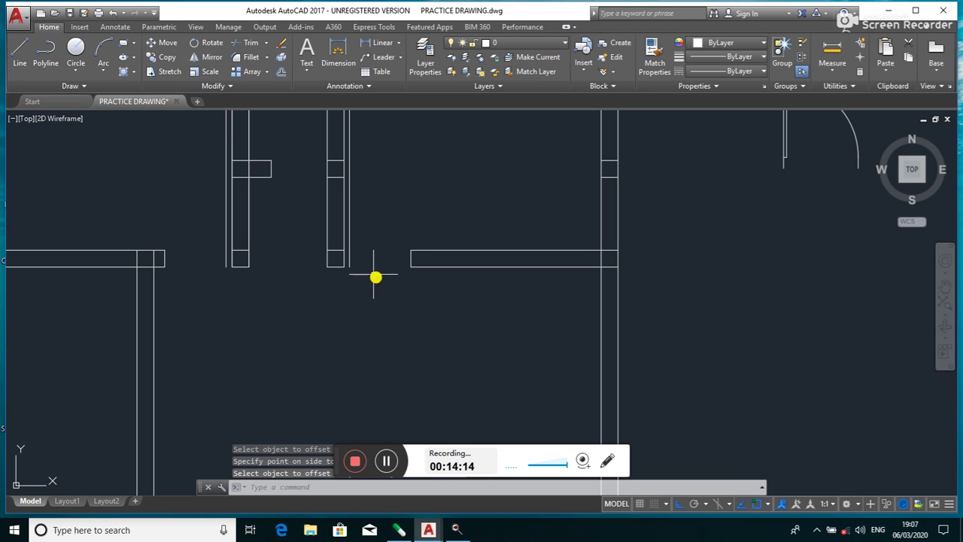
pyautogui.scroll(5, 365, 265)
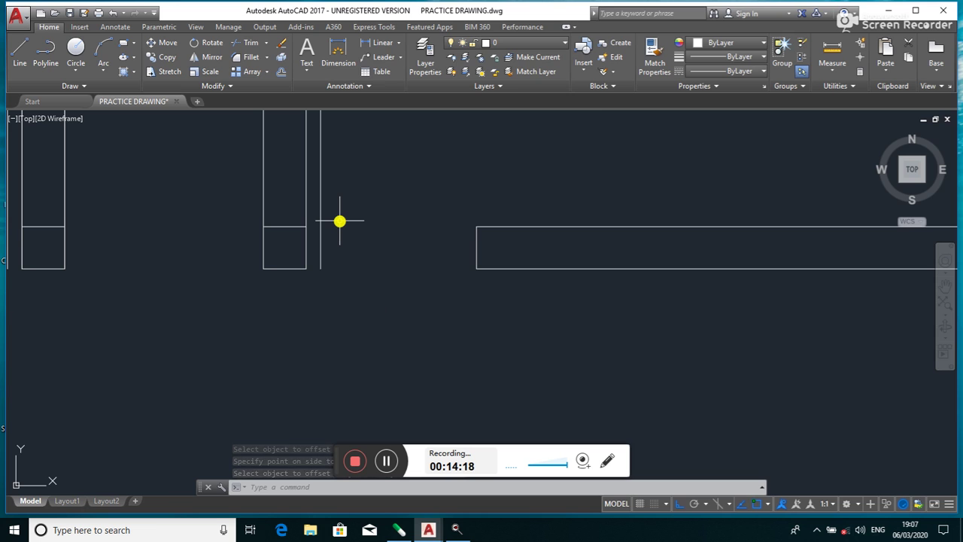
# - Extend the horizontal wall line to the new vertical offset line
pyautogui.write('o')
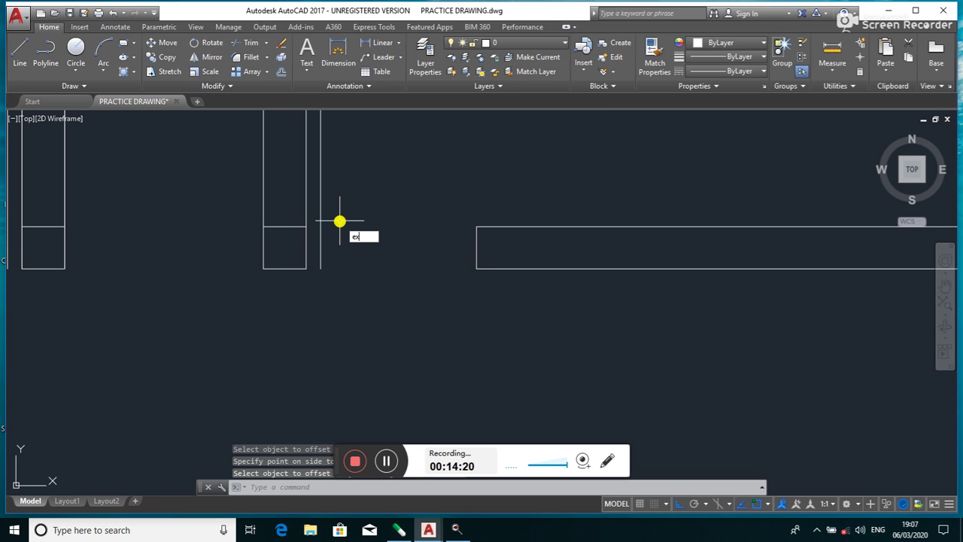
pyautogui.press('Return')
pyautogui.press('Return')
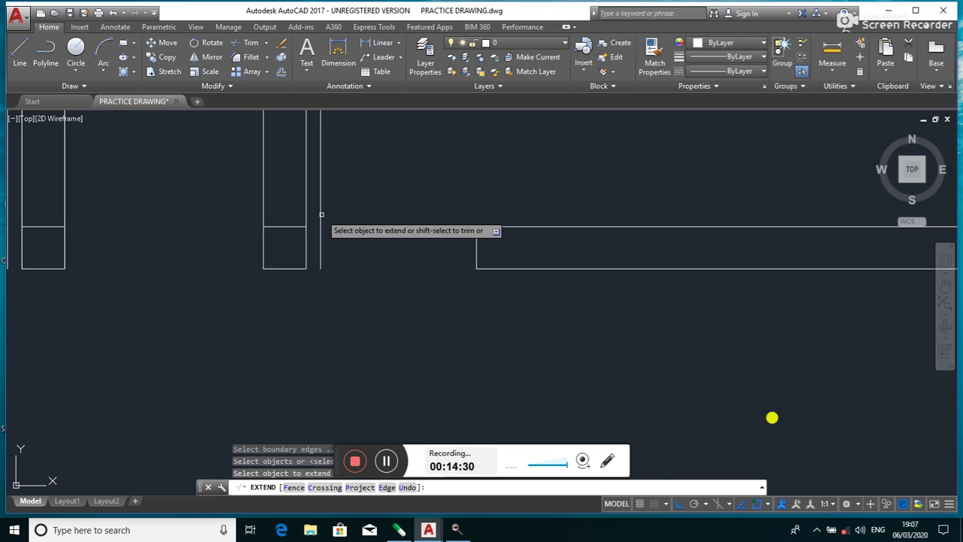
pyautogui.press('Escape')
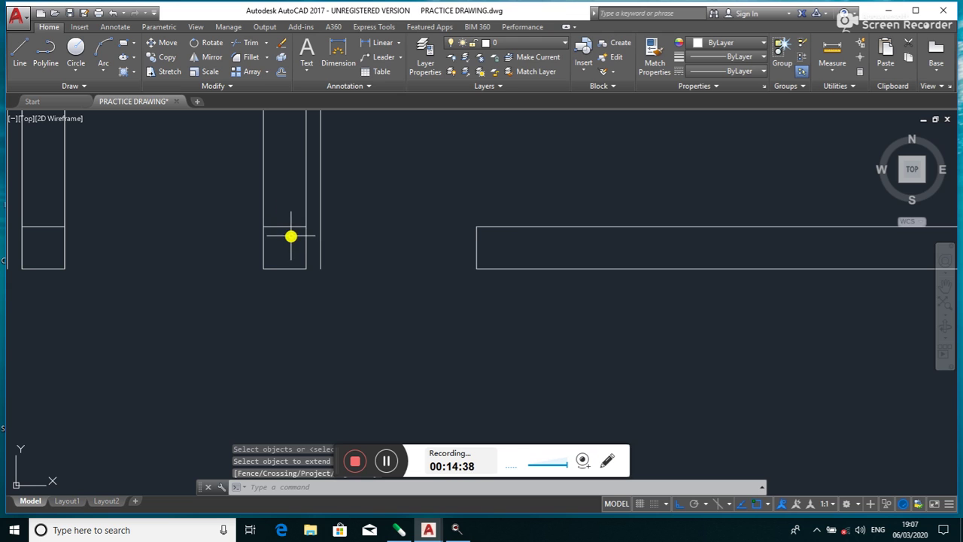
pyautogui.press('Return')
pyautogui.press('Return')
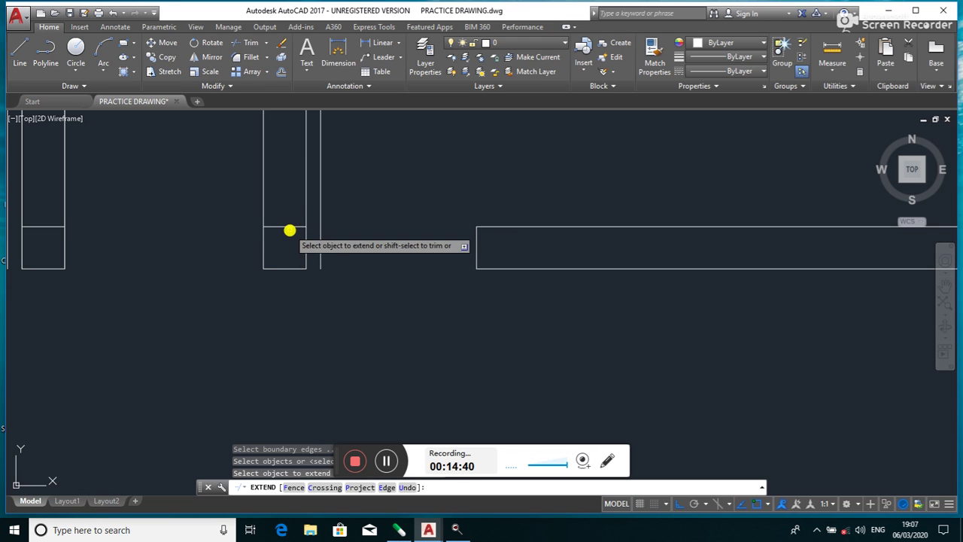
pyautogui.click(290, 228)
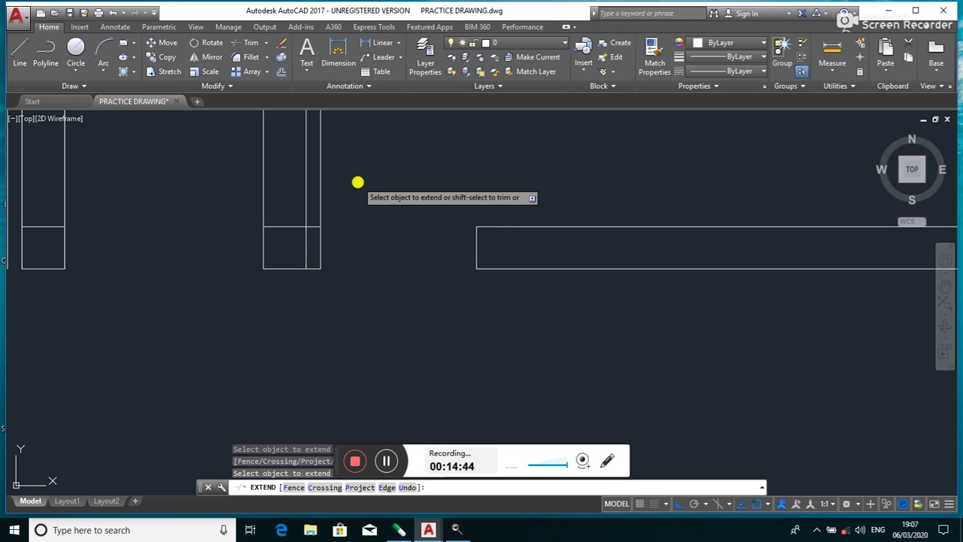
pyautogui.press('Return')
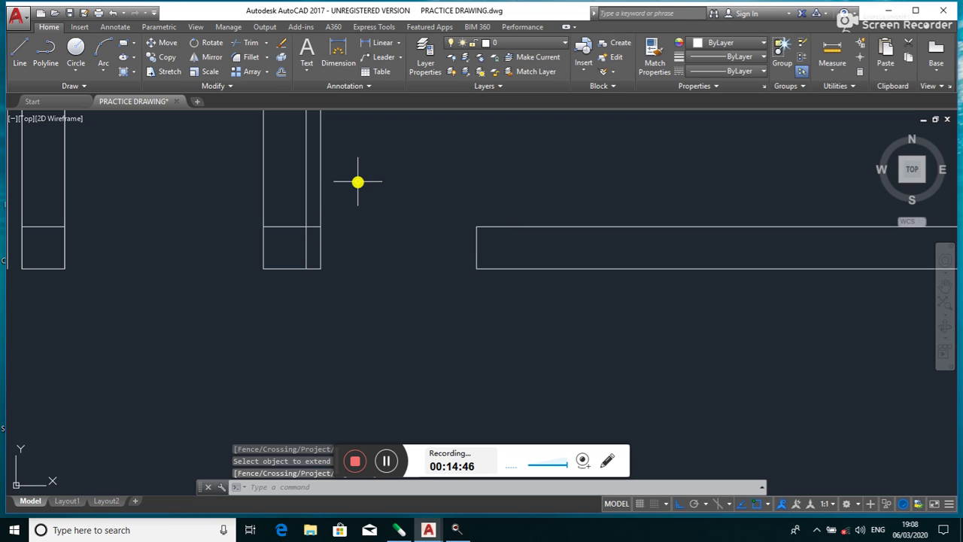
pyautogui.write('TR')
# - Trim away the excess vertical, horizontal and bottom segments at the first wall end
pyautogui.press('Return')
pyautogui.press('Return')
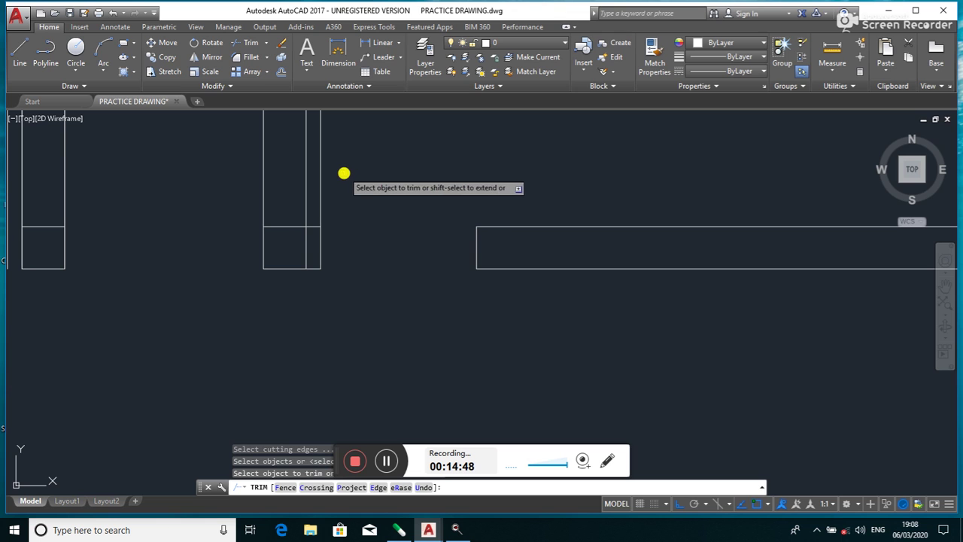
pyautogui.click(338, 176)
pyautogui.click(311, 200)
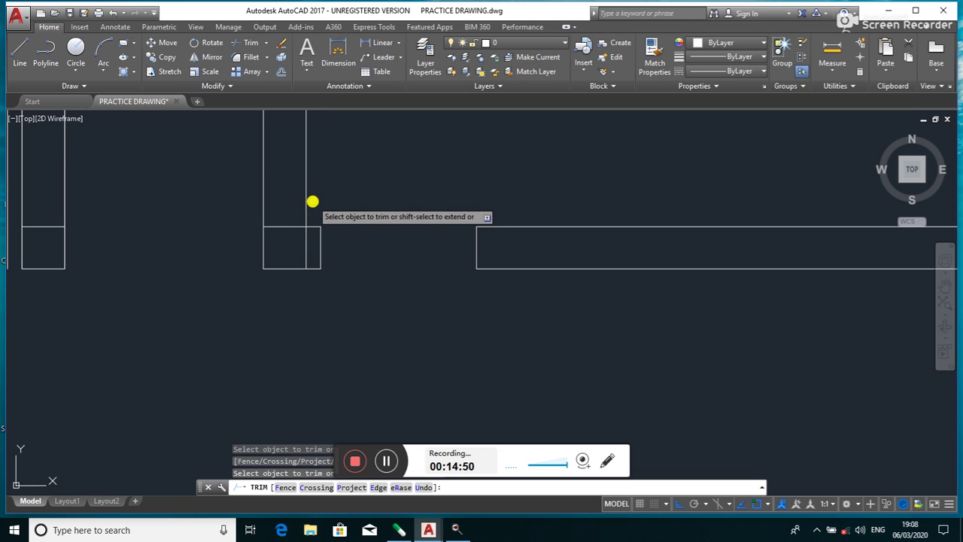
pyautogui.click(292, 218)
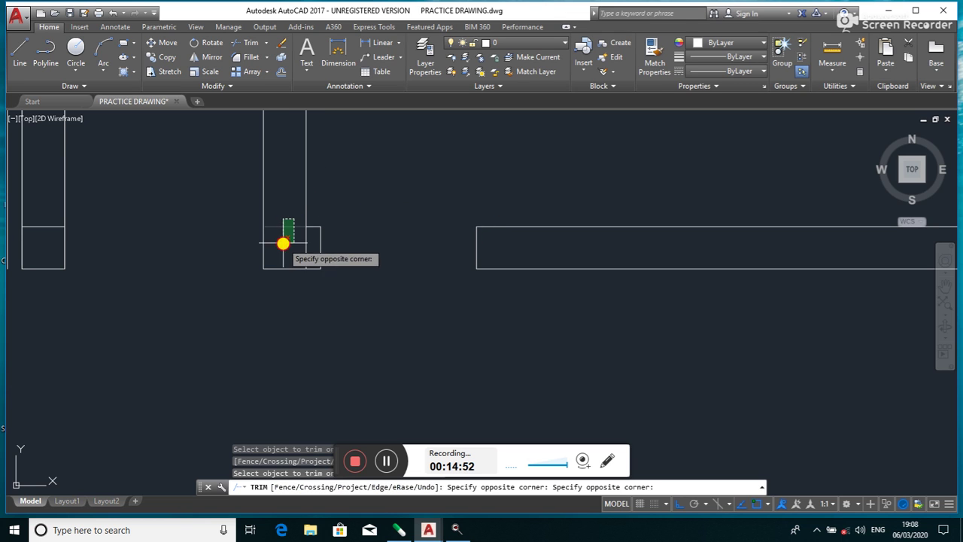
pyautogui.click(299, 249)
pyautogui.click(328, 275)
pyautogui.click(299, 243)
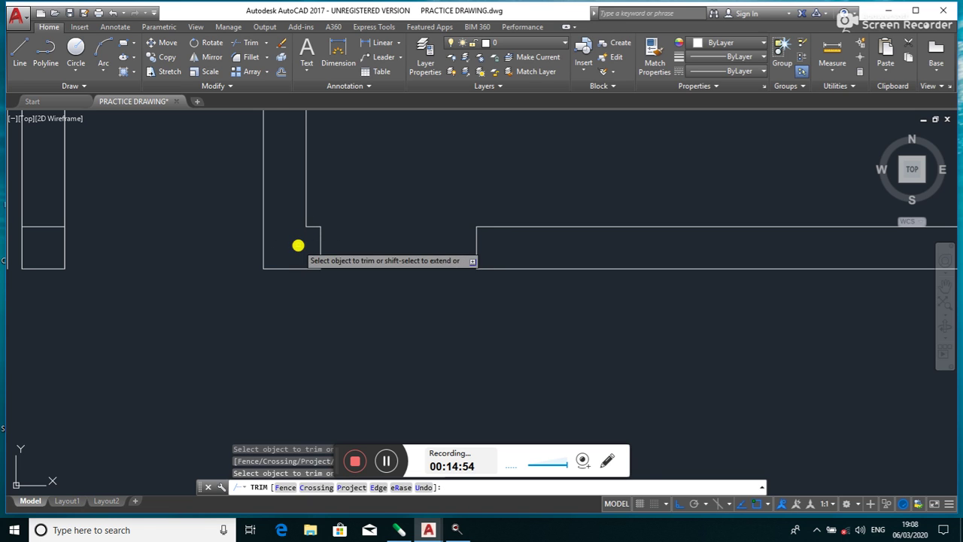
pyautogui.scroll(1, 135, 254)
pyautogui.scroll(2, 256, 277)
pyautogui.scroll(1, 208, 235)
pyautogui.scroll(1, 210, 237)
pyautogui.scroll(-1, 218, 249)
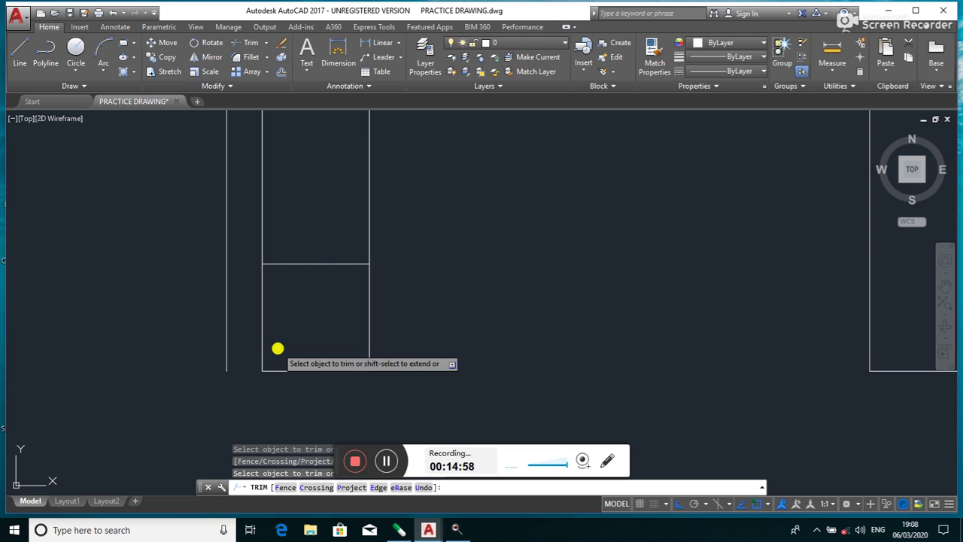
pyautogui.press('Escape')
# - Extend the horizontal line and the bottom line left to the wall
pyautogui.write('x')
pyautogui.press('Return')
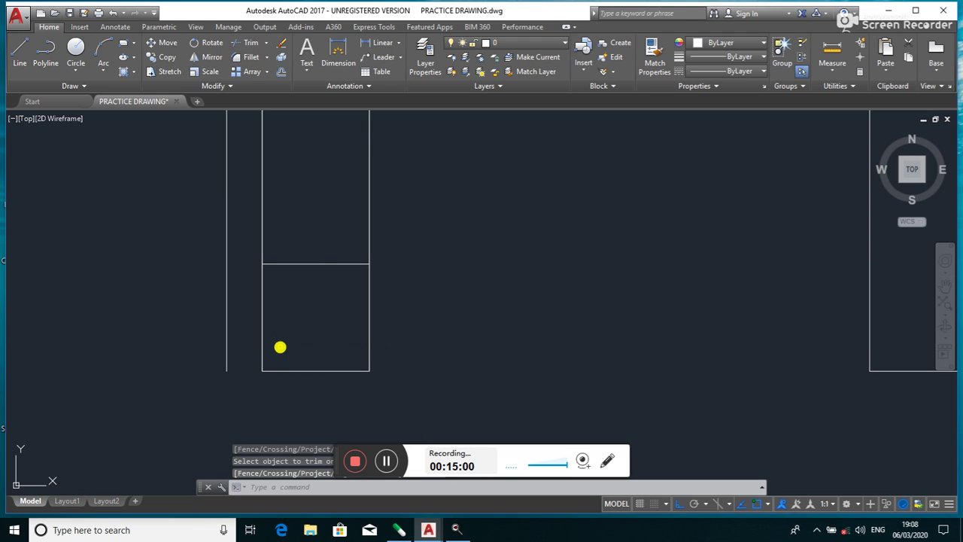
pyautogui.press('Return')
pyautogui.click(296, 263)
pyautogui.click(300, 370)
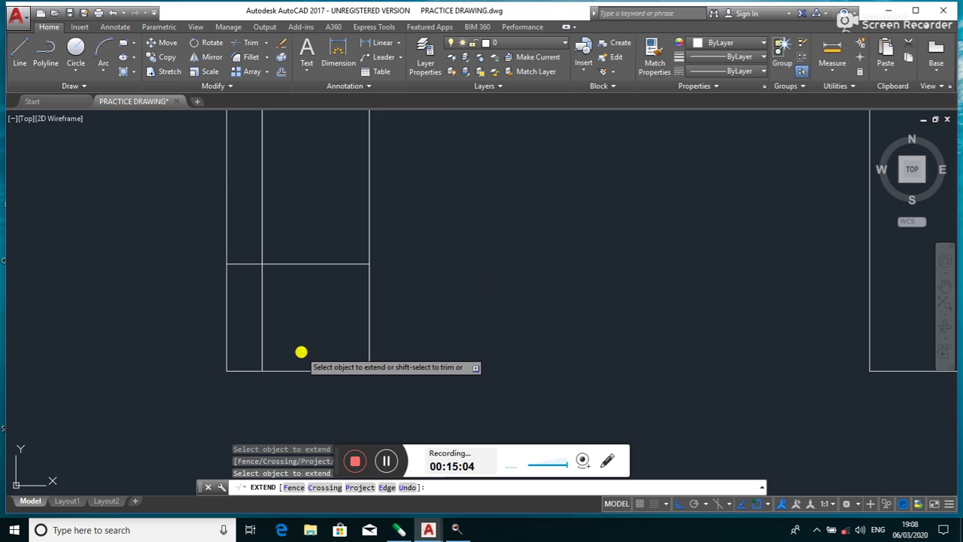
pyautogui.press('Escape')
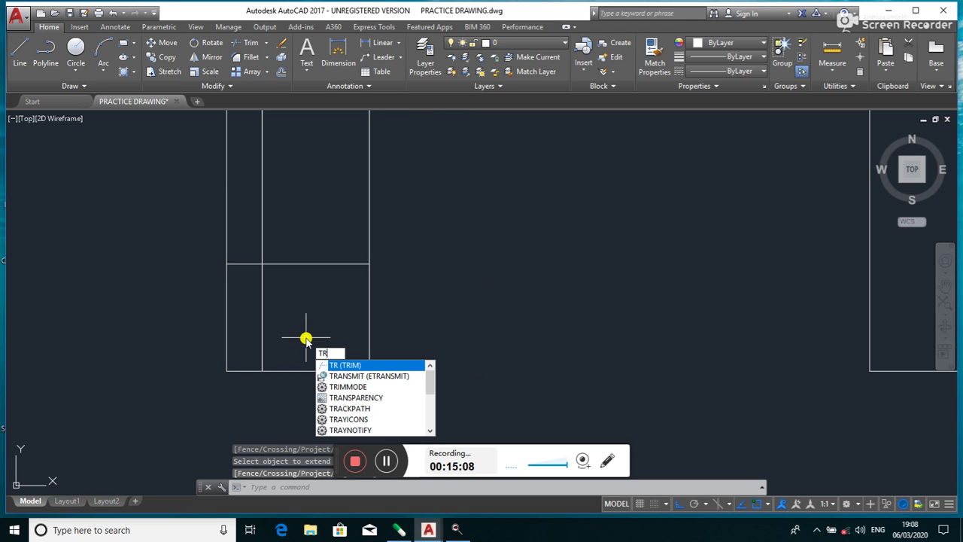
# - Trim the remaining leftover segments so closed wall ends frame the opening
pyautogui.press('Return')
pyautogui.press('Return')
pyautogui.click(328, 235)
pyautogui.click(320, 308)
pyautogui.click(276, 301)
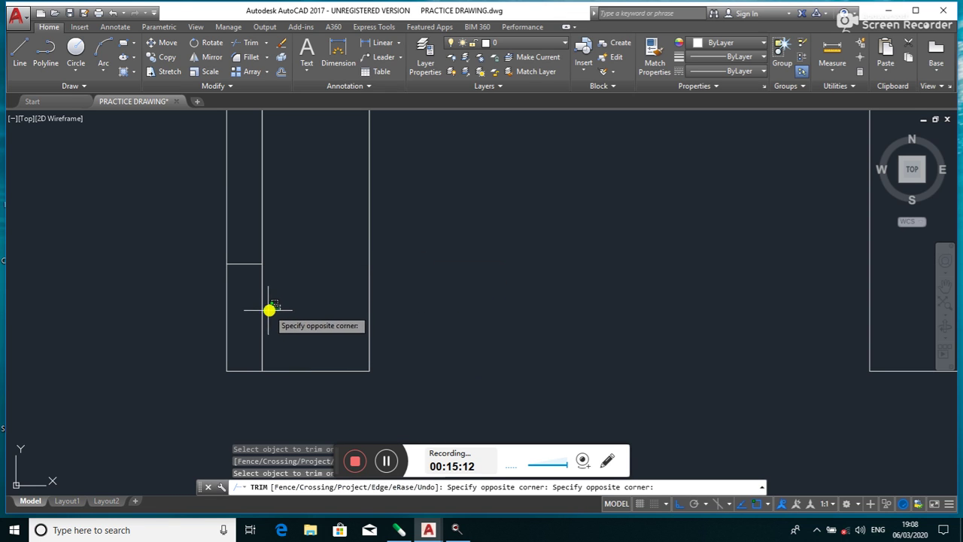
pyautogui.click(248, 320)
pyautogui.click(194, 237)
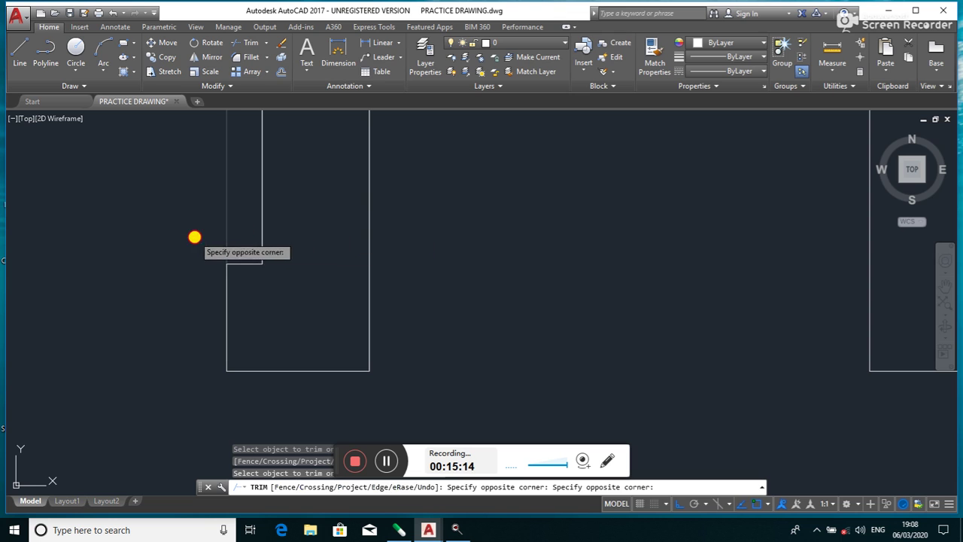
pyautogui.click(241, 305)
pyautogui.scroll(-5, 241, 309)
pyautogui.press('Return')
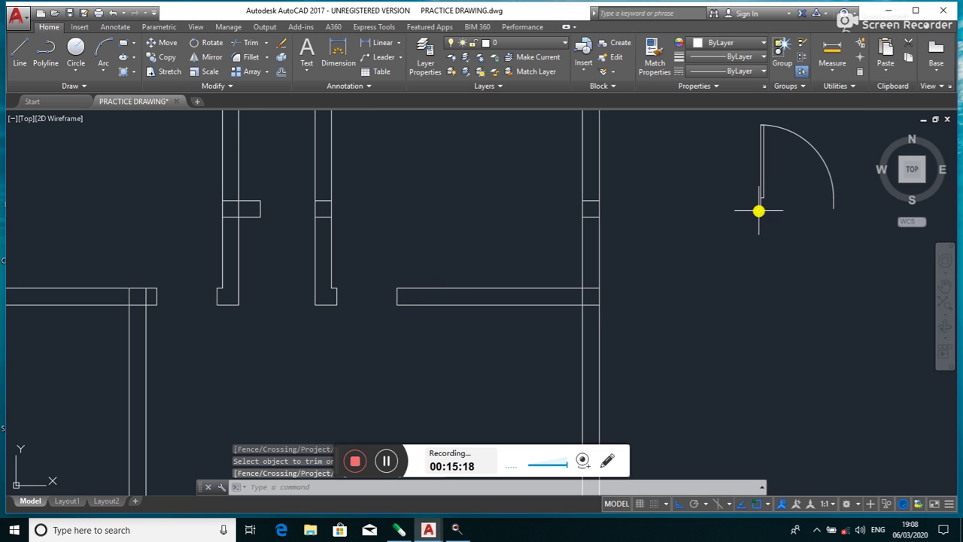
# - Copy the 90° door block, based at its lower-left corner, into the left interior doorway
pyautogui.moveTo(754, 218); pyautogui.dragTo(720, 251, button='middle')
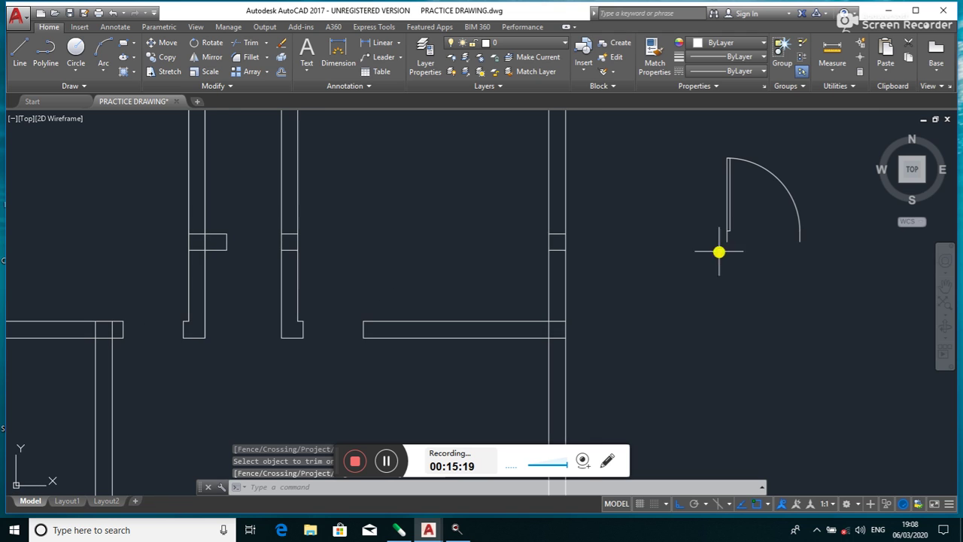
pyautogui.click(831, 140)
pyautogui.click(628, 279)
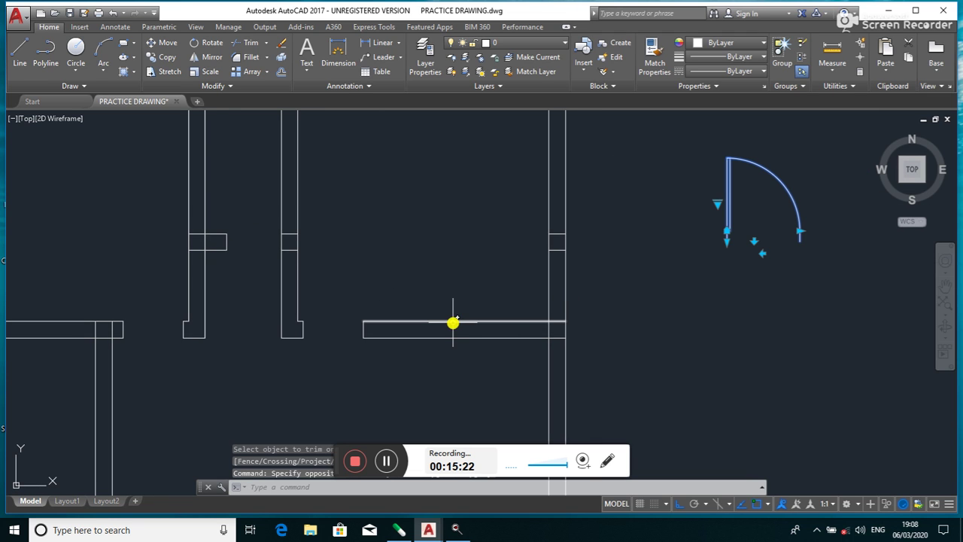
pyautogui.moveTo(453, 322)
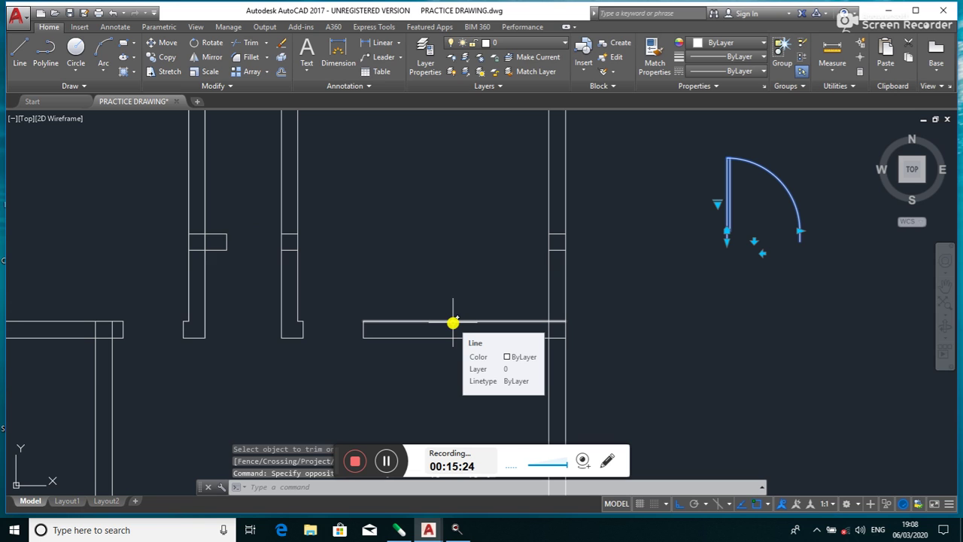
pyautogui.write('copy')
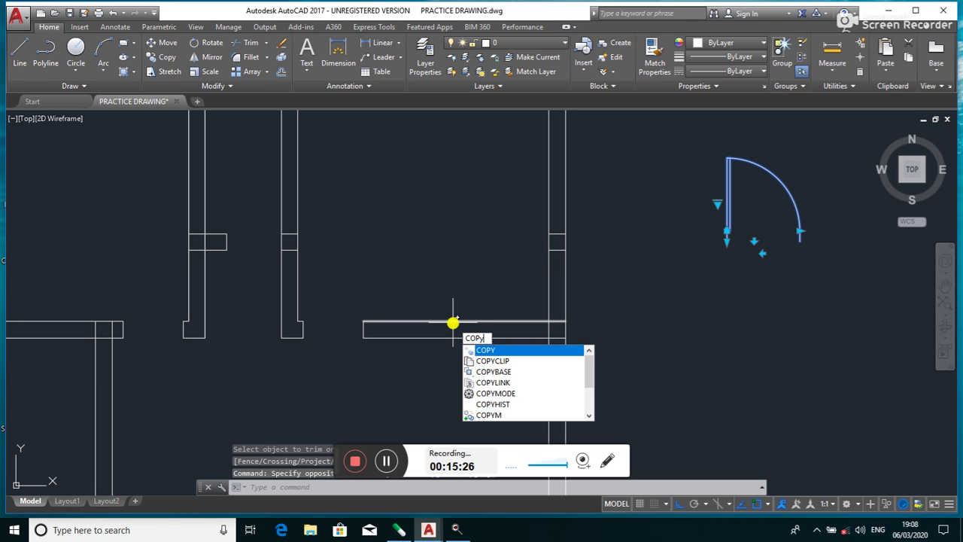
pyautogui.press('Return')
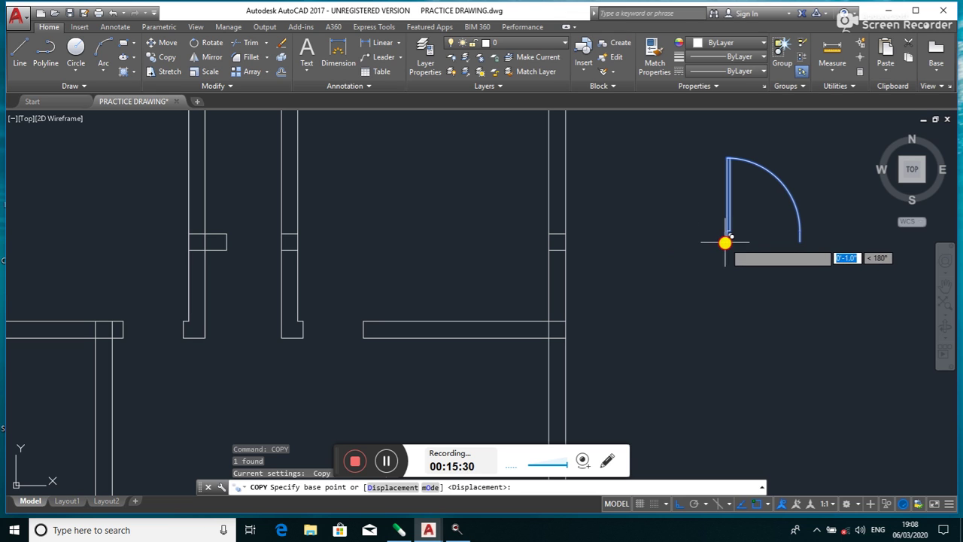
pyautogui.click(726, 242)
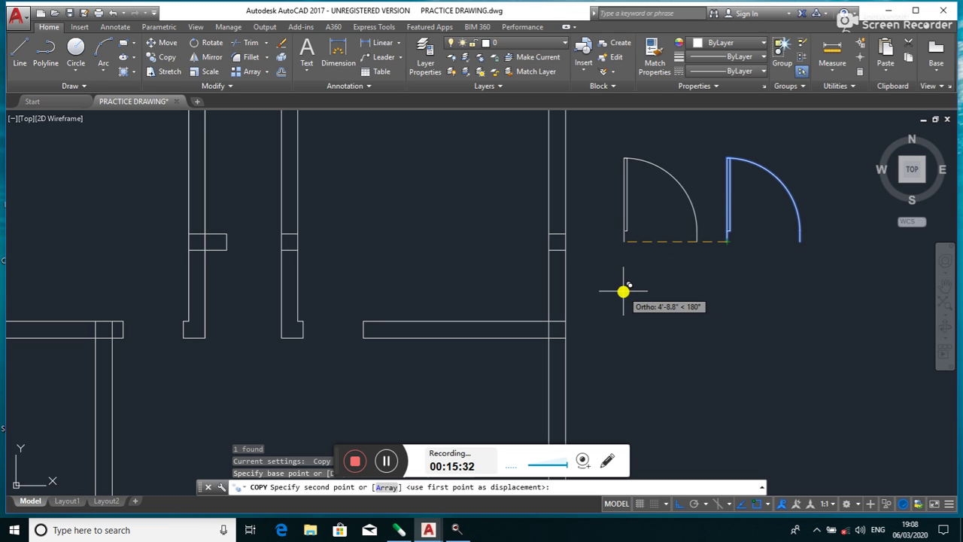
pyautogui.press('F8')
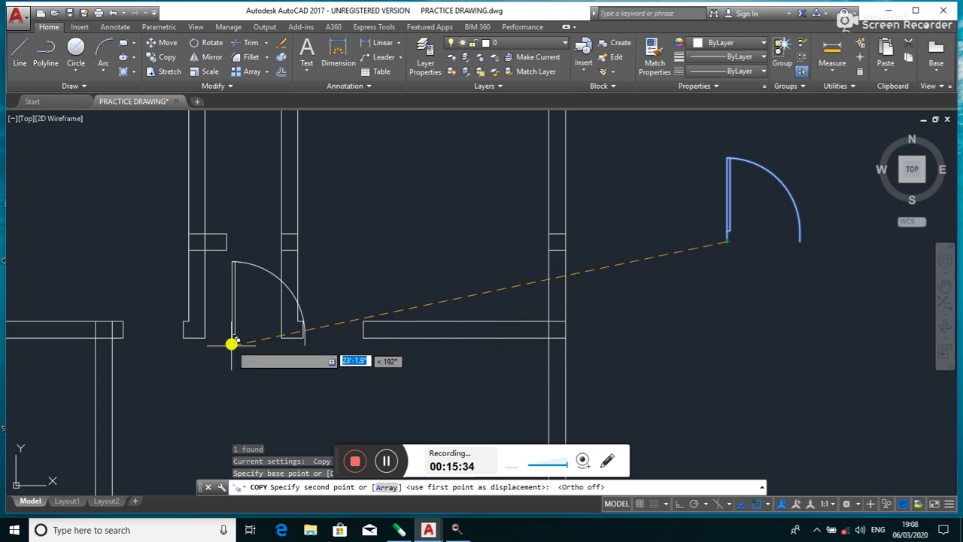
pyautogui.scroll(2, 308, 360)
pyautogui.scroll(2, 311, 346)
pyautogui.scroll(2, 299, 321)
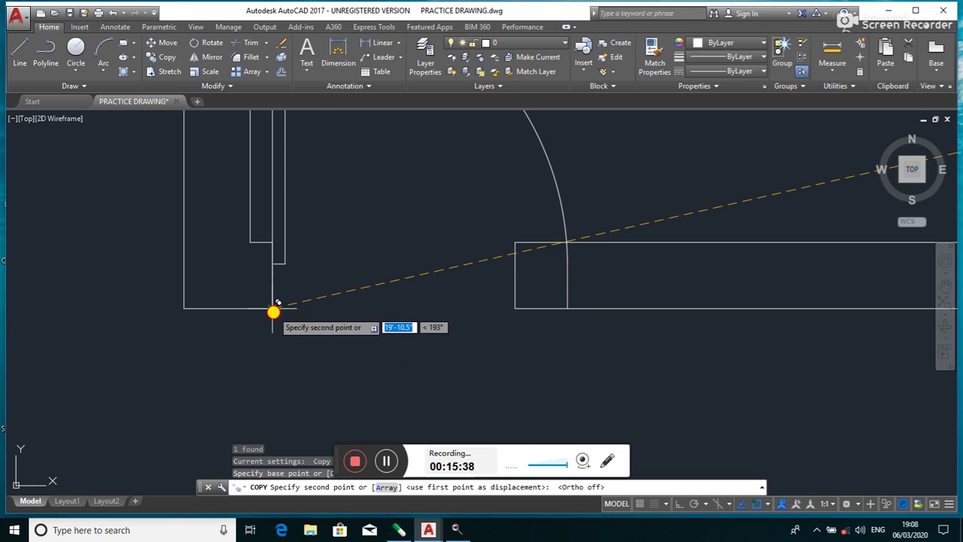
pyautogui.scroll(-1, 329, 323)
pyautogui.scroll(-1, 329, 323)
pyautogui.scroll(-2, 328, 324)
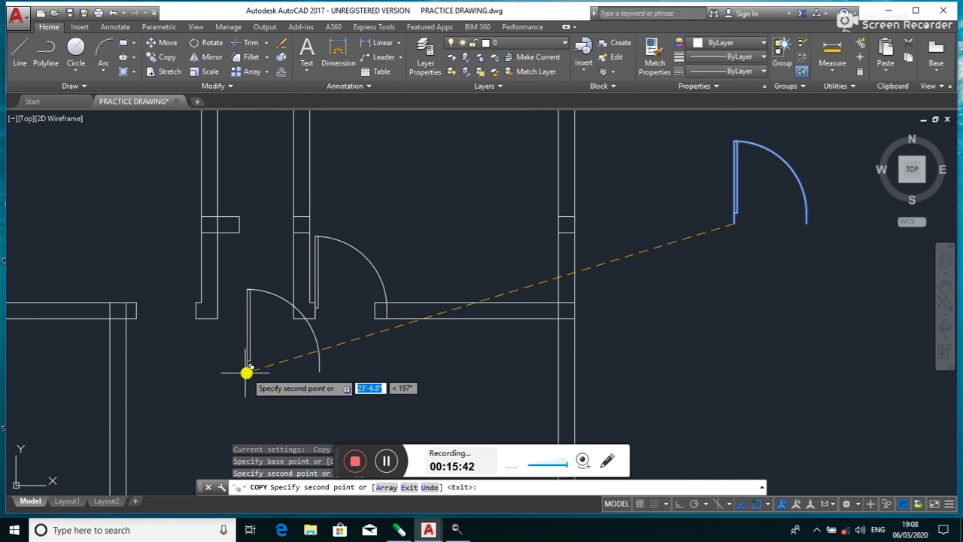
pyautogui.scroll(2, 129, 323)
pyautogui.scroll(2, 136, 315)
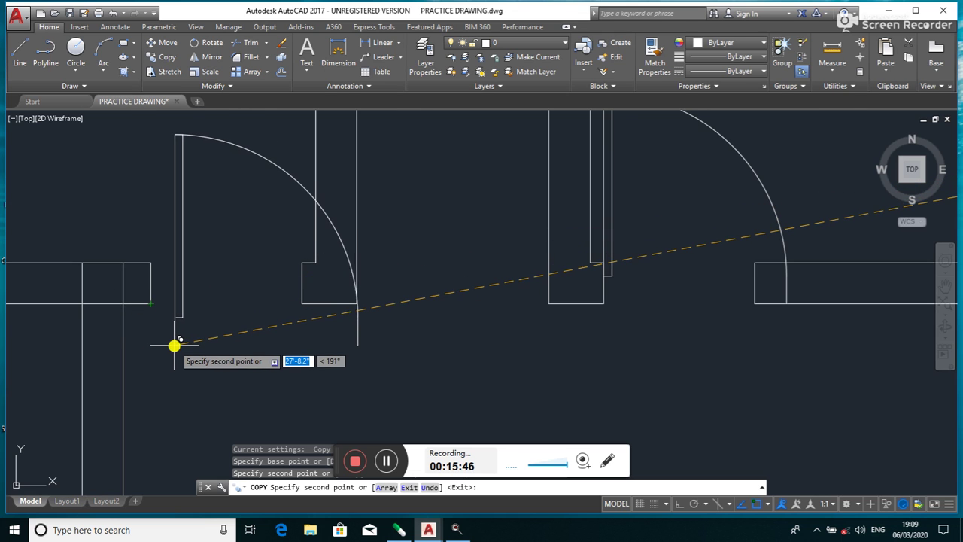
pyautogui.click(168, 344)
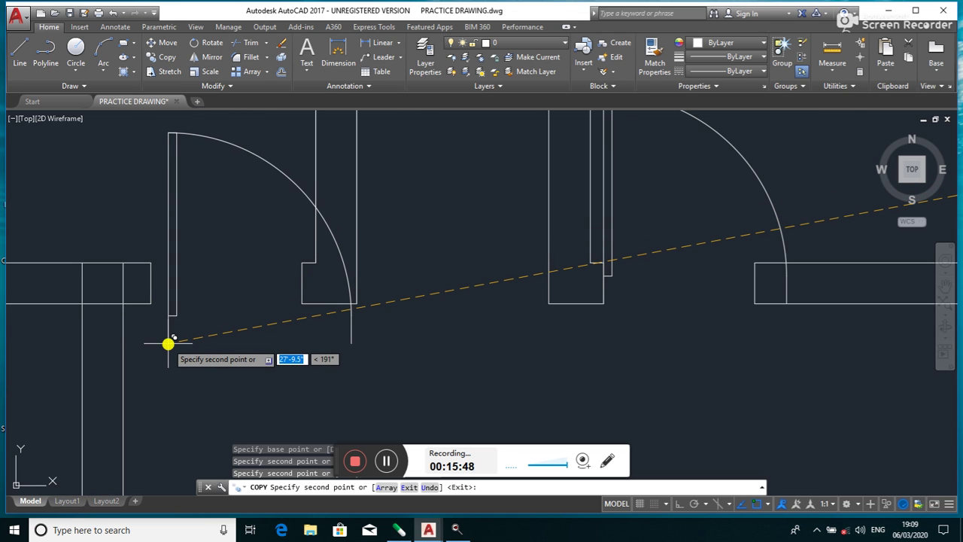
pyautogui.press('Return')
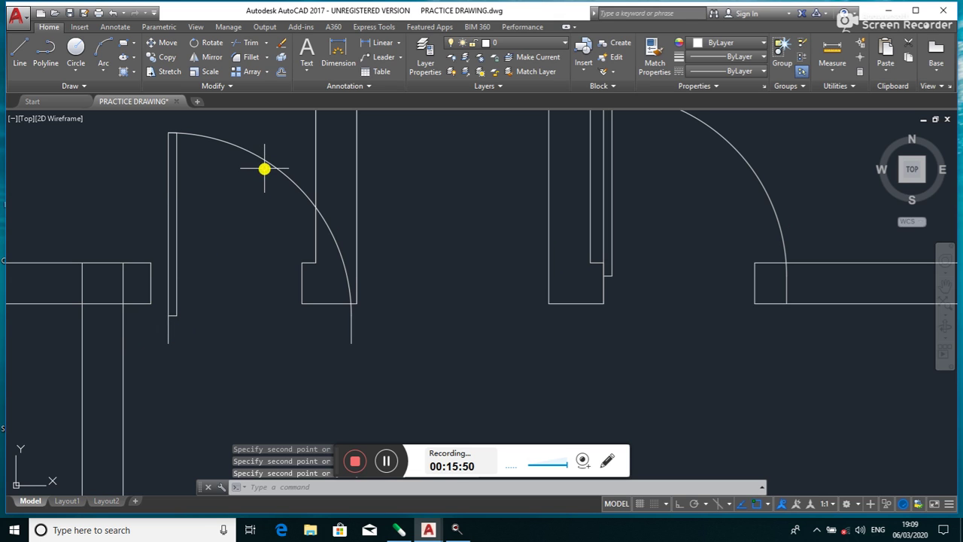
# - Flip the copied door's swing and move it flush against the opening's wall end
pyautogui.click(267, 166)
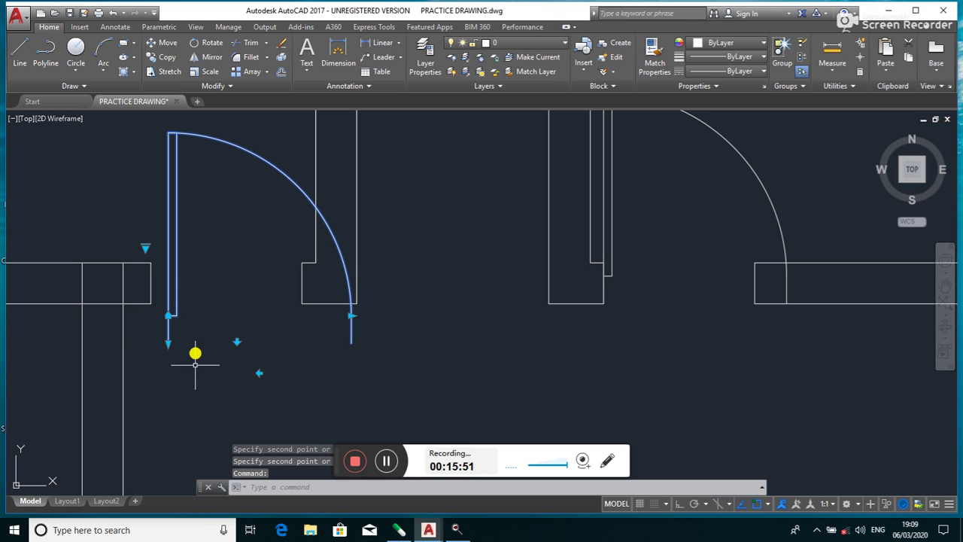
pyautogui.click(256, 374)
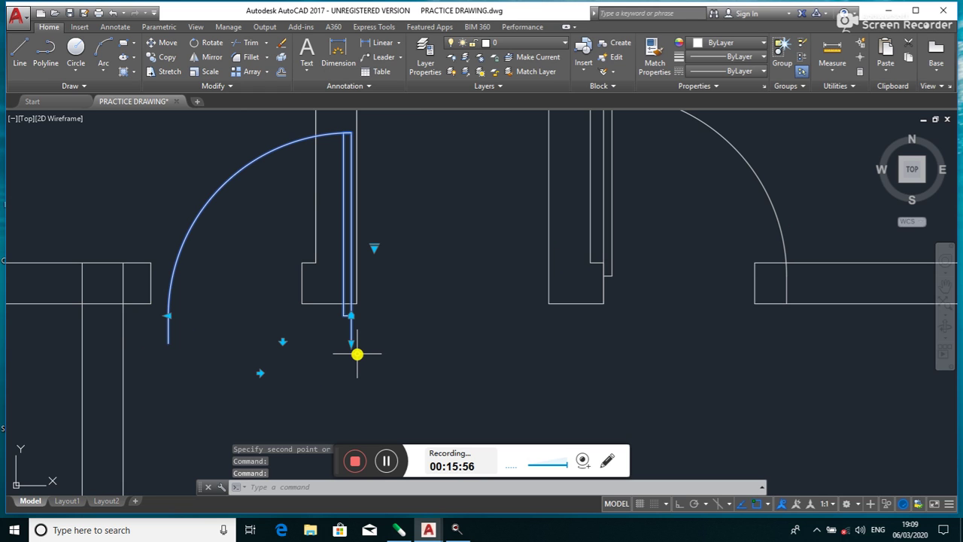
pyautogui.write('MO')
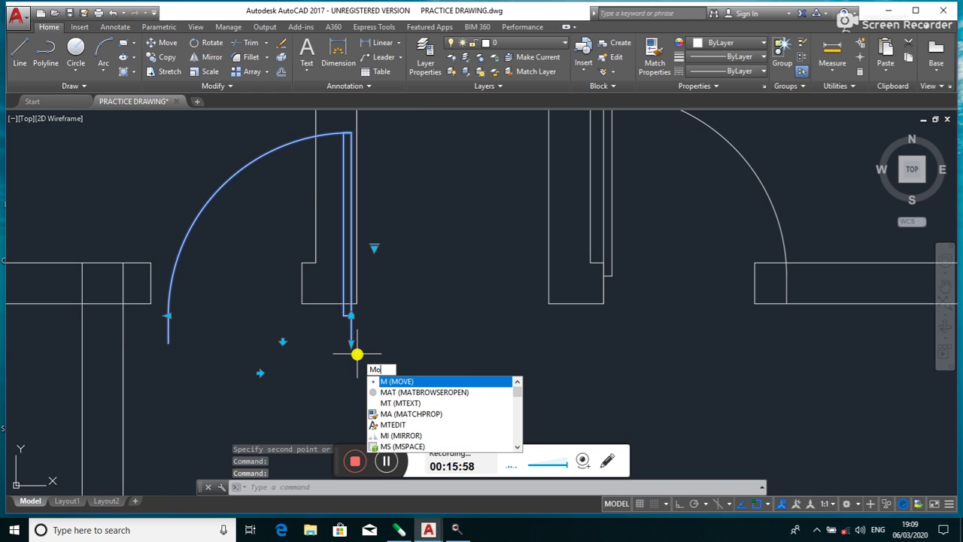
pyautogui.press('Down')
pyautogui.press('Return')
pyautogui.click(349, 342)
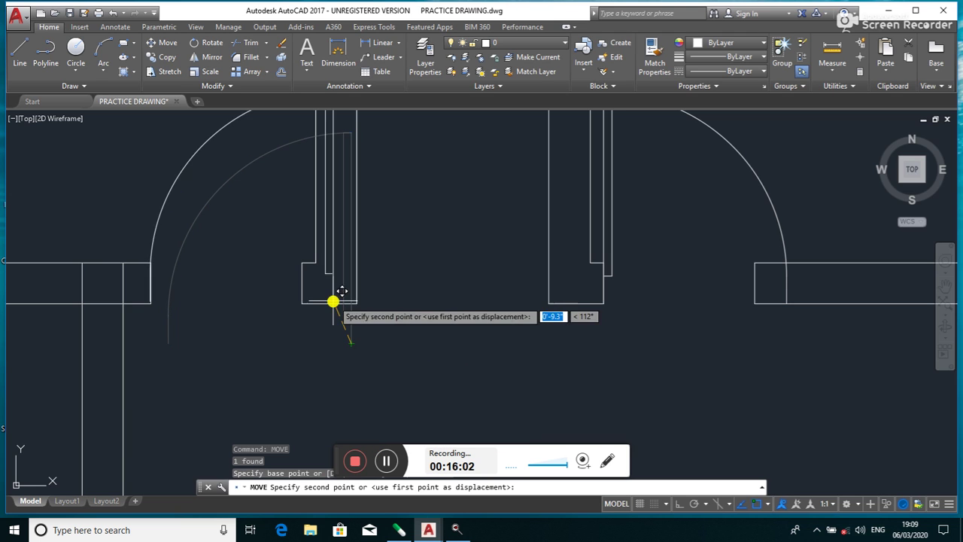
pyautogui.click(304, 301)
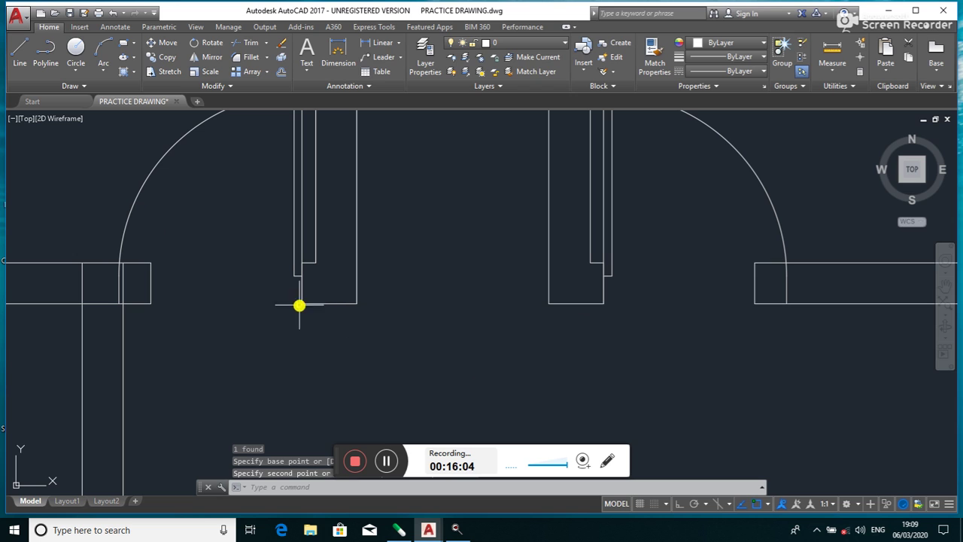
# - Stretch the first door's swing arc to end at the wall end's midpoint
pyautogui.click(119, 242)
pyautogui.click(124, 246)
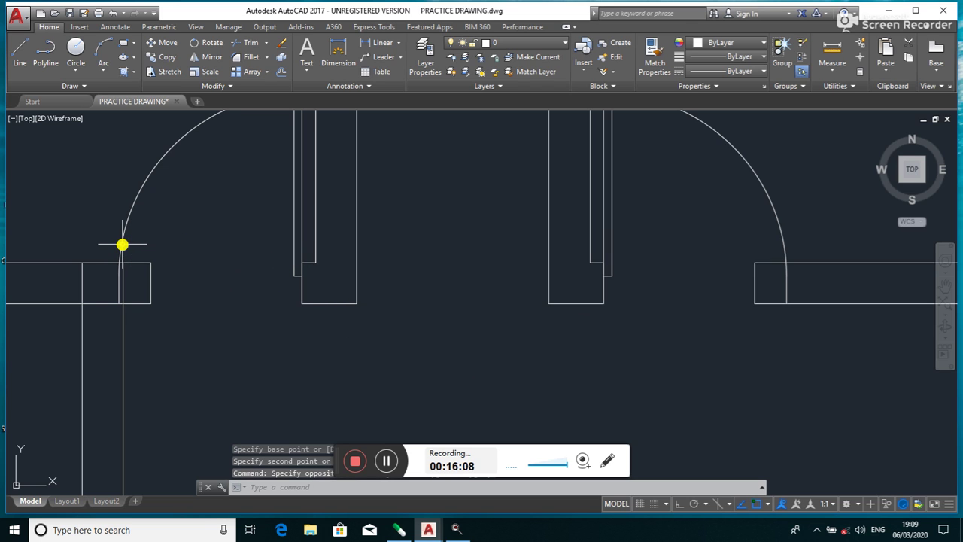
pyautogui.click(120, 248)
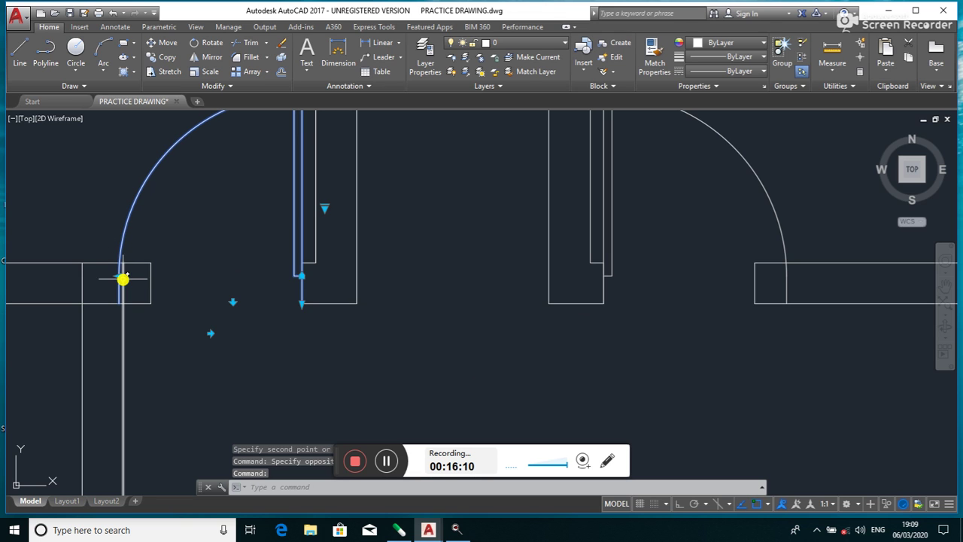
pyautogui.click(119, 277)
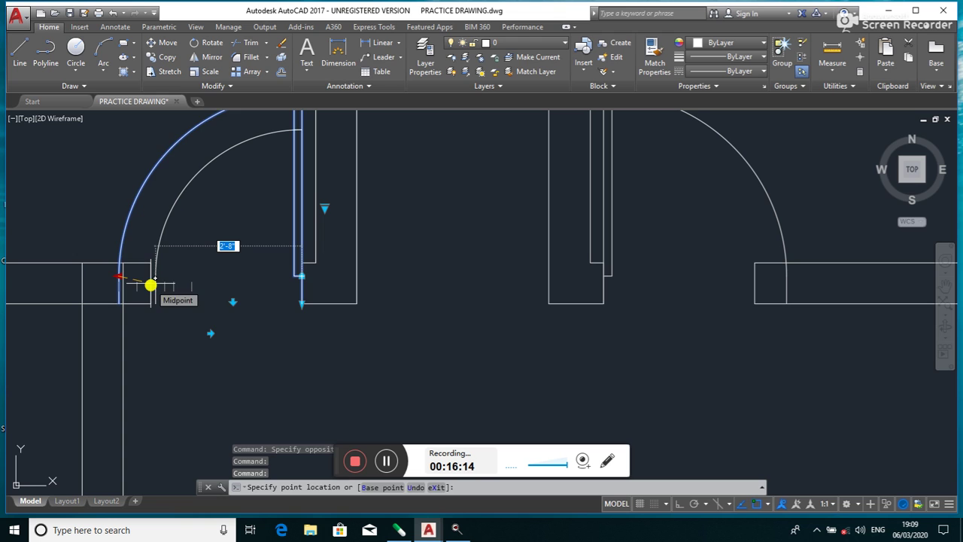
pyautogui.click(154, 284)
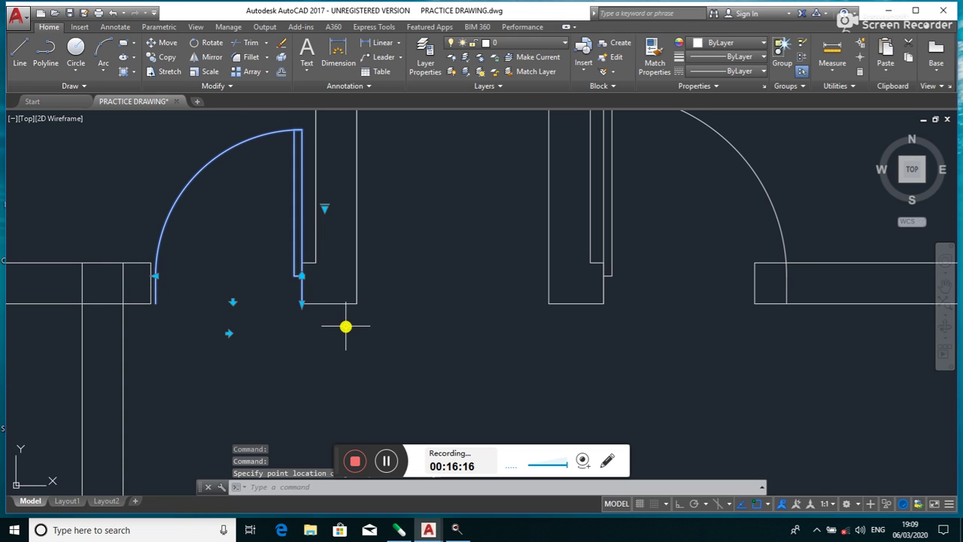
pyautogui.press('Escape')
pyautogui.scroll(-5, 374, 319)
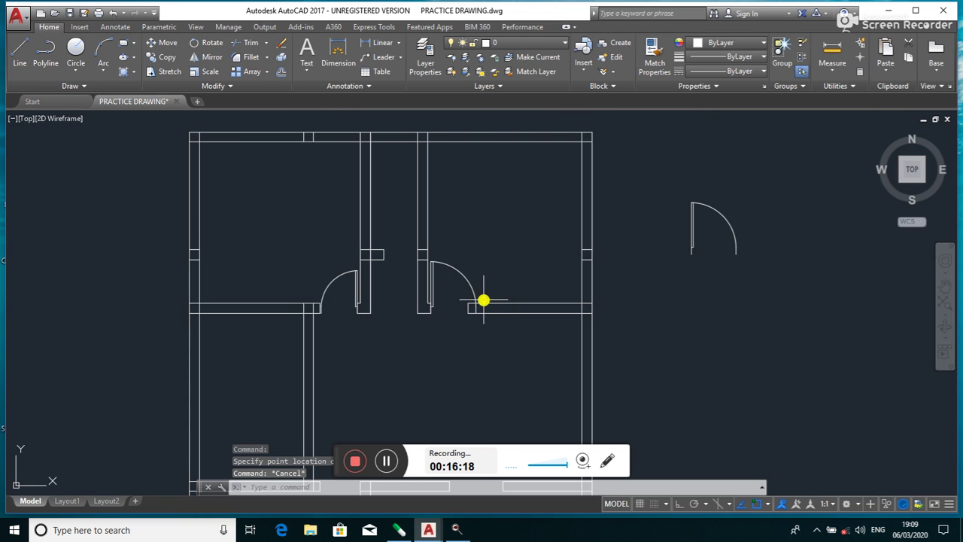
pyautogui.scroll(5, 483, 300)
# - Shorten the other door's swing arc to end at the wall corner
pyautogui.click(444, 307)
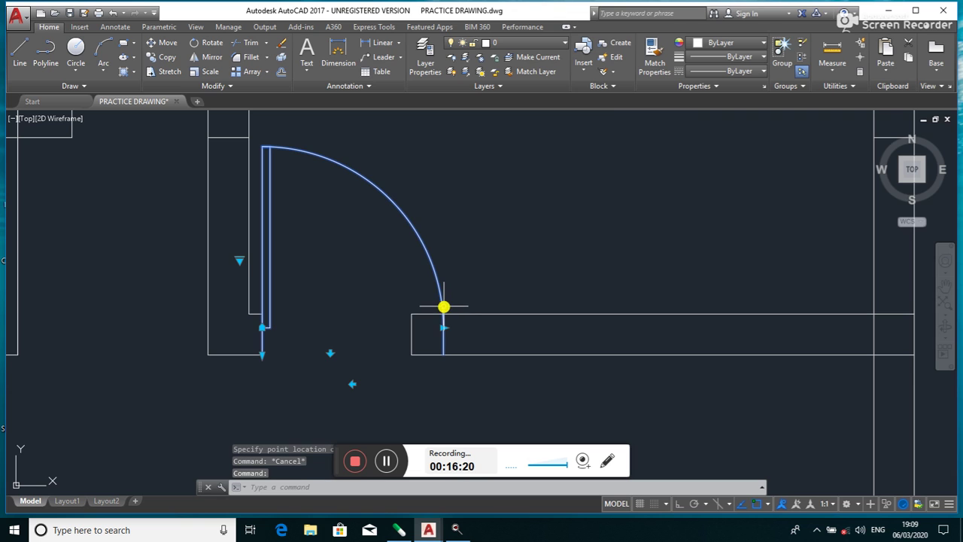
pyautogui.click(445, 328)
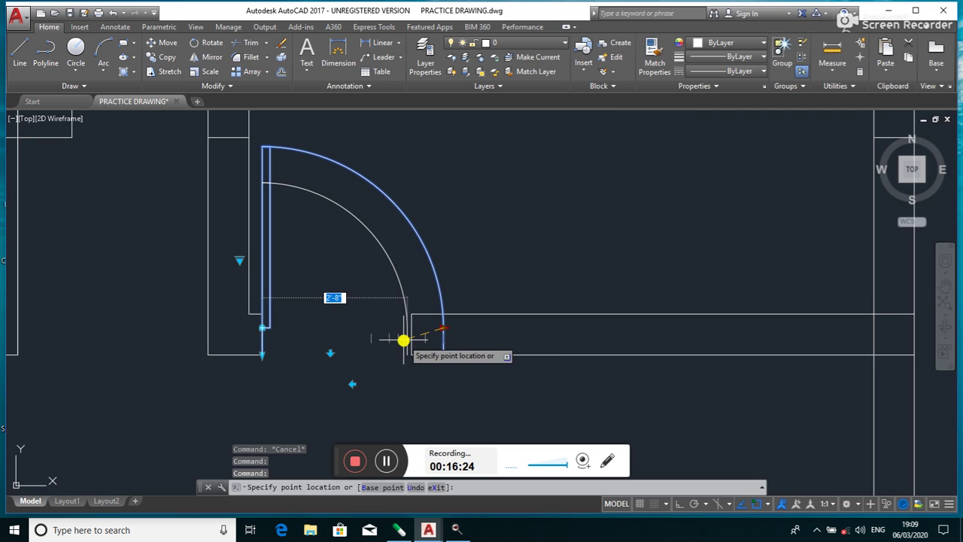
pyautogui.click(405, 340)
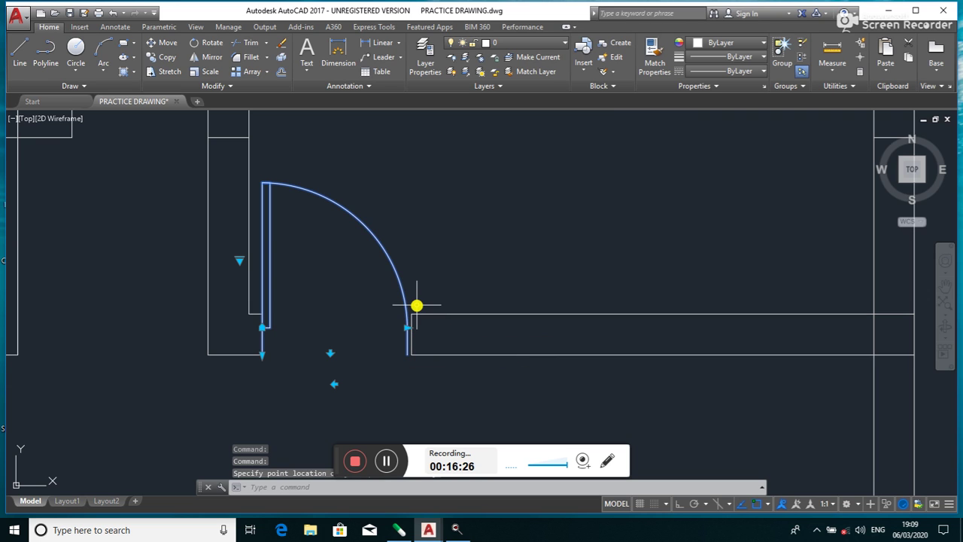
pyautogui.press('Escape')
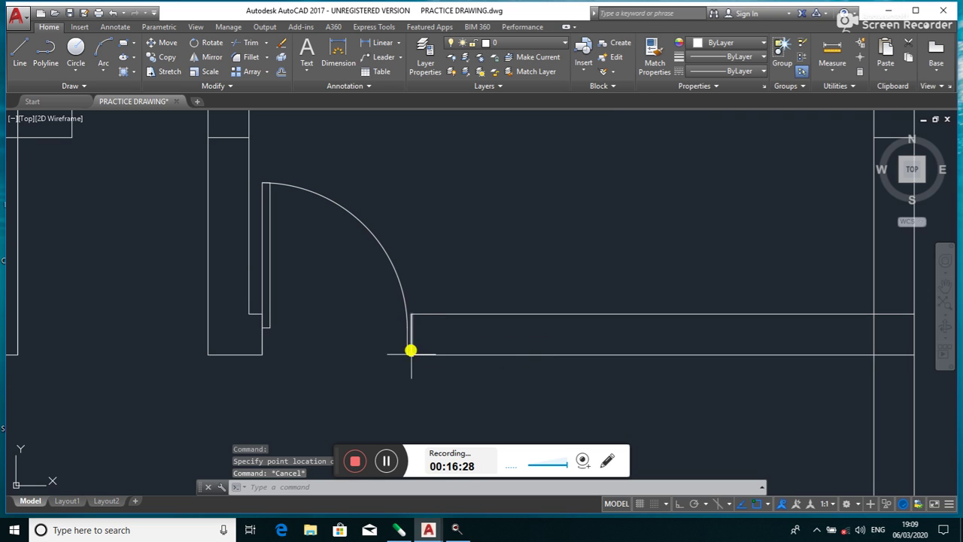
pyautogui.scroll(-5, 406, 424)
# - Zoom and pan to the spare door beside the plan, then window-select it
pyautogui.scroll(2, 328, 409)
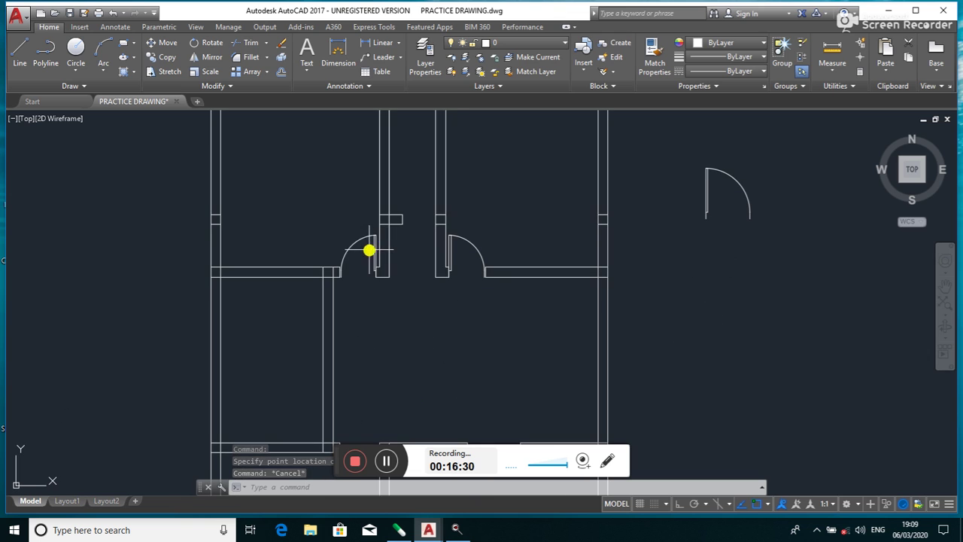
pyautogui.moveTo(382, 316); pyautogui.dragTo(357, 236, button='middle')
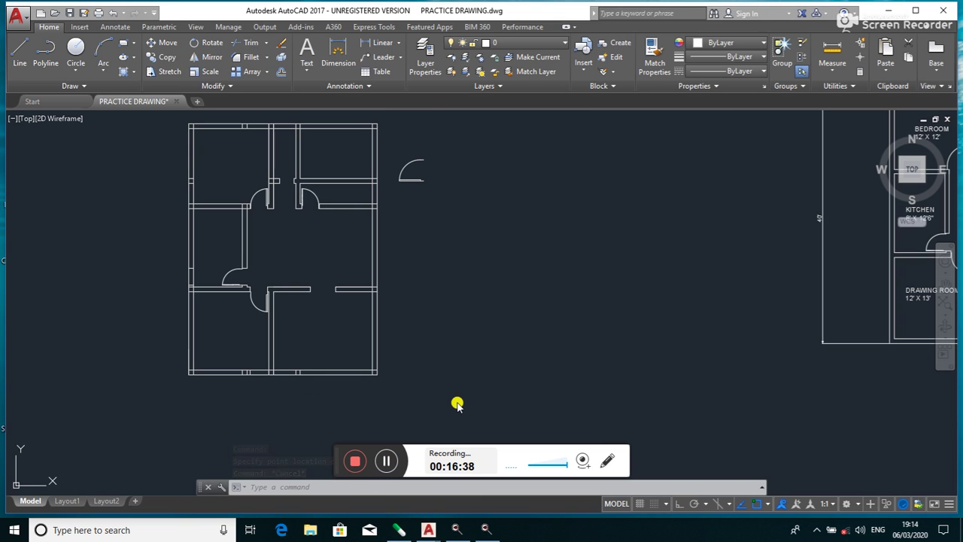
pyautogui.scroll(2, 437, 280)
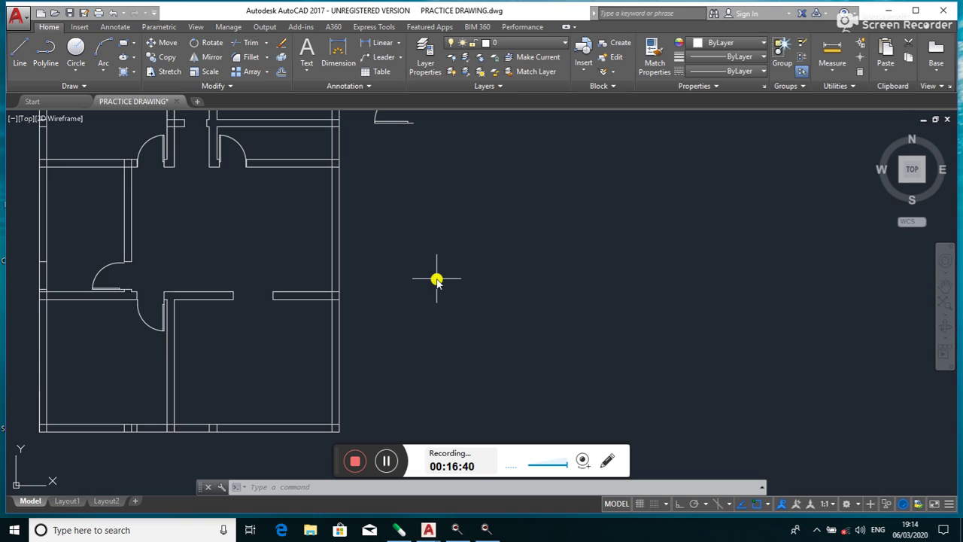
pyautogui.moveTo(429, 269); pyautogui.dragTo(456, 311, button='middle')
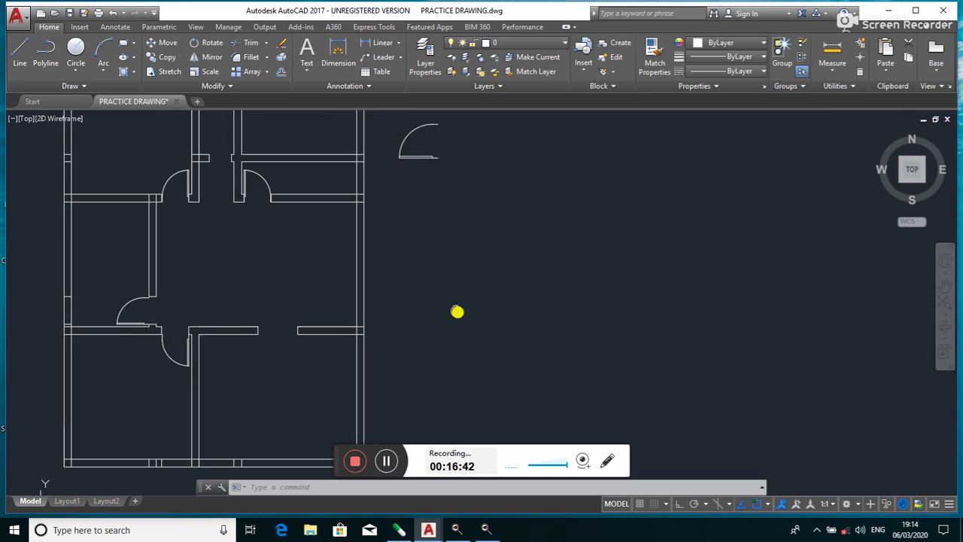
pyautogui.click(449, 116)
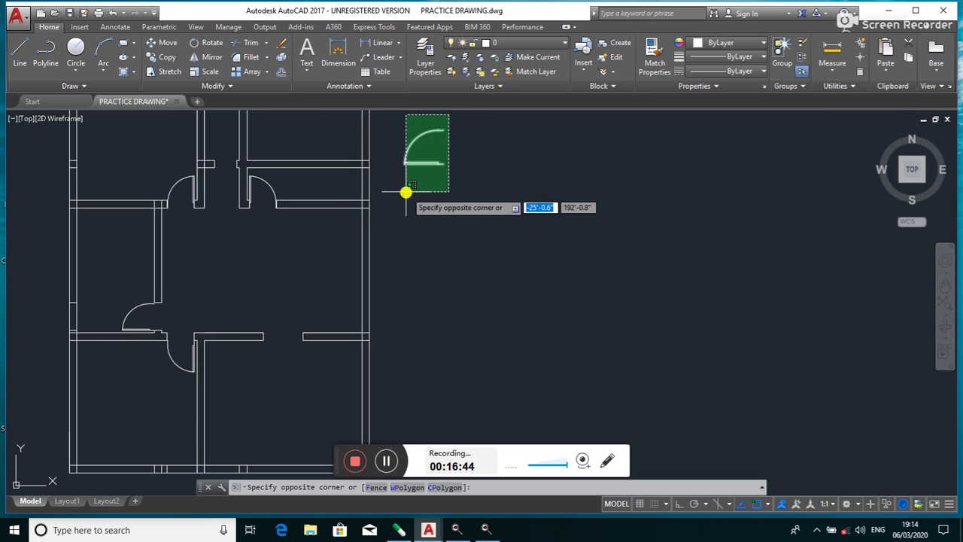
pyautogui.click(407, 189)
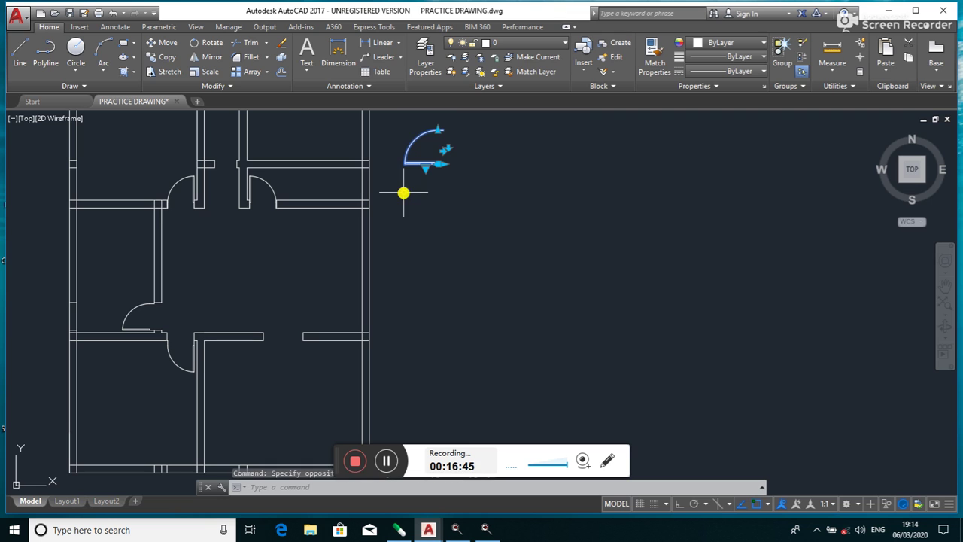
# - Rotate the spare door 270° about its corner with Ortho on
pyautogui.click(205, 42)
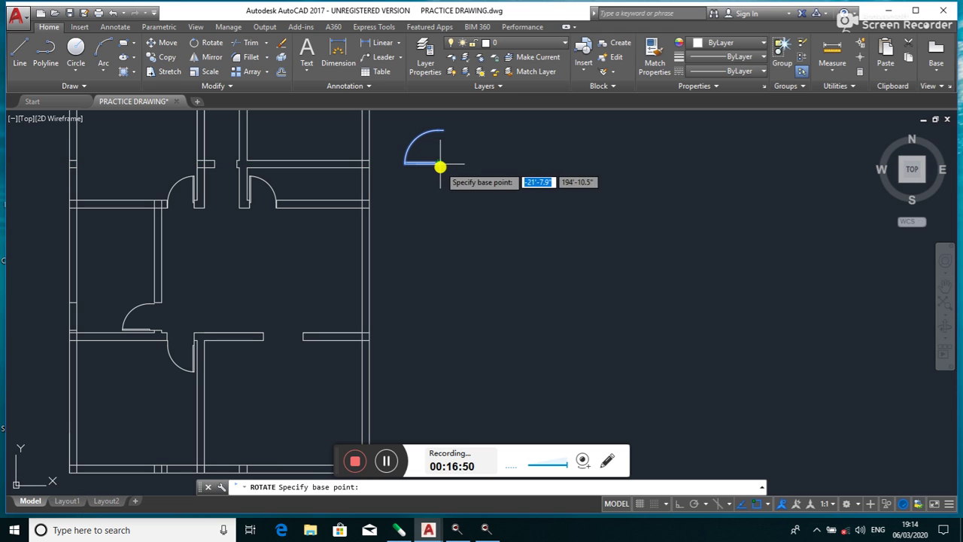
pyautogui.click(441, 163)
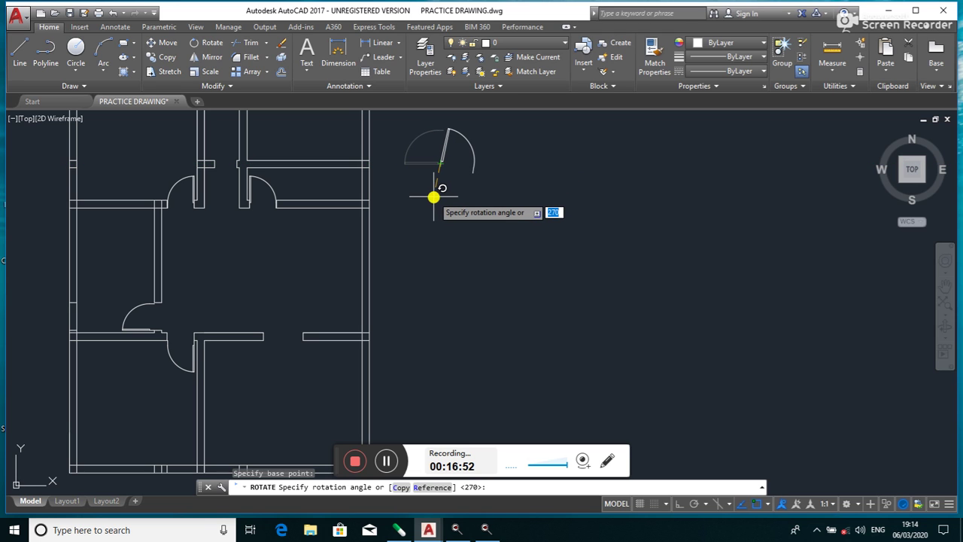
pyautogui.press('F8')
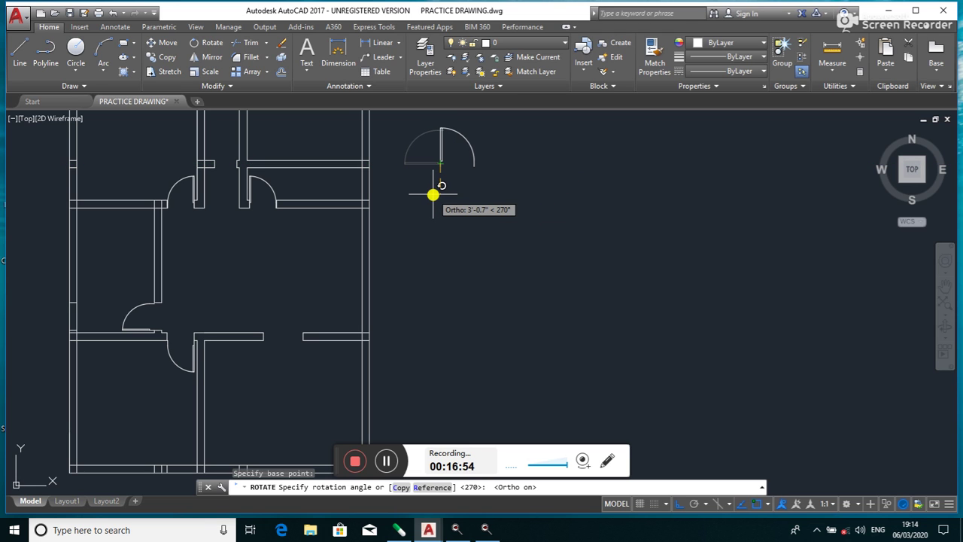
pyautogui.click(433, 195)
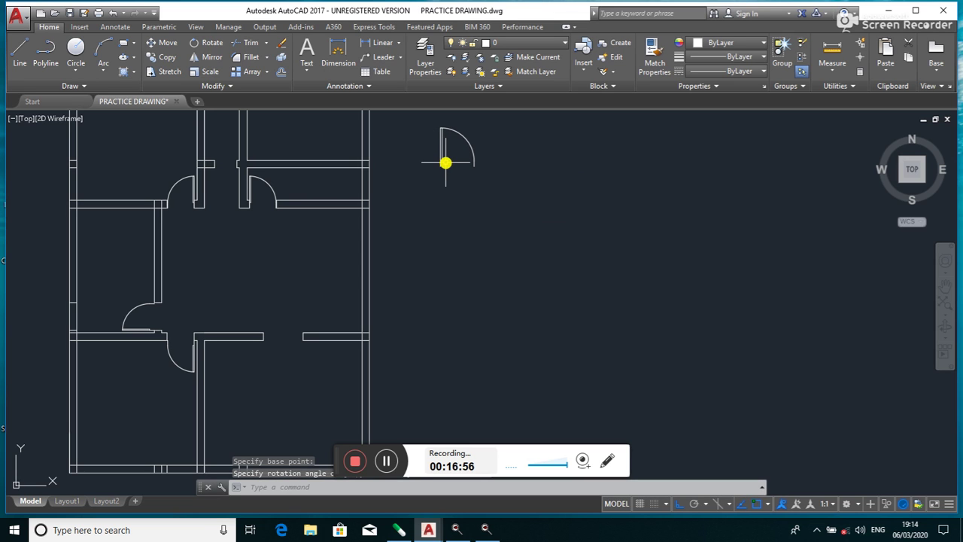
# - Copy the rotated door from its hinge corner to the lower-right doorway's jamb
pyautogui.click(441, 165)
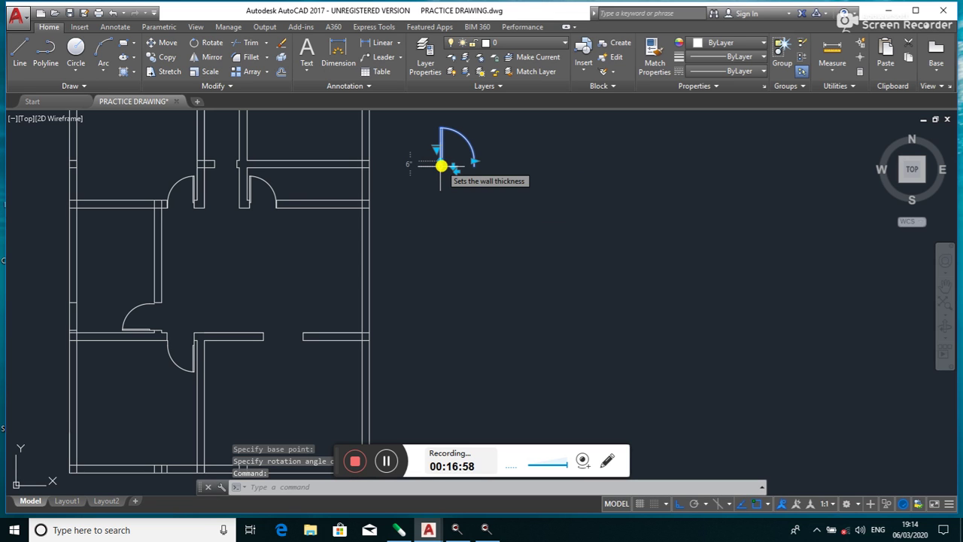
pyautogui.write('COpy')
pyautogui.press('Return')
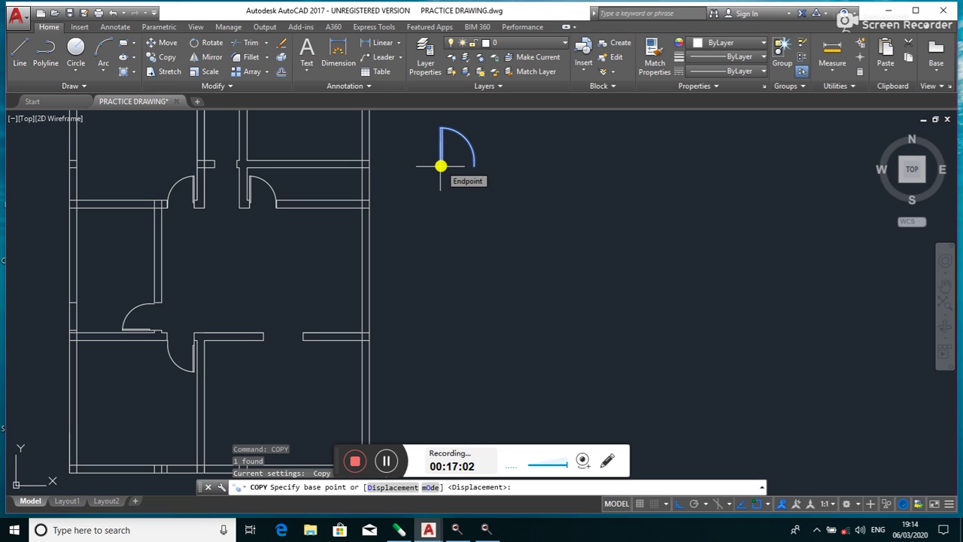
pyautogui.click(441, 165)
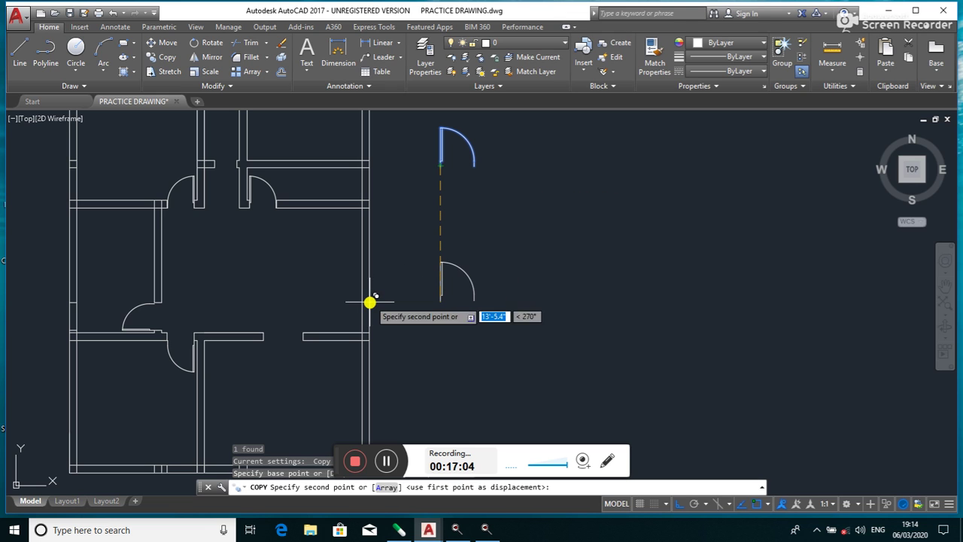
pyautogui.press('F8')
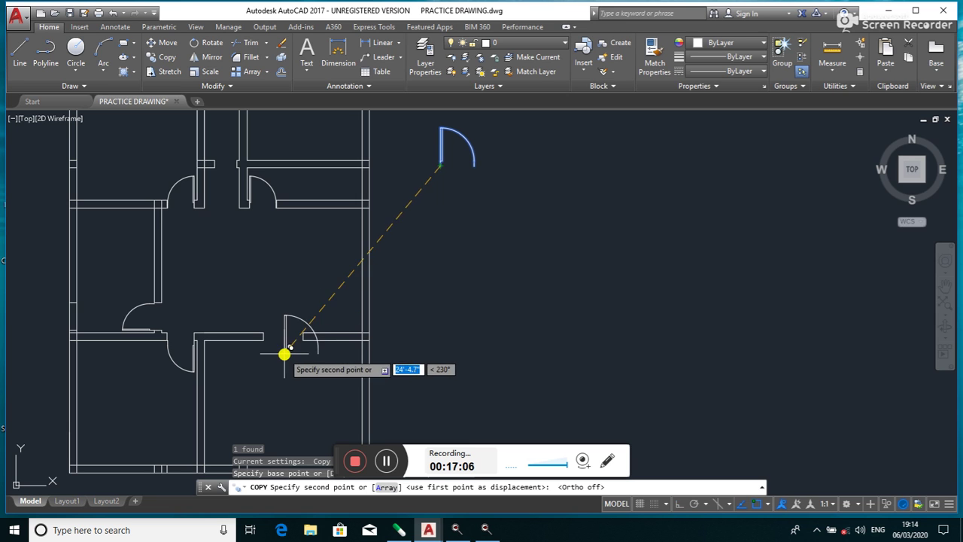
pyautogui.scroll(4, 282, 353)
pyautogui.scroll(3, 211, 321)
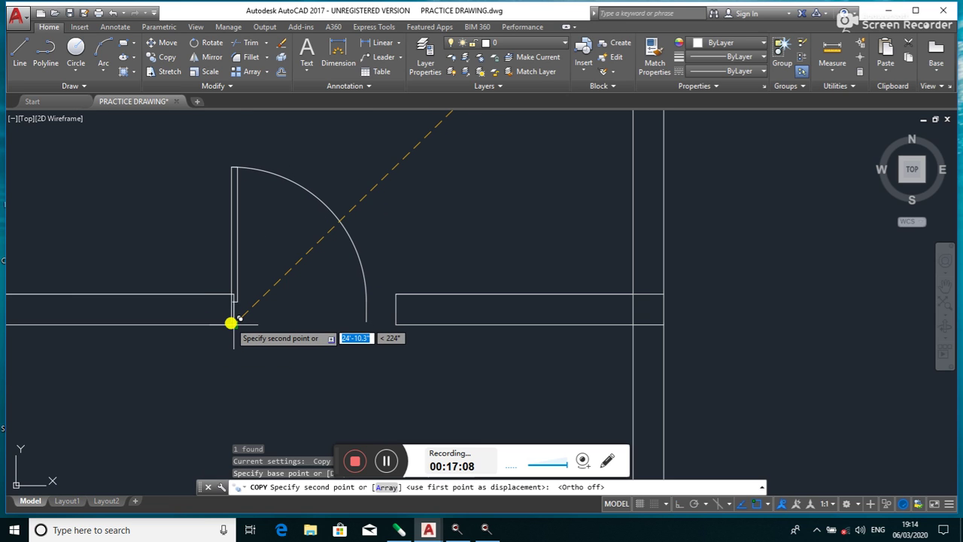
pyautogui.click(231, 323)
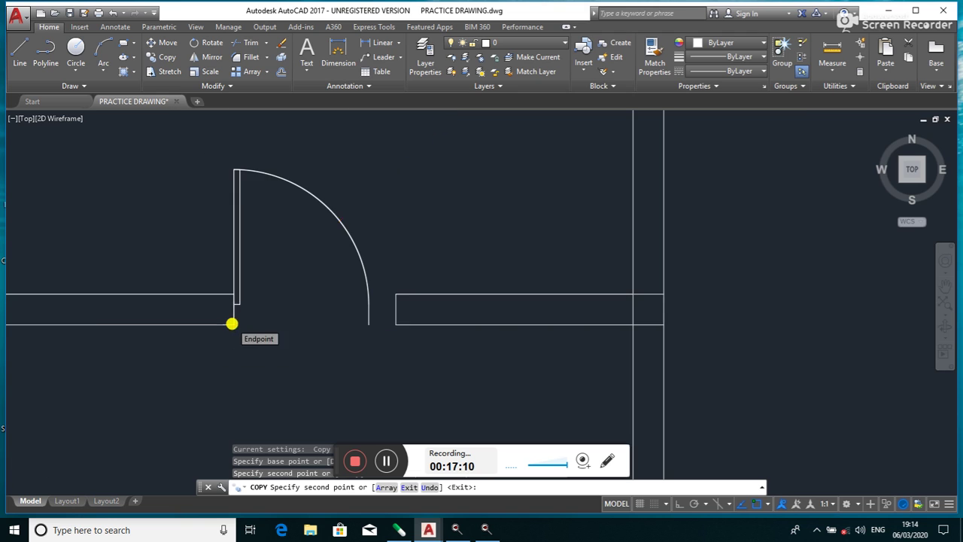
pyautogui.scroll(-6, 232, 327)
pyautogui.press('Return')
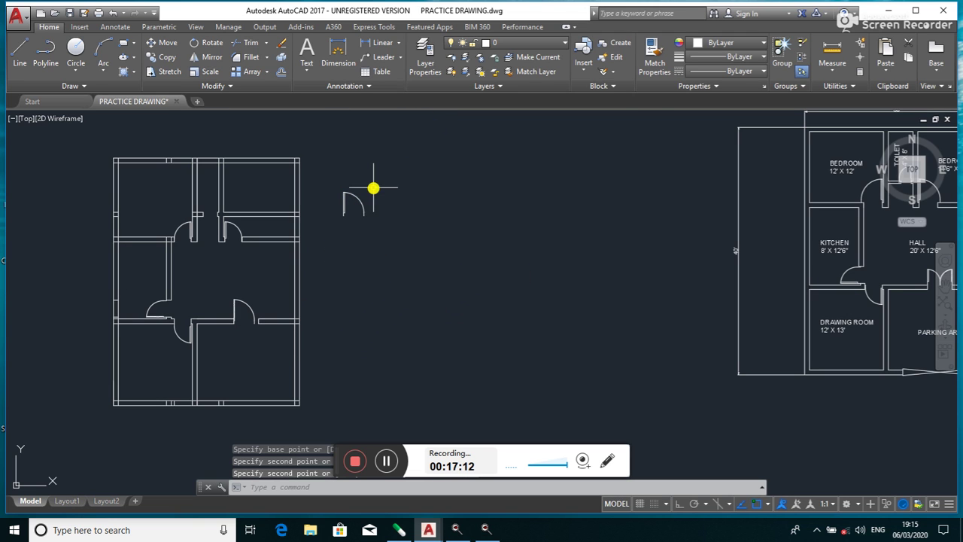
# - Flip the door in the lower-right doorway so it swings the other way
pyautogui.scroll(3, 363, 211)
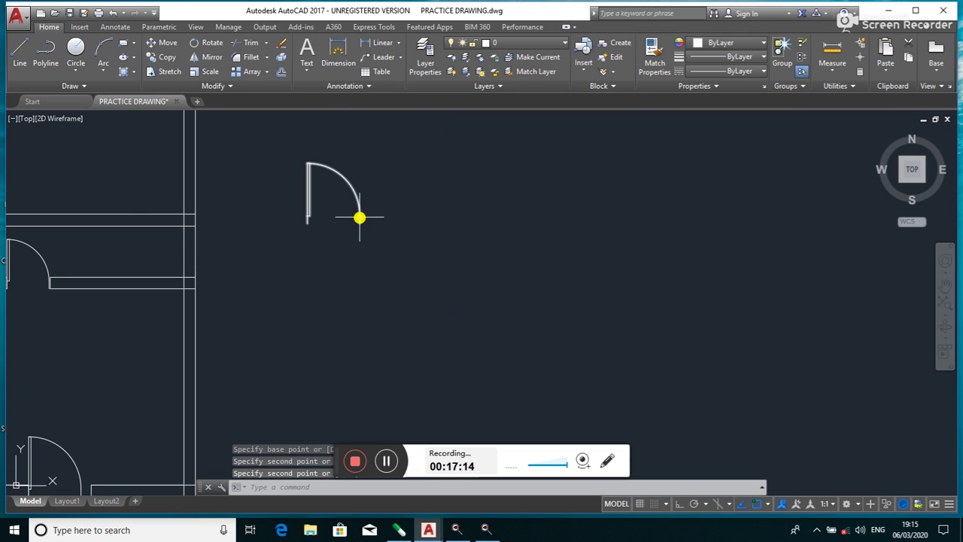
pyautogui.click(357, 216)
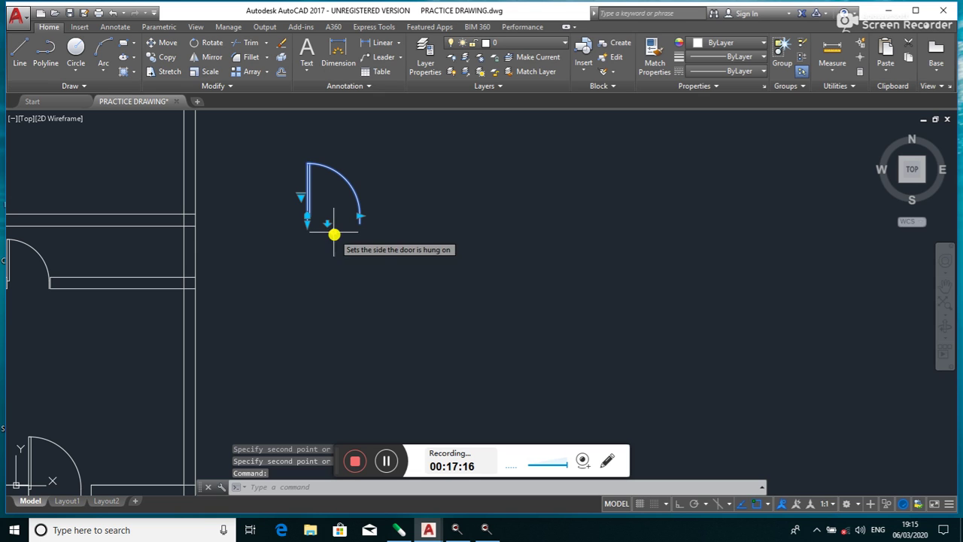
pyautogui.click(333, 233)
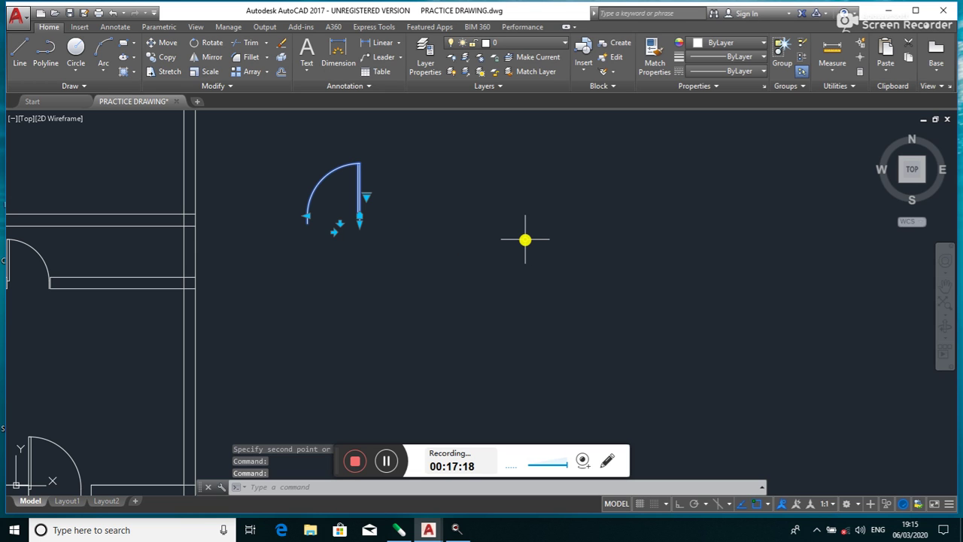
# - Copy the flipped door to the doorway's opposite jamb
pyautogui.write('Cop')
pyautogui.press('Return')
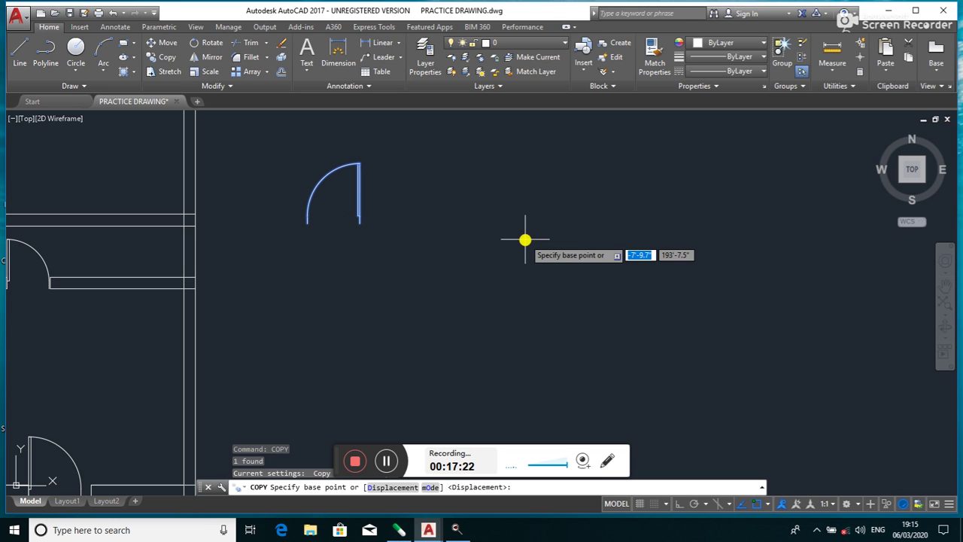
pyautogui.click(360, 222)
pyautogui.scroll(-3, 305, 297)
pyautogui.scroll(-2, 226, 362)
pyautogui.scroll(4, 226, 353)
pyautogui.scroll(1, 316, 369)
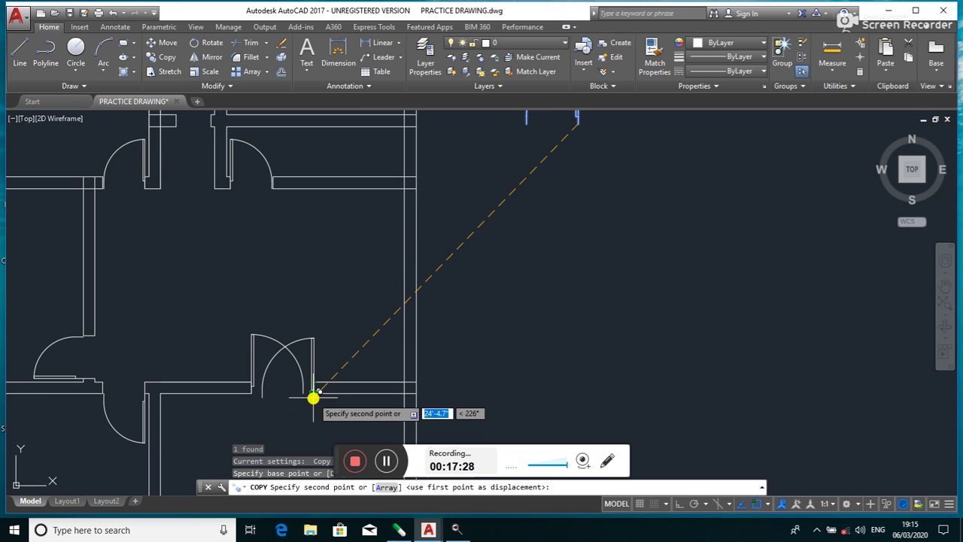
pyautogui.click(313, 397)
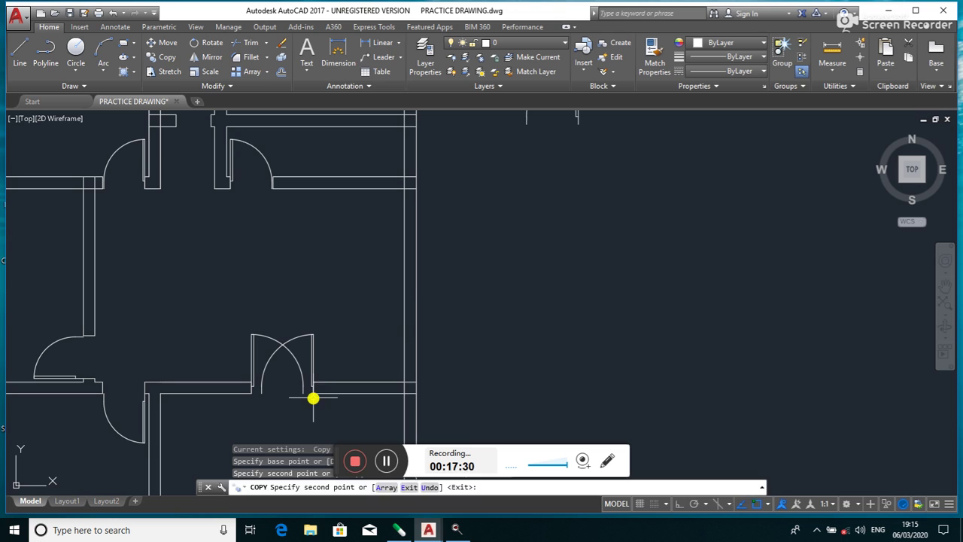
pyautogui.press('Return')
# - Shorten both door leaves' swing arcs so they meet at the opening's centre
pyautogui.scroll(4, 329, 378)
pyautogui.scroll(1, 295, 381)
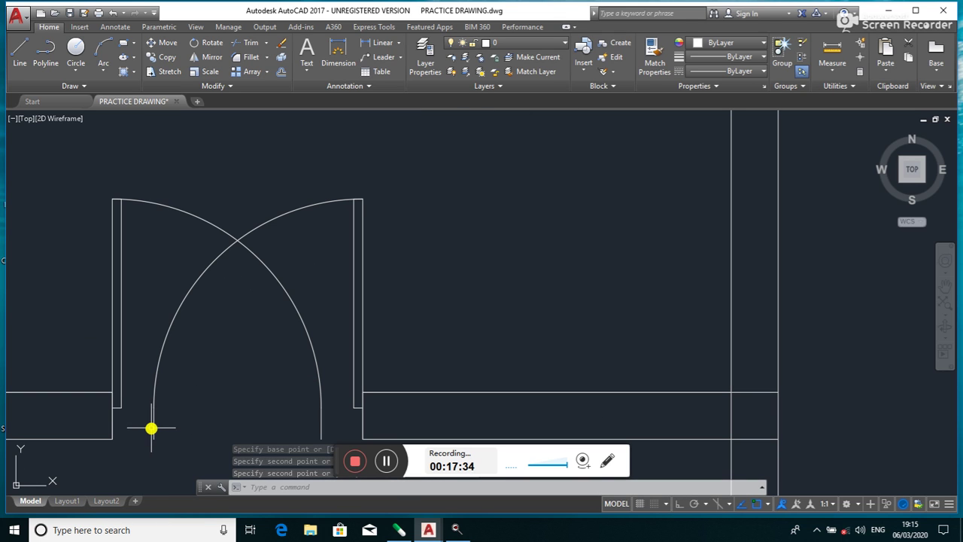
pyautogui.click(156, 416)
pyautogui.click(154, 410)
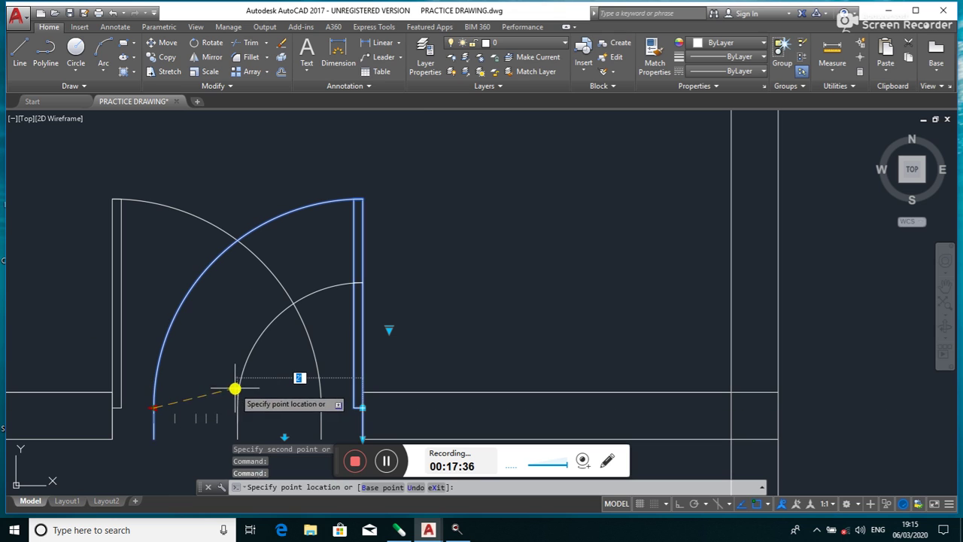
pyautogui.click(237, 409)
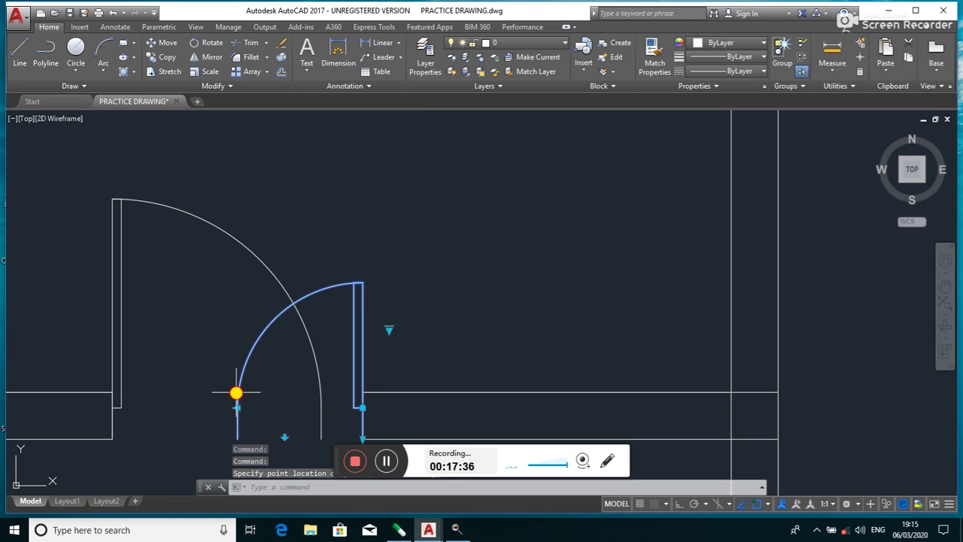
pyautogui.press('Escape')
pyautogui.click(319, 412)
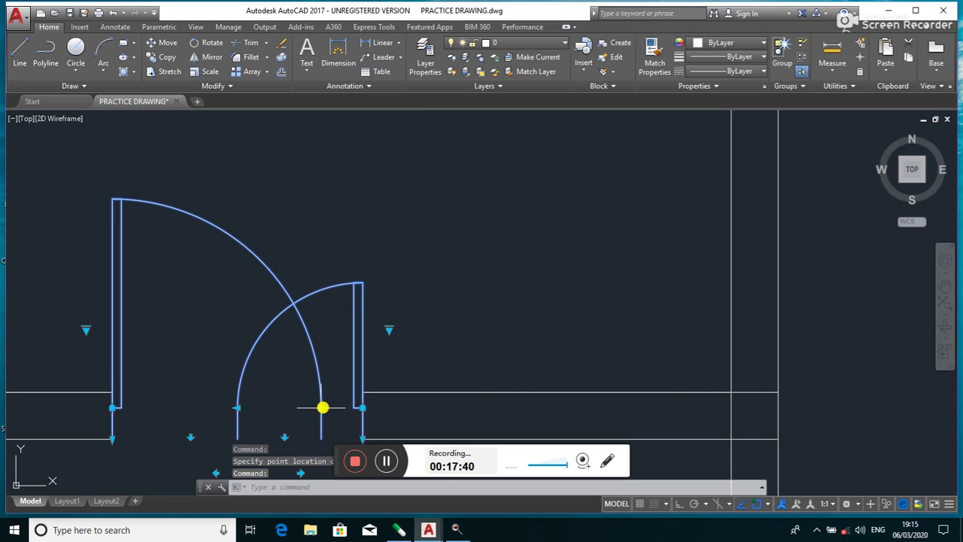
pyautogui.click(322, 407)
pyautogui.click(237, 407)
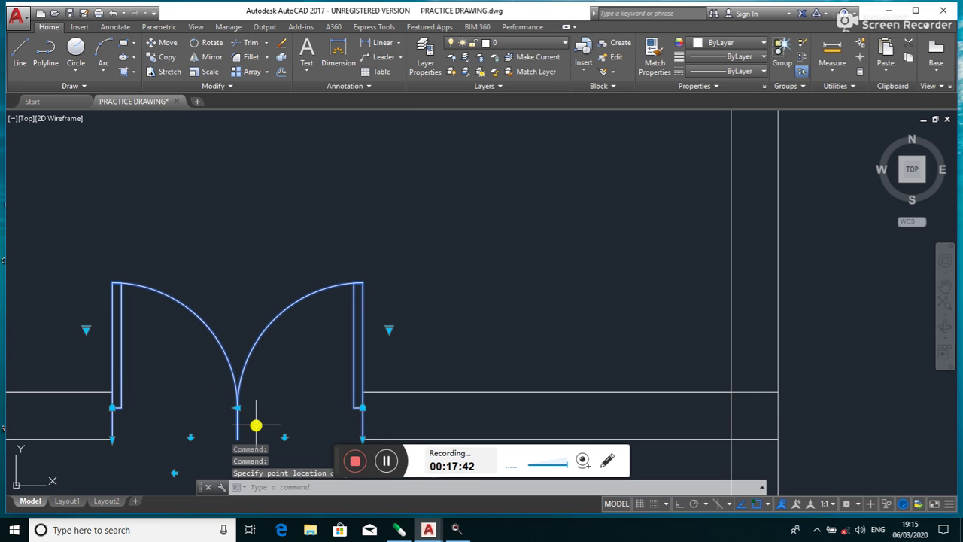
pyautogui.press('Escape')
pyautogui.scroll(-5, 275, 395)
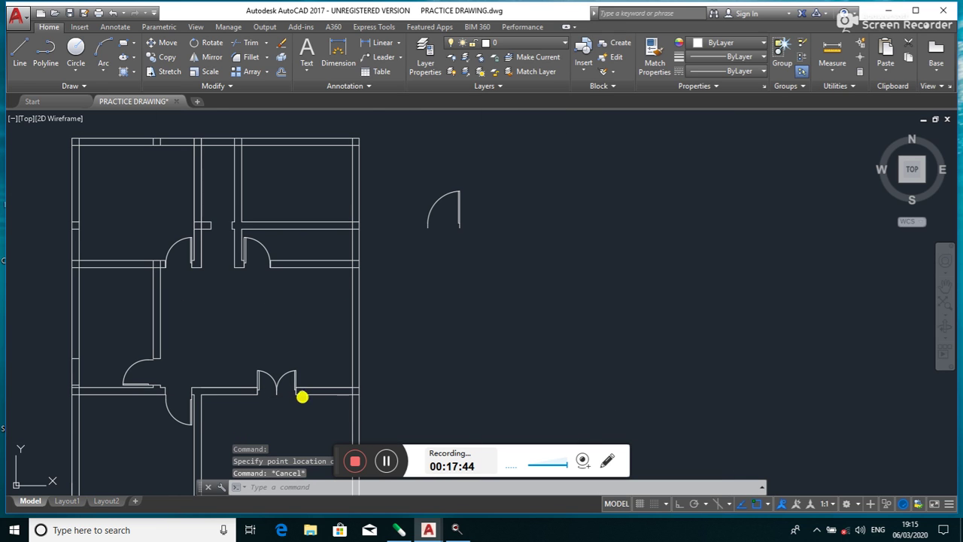
pyautogui.moveTo(301, 396); pyautogui.dragTo(317, 359, button='middle')
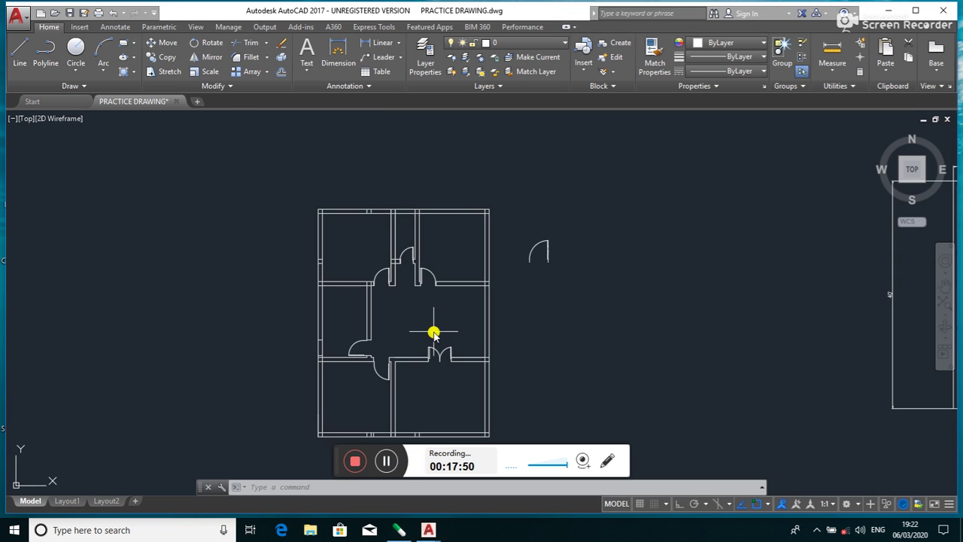
pyautogui.scroll(2, 693, 276)
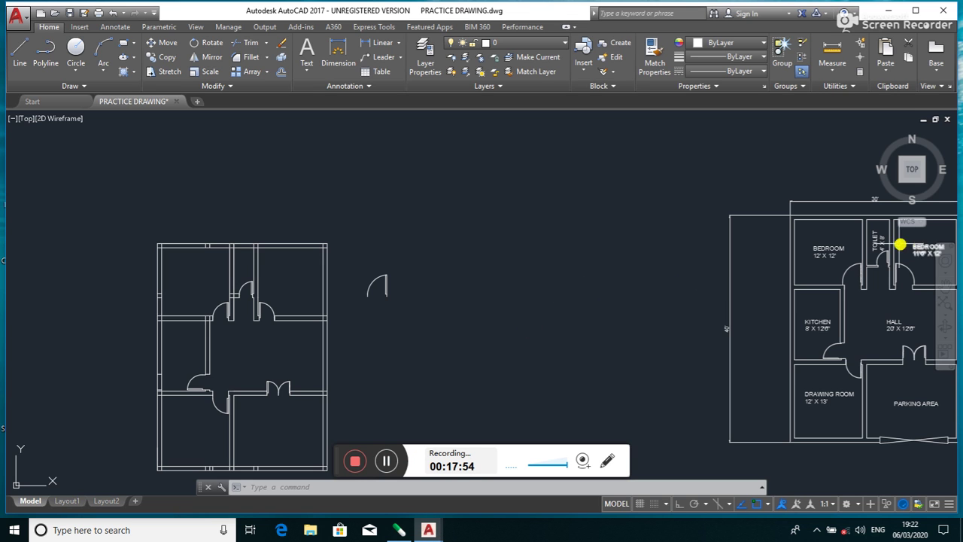
pyautogui.moveTo(865, 251); pyautogui.dragTo(790, 274, button='middle')
pyautogui.scroll(-2, 728, 305)
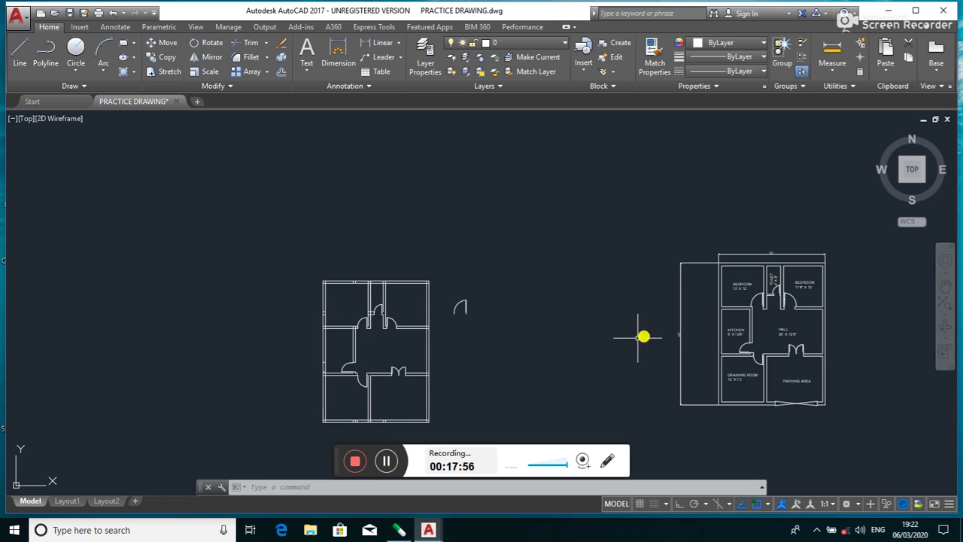
pyautogui.scroll(3, 307, 345)
pyautogui.scroll(2, 310, 343)
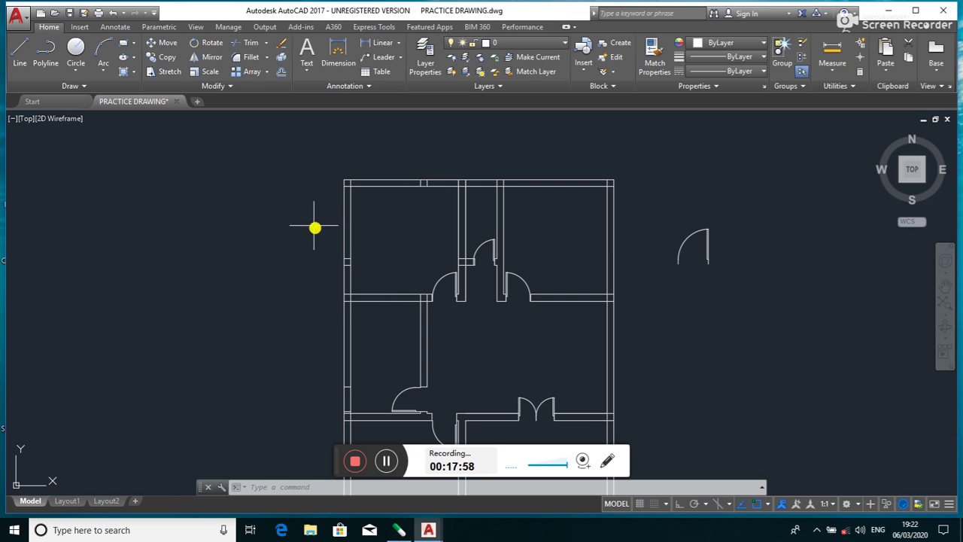
pyautogui.click(308, 50)
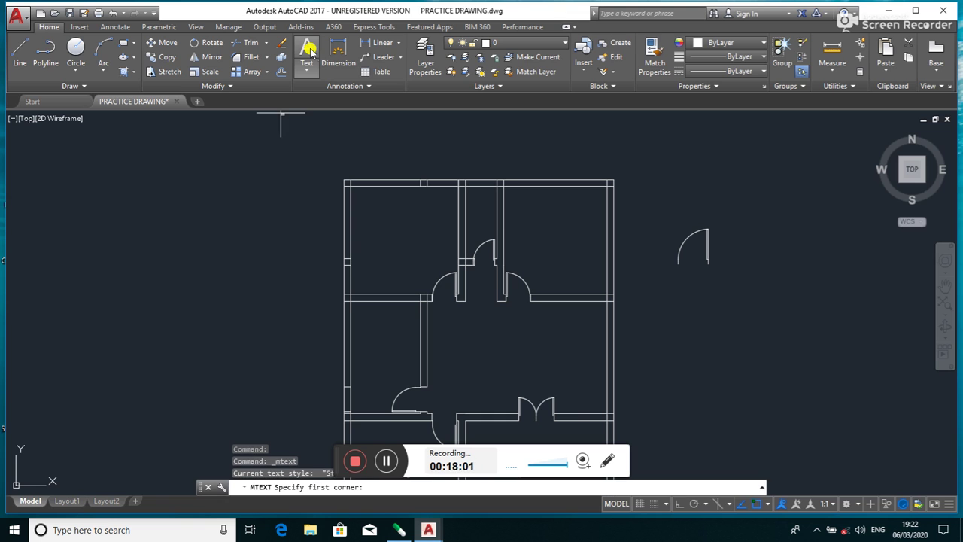
# - Draw a multiline text box left of the plan with 9" height and type BEDROOM
pyautogui.click(206, 175)
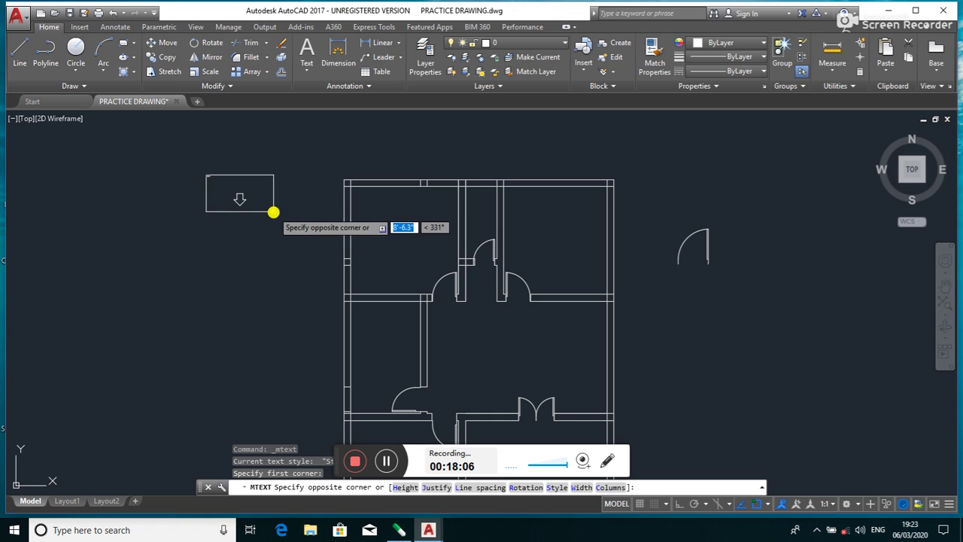
pyautogui.click(273, 212)
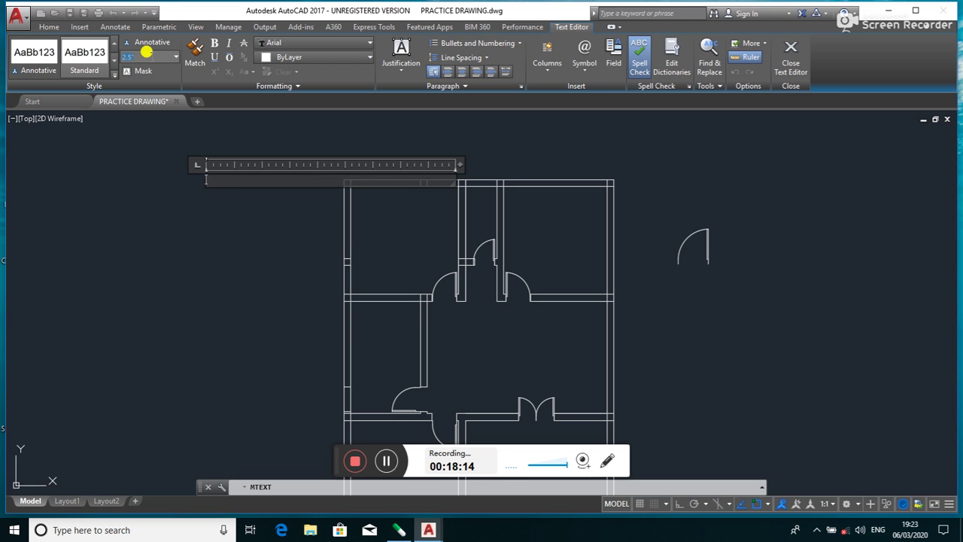
pyautogui.write('9"')
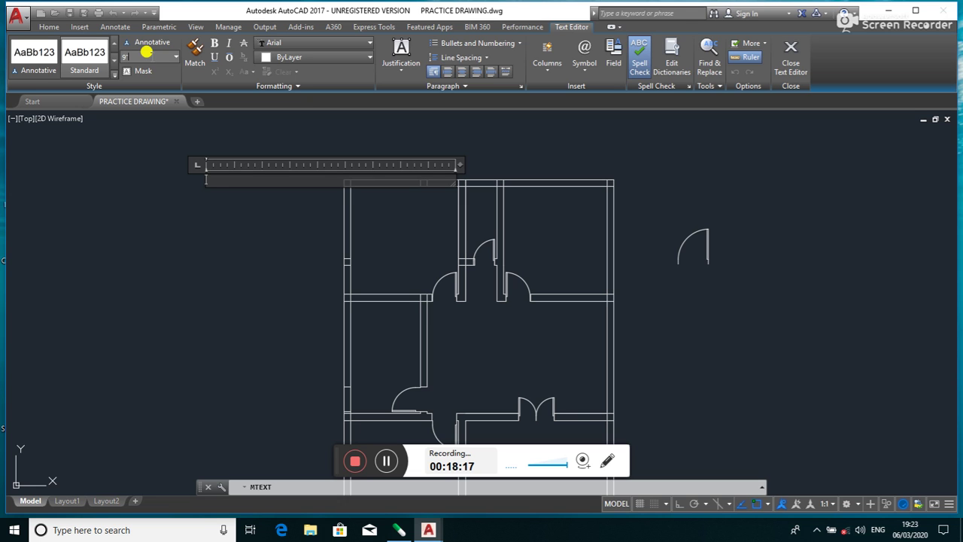
pyautogui.press('Return')
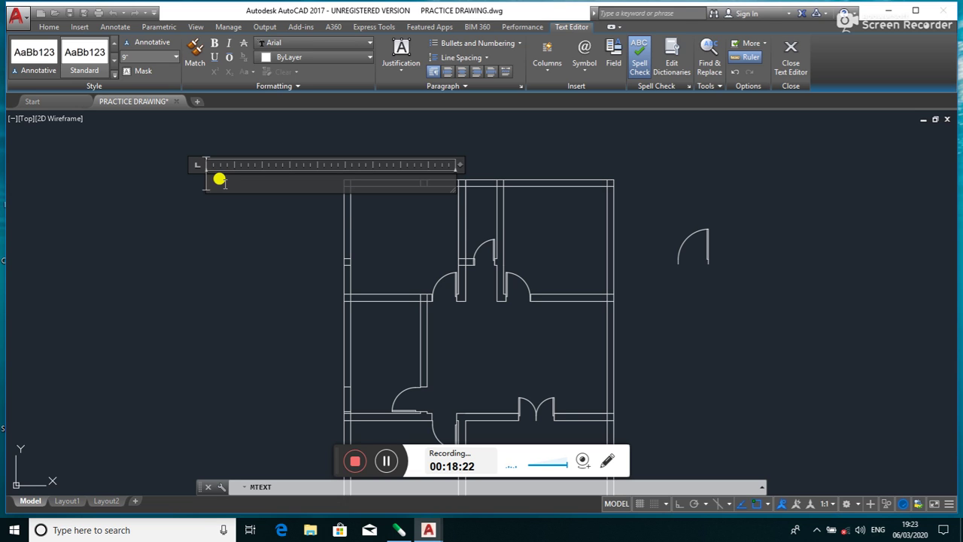
pyautogui.write('bedroo')
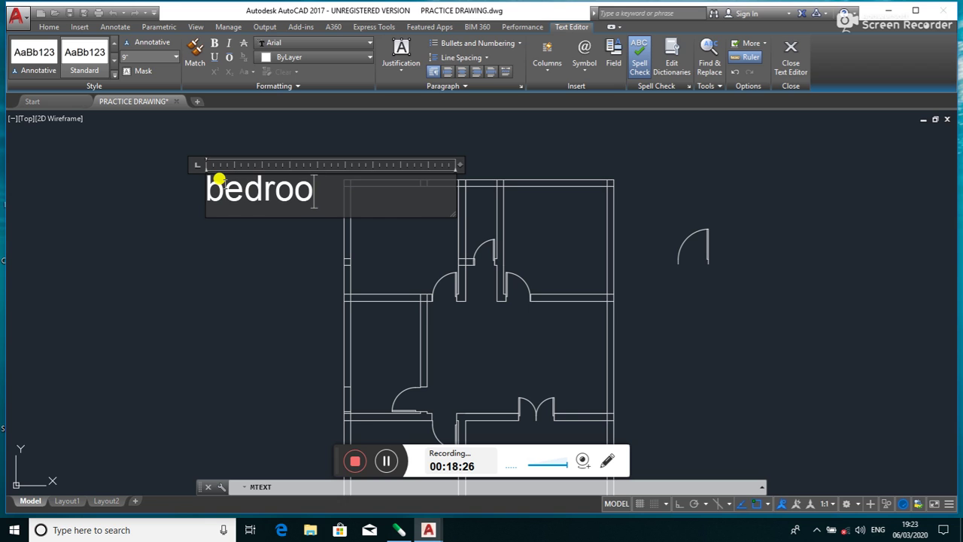
pyautogui.press('BackSpace')
pyautogui.press('BackSpace')
pyautogui.press('BackSpace')
pyautogui.write('BE')
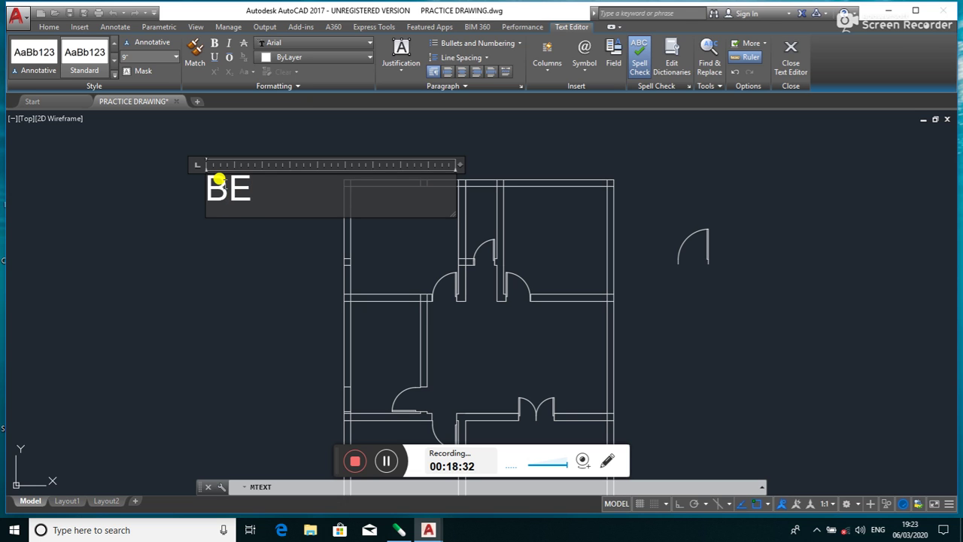
pyautogui.write('DROOM')
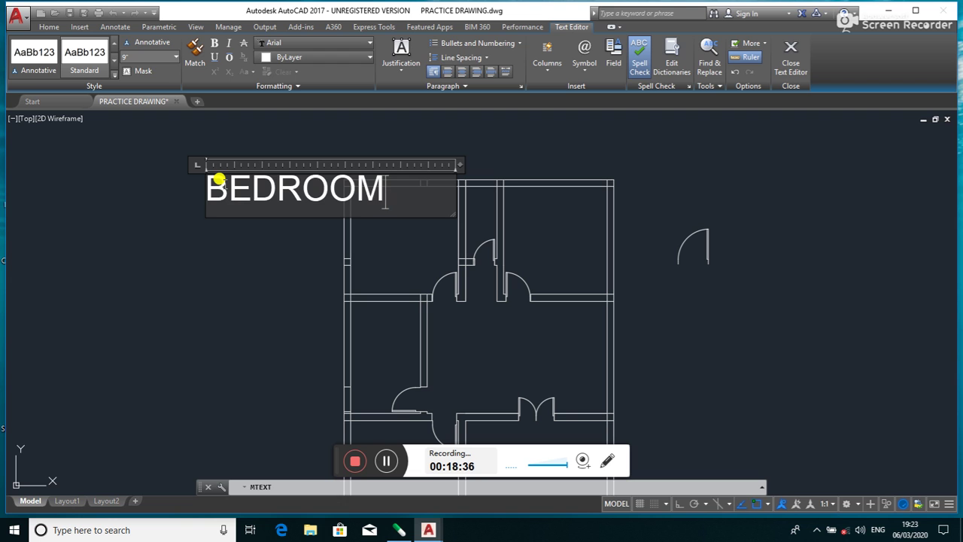
pyautogui.press('Return')
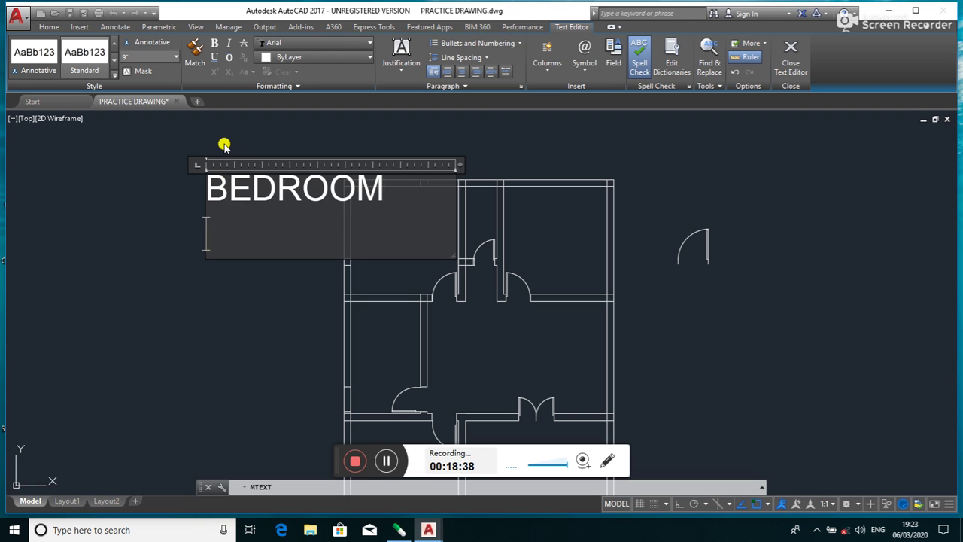
# - Add the second line 12' X 12' and close the text editor
pyautogui.scroll(-5, 279, 160)
pyautogui.scroll(2, 549, 155)
pyautogui.scroll(4, 559, 176)
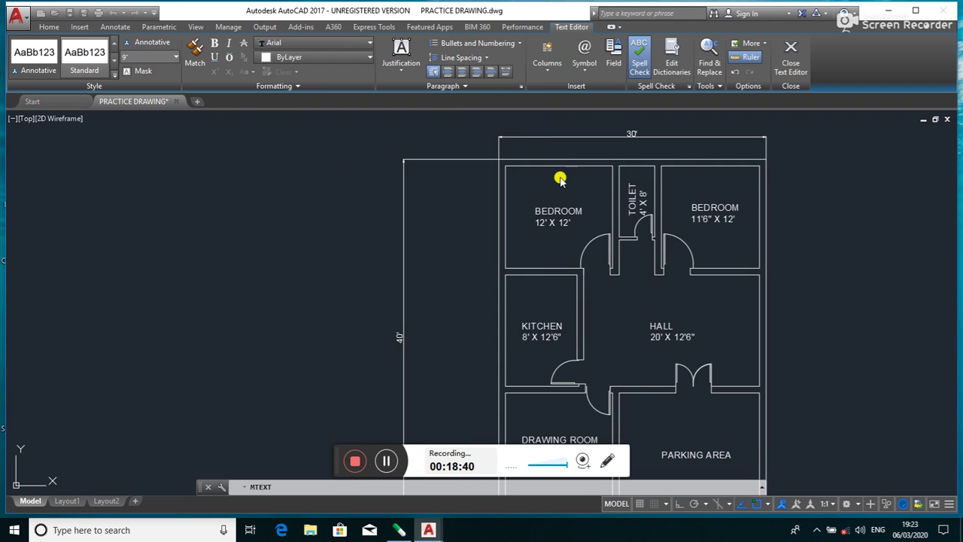
pyautogui.scroll(-2, 555, 225)
pyautogui.scroll(4, 554, 212)
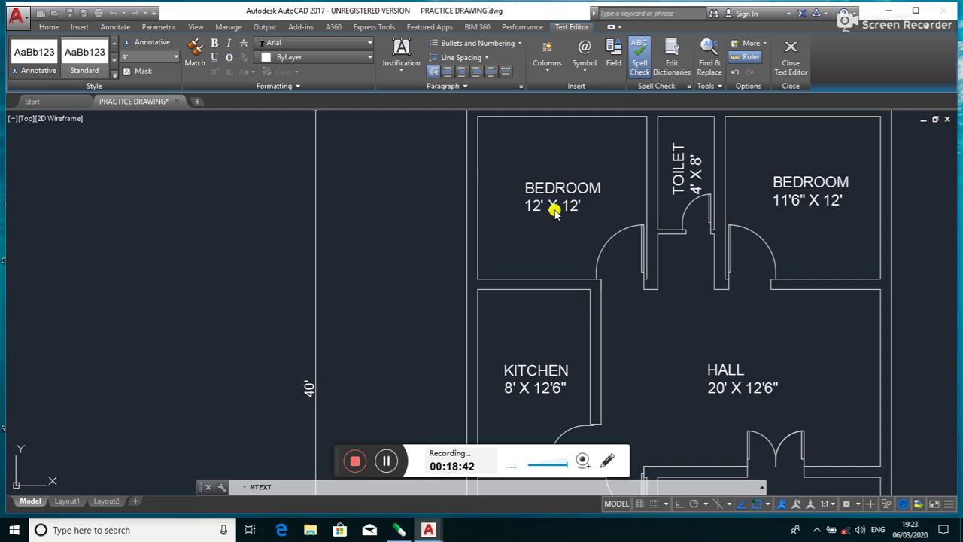
pyautogui.scroll(-5, 554, 211)
pyautogui.scroll(2, 154, 205)
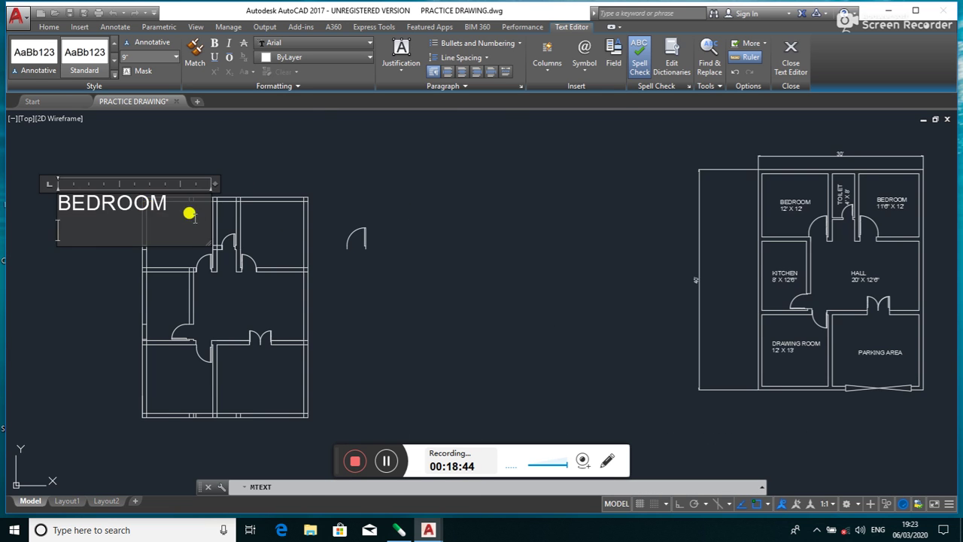
pyautogui.moveTo(226, 205); pyautogui.dragTo(308, 211, button='middle')
pyautogui.scroll(2, 324, 212)
pyautogui.write('12 X 12')
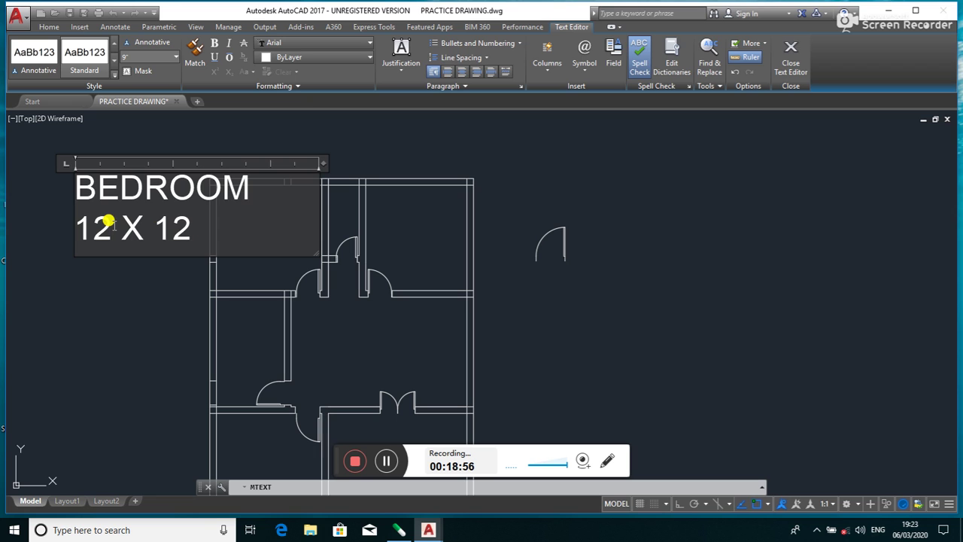
pyautogui.write("'")
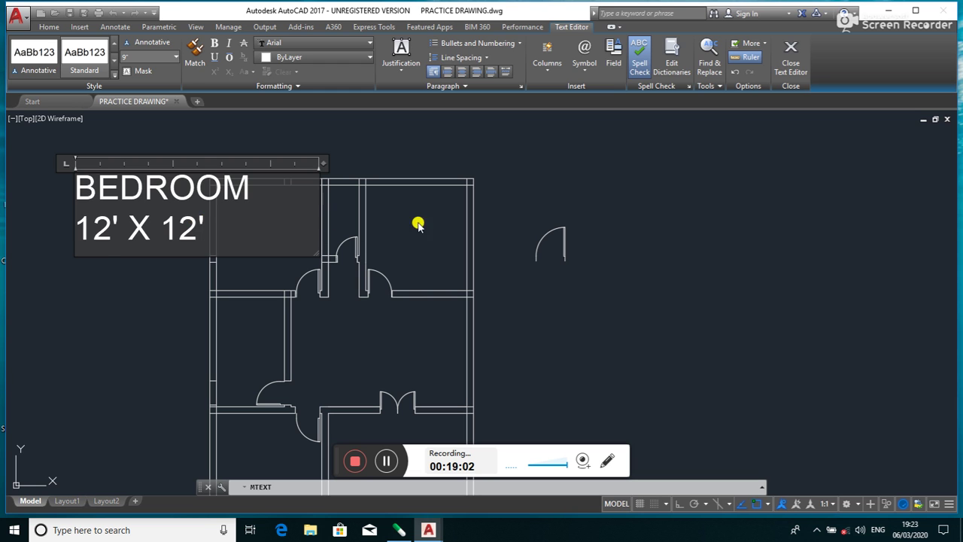
pyautogui.click(535, 217)
# - Window-select the BEDROOM label and start the COPY command
pyautogui.scroll(2, 98, 177)
pyautogui.click(131, 176)
pyautogui.click(178, 130)
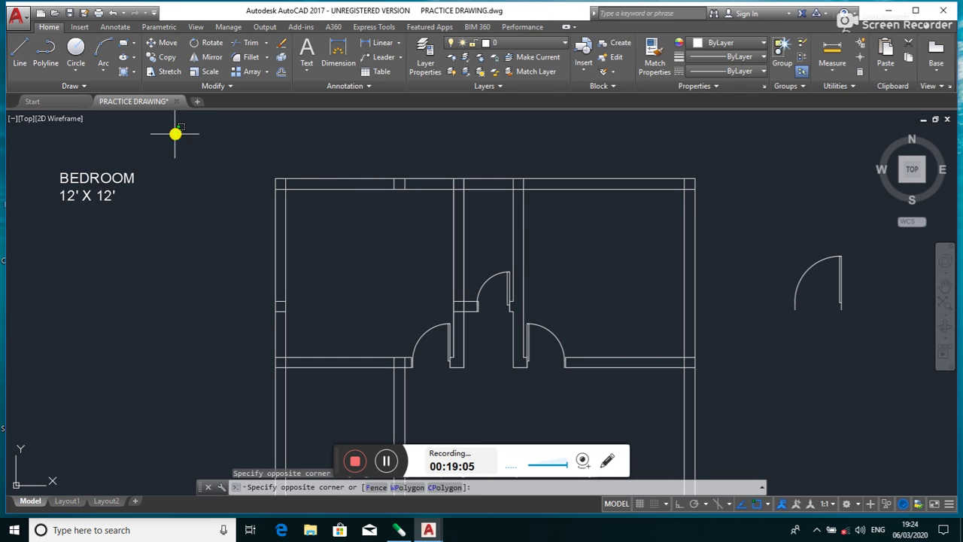
pyautogui.click(30, 232)
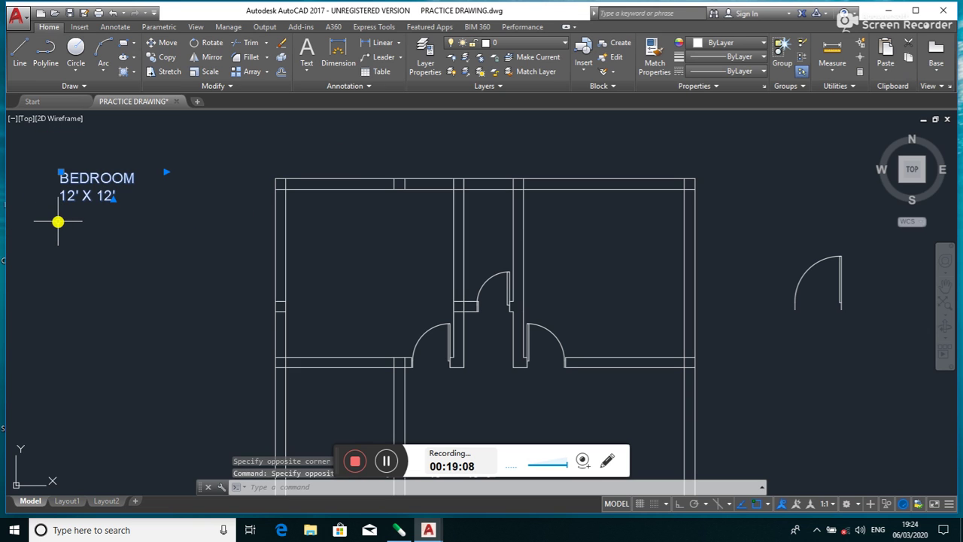
pyautogui.write('copy')
pyautogui.press('Return')
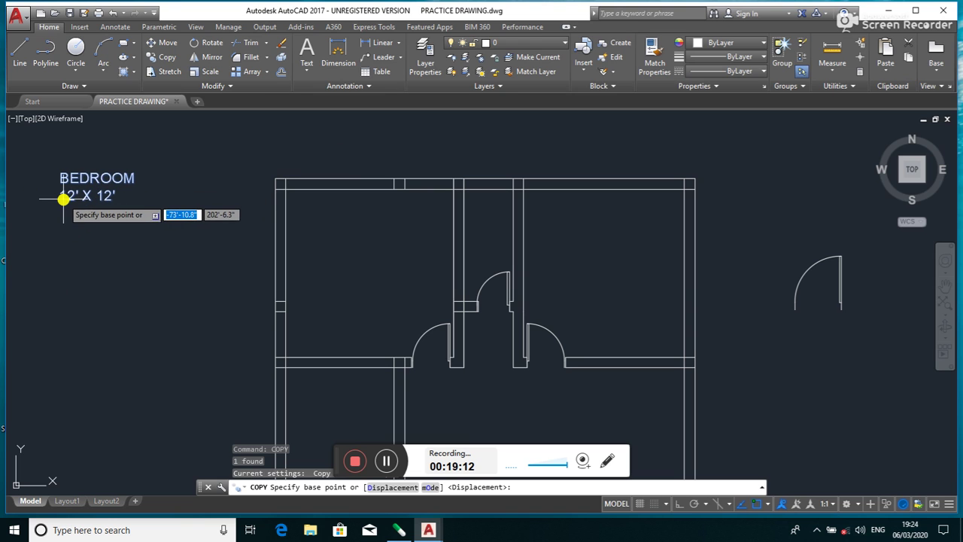
# - Restart copying the BEDROOM label after an aborted attempt, picking a base point on it
pyautogui.click(66, 197)
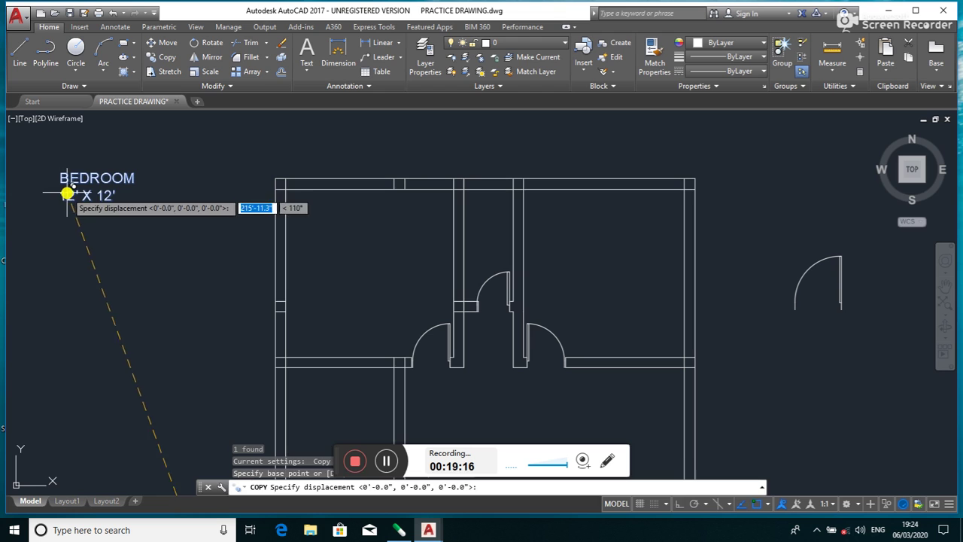
pyautogui.press('Return')
pyautogui.click(133, 152)
pyautogui.click(42, 222)
pyautogui.write('COPU')
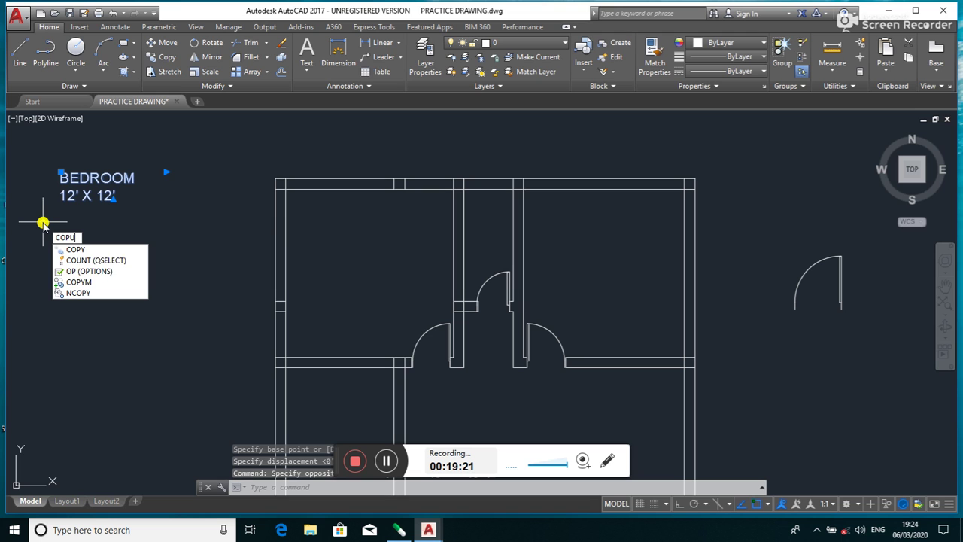
pyautogui.press('BackSpace')
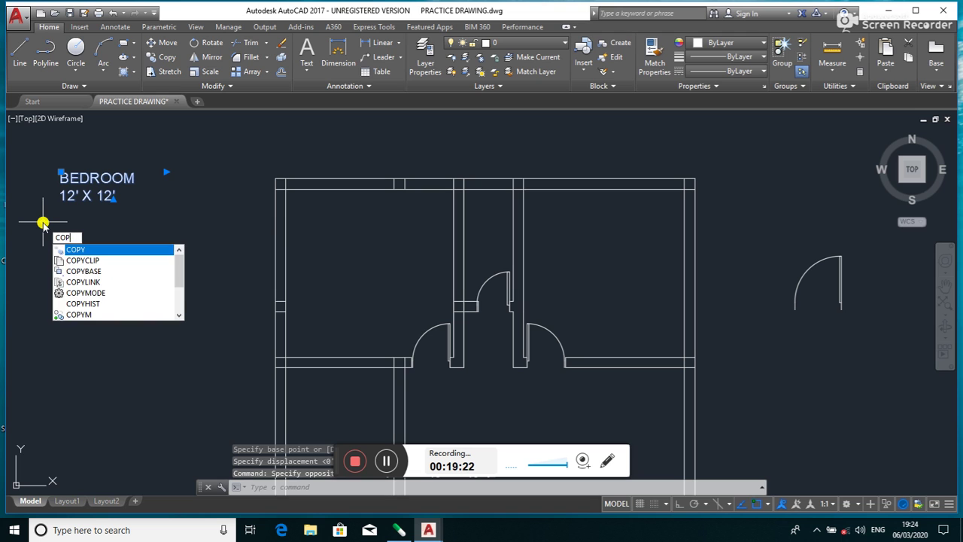
pyautogui.press('Return')
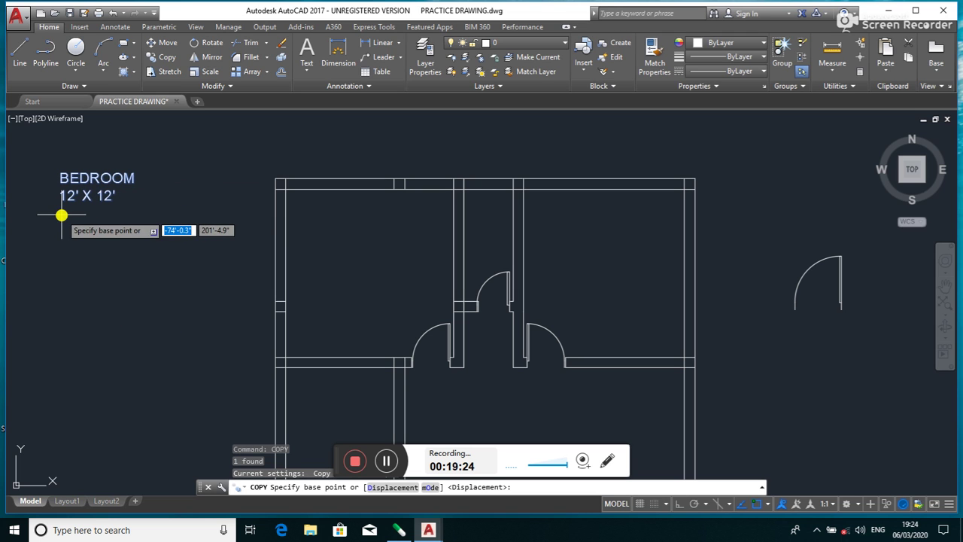
pyautogui.press('Return')
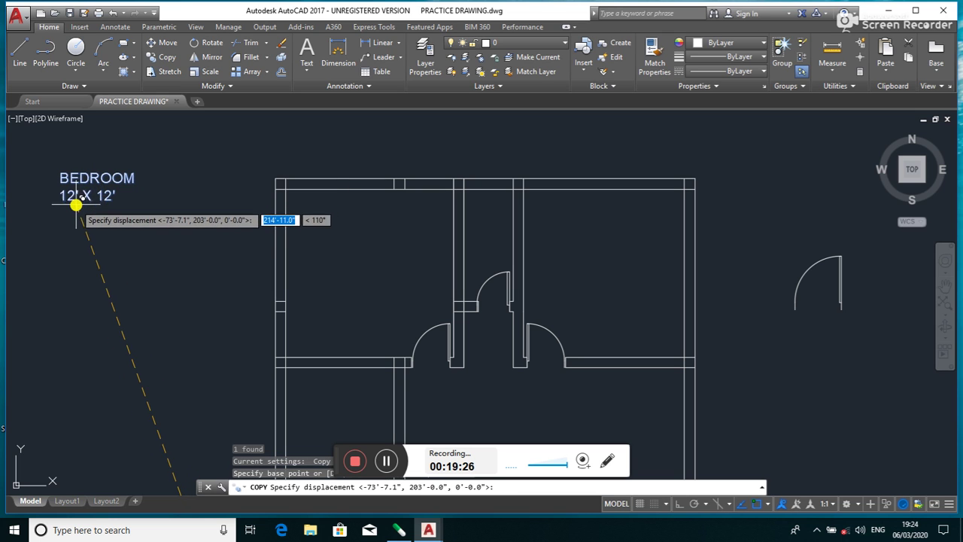
pyautogui.click(82, 195)
pyautogui.scroll(-5, 82, 195)
pyautogui.scroll(7, 86, 189)
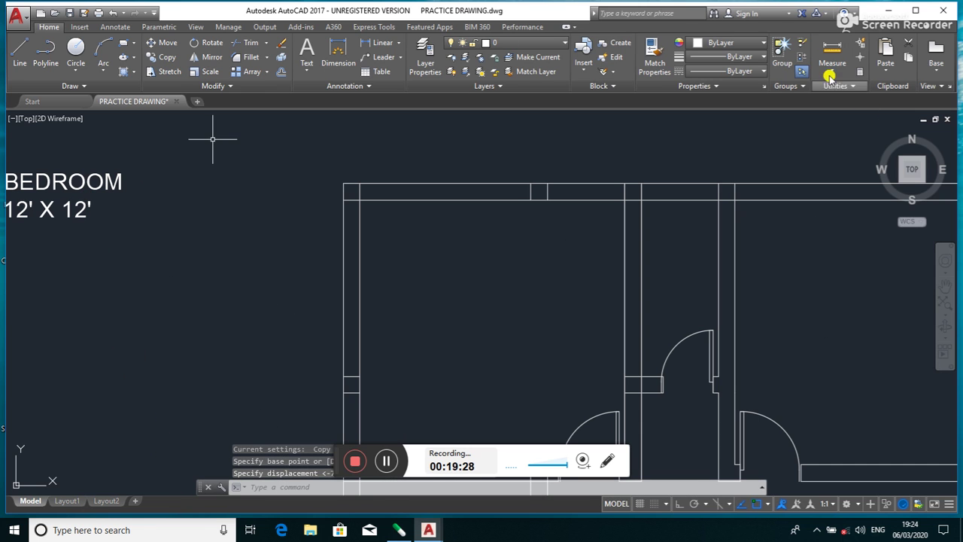
pyautogui.scroll(-3, 249, 159)
pyautogui.scroll(-1, 234, 155)
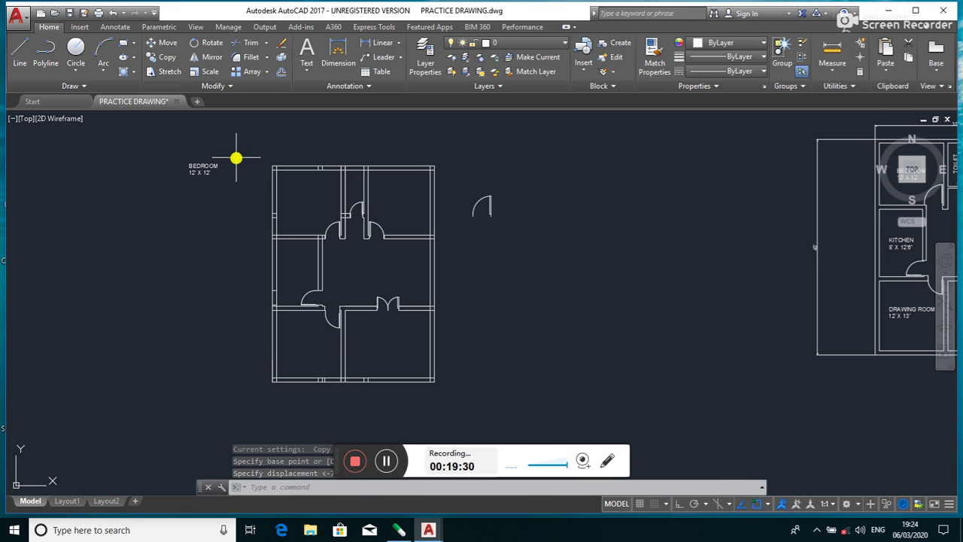
# - Reselect the BEDROOM label and rerun COPY with its base point on the label
pyautogui.click(236, 153)
pyautogui.click(179, 202)
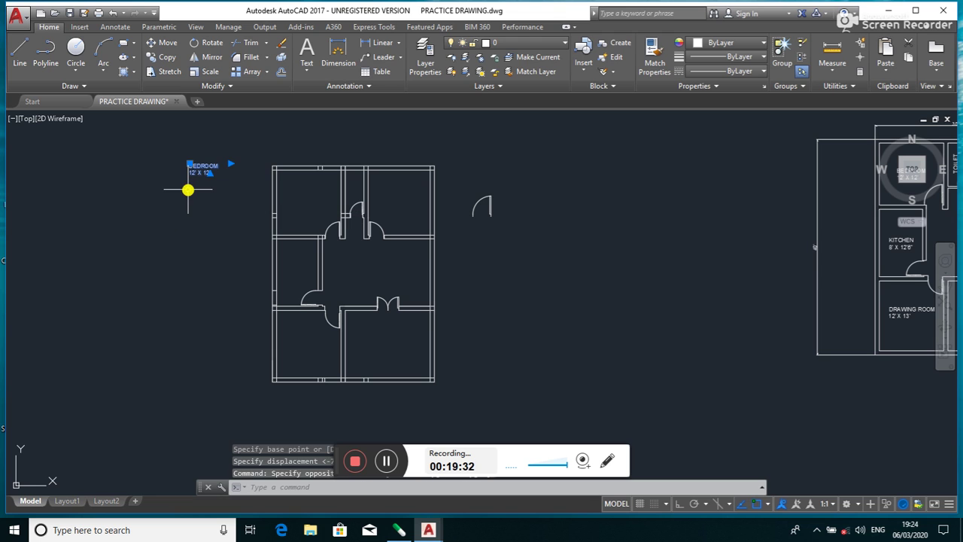
pyautogui.write('cOPY')
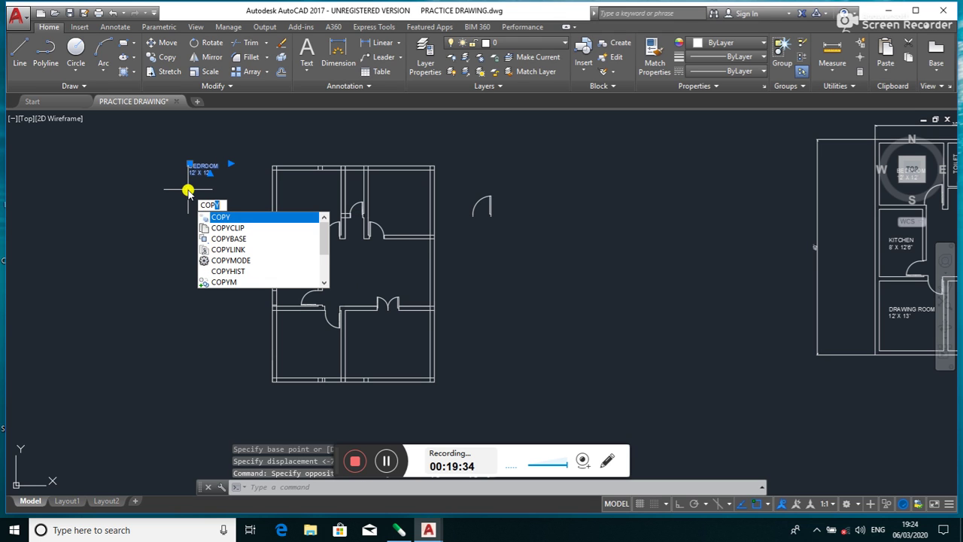
pyautogui.press('Return')
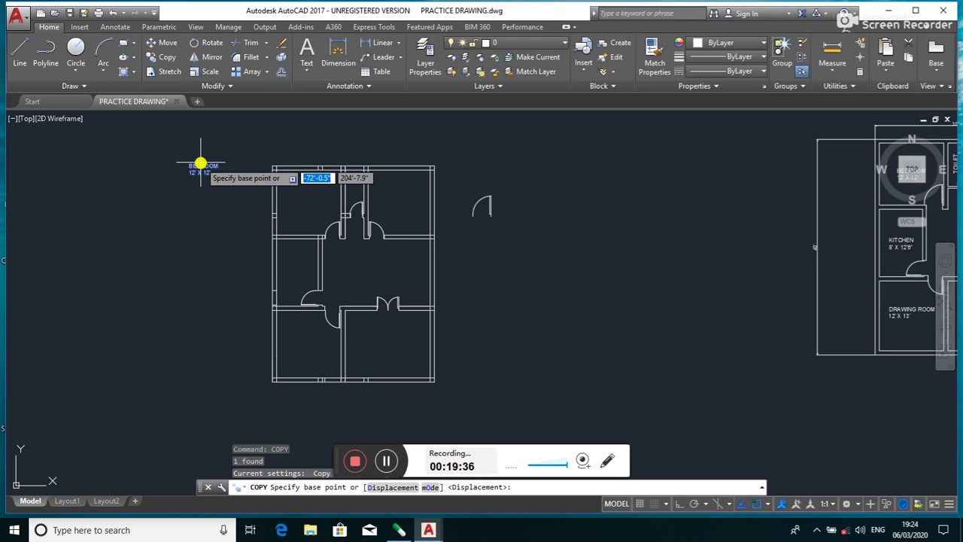
pyautogui.press('Return')
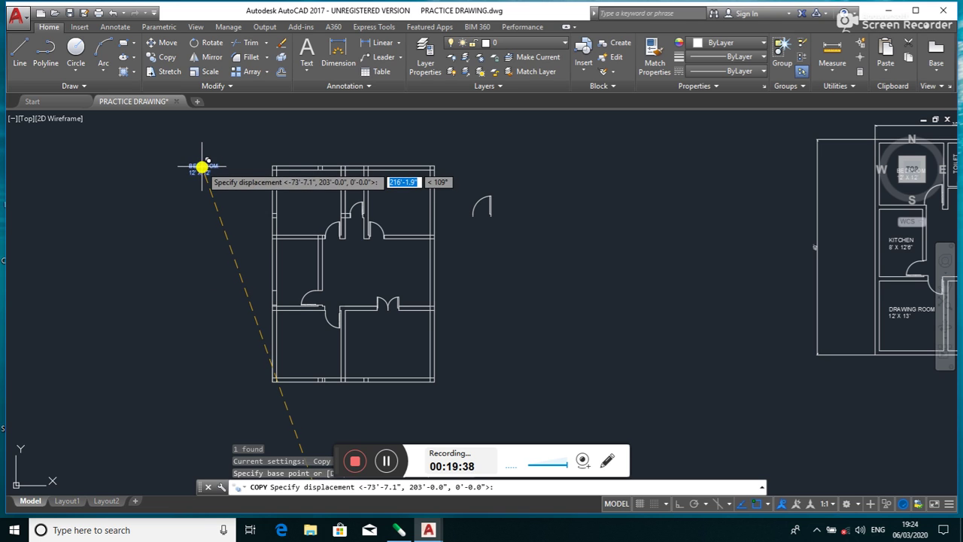
pyautogui.click(203, 172)
pyautogui.click(205, 168)
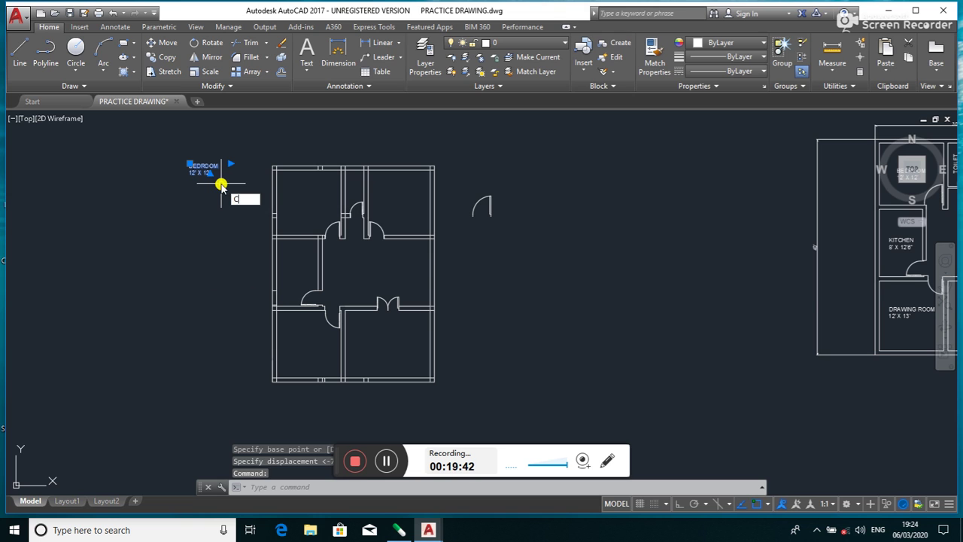
pyautogui.write('OPY')
pyautogui.press('Return')
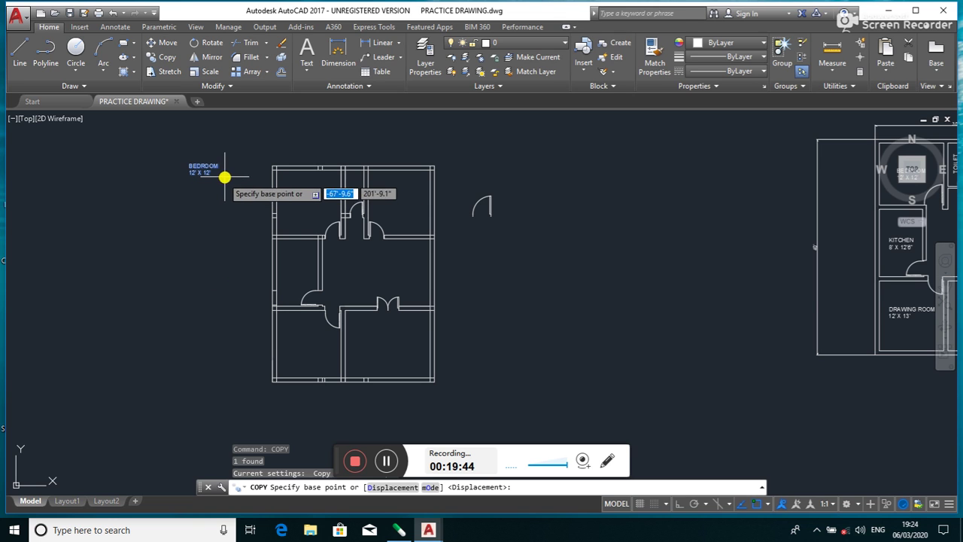
pyautogui.click(204, 172)
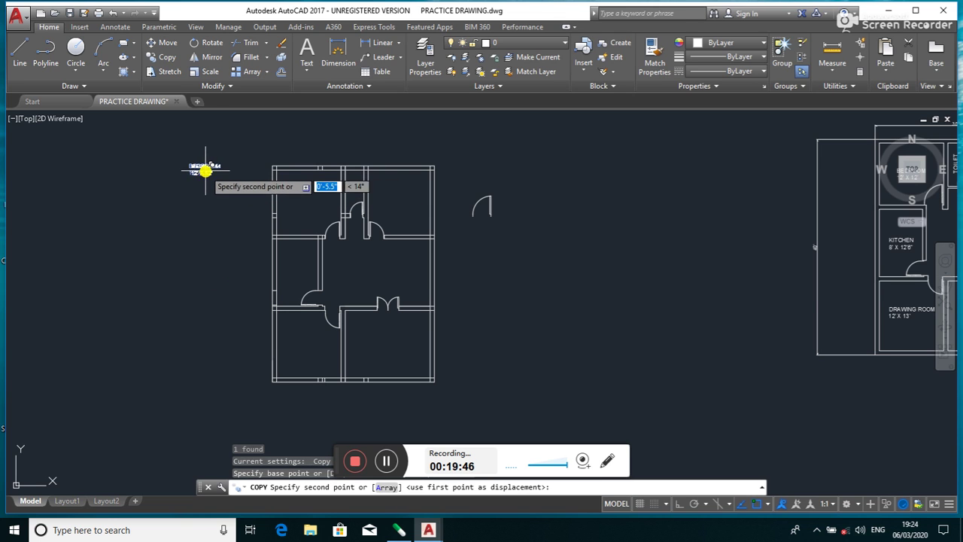
# - Place six label copies: top-left, upper-right, upper-middle, middle-left, another empty room, lower-right
pyautogui.scroll(3, 304, 207)
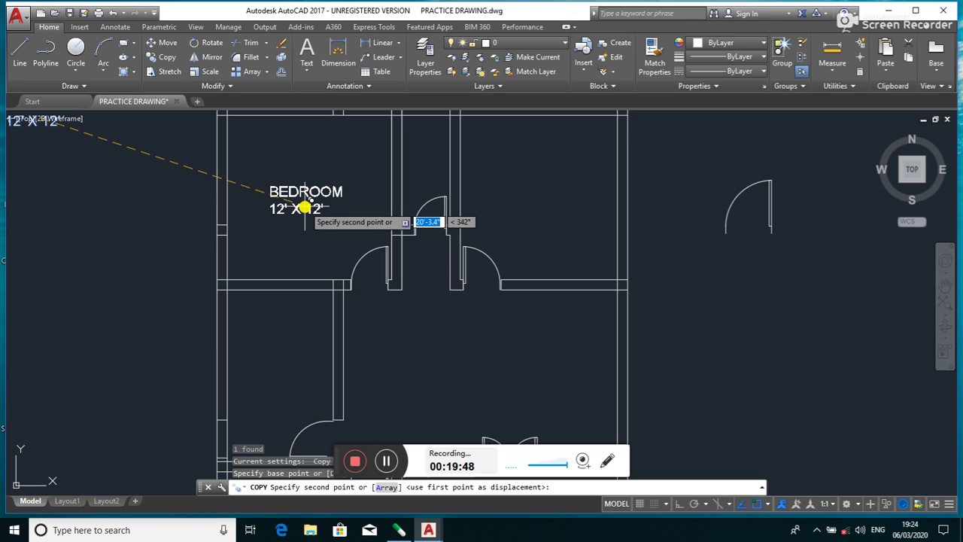
pyautogui.click(303, 203)
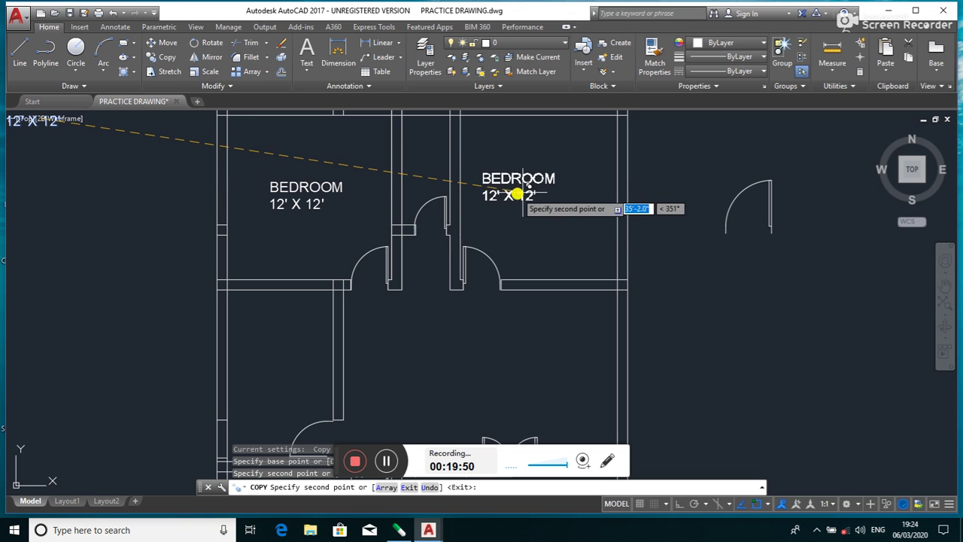
pyautogui.click(541, 198)
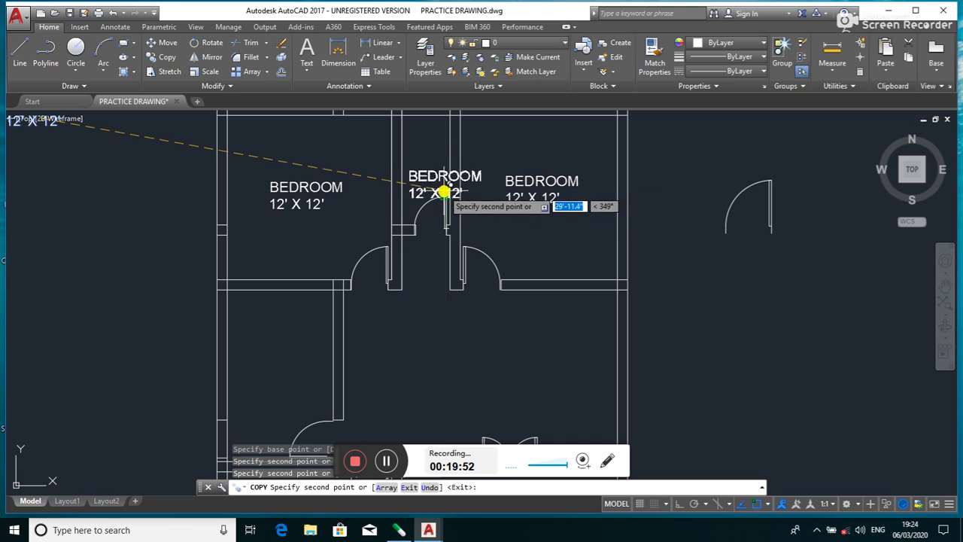
pyautogui.click(435, 176)
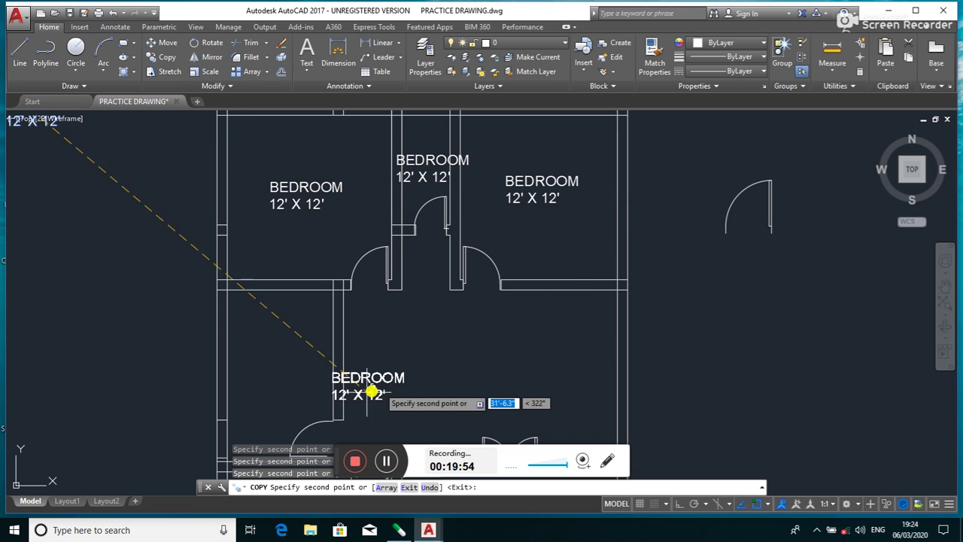
pyautogui.click(278, 385)
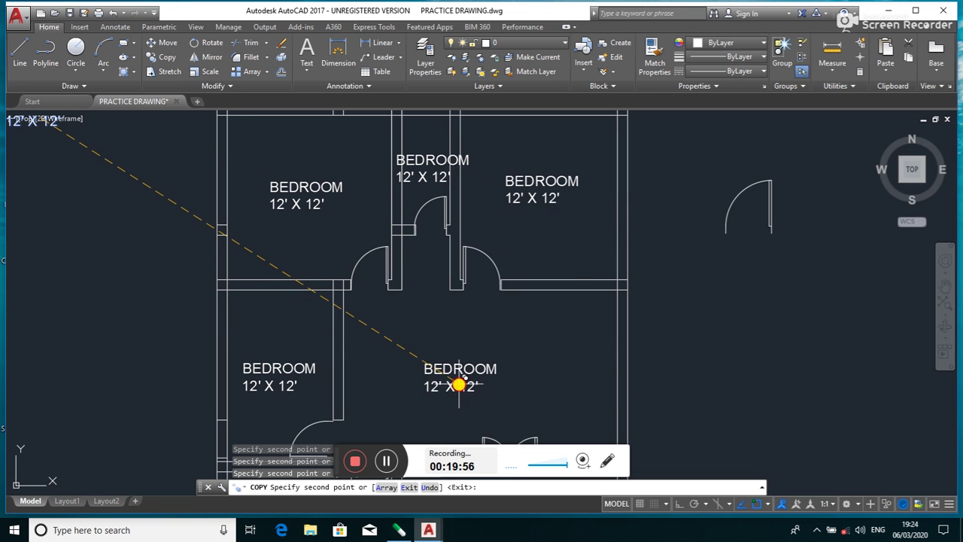
pyautogui.scroll(-3, 458, 383)
pyautogui.scroll(-4, 452, 384)
pyautogui.scroll(6, 447, 397)
pyautogui.click(424, 377)
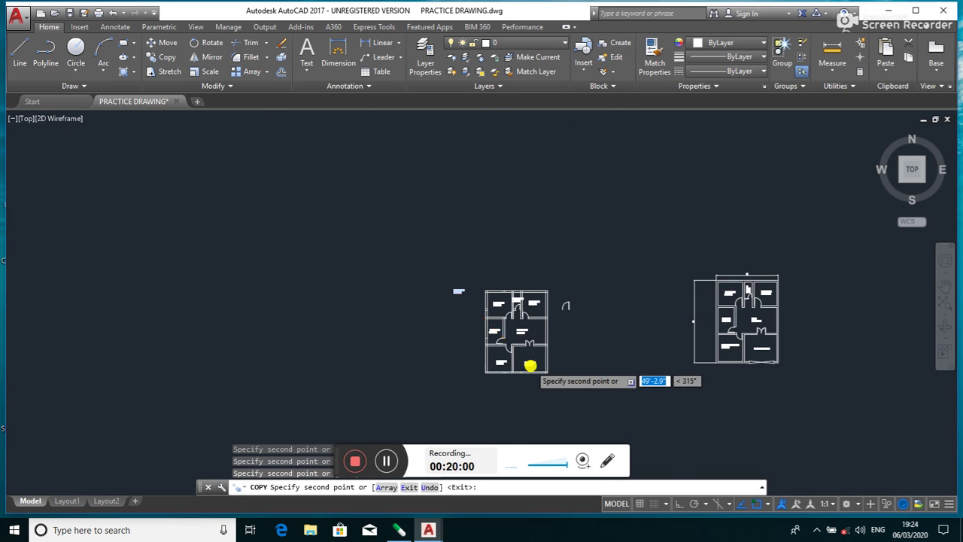
pyautogui.scroll(5, 531, 365)
pyautogui.click(530, 358)
pyautogui.press('Escape')
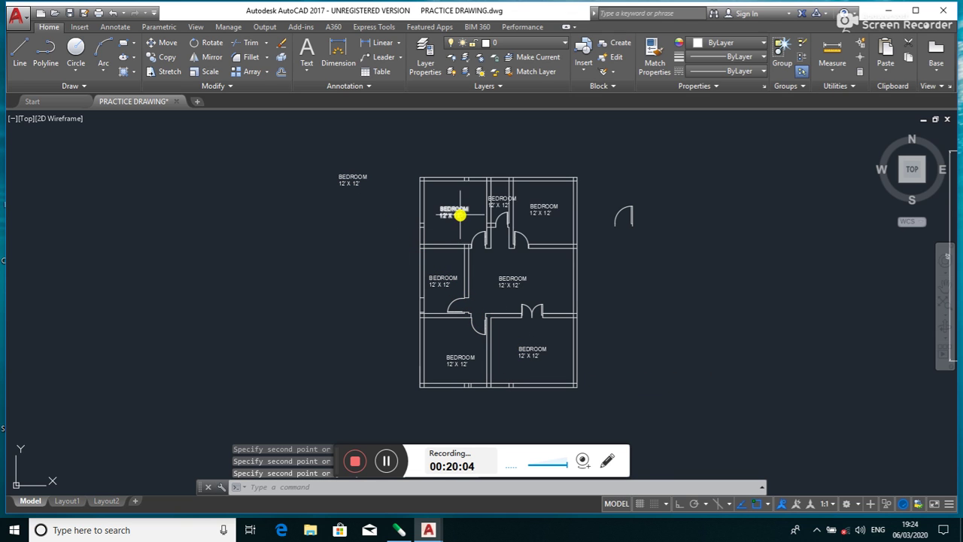
# - Check the reference plan and change the upper-right label's size to 11' 6"X 12'
pyautogui.scroll(5, 459, 212)
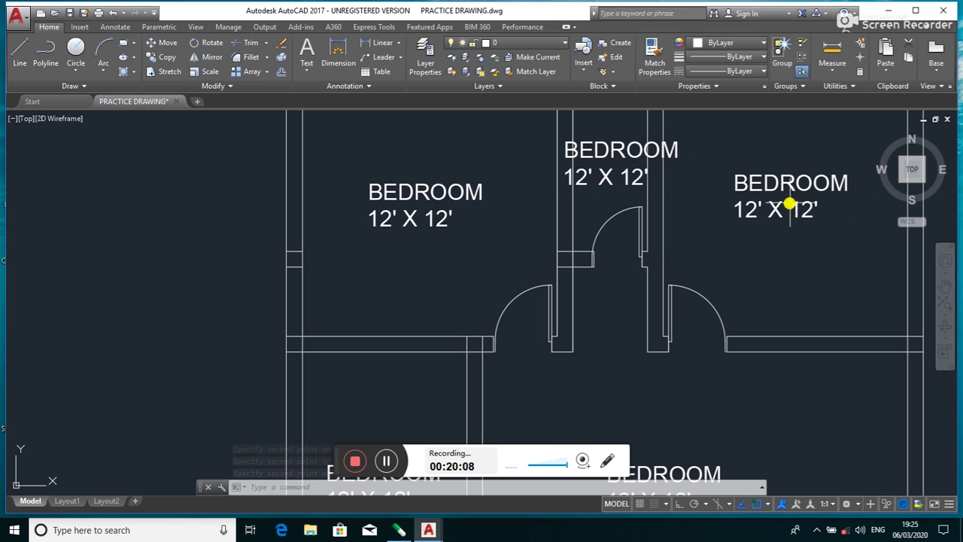
pyautogui.scroll(-5, 818, 206)
pyautogui.moveTo(830, 208); pyautogui.dragTo(439, 316, button='middle')
pyautogui.scroll(-4, 466, 308)
pyautogui.scroll(5, 587, 292)
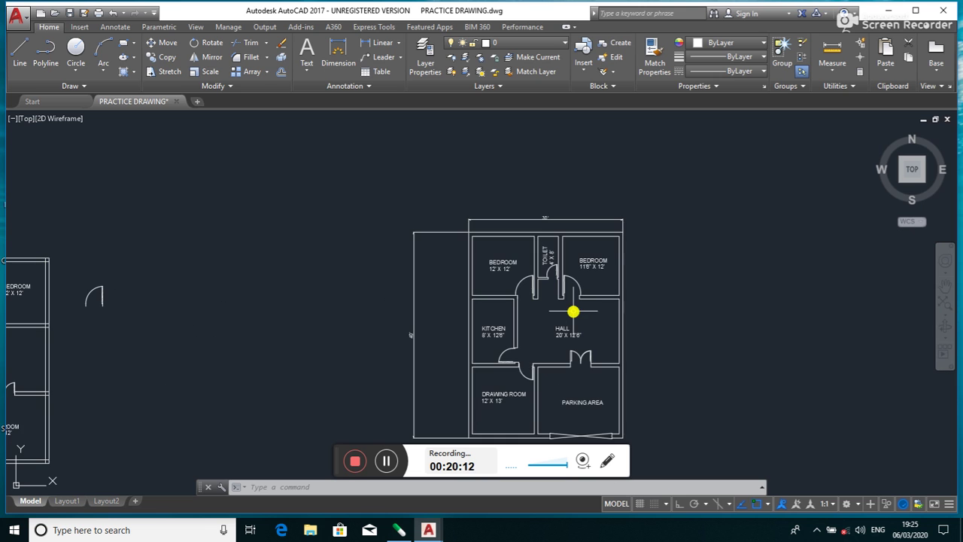
pyautogui.scroll(3, 614, 267)
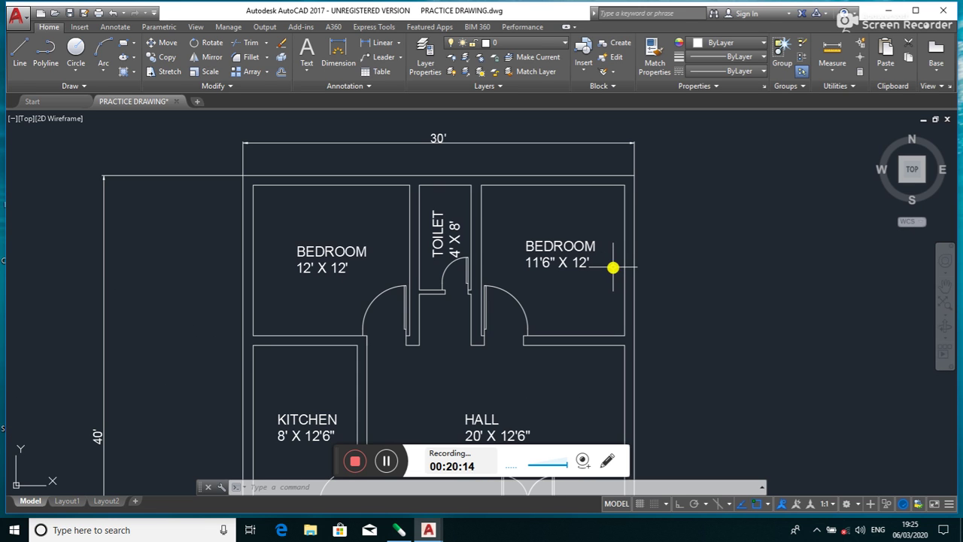
pyautogui.scroll(-5, 472, 314)
pyautogui.scroll(5, 218, 294)
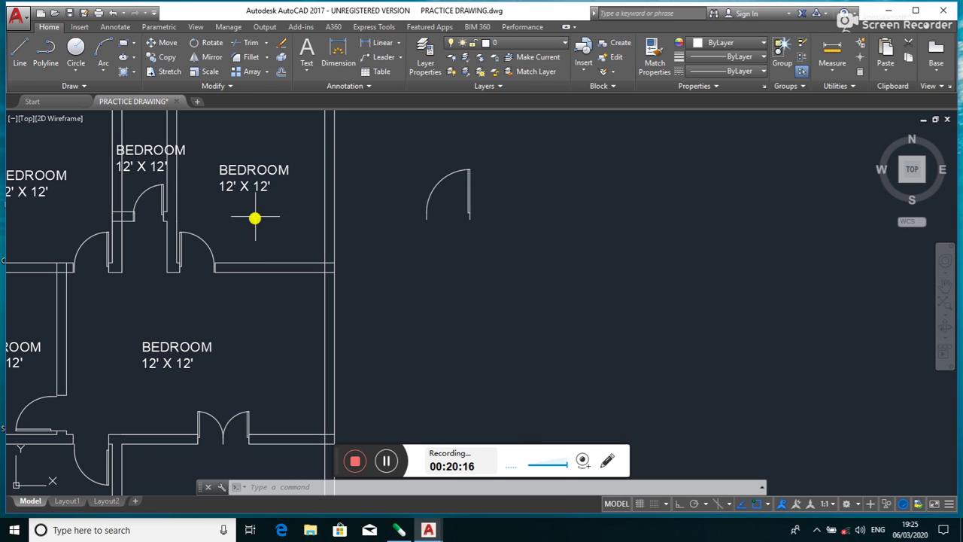
pyautogui.doubleClick(270, 185)
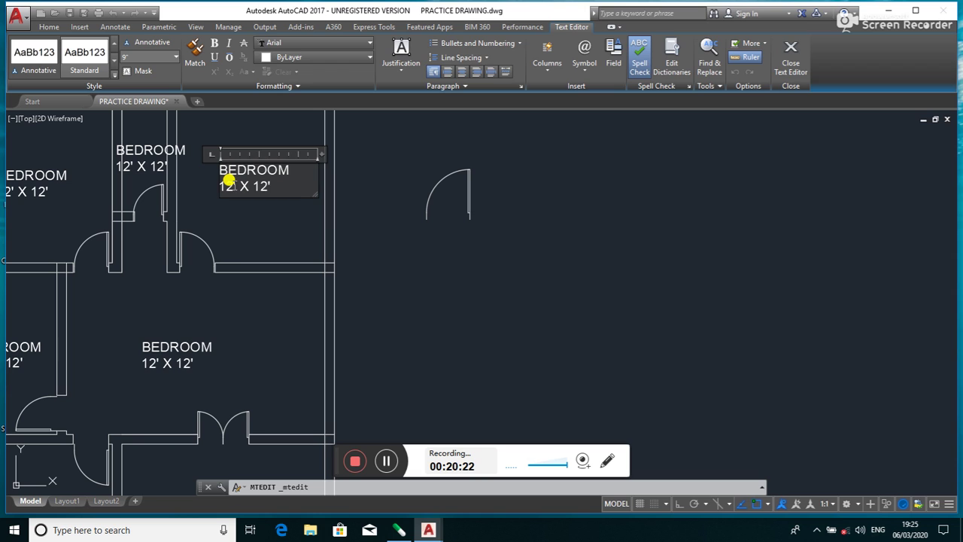
pyautogui.press('BackSpace')
pyautogui.press('BackSpace')
pyautogui.write("11' ")
pyautogui.write('6')
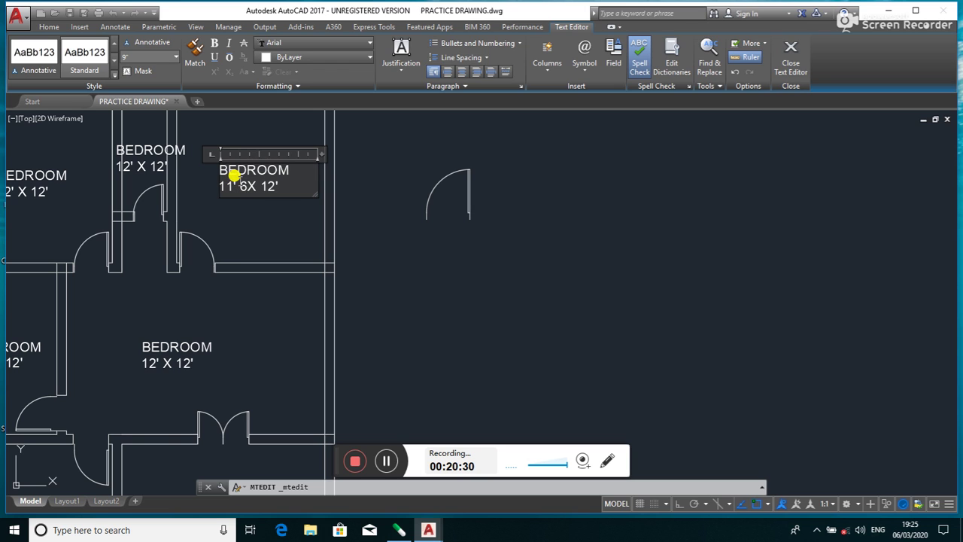
pyautogui.write('"')
pyautogui.press('Return')
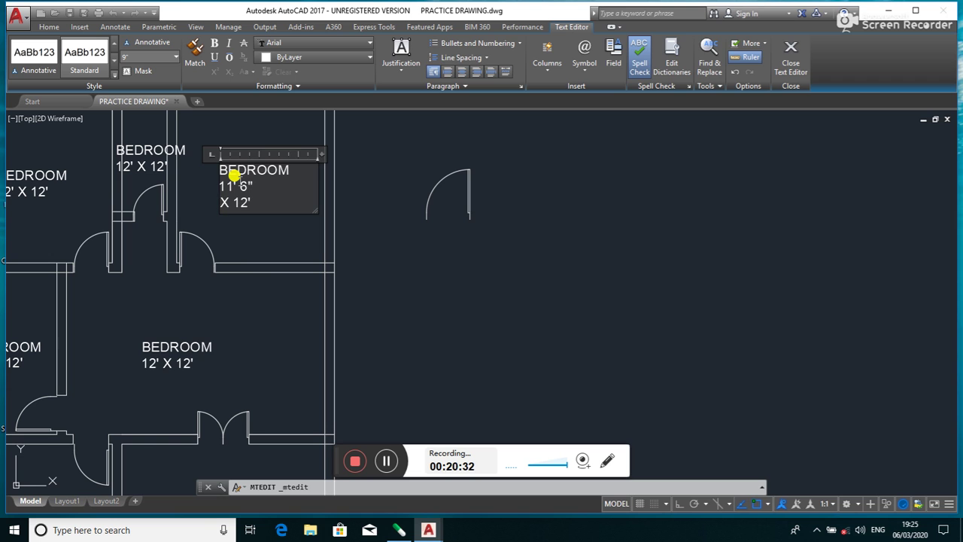
pyautogui.press('BackSpace')
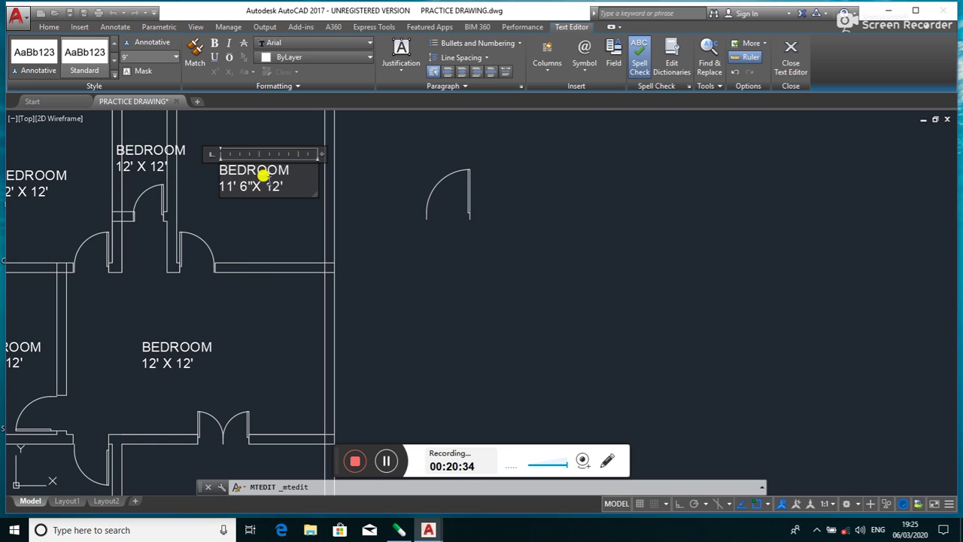
pyautogui.scroll(-1, 280, 183)
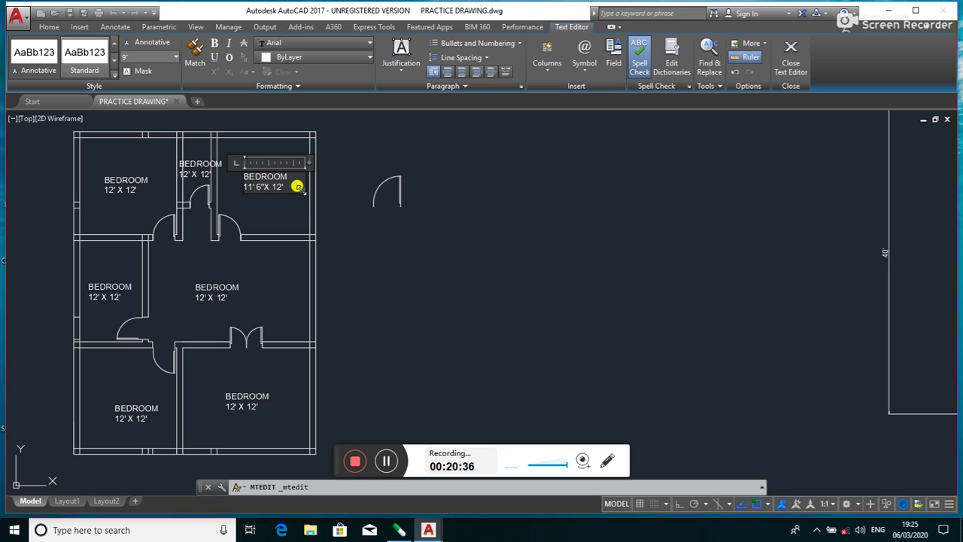
pyautogui.click(295, 200)
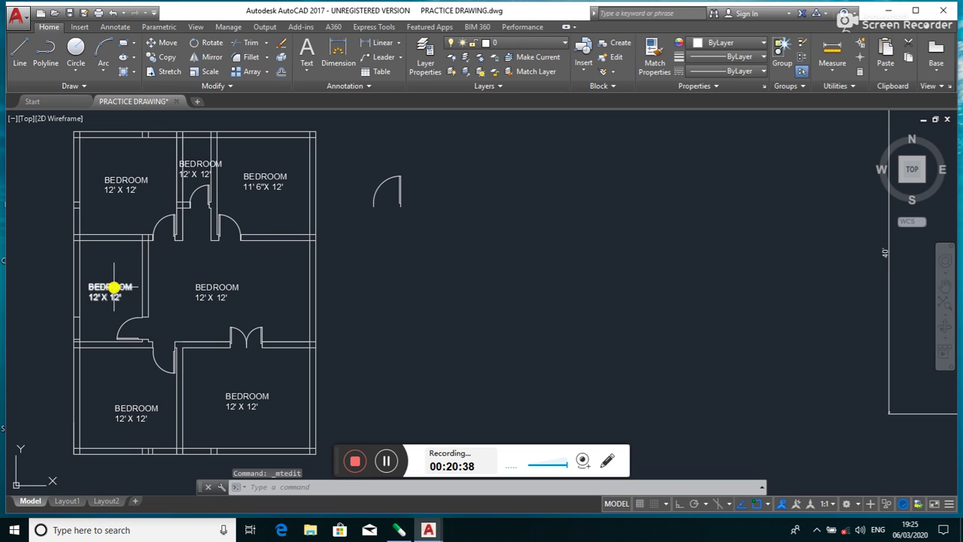
# - Open the narrow upper-middle room's label for editing
pyautogui.scroll(-5, 445, 230)
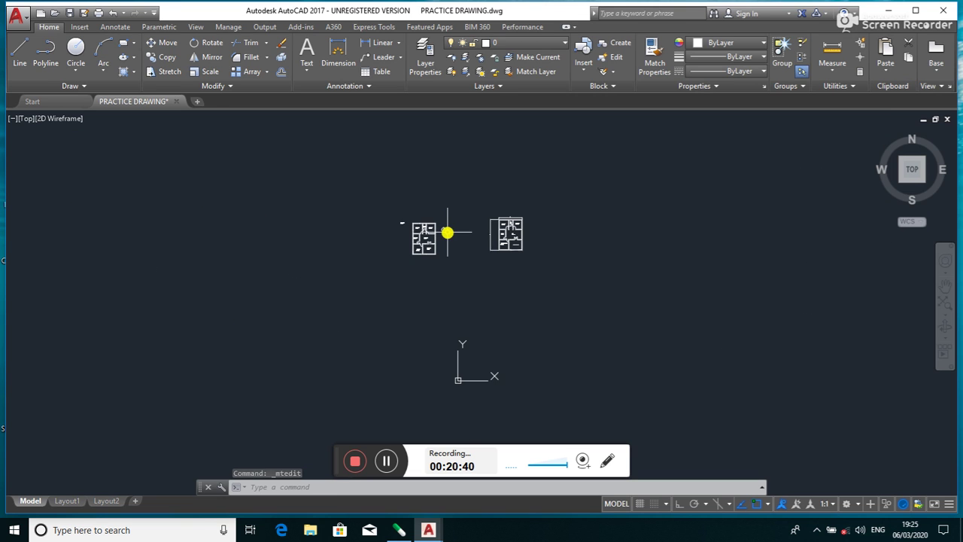
pyautogui.scroll(-2, 452, 237)
pyautogui.scroll(4, 540, 253)
pyautogui.scroll(3, 406, 195)
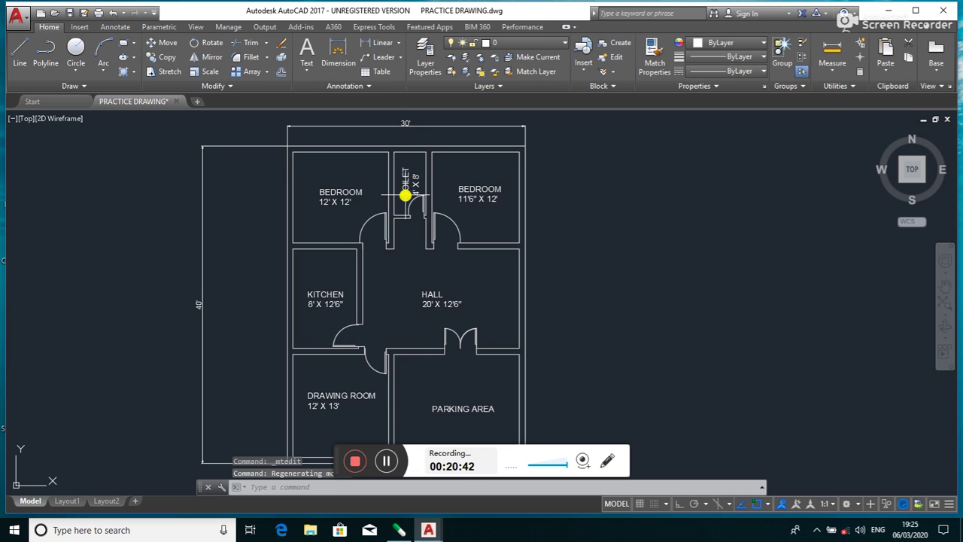
pyautogui.scroll(-3, 405, 194)
pyautogui.scroll(3, 210, 199)
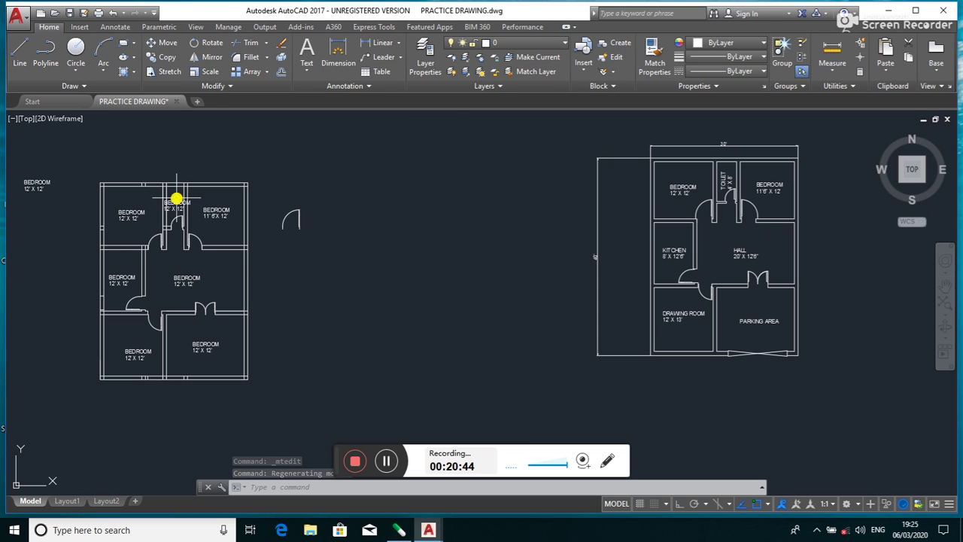
pyautogui.scroll(3, 176, 208)
pyautogui.scroll(4, 206, 209)
pyautogui.click(189, 190)
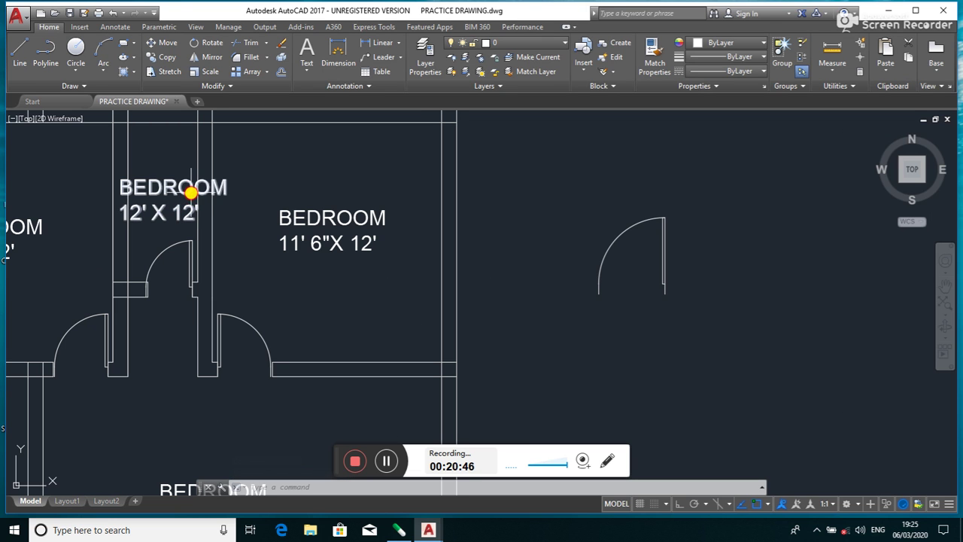
pyautogui.doubleClick(189, 190)
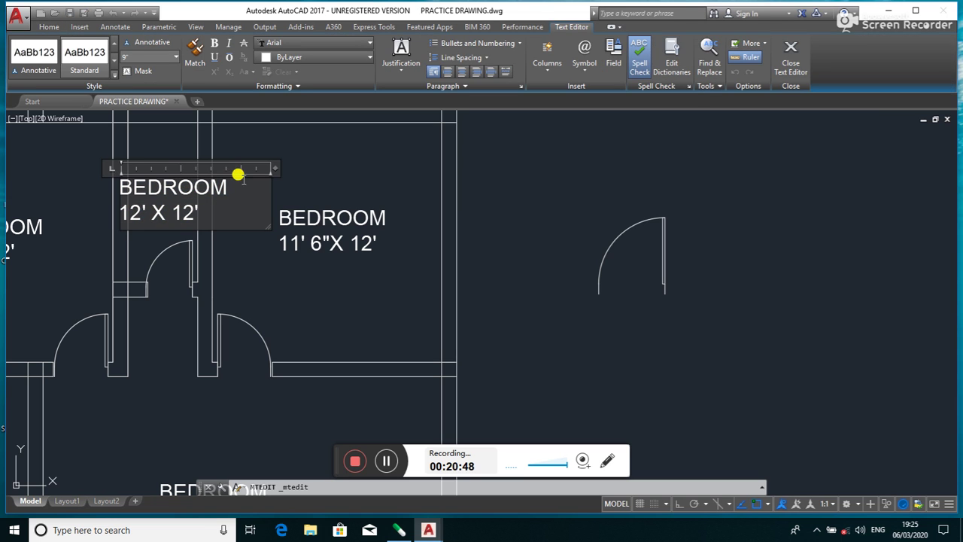
# - Retype the upper-middle label as TOILET with size 4' X 8', then select it
pyautogui.press('BackSpace')
pyautogui.press('BackSpace')
pyautogui.press('BackSpace')
pyautogui.press('BackSpace')
pyautogui.press('BackSpace')
pyautogui.press('BackSpace')
pyautogui.write('TOILET')
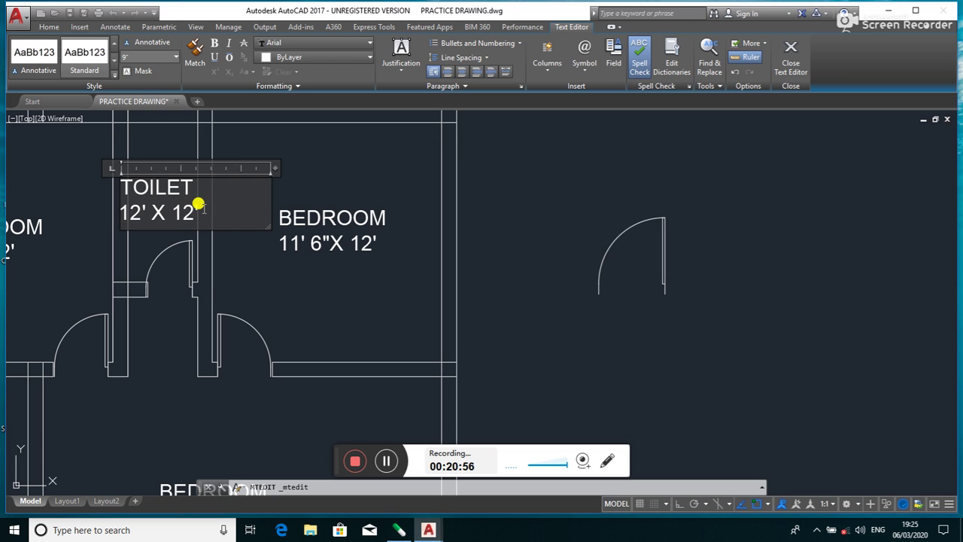
pyautogui.press('BackSpace')
pyautogui.press('BackSpace')
pyautogui.press('BackSpace')
pyautogui.press('BackSpace')
pyautogui.press('BackSpace')
pyautogui.press('BackSpace')
pyautogui.press('BackSpace')
pyautogui.press('BackSpace')
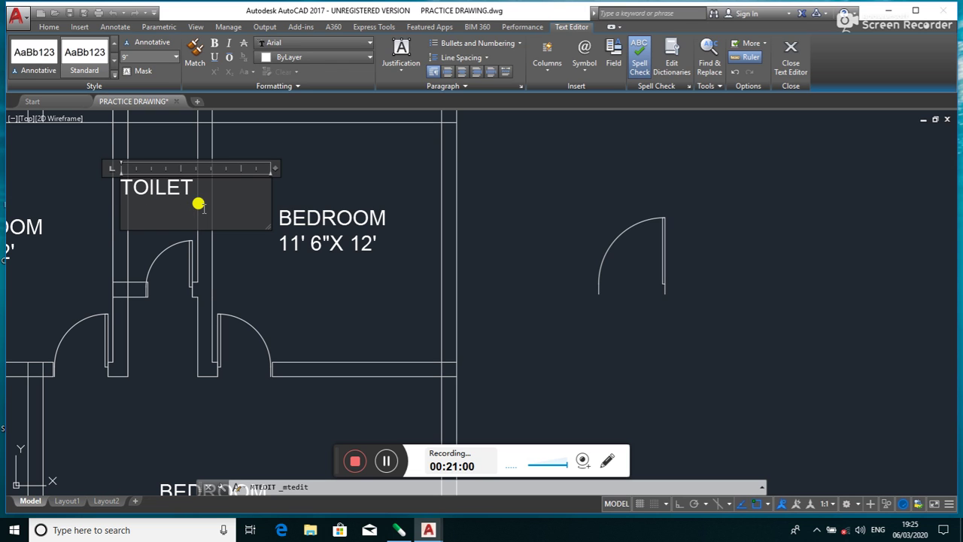
pyautogui.write("4'")
pyautogui.write(' X')
pyautogui.write(' 8')
pyautogui.click(260, 252)
pyautogui.scroll(-4, 226, 268)
pyautogui.scroll(6, 203, 262)
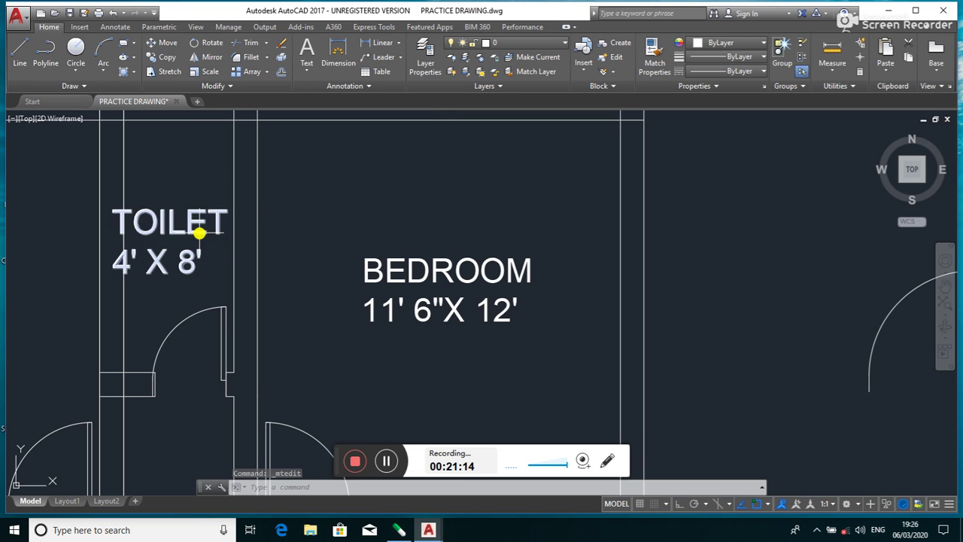
pyautogui.click(197, 223)
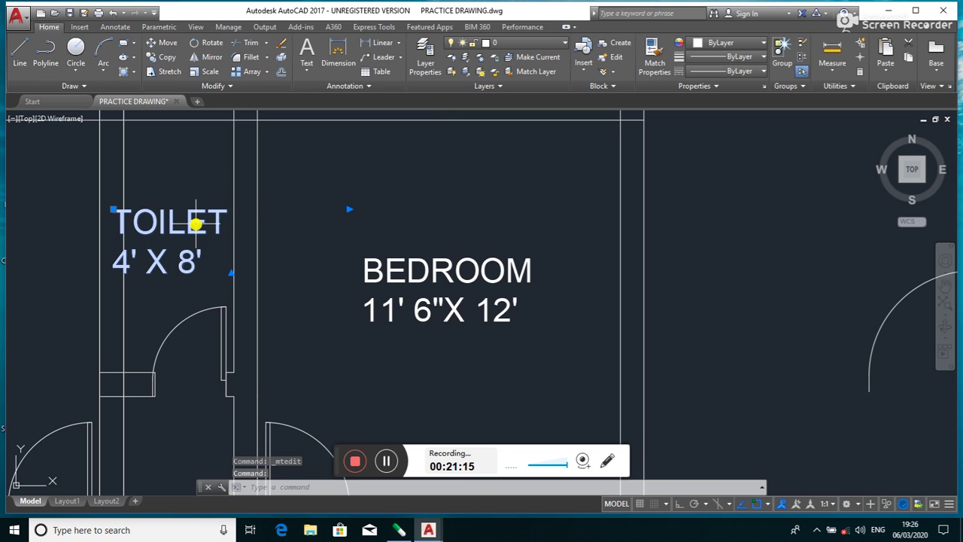
pyautogui.click(210, 45)
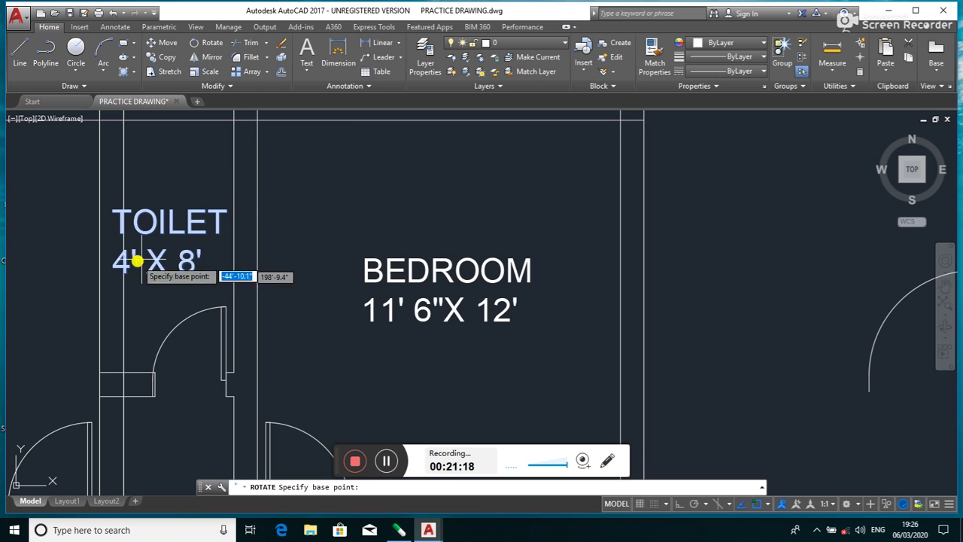
pyautogui.click(171, 229)
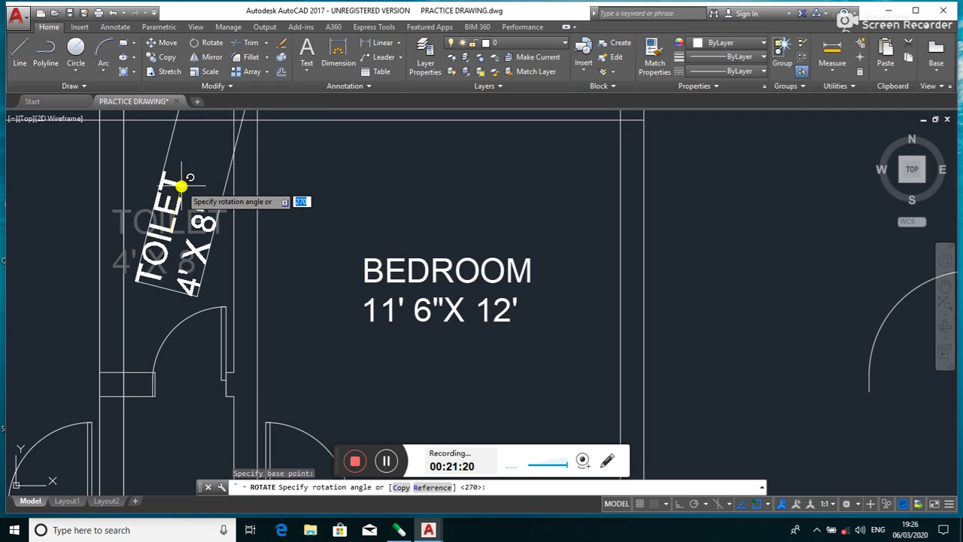
pyautogui.click(169, 169)
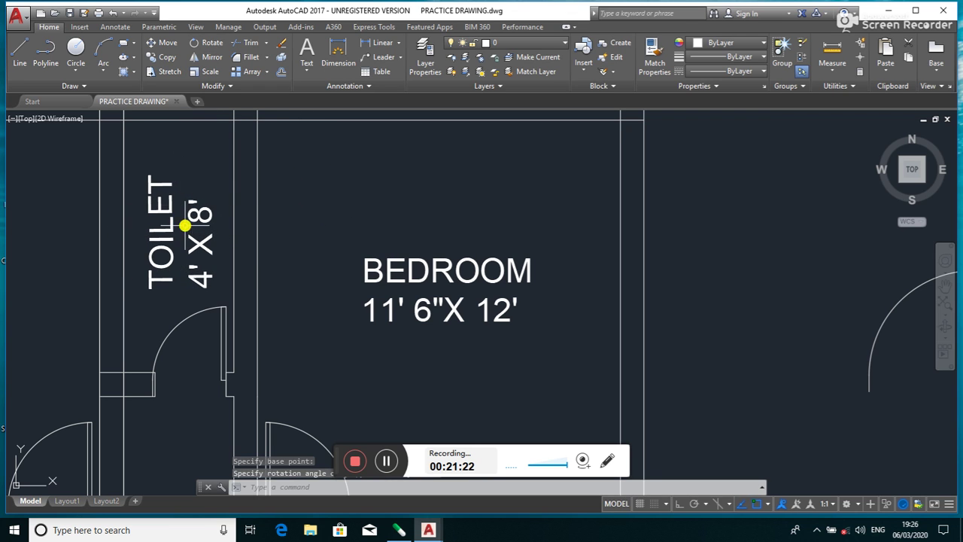
pyautogui.scroll(-5, 184, 217)
pyautogui.scroll(4, 173, 243)
pyautogui.scroll(2, 217, 185)
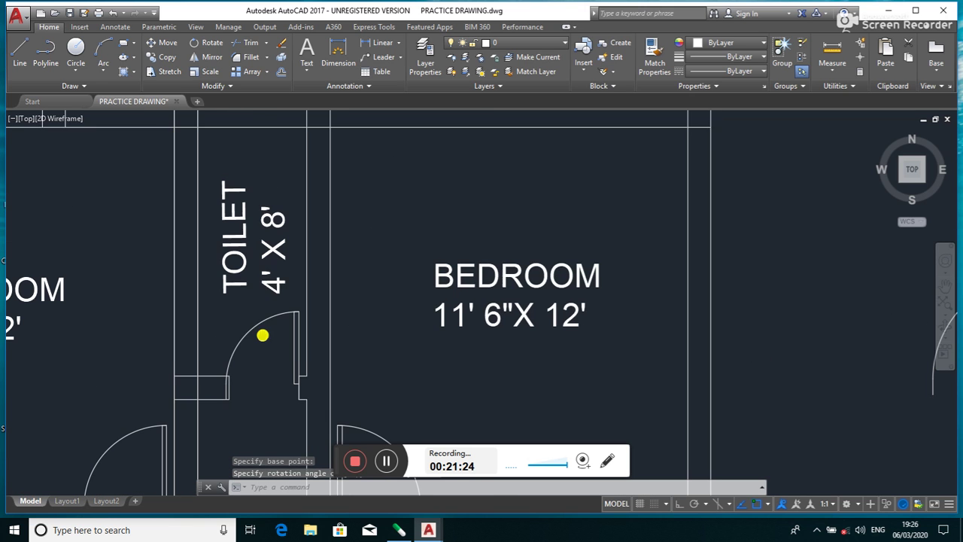
pyautogui.scroll(-4, 261, 286)
pyautogui.scroll(-2, 241, 338)
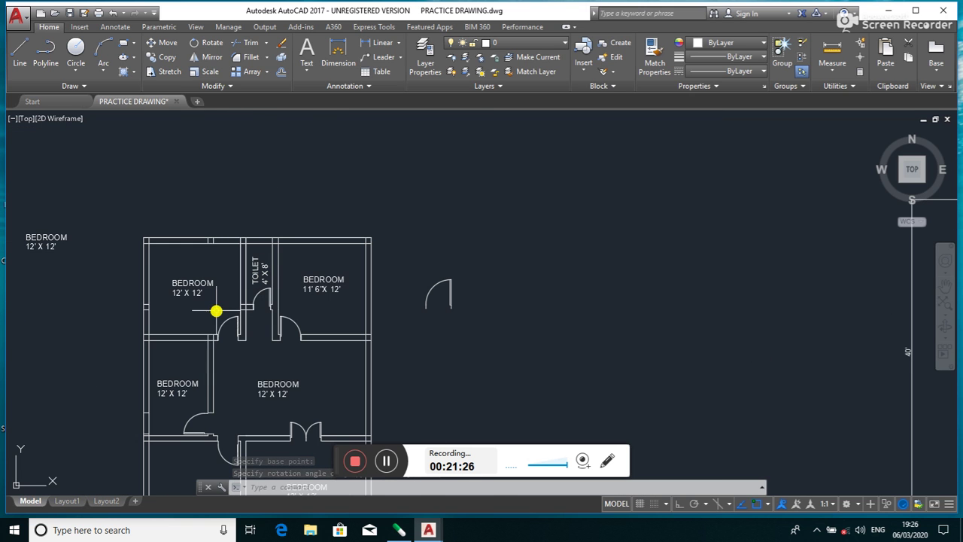
pyautogui.scroll(6, 219, 218)
pyautogui.click(228, 288)
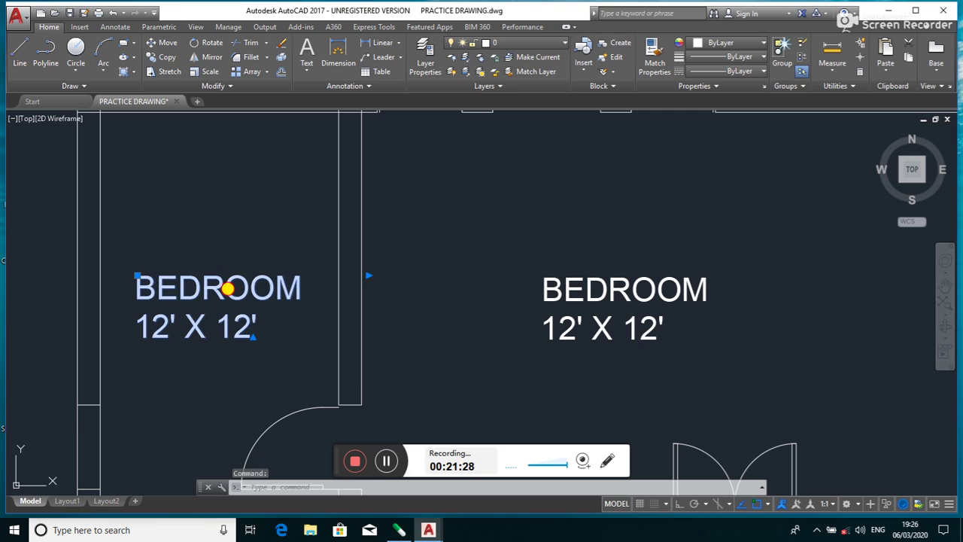
pyautogui.doubleClick(248, 322)
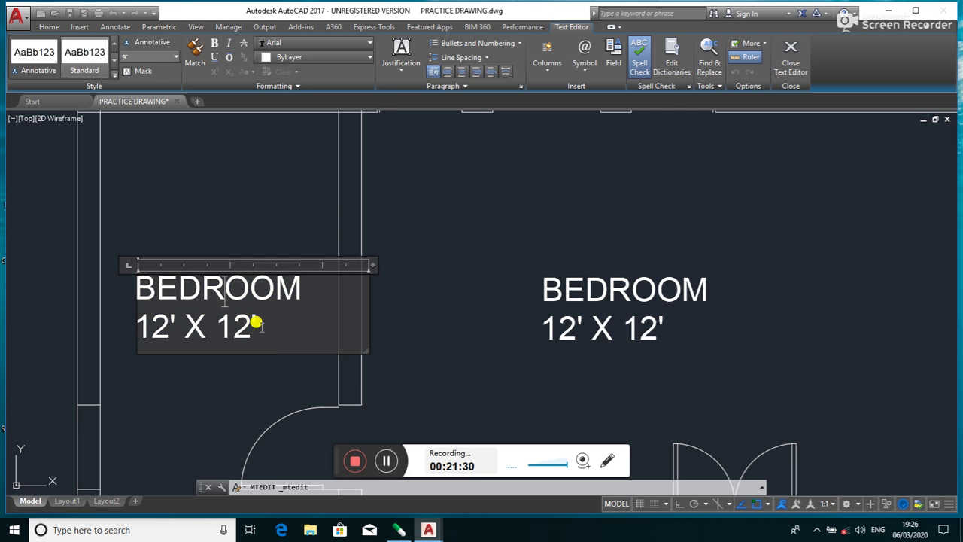
# - Close the text editor on the middle-left label, now reading KITCHEN 8' X 12'6"
pyautogui.scroll(-5, 256, 322)
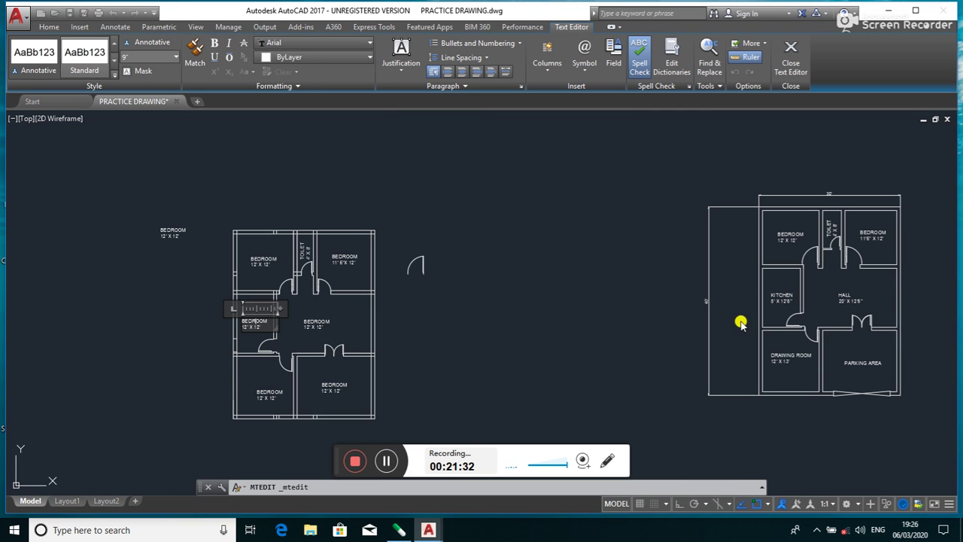
pyautogui.scroll(5, 741, 323)
pyautogui.scroll(-5, 742, 294)
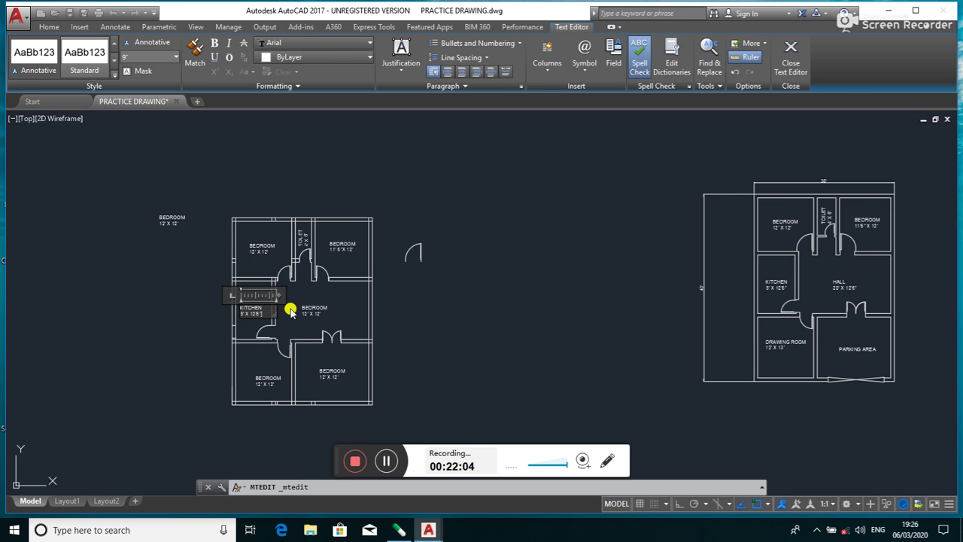
pyautogui.click(291, 307)
pyautogui.scroll(5, 317, 310)
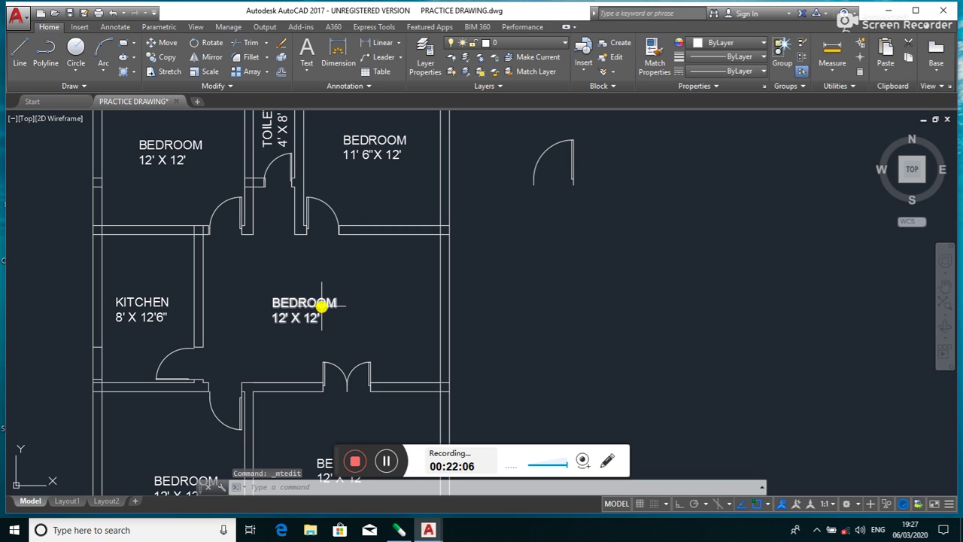
# - Replace the word BEDROOM in the central room's label with HALL
pyautogui.doubleClick(319, 312)
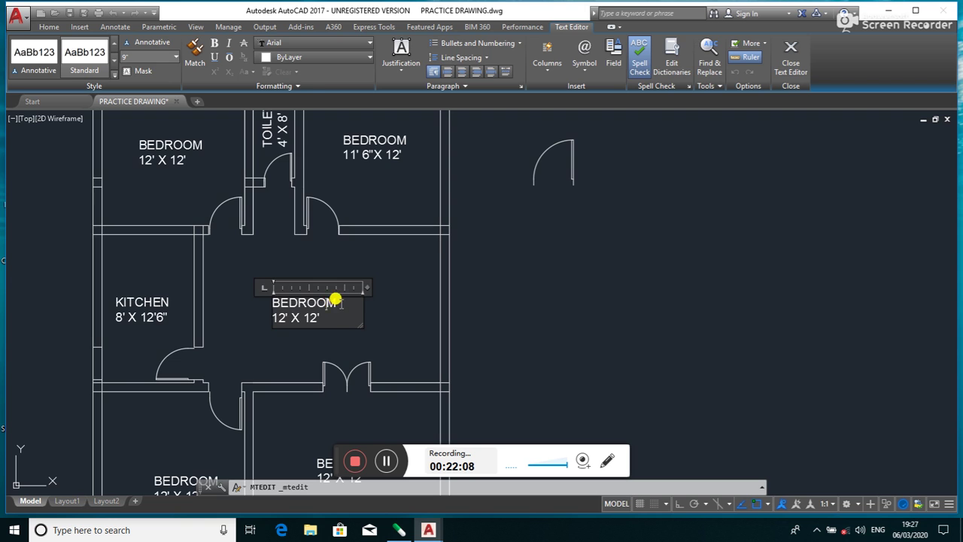
pyautogui.scroll(-8, 399, 301)
pyautogui.scroll(5, 523, 307)
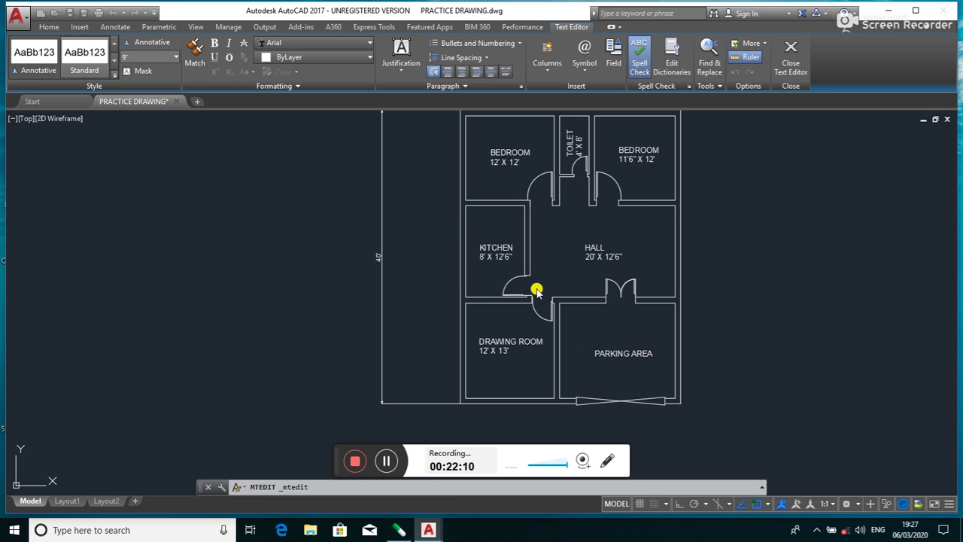
pyautogui.scroll(-3, 399, 373)
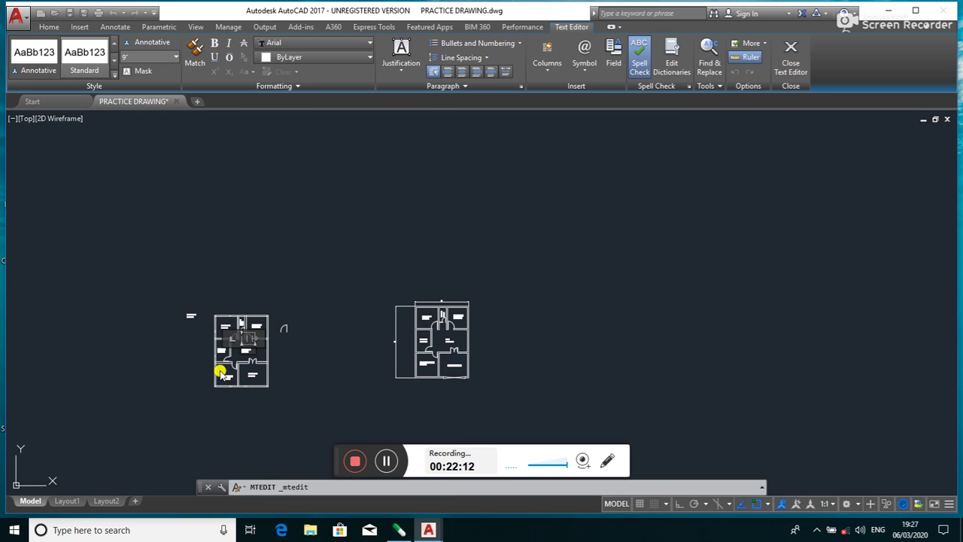
pyautogui.scroll(5, 224, 370)
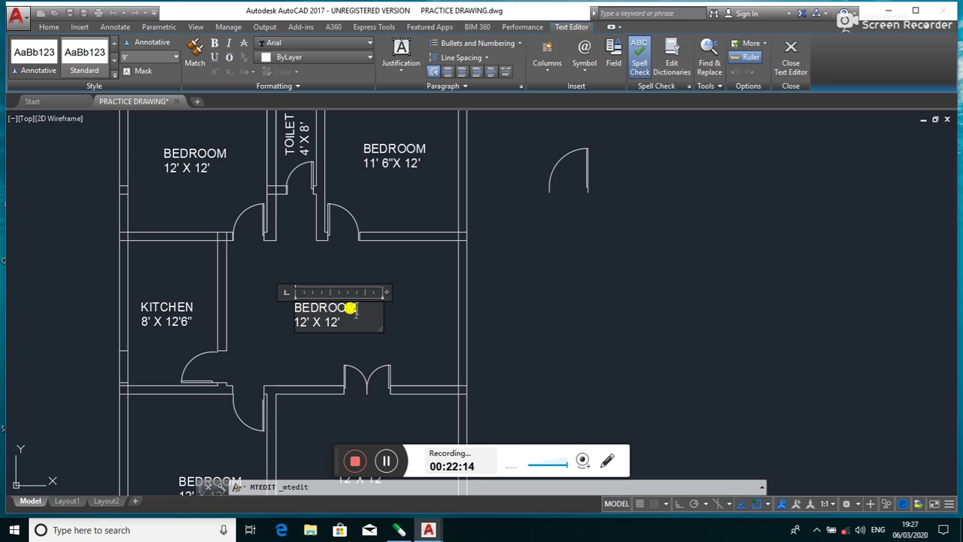
pyautogui.press('BackSpace')
pyautogui.press('BackSpace')
pyautogui.press('BackSpace')
pyautogui.scroll(-2, 350, 309)
pyautogui.scroll(-1, 334, 307)
pyautogui.scroll(5, 696, 286)
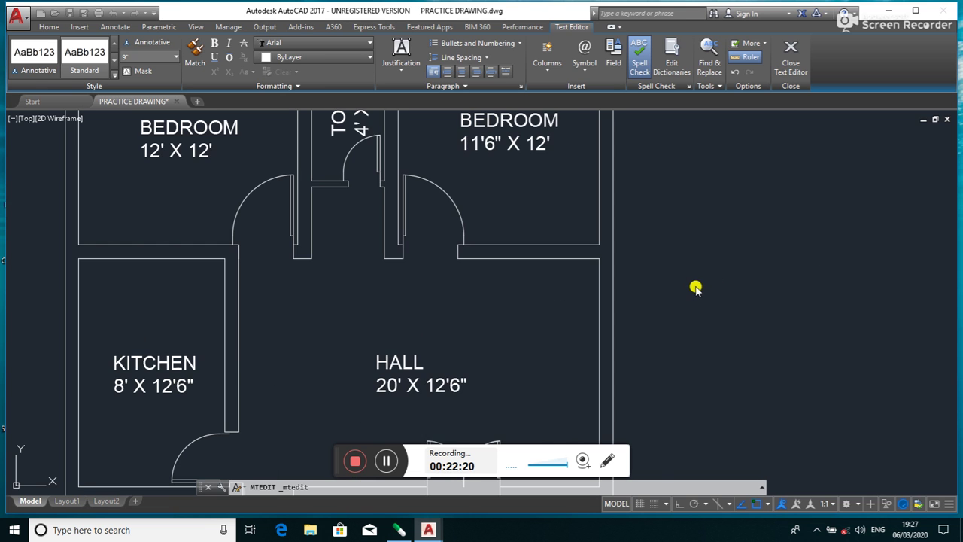
pyautogui.scroll(-5, 694, 290)
pyautogui.scroll(1, 490, 338)
pyautogui.scroll(4, 231, 343)
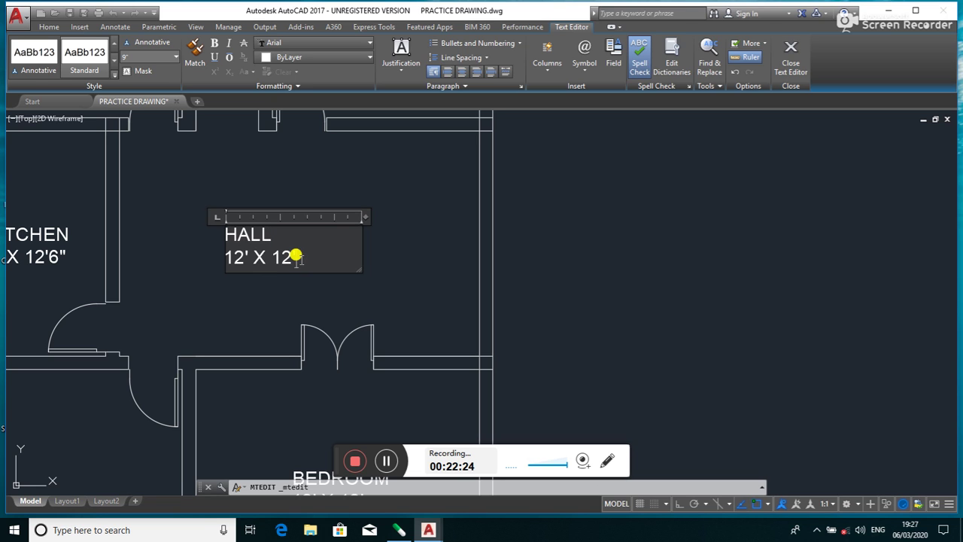
# - Change the hall's size text to 2' X 12'6" and close the editor
pyautogui.write('6"')
pyautogui.press('BackSpace')
pyautogui.press('BackSpace')
pyautogui.press('BackSpace')
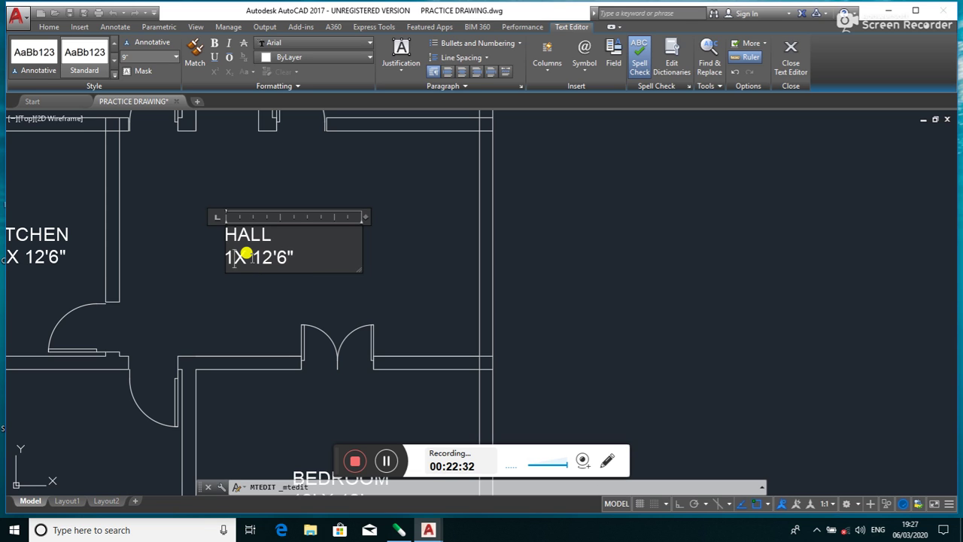
pyautogui.press('BackSpace')
pyautogui.write('2')
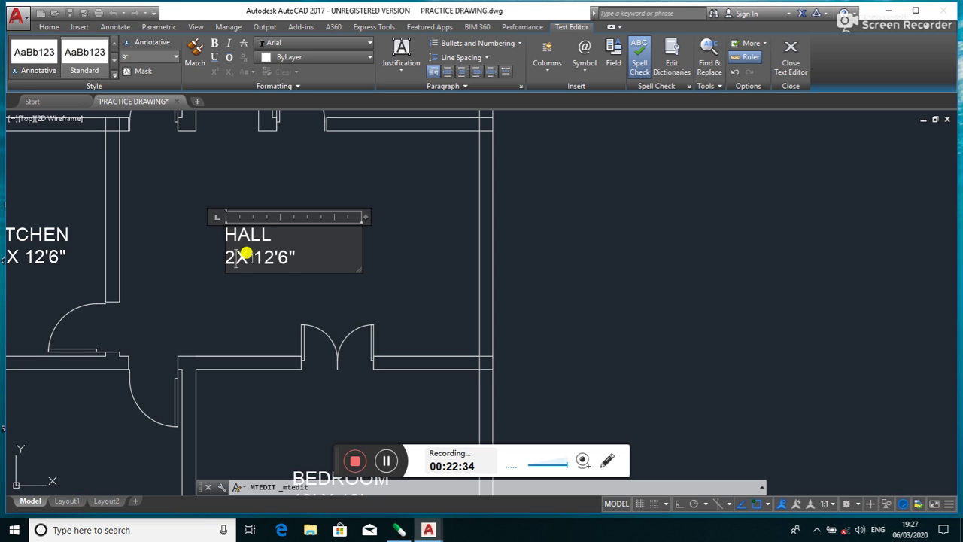
pyautogui.write("'")
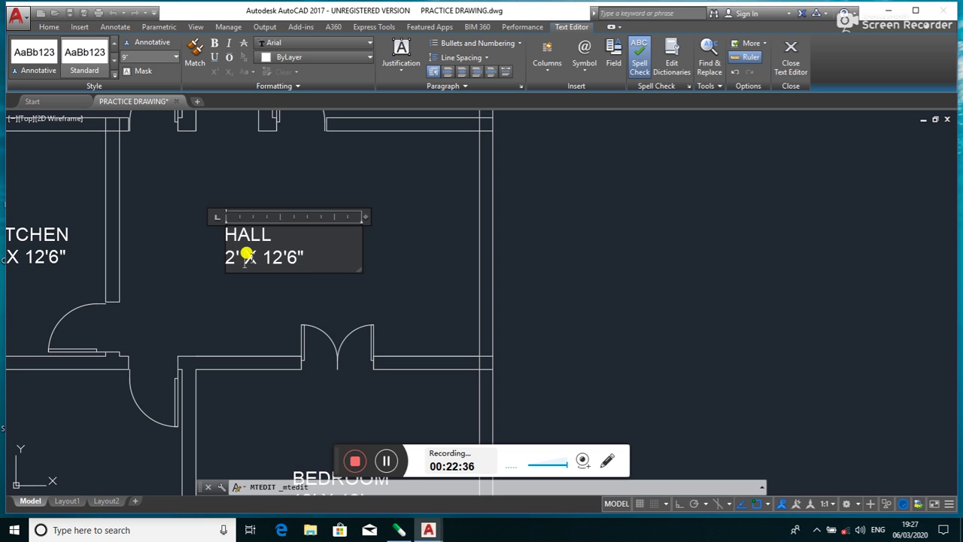
pyautogui.scroll(-5, 247, 256)
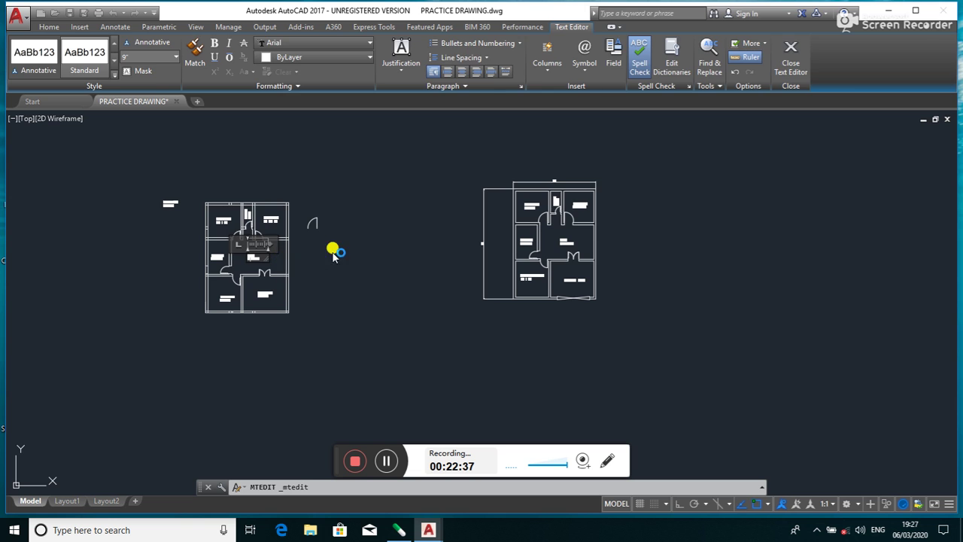
pyautogui.click(312, 268)
pyautogui.scroll(2, 207, 307)
pyautogui.scroll(5, 207, 307)
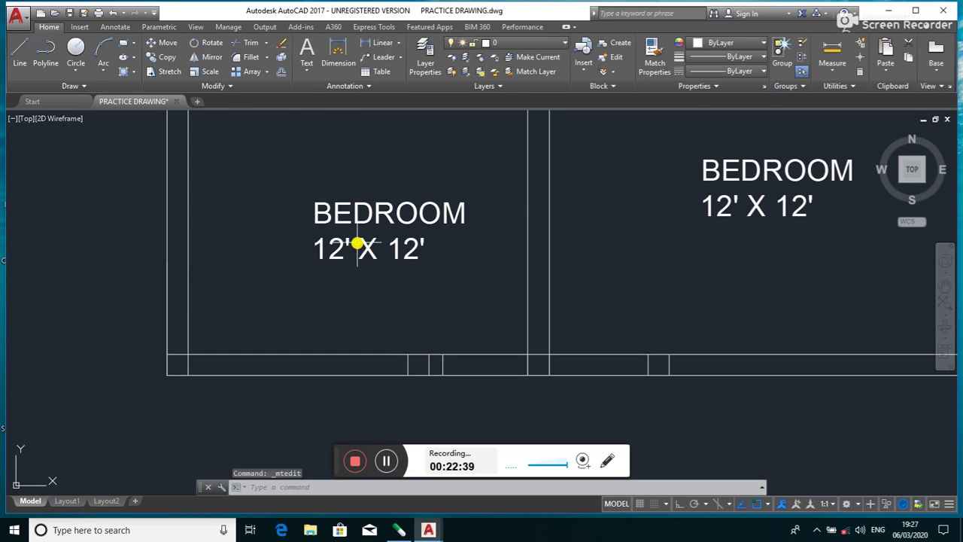
# - Change the lower-left BEDROOM label to DRAWING ROOM, sized 12' X 13'
pyautogui.doubleClick(408, 219)
pyautogui.scroll(-5, 410, 222)
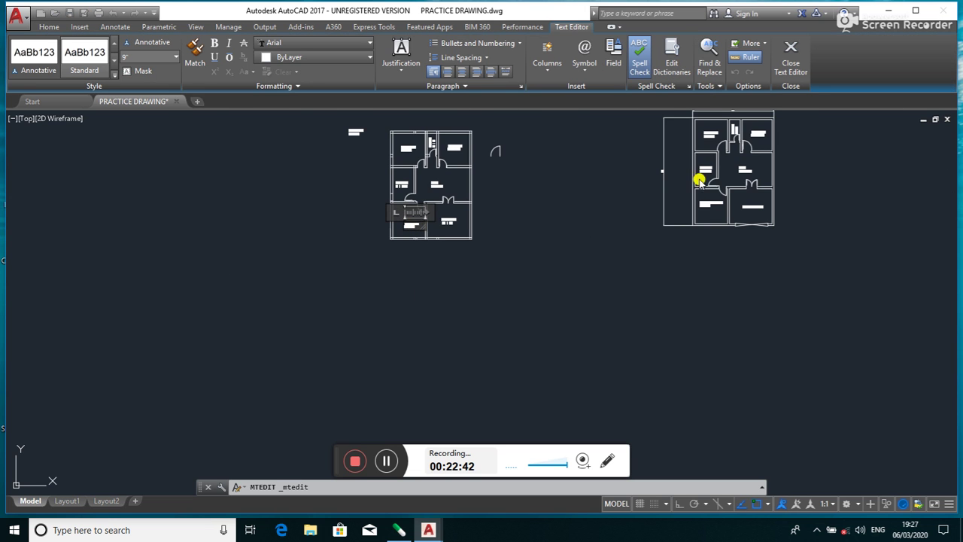
pyautogui.scroll(5, 699, 181)
pyautogui.scroll(-5, 717, 209)
pyautogui.scroll(-2, 717, 210)
pyautogui.scroll(5, 545, 257)
pyautogui.scroll(2, 534, 228)
pyautogui.scroll(-1, 469, 161)
pyautogui.scroll(2, 497, 148)
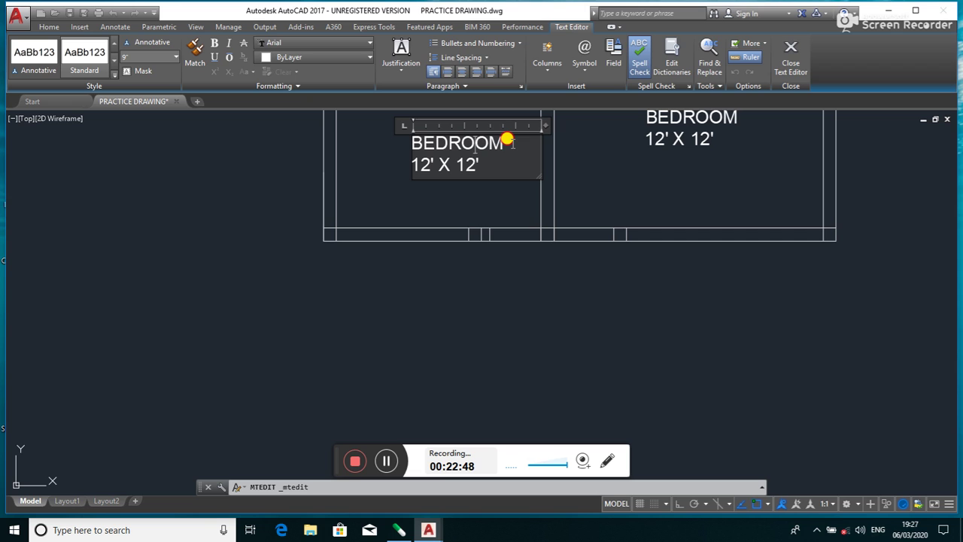
pyautogui.press('BackSpace')
pyautogui.press('BackSpace')
pyautogui.press('BackSpace')
pyautogui.press('BackSpace')
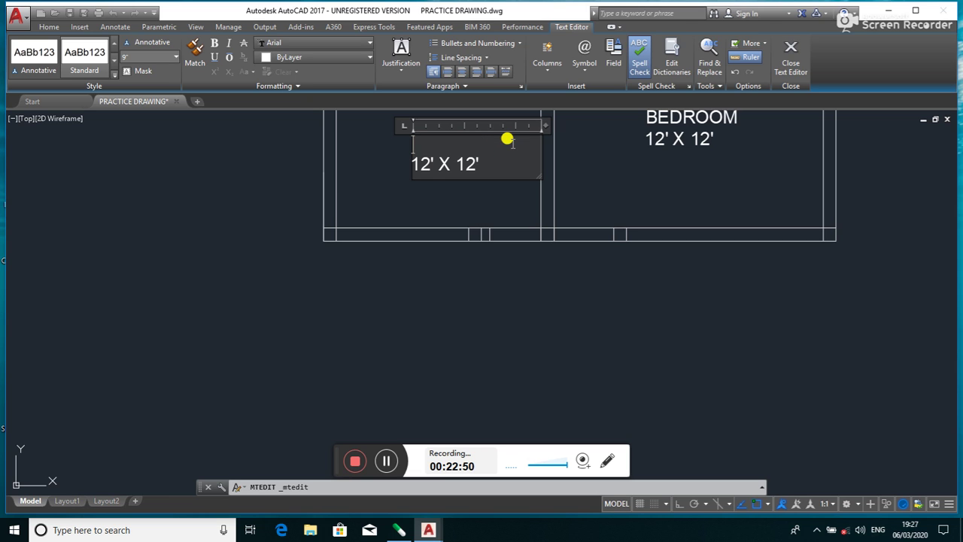
pyautogui.write('DRAWIN')
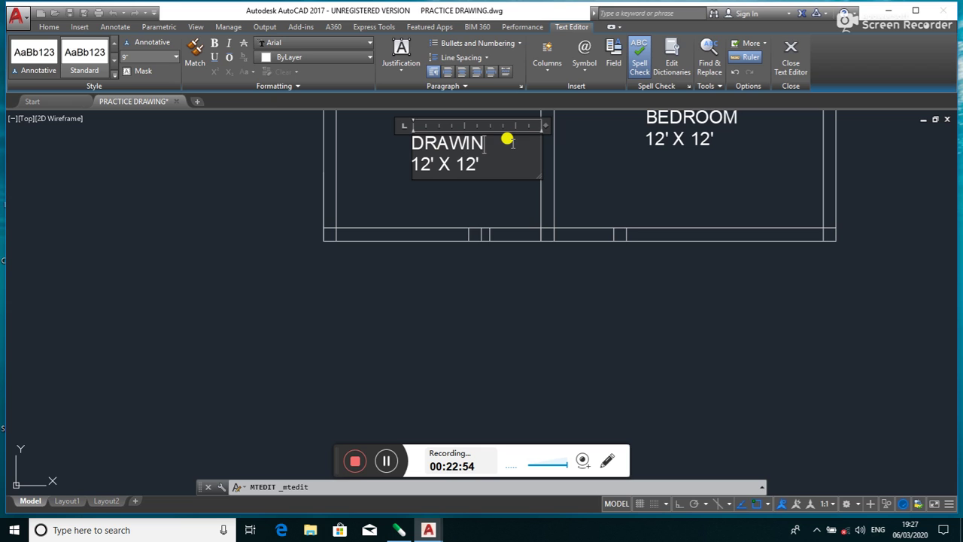
pyautogui.write('G RO')
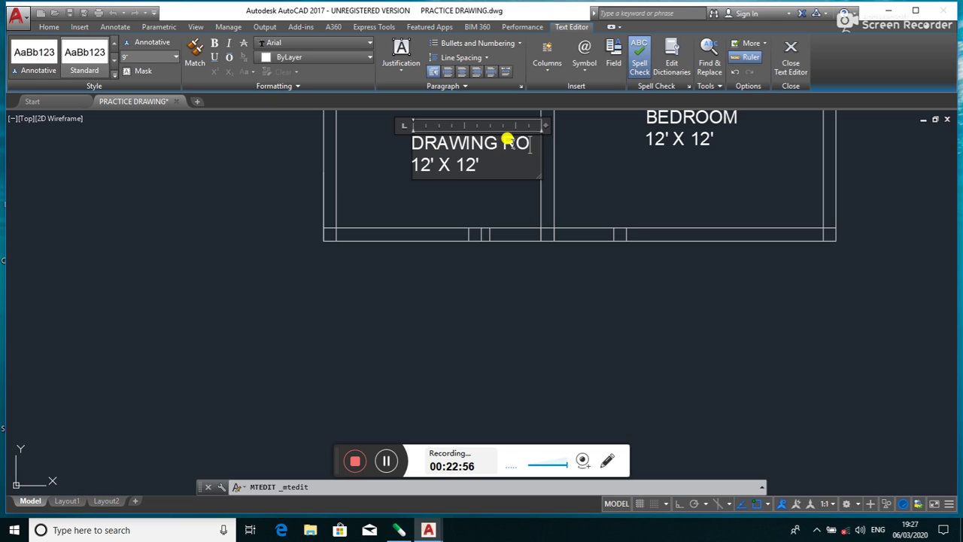
pyautogui.write('OM')
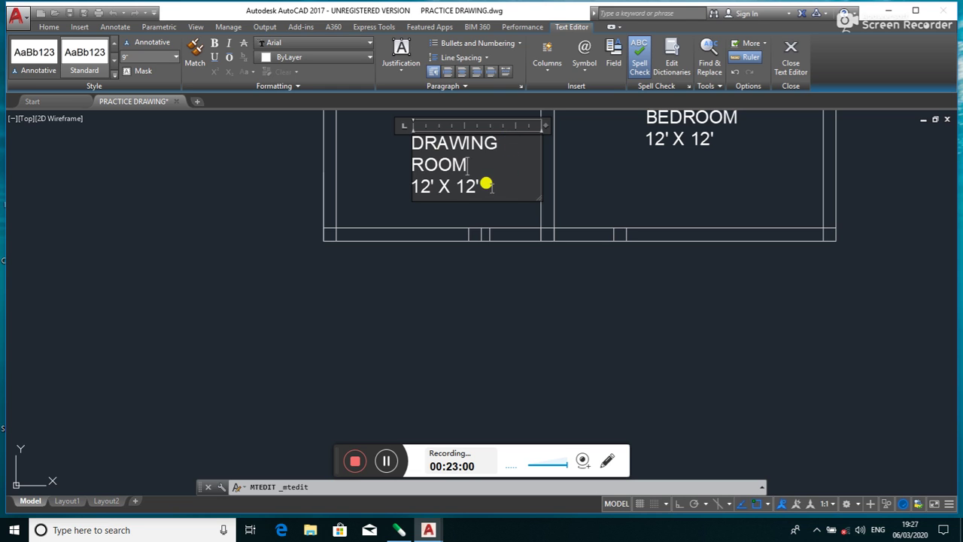
pyautogui.scroll(-2, 485, 185)
pyautogui.scroll(-3, 555, 172)
pyautogui.scroll(2, 600, 172)
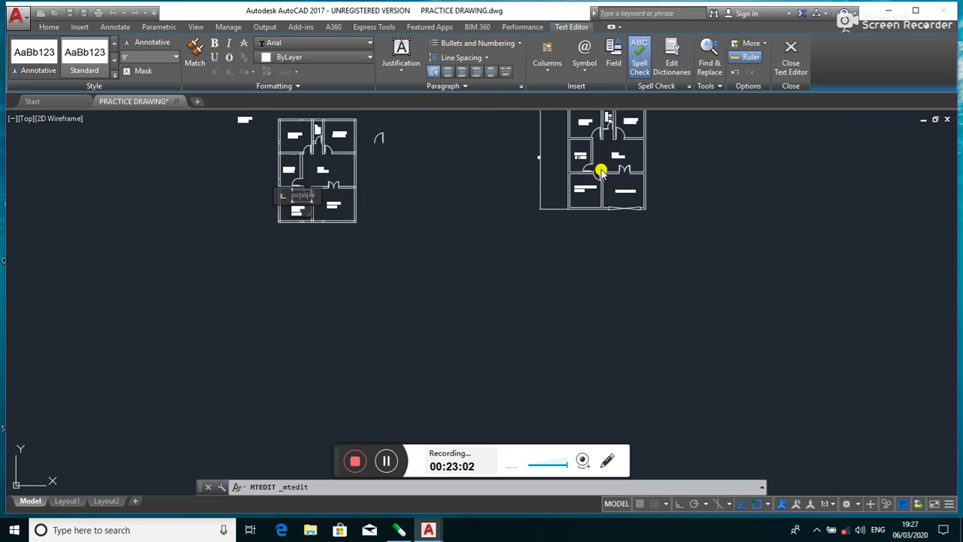
pyautogui.scroll(2, 599, 171)
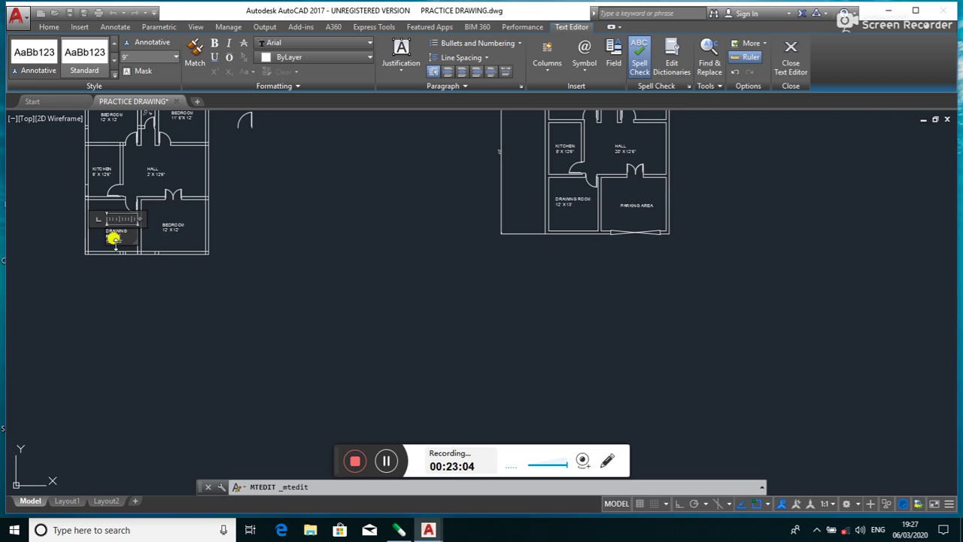
pyautogui.scroll(5, 113, 237)
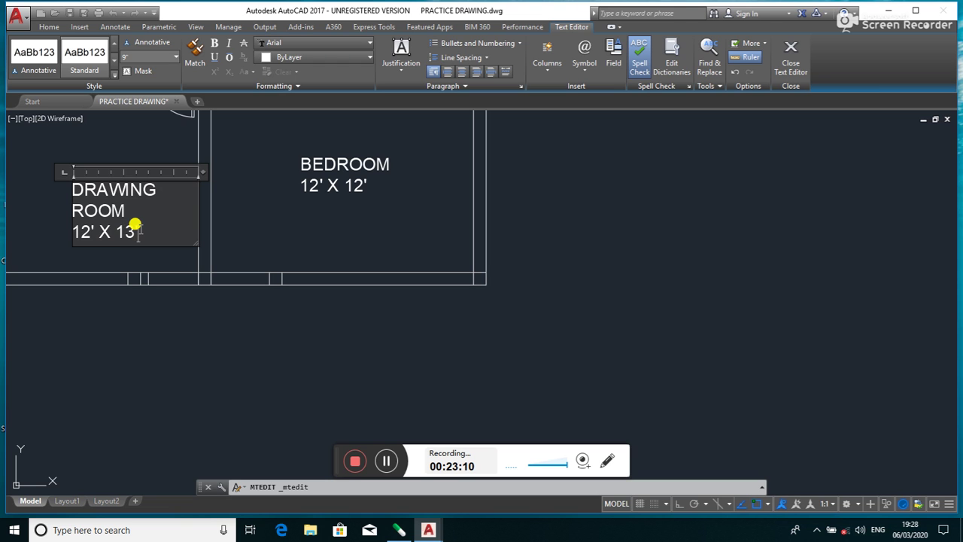
pyautogui.click(263, 210)
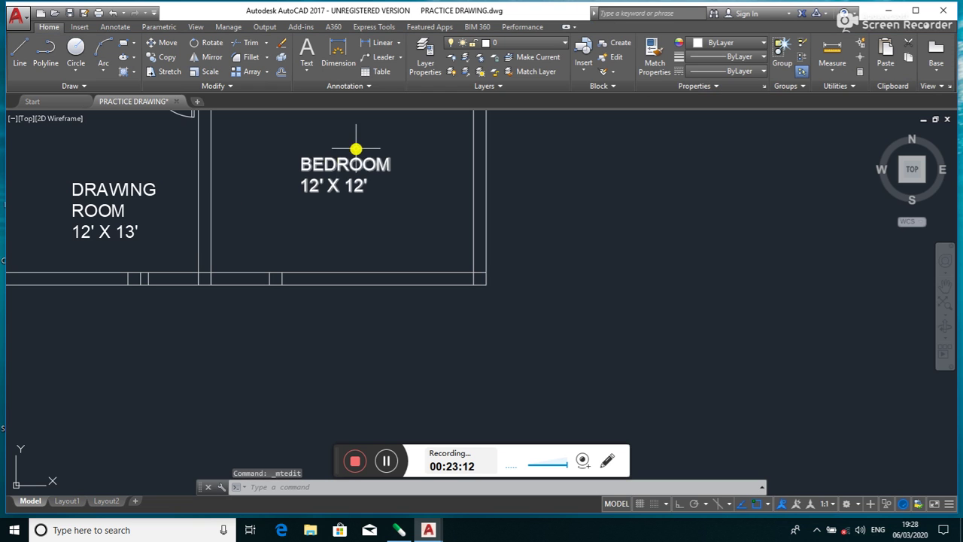
# - Replace the lower-right bedroom label with the two-line text PARKING AREA
pyautogui.scroll(-3, 358, 162)
pyautogui.scroll(-1, 362, 166)
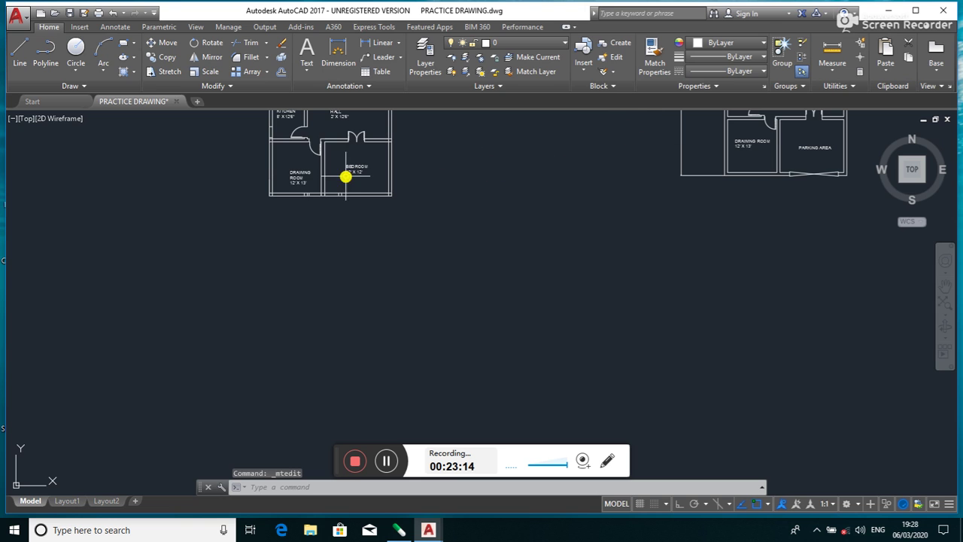
pyautogui.scroll(6, 376, 165)
pyautogui.click(430, 187)
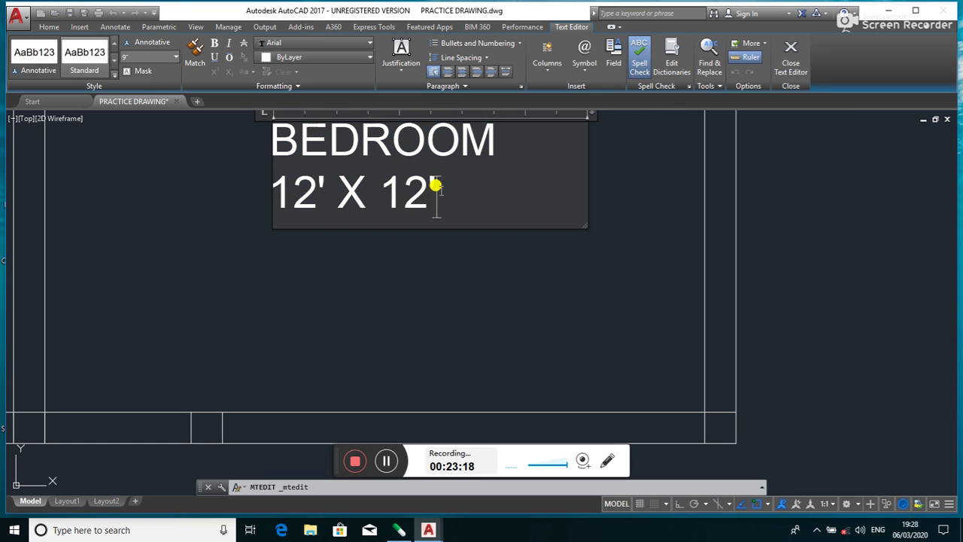
pyautogui.press('BackSpace')
pyautogui.press('BackSpace')
pyautogui.press('BackSpace')
pyautogui.press('BackSpace')
pyautogui.press('BackSpace')
pyautogui.press('BackSpace')
pyautogui.write('PAR')
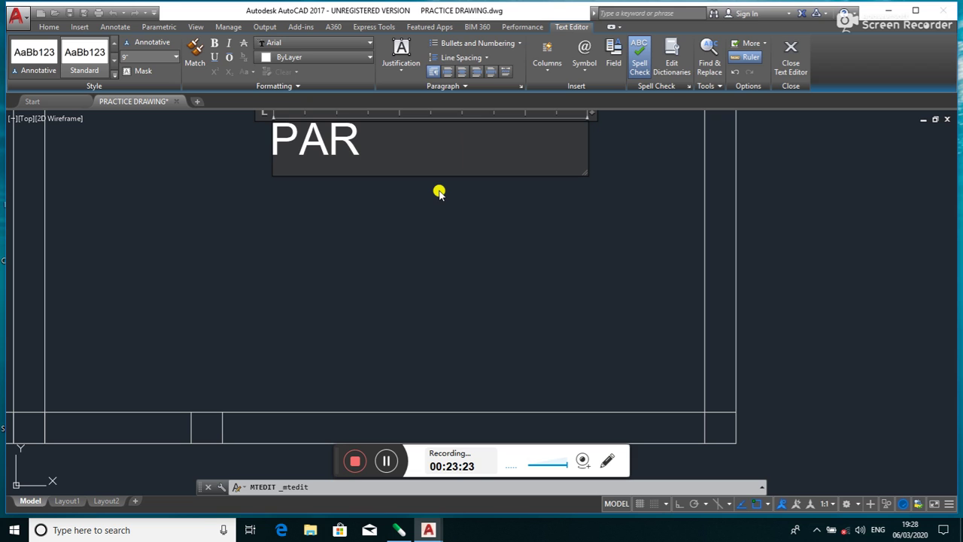
pyautogui.write('KI')
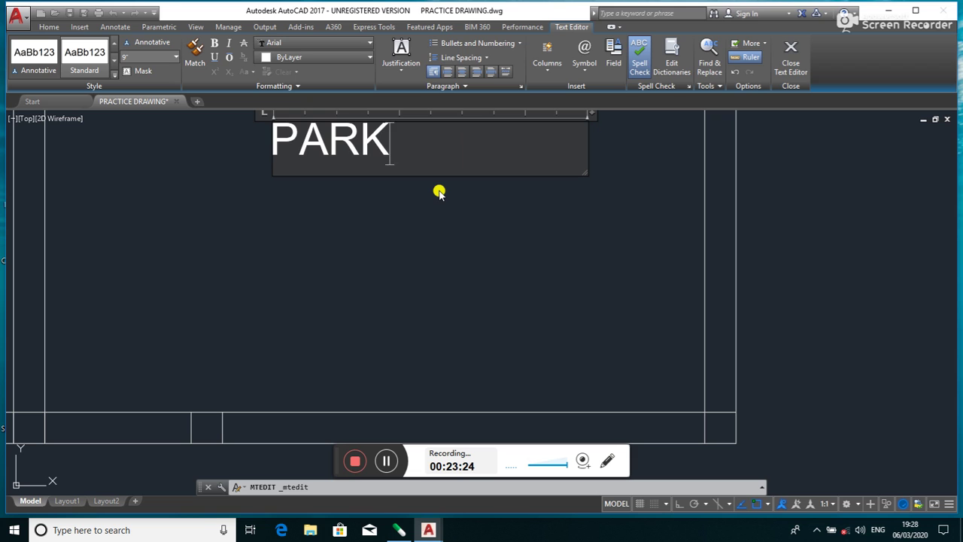
pyautogui.write('NG ')
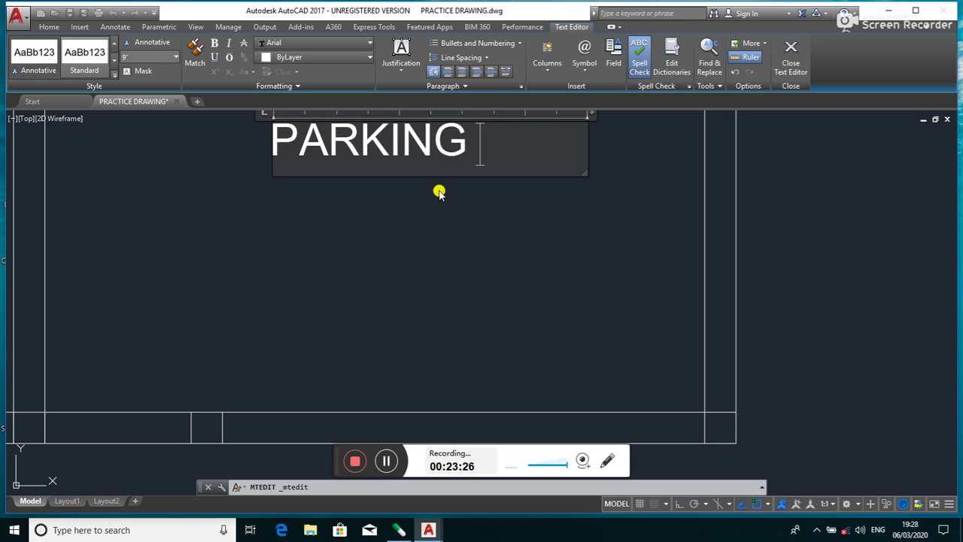
pyautogui.write('AREA')
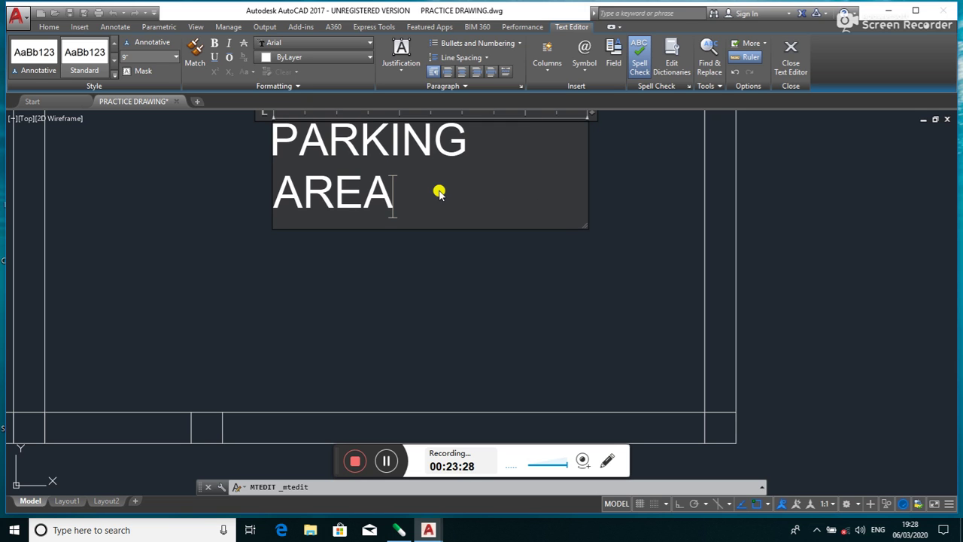
pyautogui.click(443, 242)
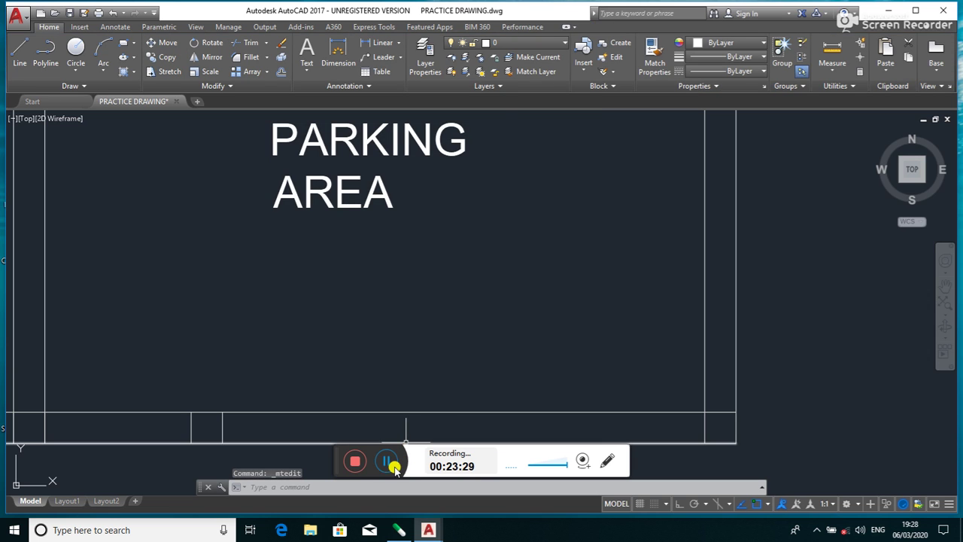
pyautogui.moveTo(389, 460); pyautogui.dragTo(331, 387, button='middle')
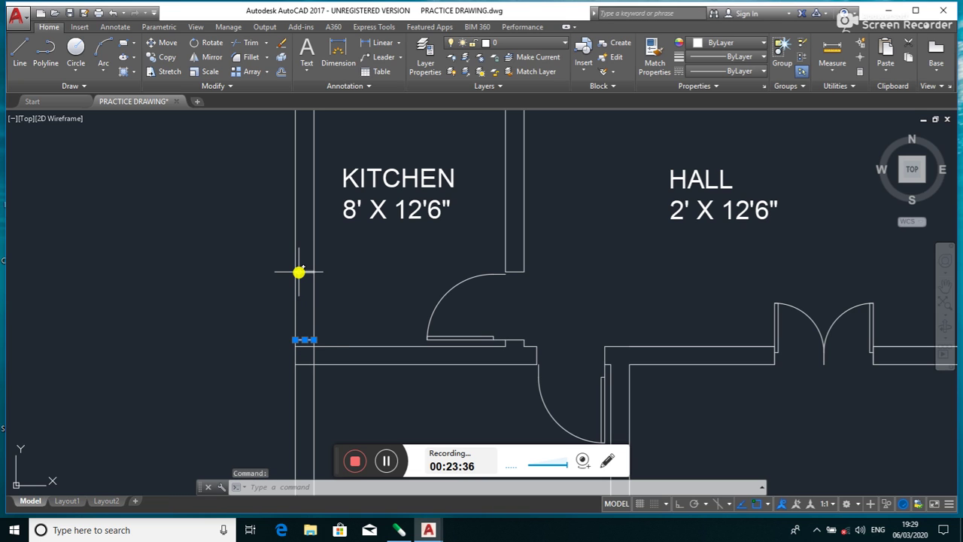
# - Delete the stray short line and two leftover short lines on the kitchen wall
pyautogui.press('Delete')
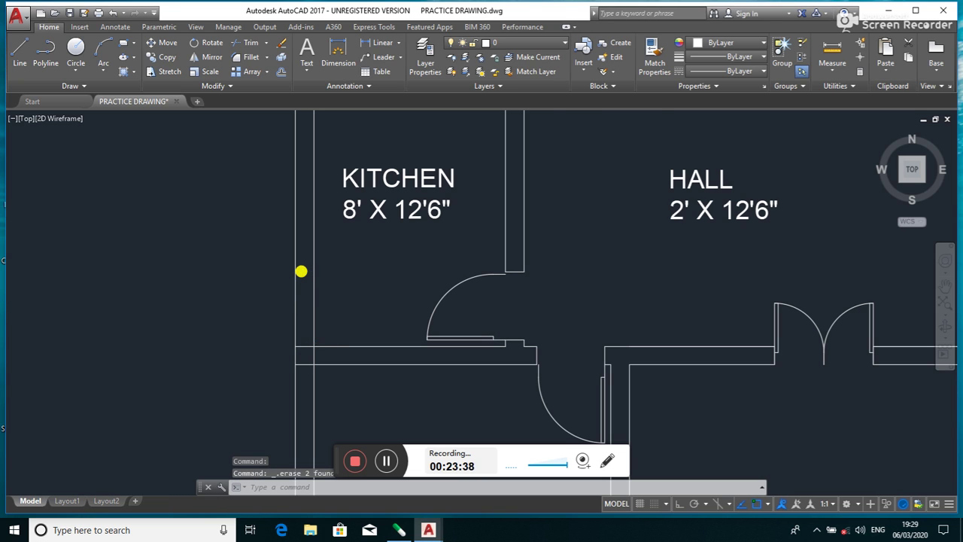
pyautogui.scroll(-5, 301, 271)
pyautogui.scroll(2, 326, 215)
pyautogui.scroll(5, 280, 177)
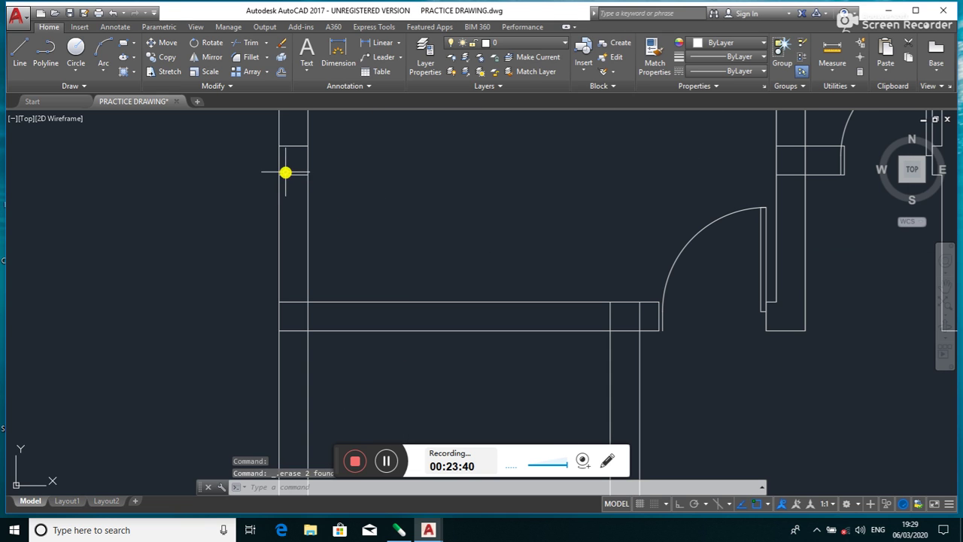
pyautogui.click(288, 175)
pyautogui.click(291, 146)
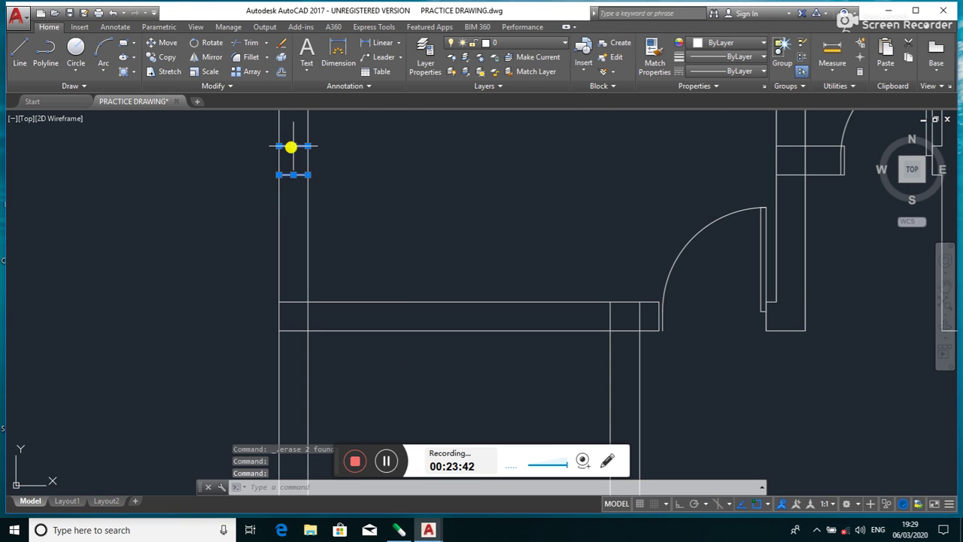
pyautogui.press('Delete')
# - Select the leftover short lines on the bedroom's top wall
pyautogui.scroll(-5, 292, 146)
pyautogui.scroll(-2, 404, 121)
pyautogui.scroll(2, 362, 157)
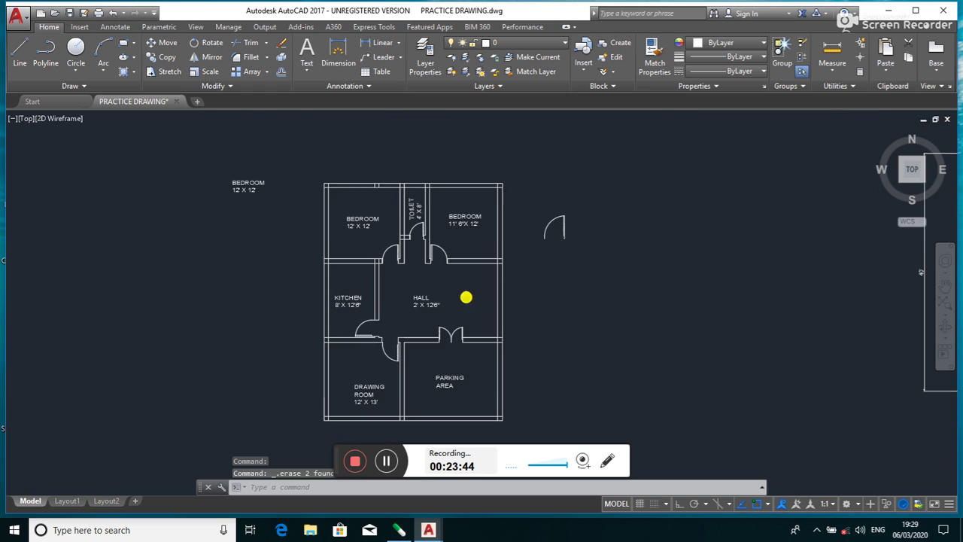
pyautogui.scroll(5, 380, 197)
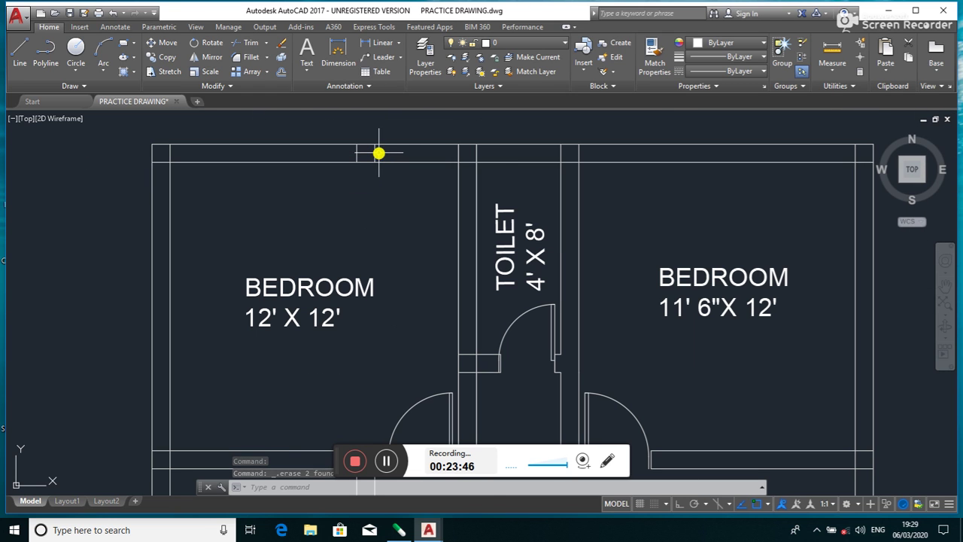
pyautogui.click(375, 154)
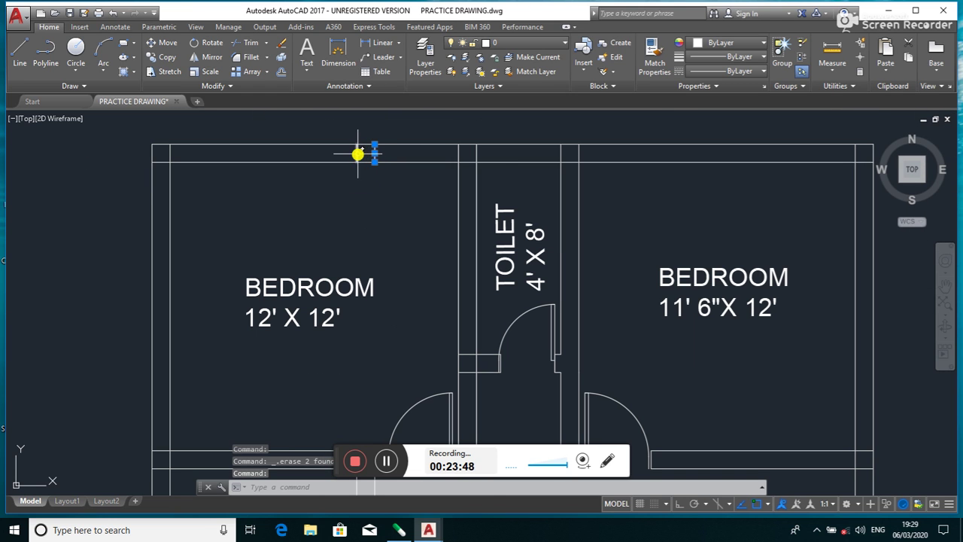
pyautogui.click(357, 154)
pyautogui.scroll(-4, 357, 153)
pyautogui.scroll(-2, 359, 156)
# - Draw a horizontal line along the parking area's bottom wall with Ortho on
pyautogui.scroll(2, 432, 325)
pyautogui.scroll(-1, 419, 317)
pyautogui.scroll(-1, 418, 312)
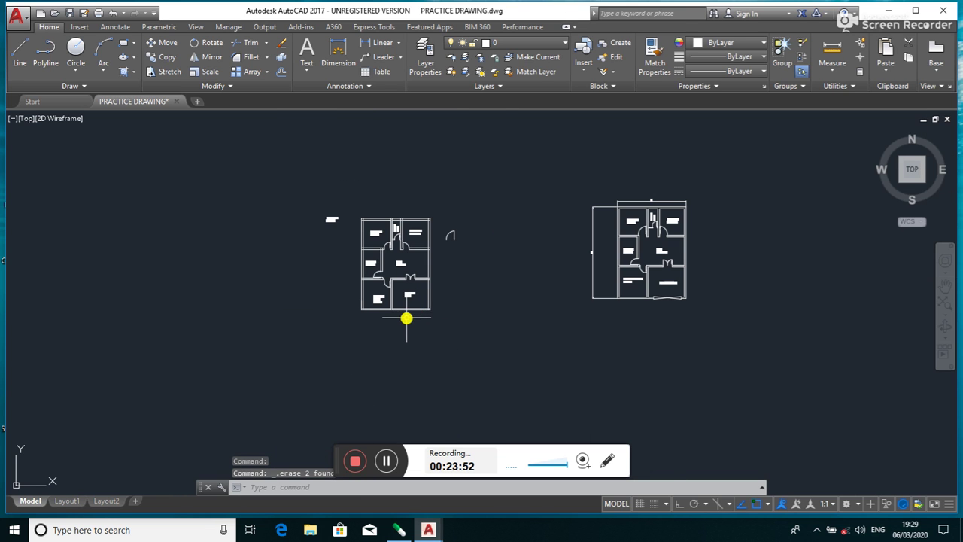
pyautogui.scroll(3, 407, 318)
pyautogui.scroll(2, 404, 313)
pyautogui.scroll(2, 409, 307)
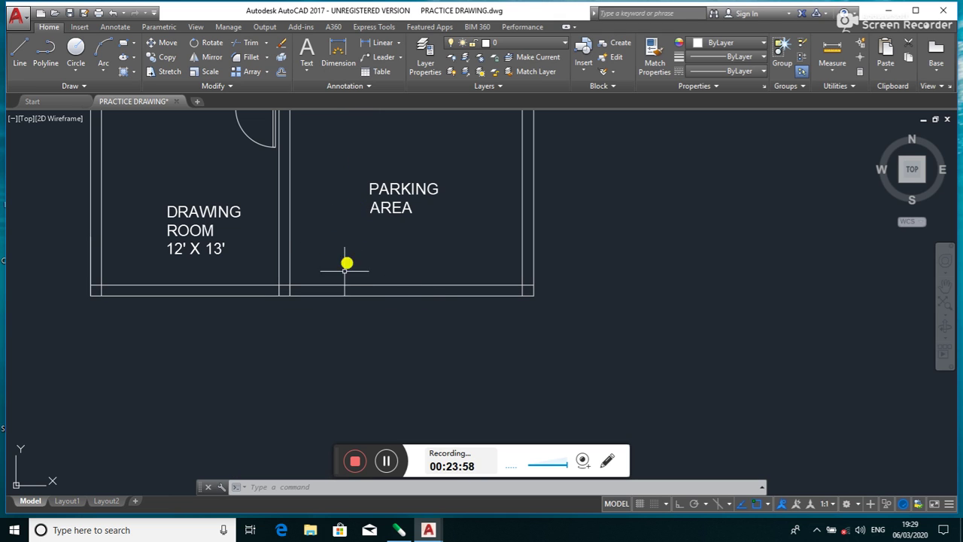
pyautogui.click(19, 51)
pyautogui.click(289, 286)
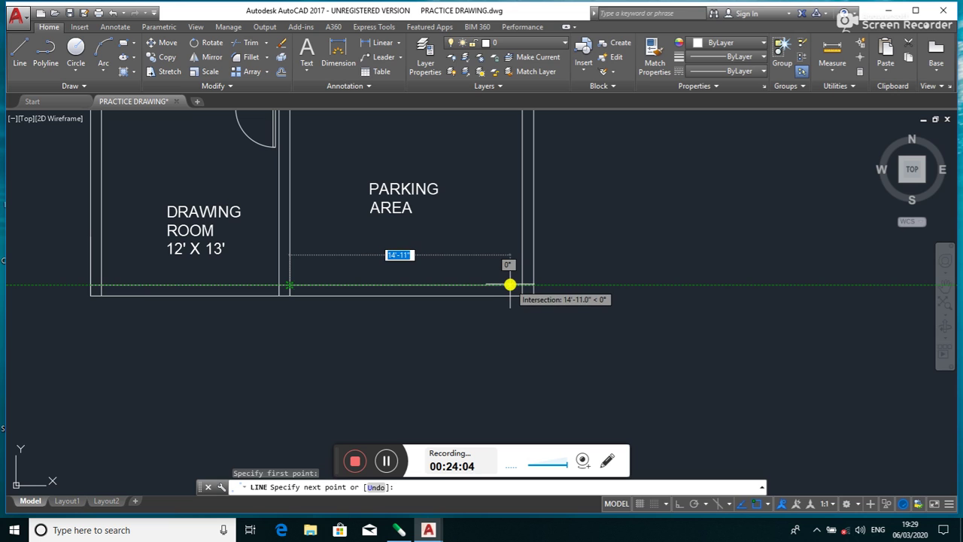
pyautogui.press('F8')
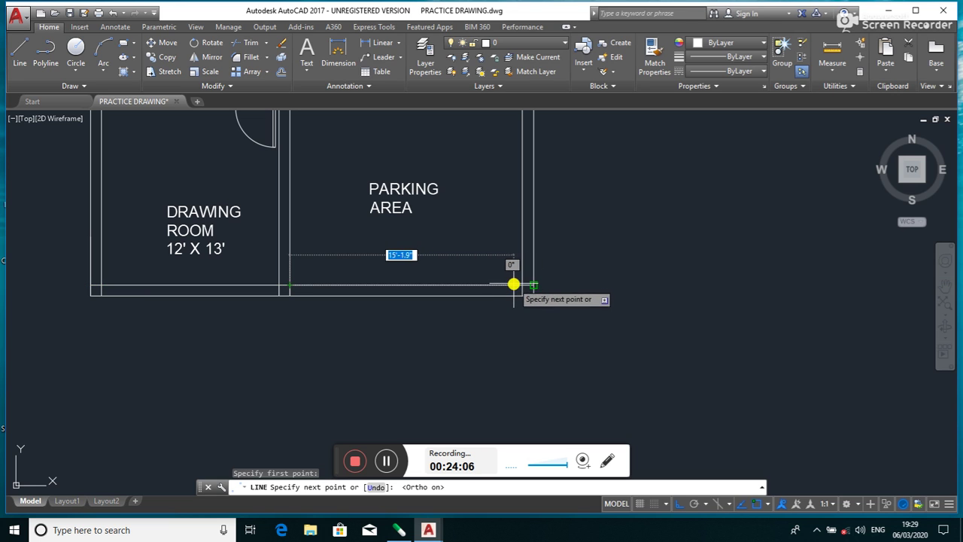
pyautogui.click(521, 286)
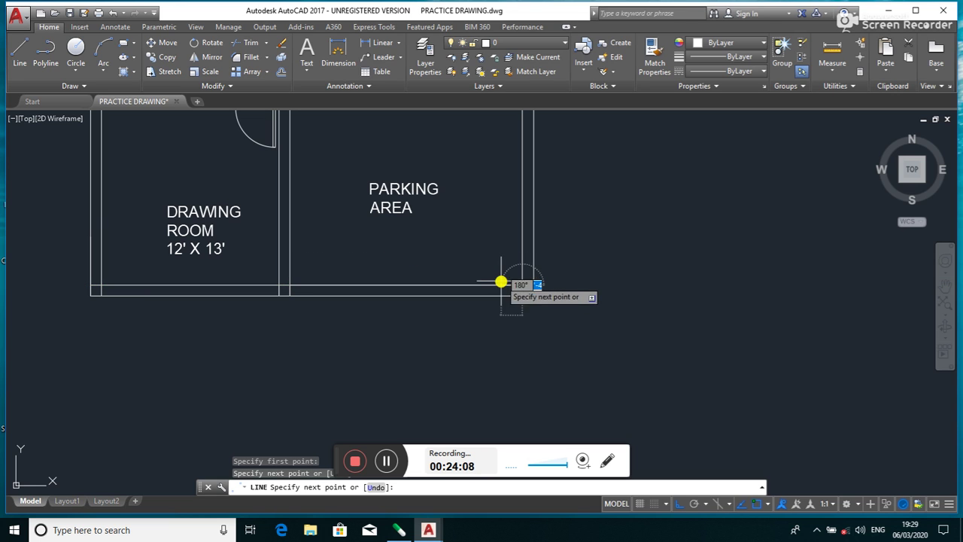
pyautogui.press('Escape')
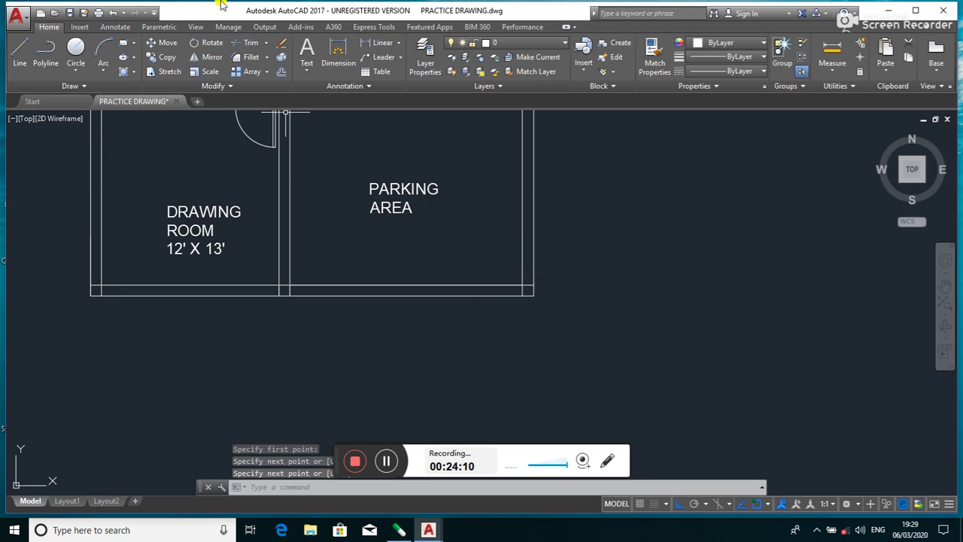
# - Draw a short vertical cross line through the bottom wall to mark the gate start
pyautogui.click(21, 47)
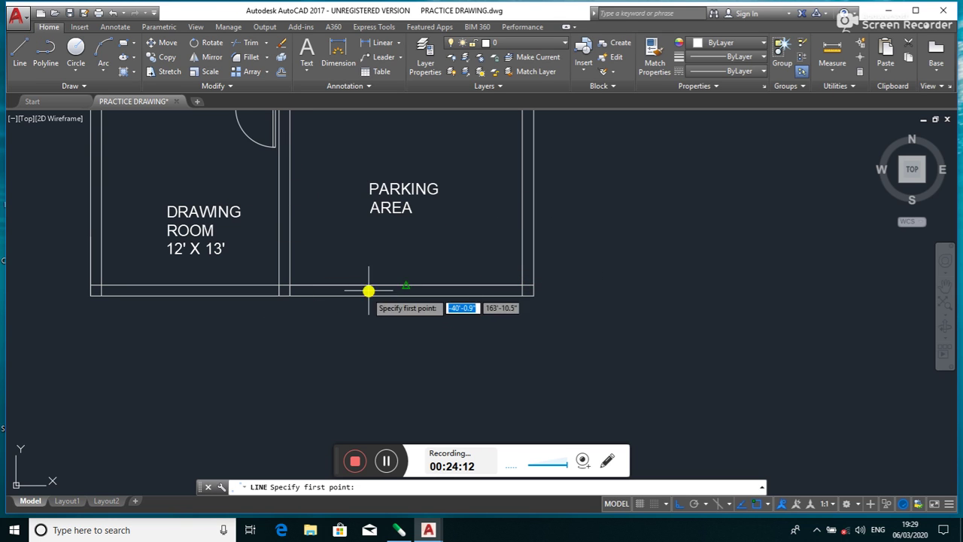
pyautogui.click(404, 288)
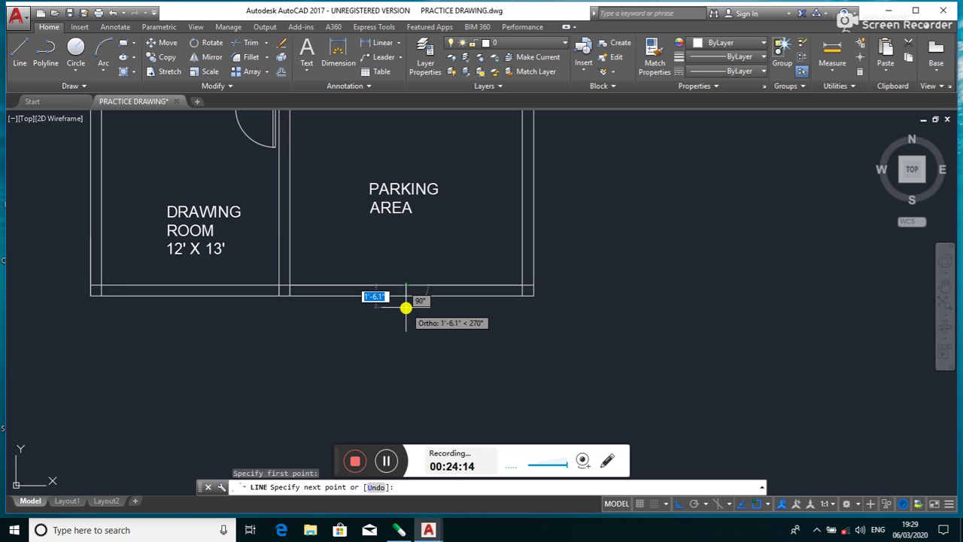
pyautogui.write('9')
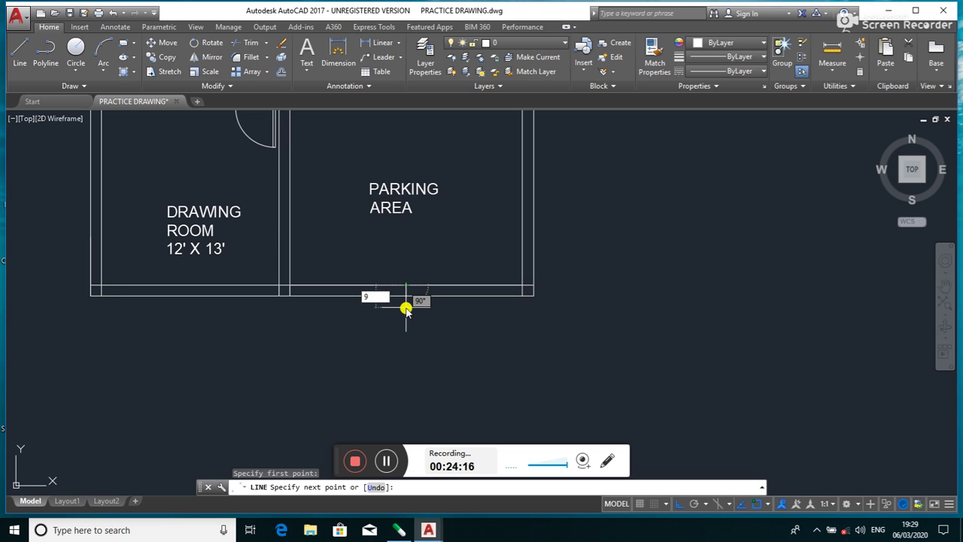
pyautogui.press('BackSpace')
pyautogui.press('BackSpace')
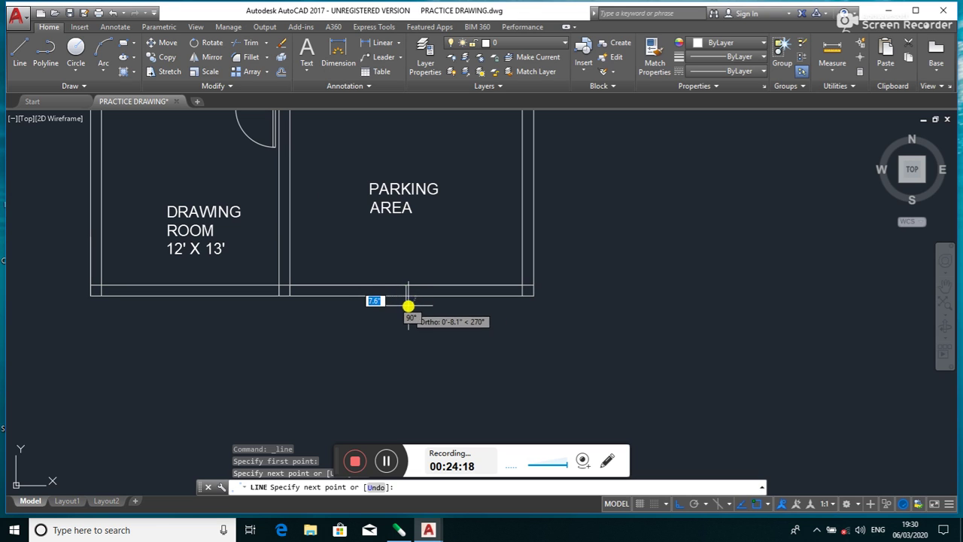
pyautogui.click(406, 306)
pyautogui.press('Return')
pyautogui.scroll(5, 410, 270)
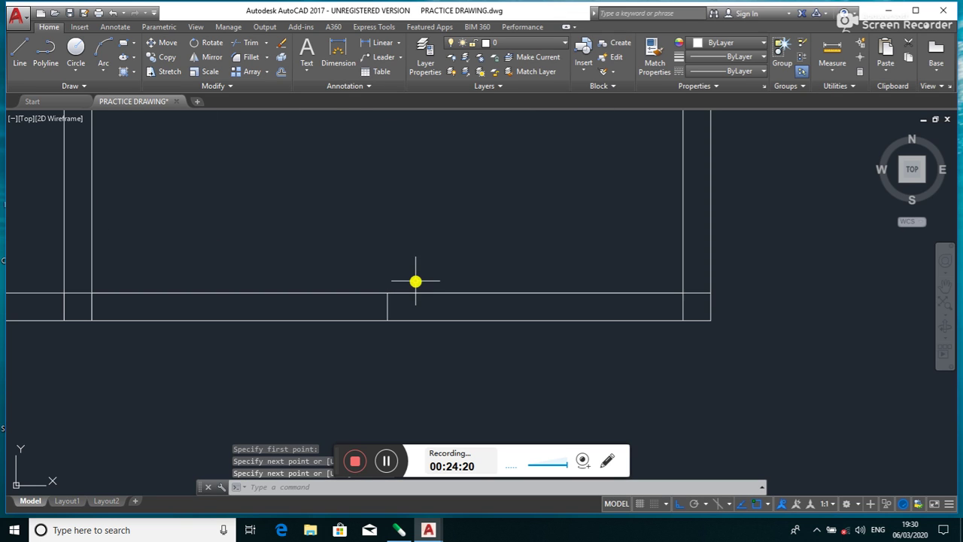
# - Offset the cross line by 6 to both its left and right, marking the gate edges
pyautogui.click(279, 72)
pyautogui.click(388, 321)
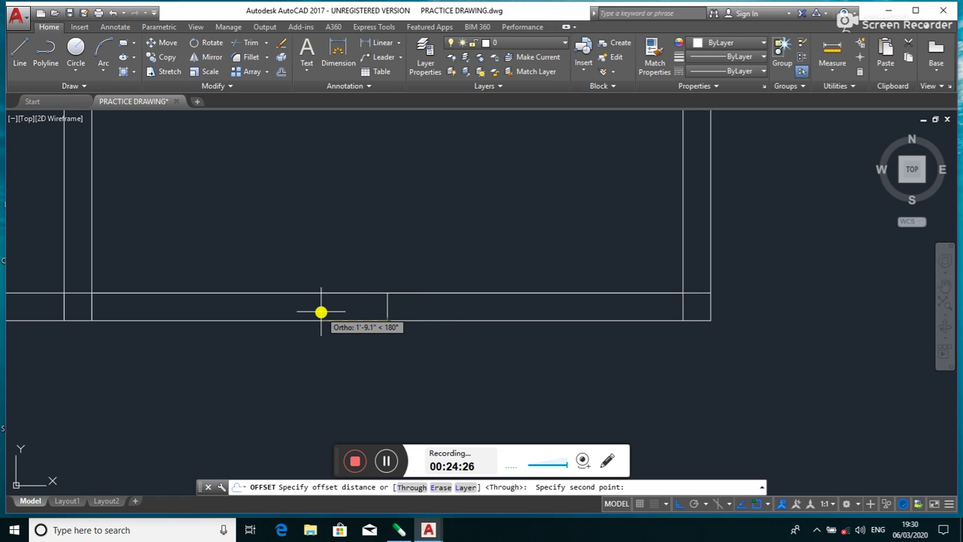
pyautogui.write('6')
pyautogui.press('Return')
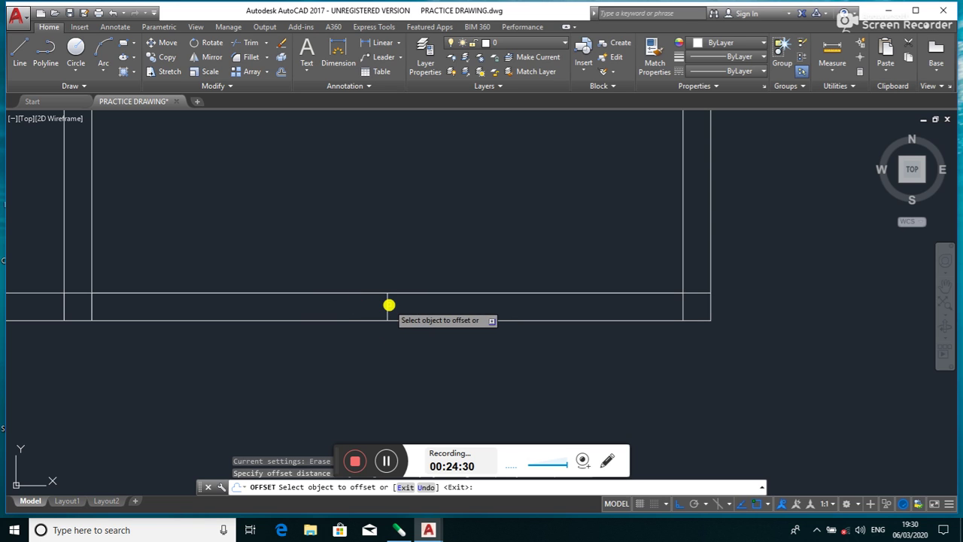
pyautogui.click(386, 309)
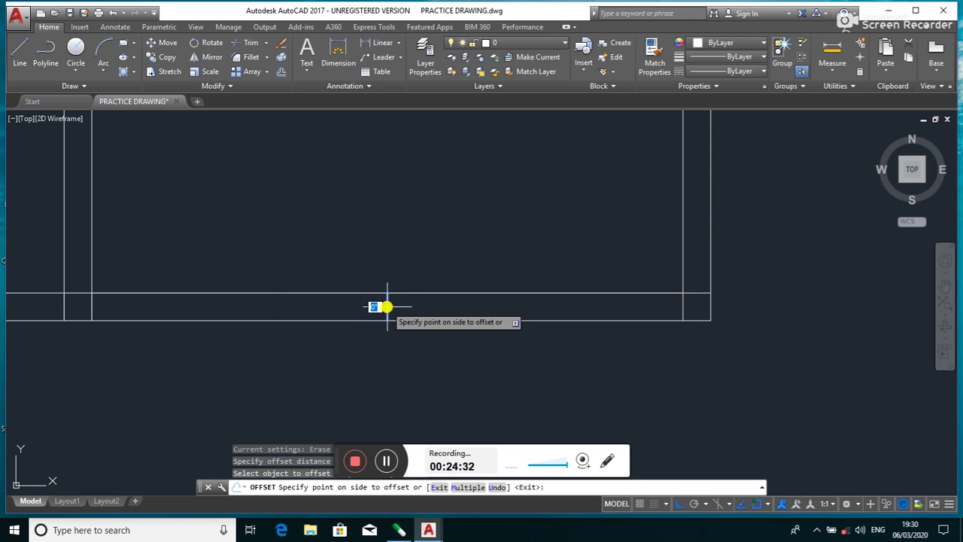
pyautogui.click(360, 308)
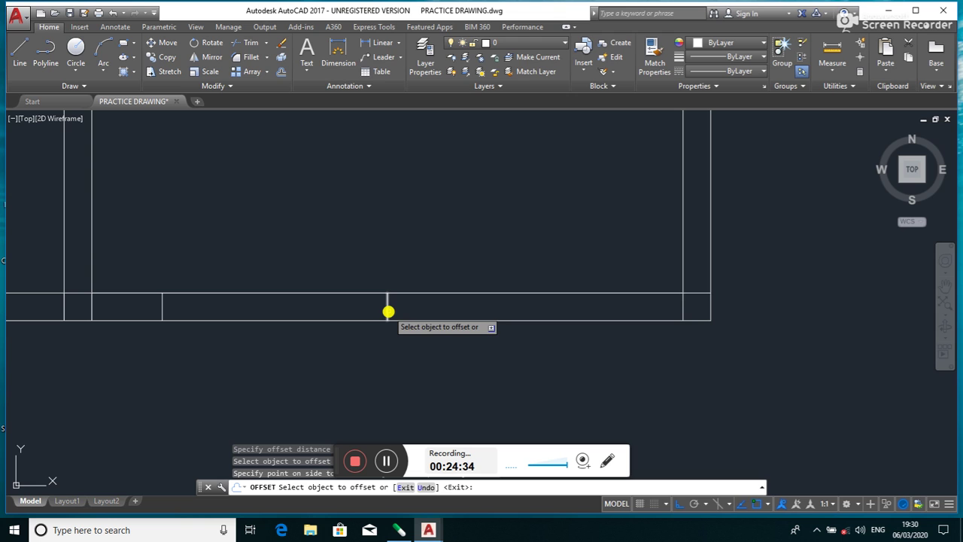
pyautogui.click(387, 311)
pyautogui.click(457, 308)
pyautogui.scroll(-2, 457, 306)
pyautogui.scroll(-2, 457, 306)
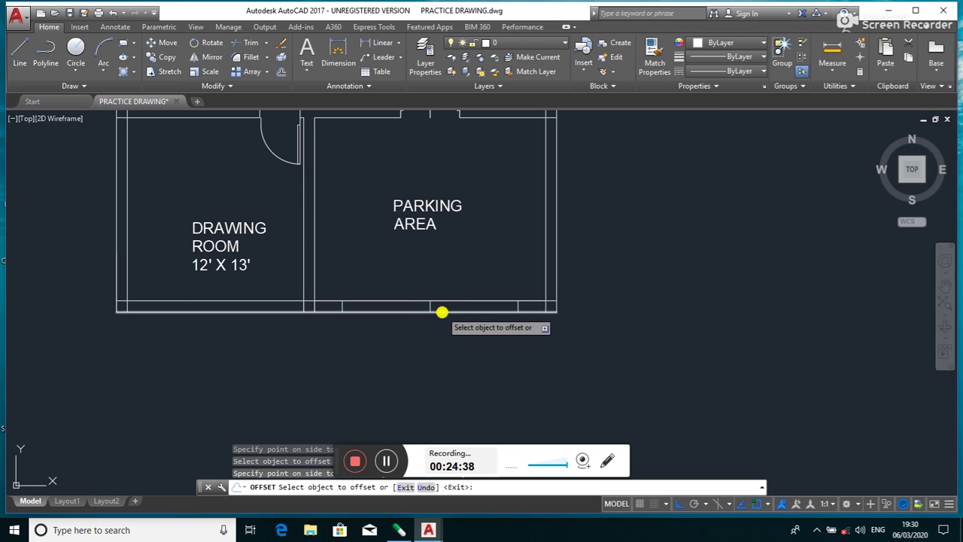
pyautogui.scroll(2, 438, 309)
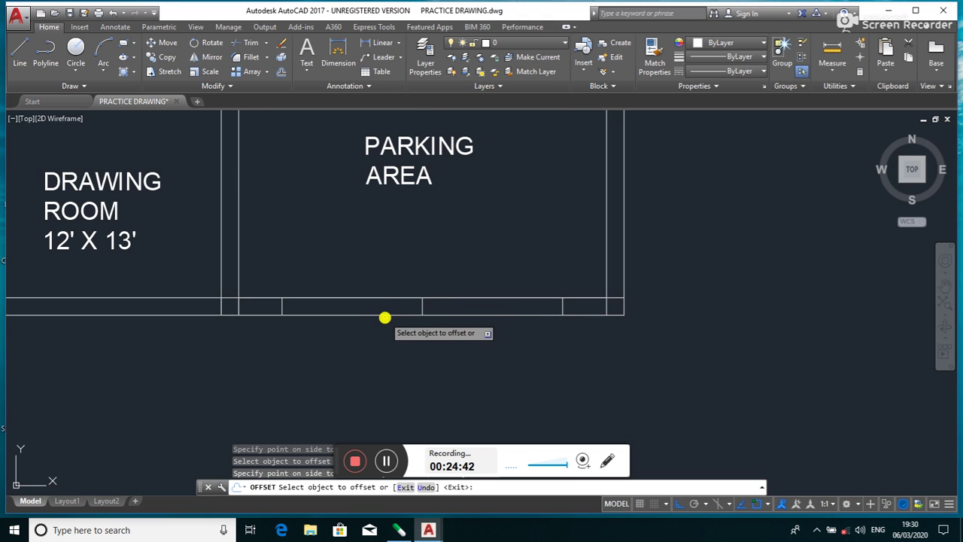
pyautogui.press('Return')
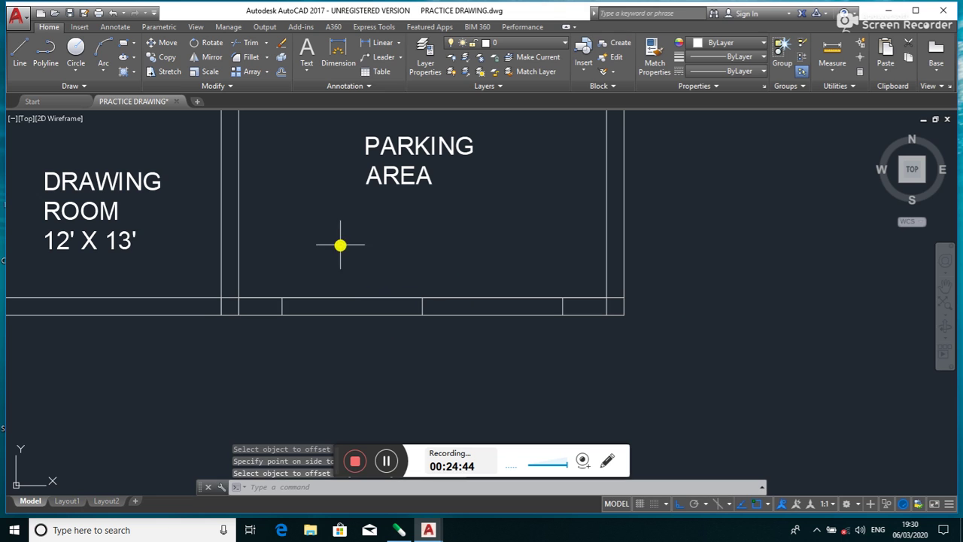
# - Draw two crossing diagonals corner to corner across the gate opening, with Ortho off
pyautogui.click(37, 80)
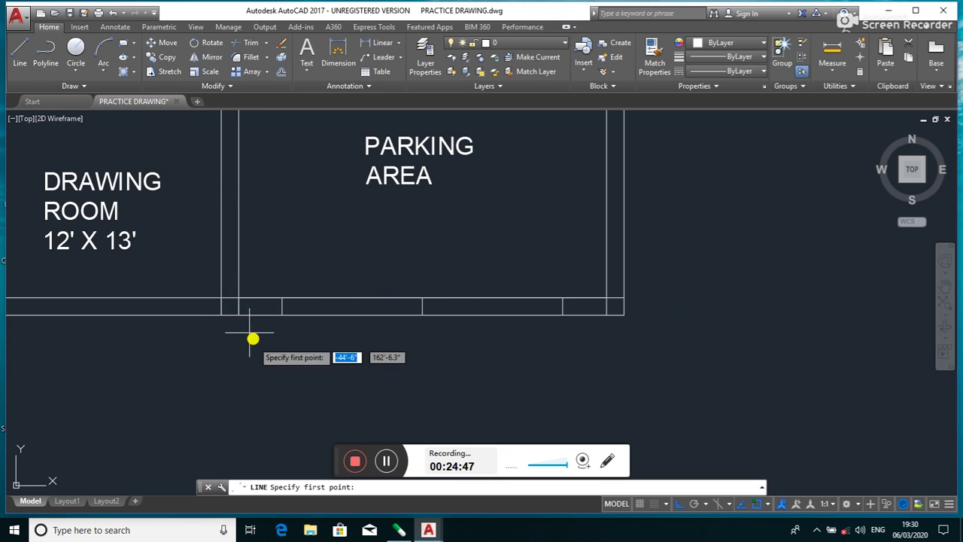
pyautogui.click(282, 298)
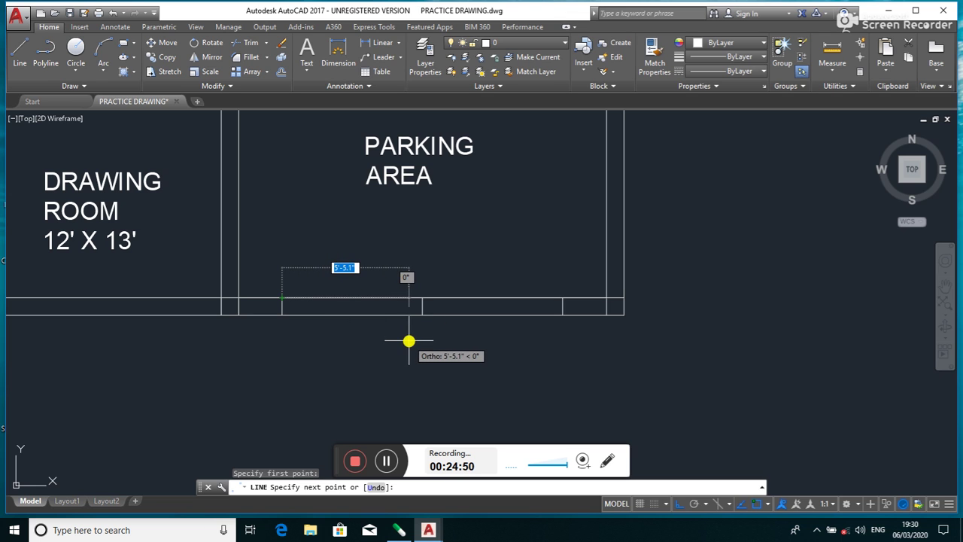
pyautogui.press('F8')
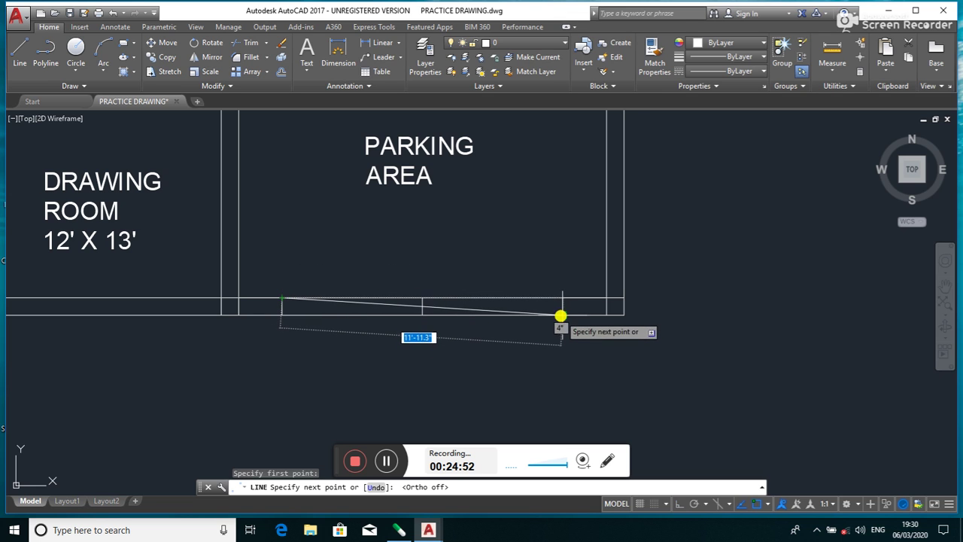
pyautogui.click(561, 316)
pyautogui.press('Escape')
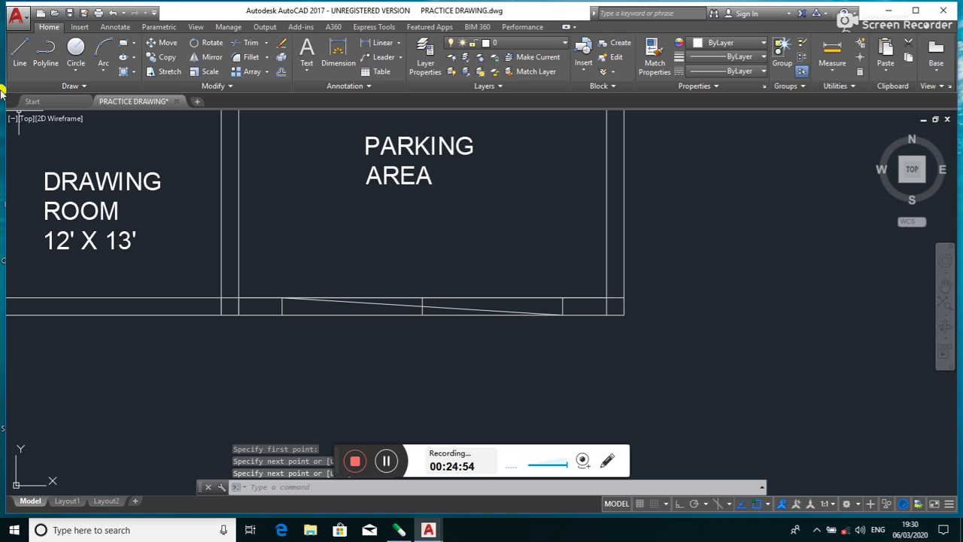
pyautogui.click(24, 45)
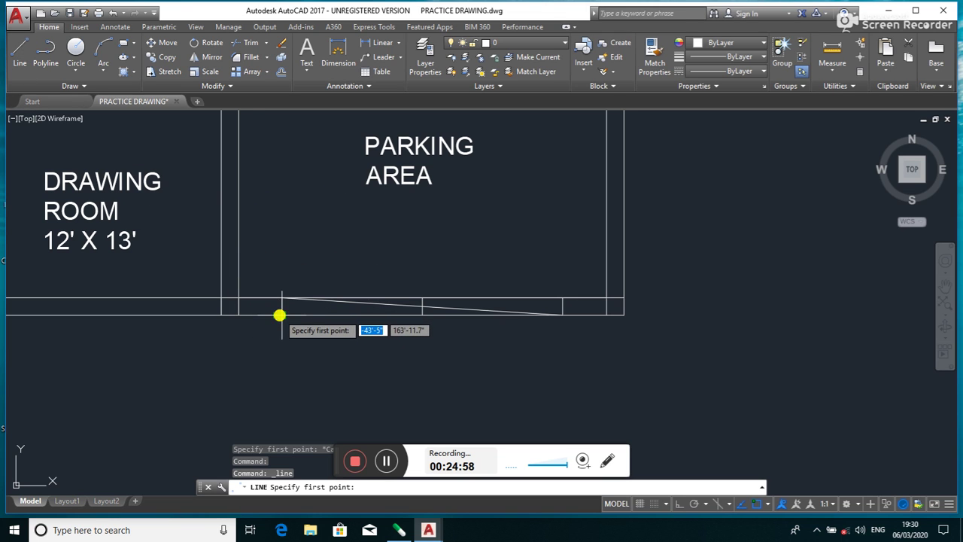
pyautogui.click(280, 315)
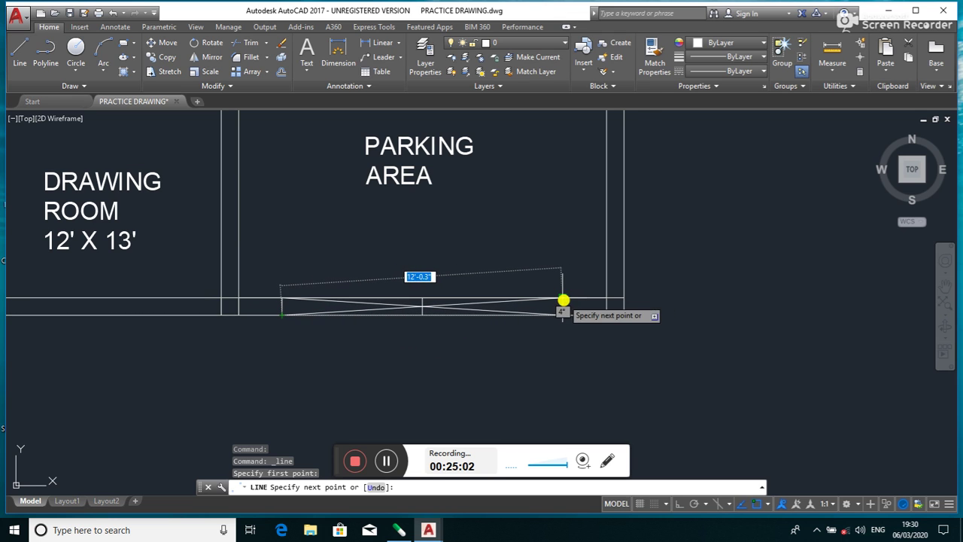
pyautogui.click(563, 299)
pyautogui.press('Return')
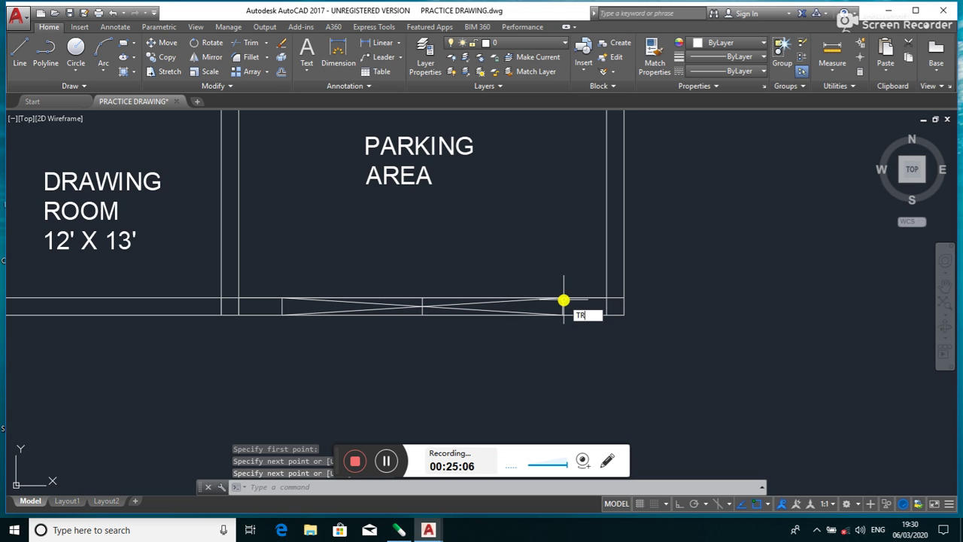
# - Trim the wall lines out of the gate opening and delete the leftover centre line
pyautogui.press('Return')
pyautogui.press('Return')
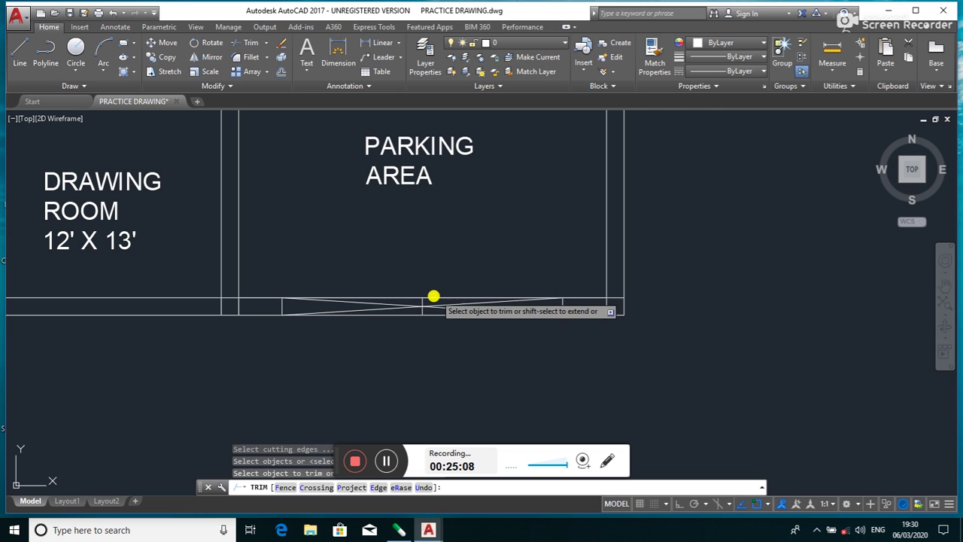
pyautogui.click(432, 298)
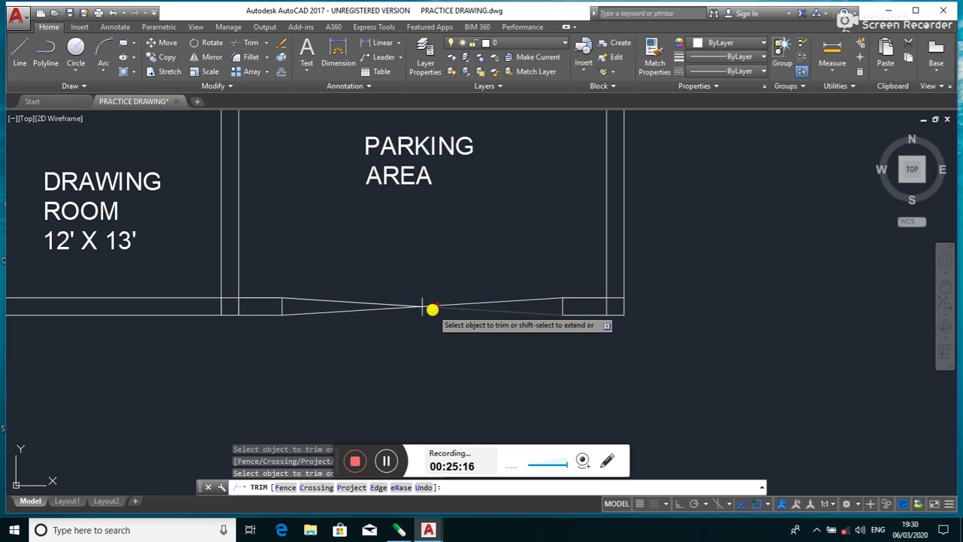
pyautogui.press('Escape')
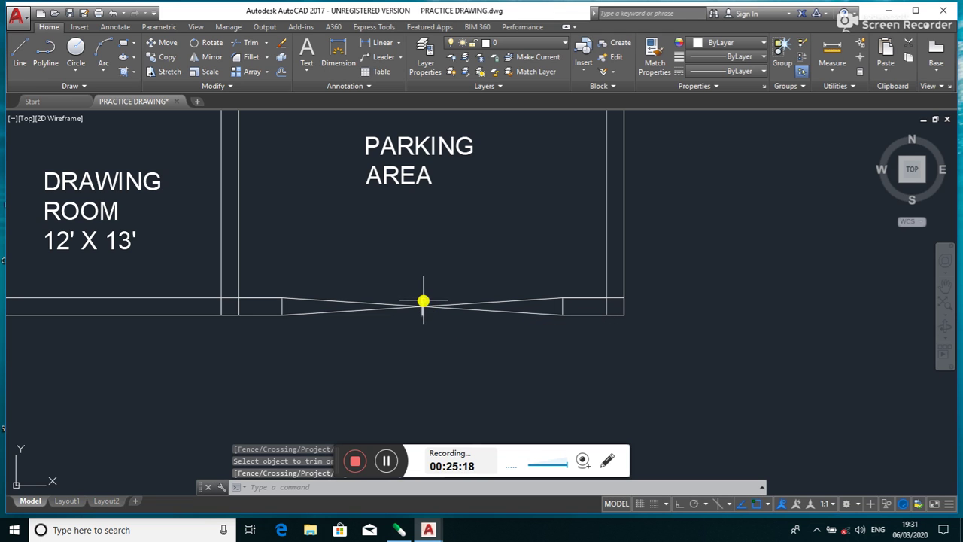
pyautogui.click(423, 302)
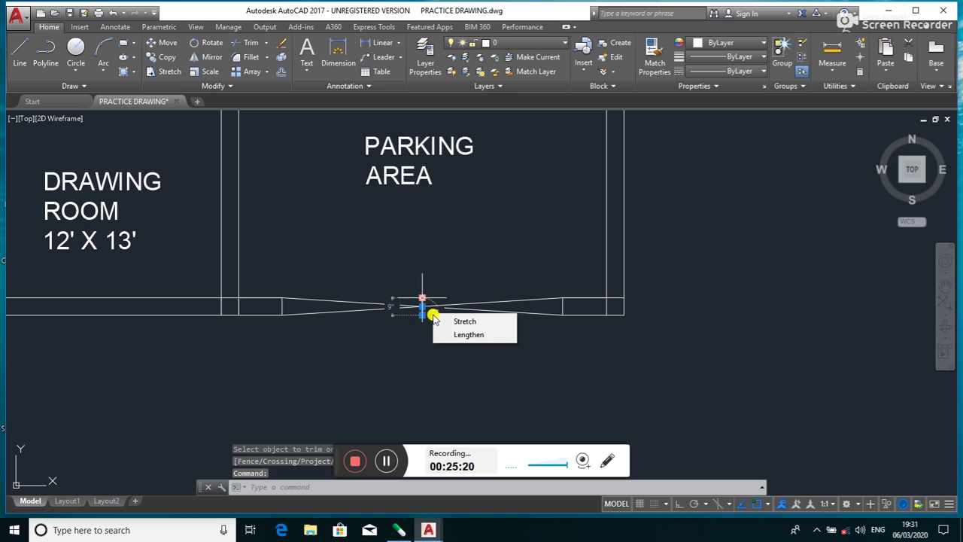
pyautogui.press('Delete')
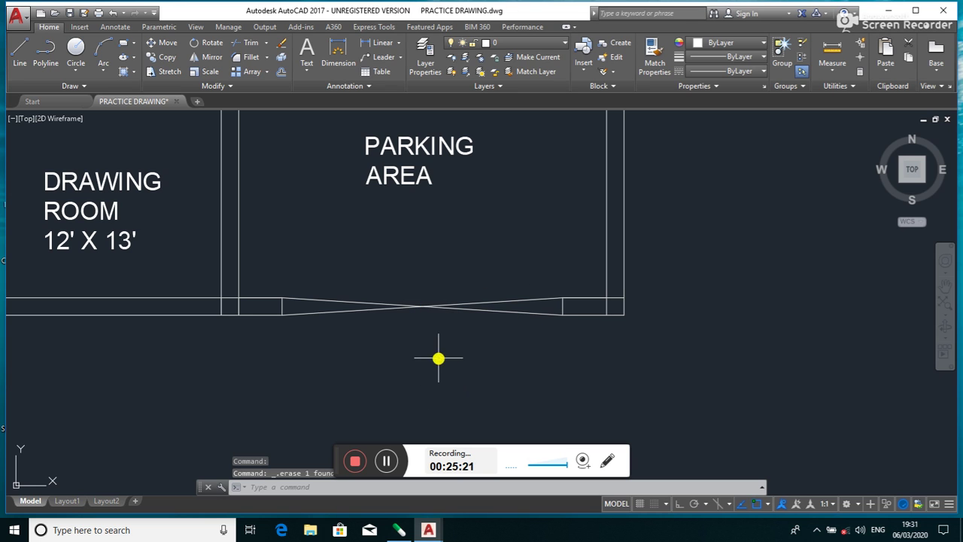
pyautogui.scroll(-5, 399, 441)
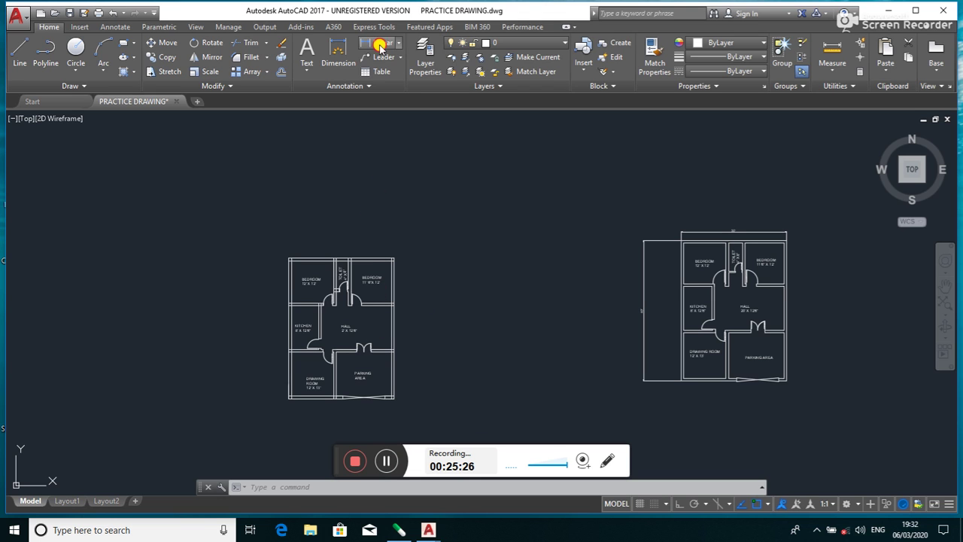
# - Dimension the plan's left side from top-left to bottom-left corner, placing 40' on the left
pyautogui.scroll(4, 294, 286)
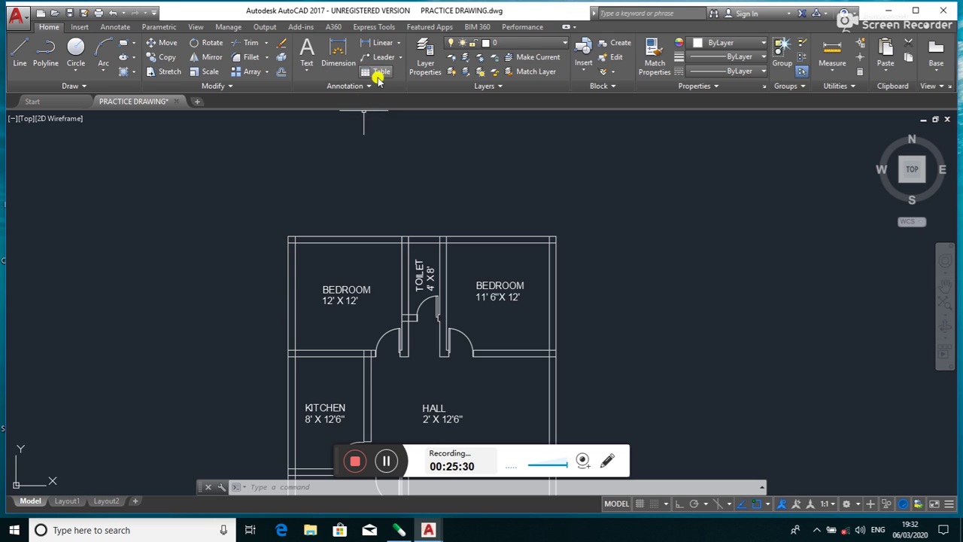
pyautogui.click(373, 42)
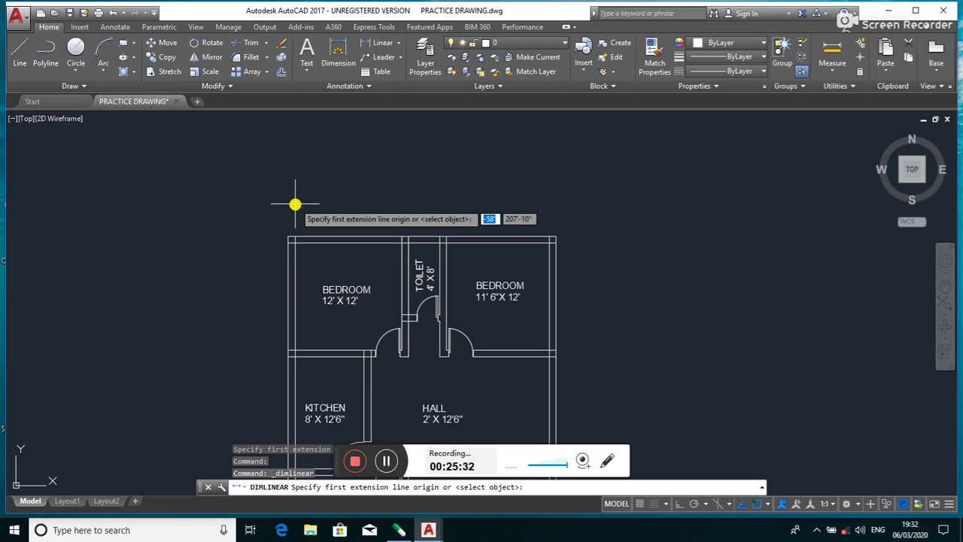
pyautogui.click(290, 239)
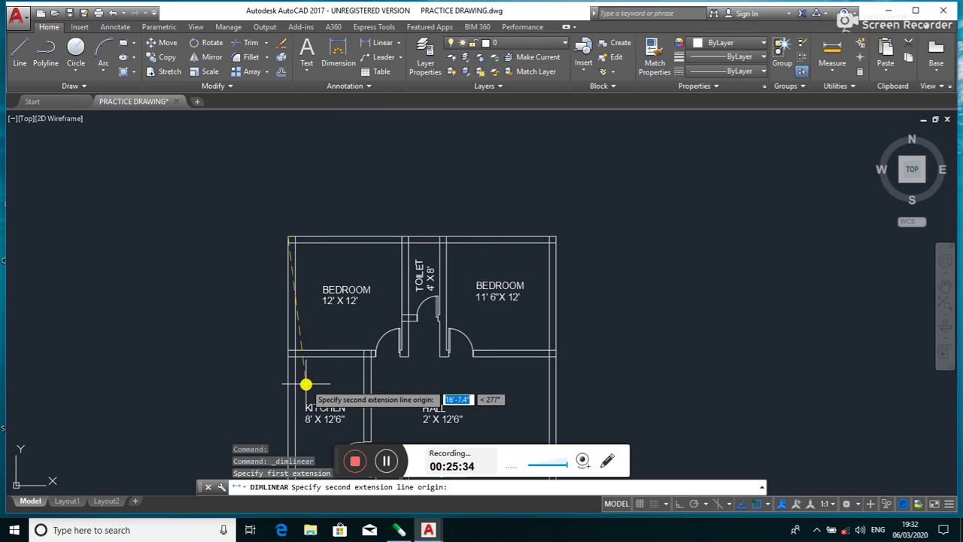
pyautogui.moveTo(305, 384); pyautogui.dragTo(260, 219, button='middle')
pyautogui.press('F8')
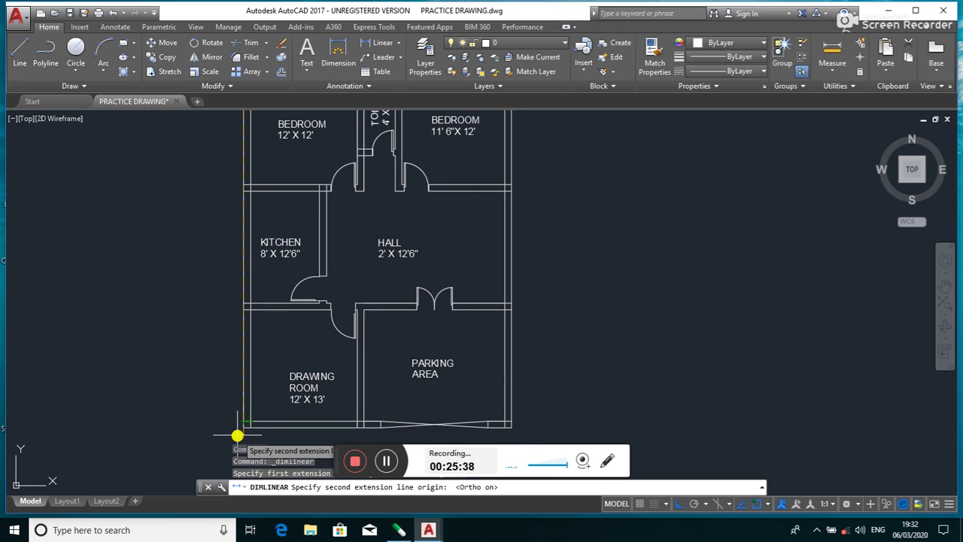
pyautogui.click(239, 427)
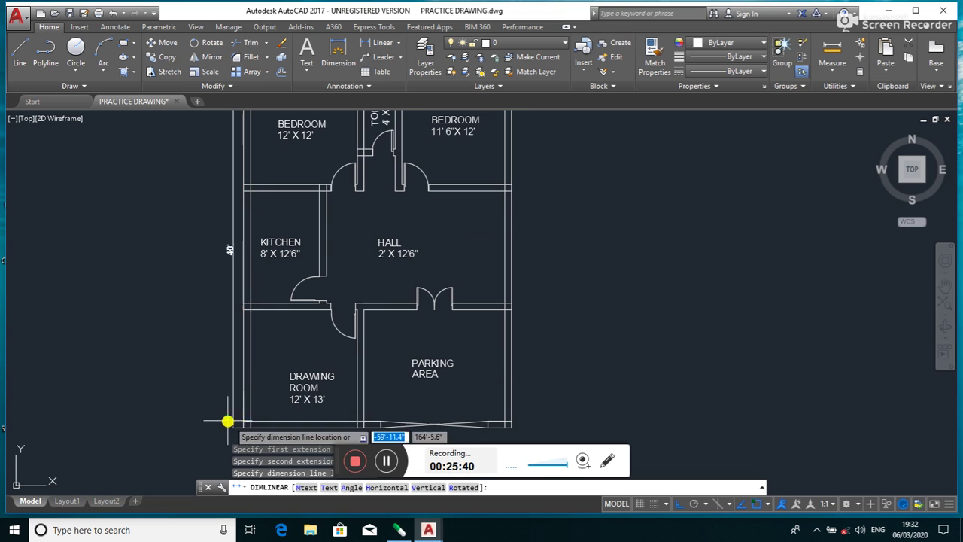
pyautogui.click(183, 409)
pyautogui.scroll(-5, 216, 329)
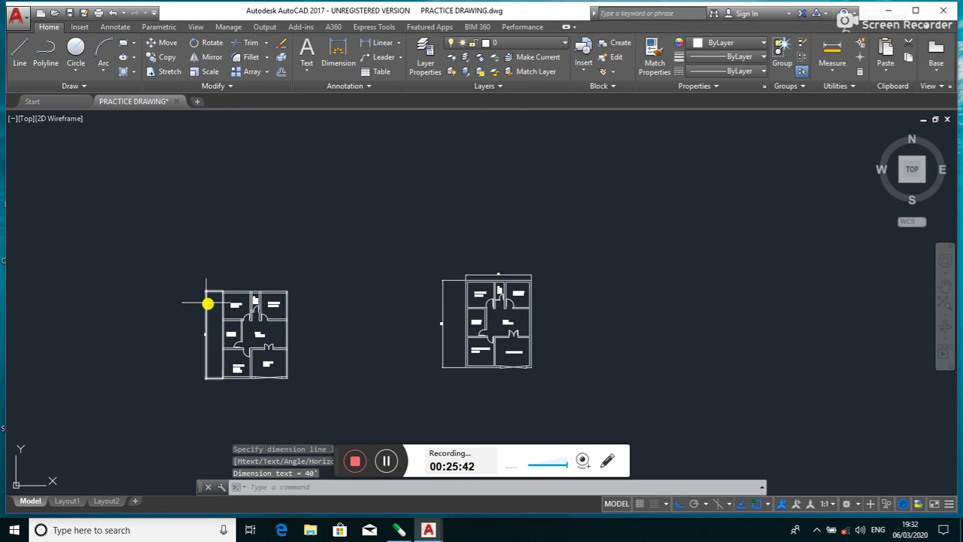
# - Dimension the plan's top edge corner to corner, placing the 30' dimension above it
pyautogui.click(374, 43)
pyautogui.scroll(2, 221, 288)
pyautogui.scroll(3, 209, 301)
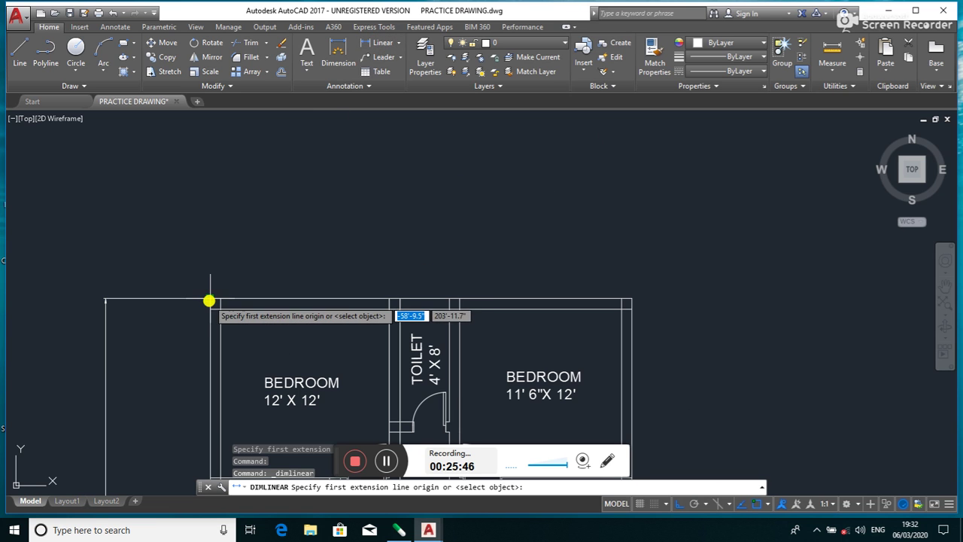
pyautogui.click(209, 301)
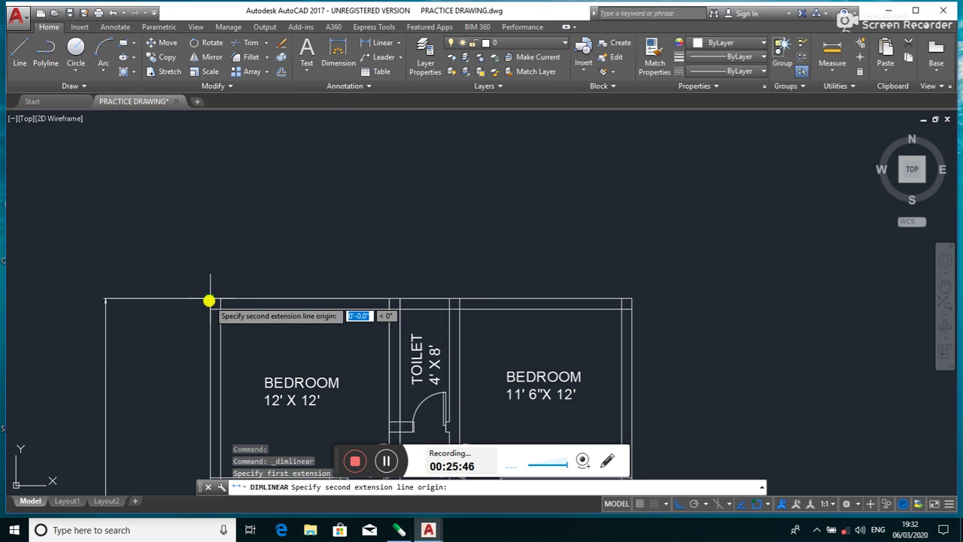
pyautogui.click(630, 298)
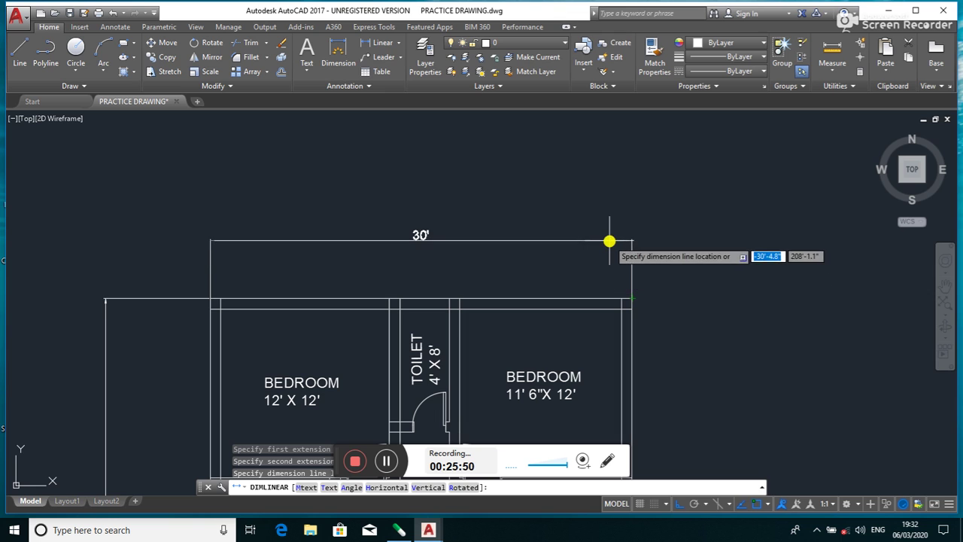
pyautogui.click(610, 240)
pyautogui.scroll(-2, 617, 256)
pyautogui.scroll(-1, 617, 273)
pyautogui.scroll(-5, 628, 290)
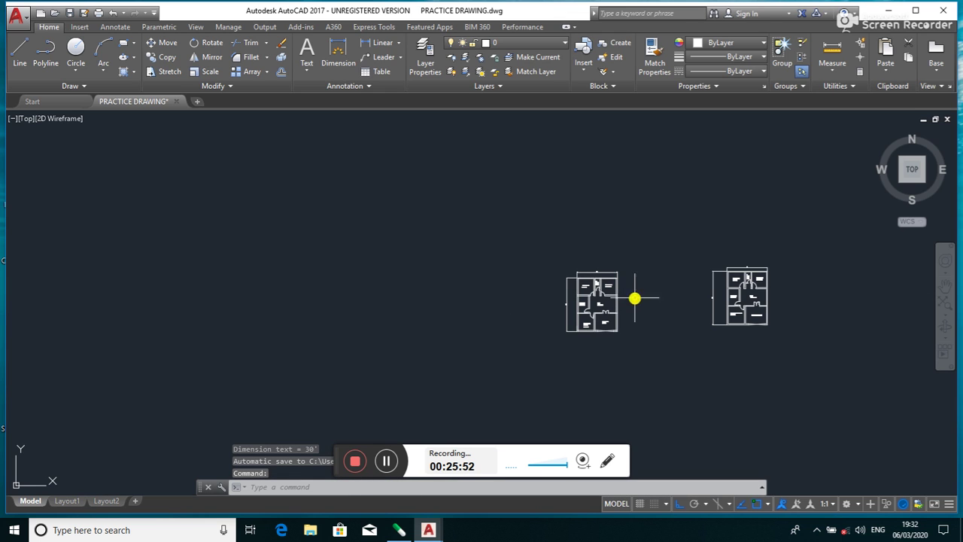
pyautogui.scroll(4, 729, 300)
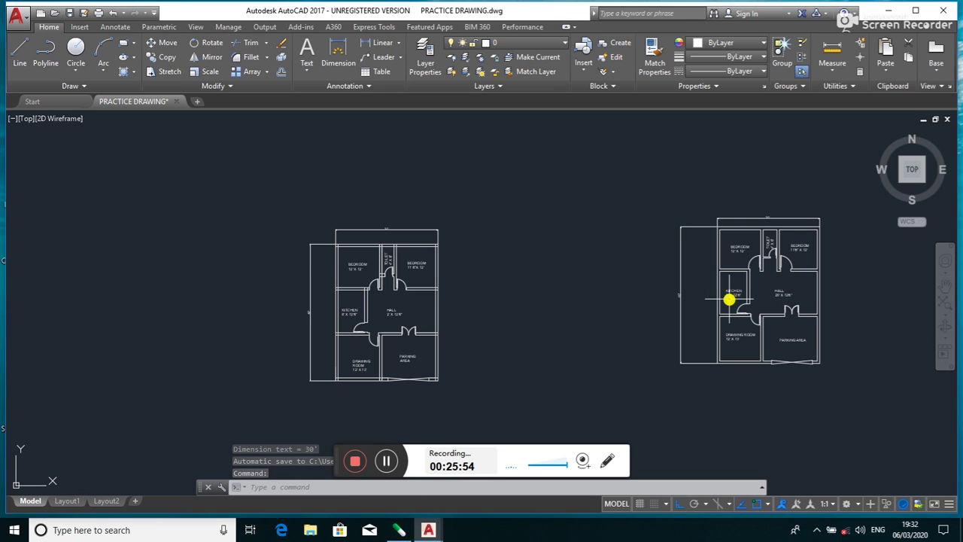